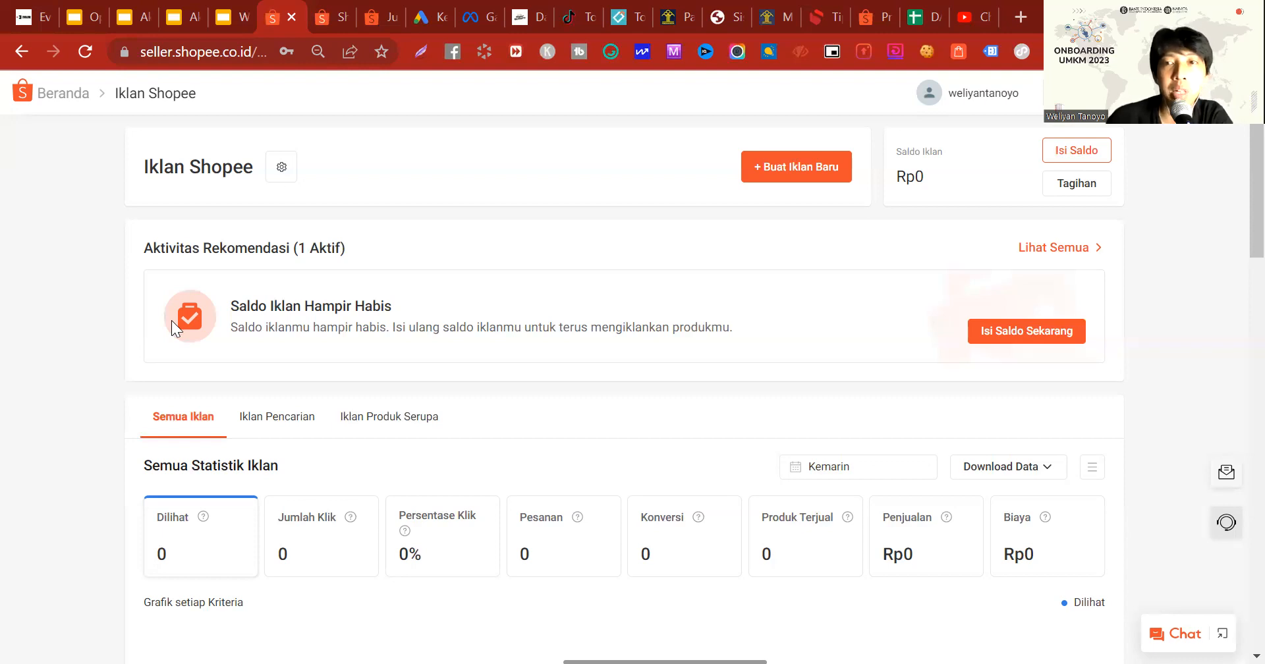
Step: Open the ad balance top-up page and enter a custom top-up amount of Rp350000
{"action": "left_click", "coordinate": [1105, 155]}
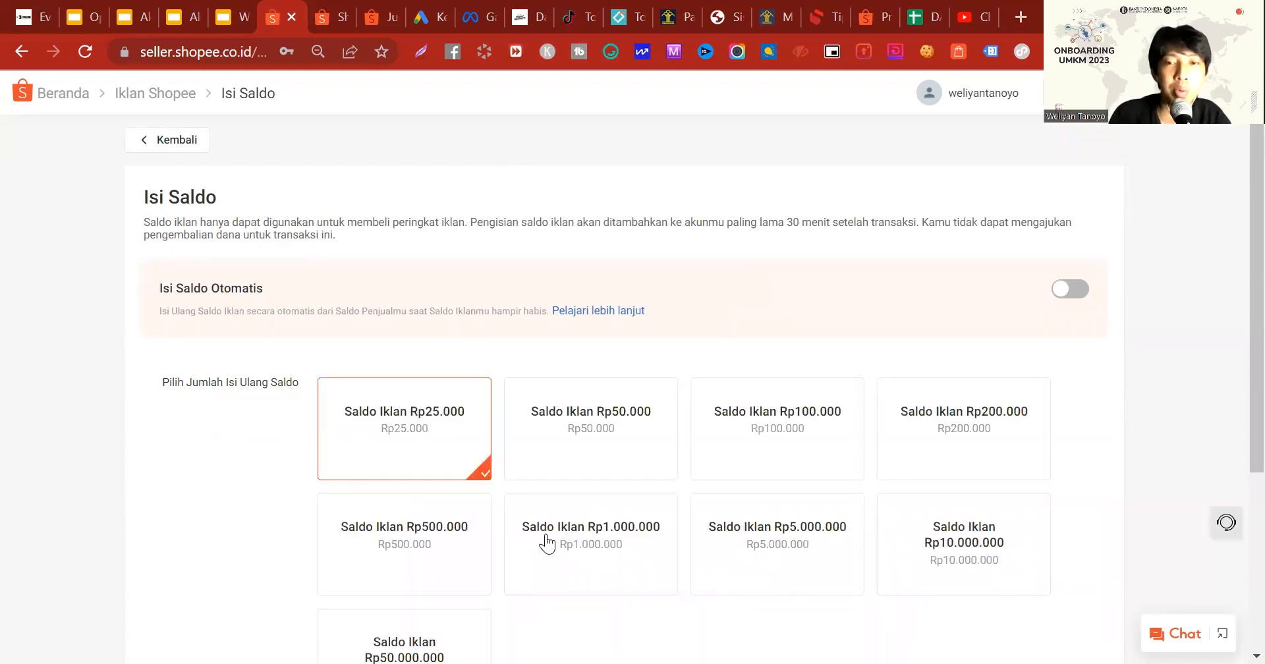
{"action": "scroll", "coordinate": [576, 546], "scroll_direction": "down", "scroll_amount": 4}
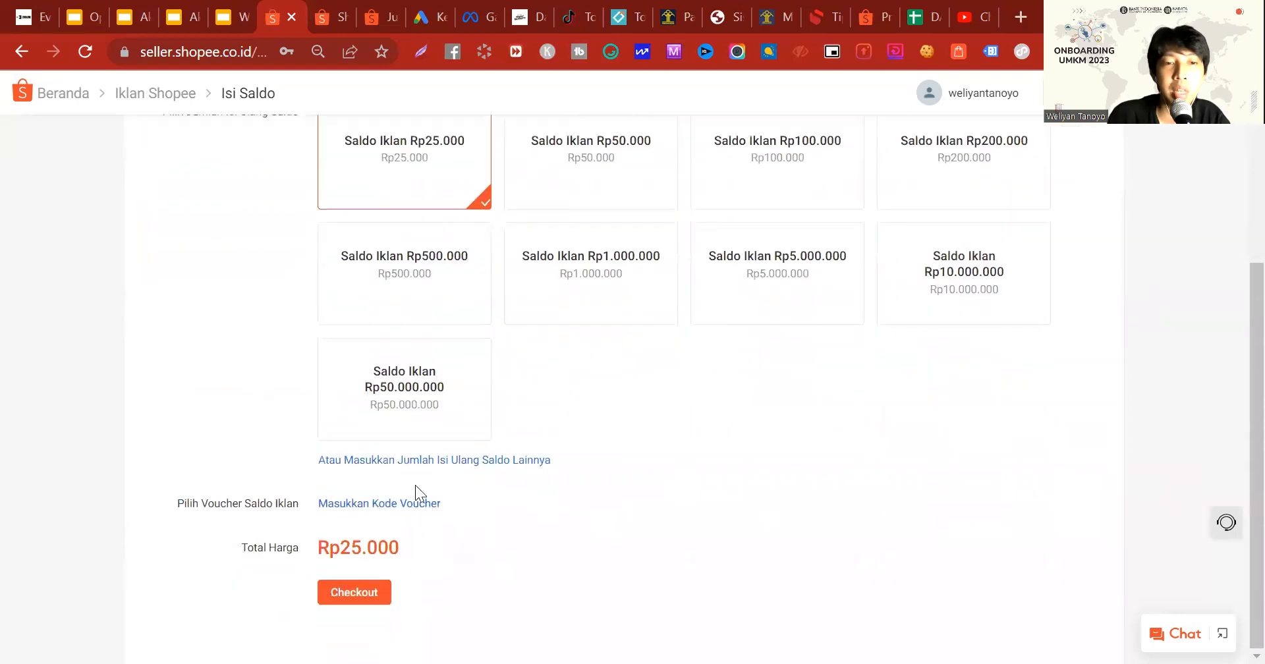
{"action": "left_click", "coordinate": [419, 468]}
{"action": "left_click_drag", "start_coordinate": [392, 485], "coordinate": [308, 473]}
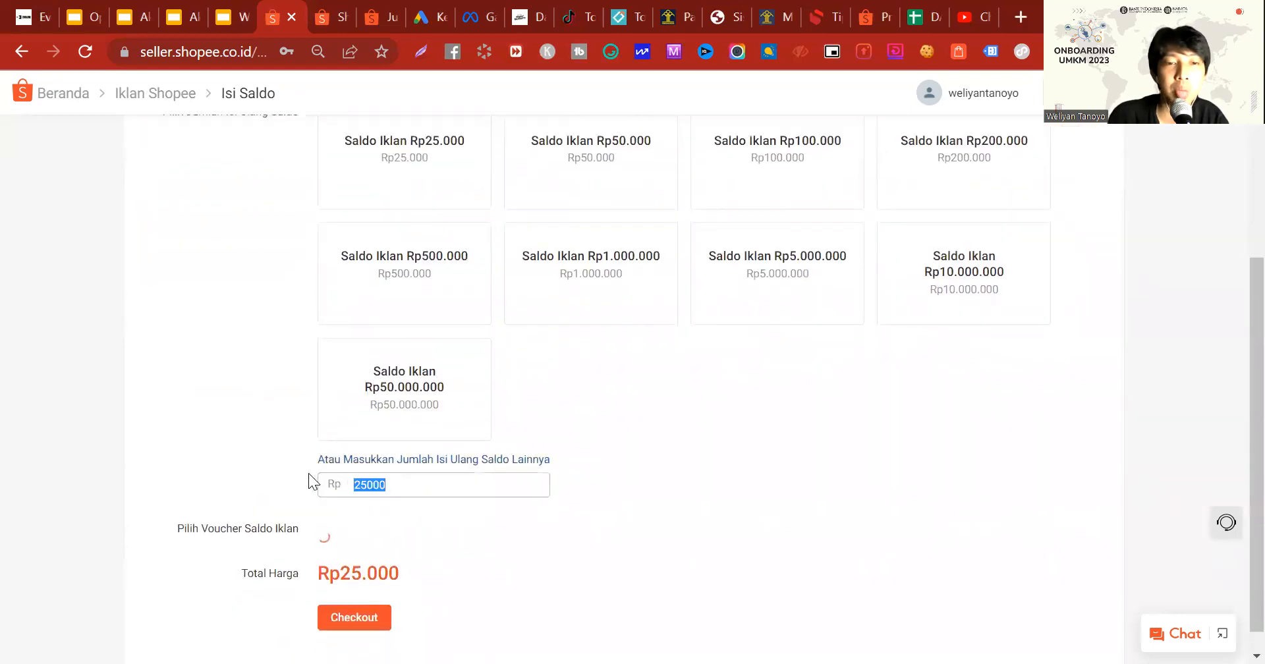
{"action": "type", "text": "350000"}
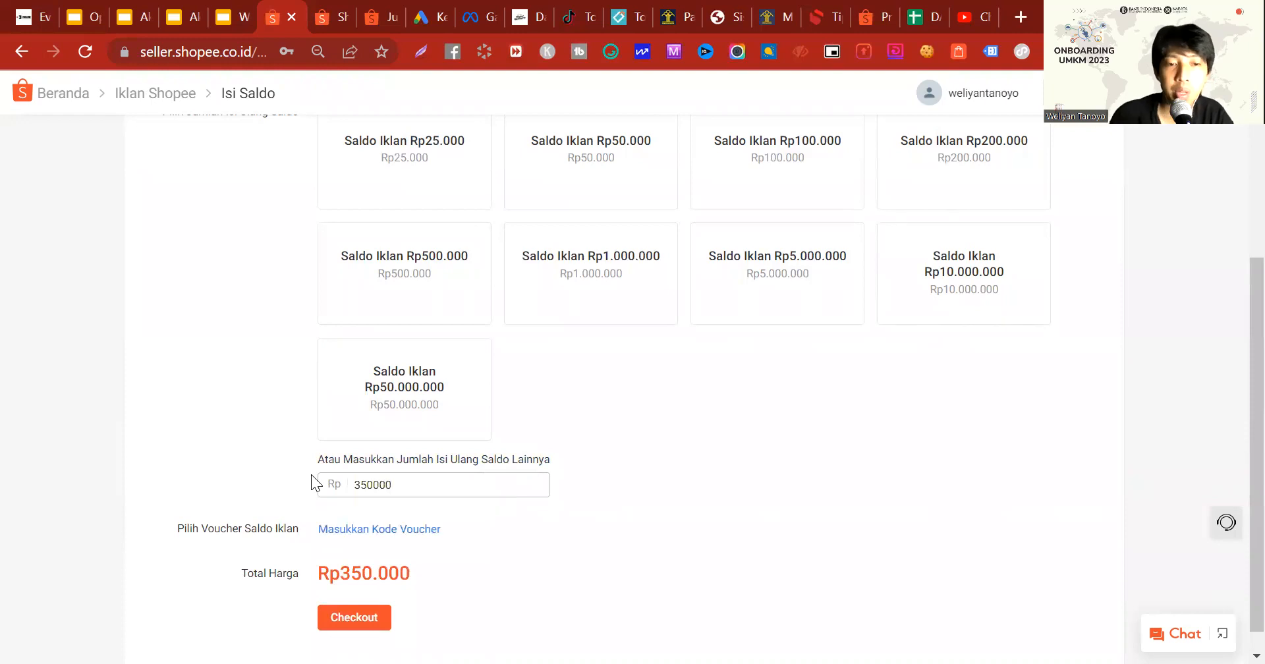
{"action": "left_click", "coordinate": [253, 403]}
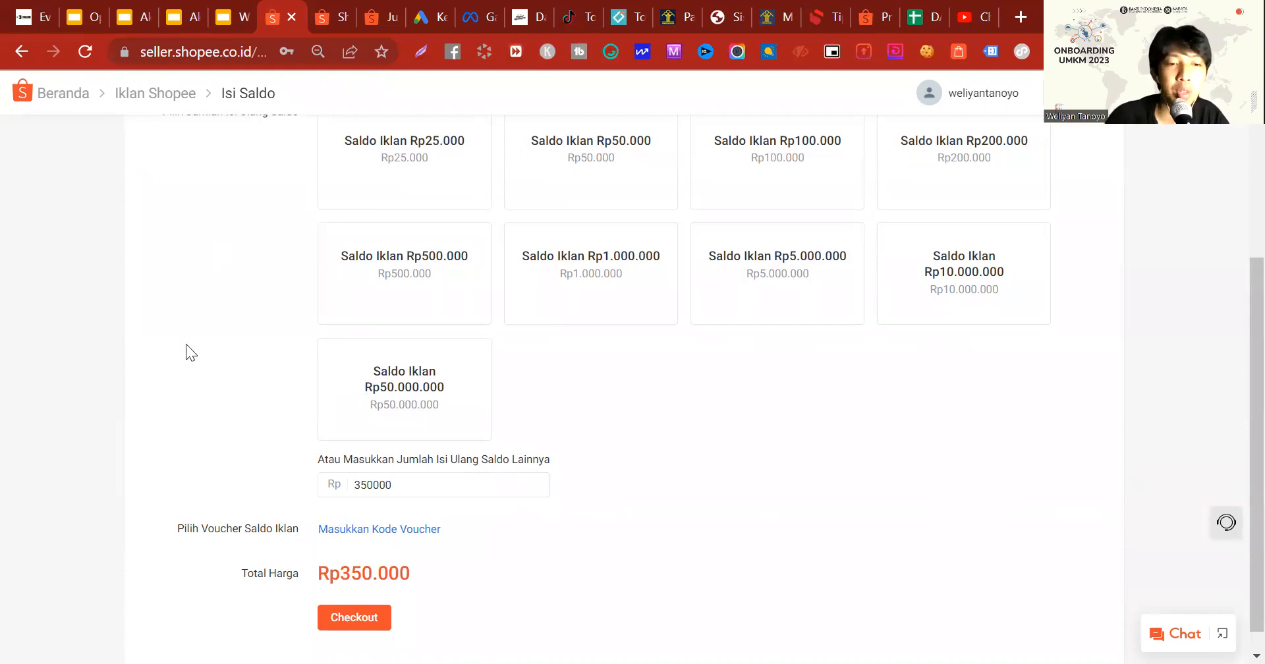
Step: Proceed to checkout with the custom top-up amount and review the order, bank options and payment costs
{"action": "scroll", "coordinate": [349, 531], "scroll_direction": "up", "scroll_amount": 4}
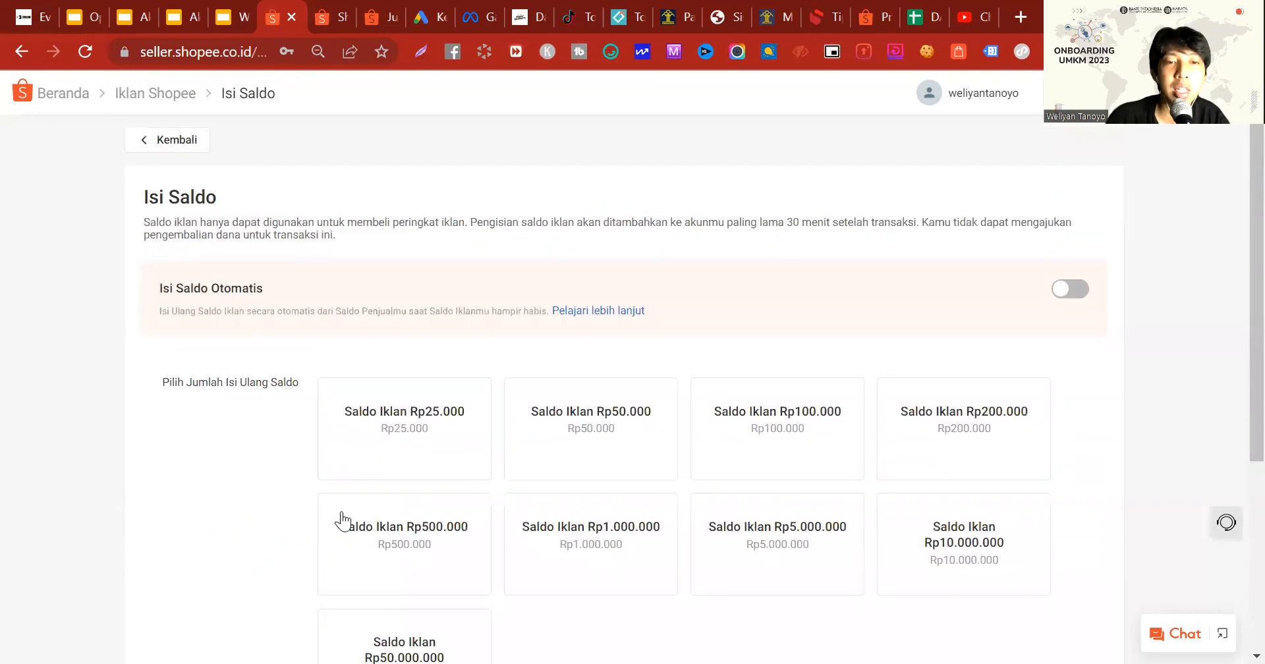
{"action": "scroll", "coordinate": [362, 547], "scroll_direction": "down", "scroll_amount": 4}
{"action": "left_click", "coordinate": [366, 592]}
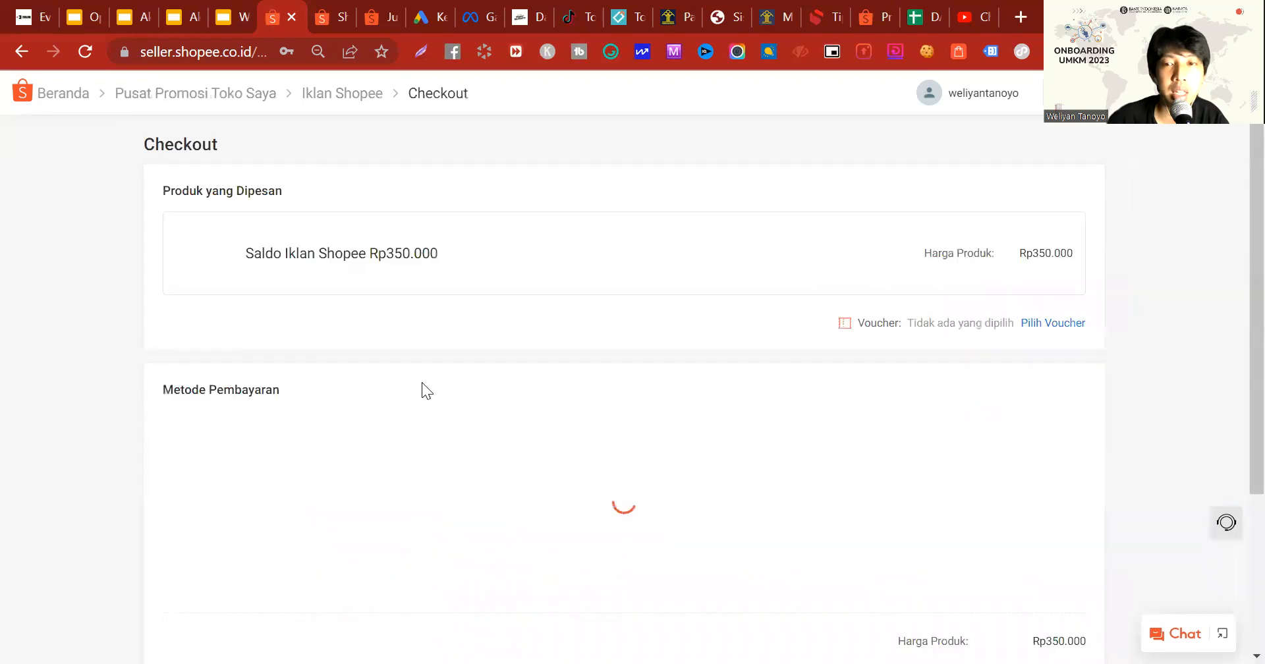
{"action": "scroll", "coordinate": [579, 458], "scroll_direction": "down", "scroll_amount": 5}
{"action": "scroll", "coordinate": [952, 521], "scroll_direction": "down", "scroll_amount": 2}
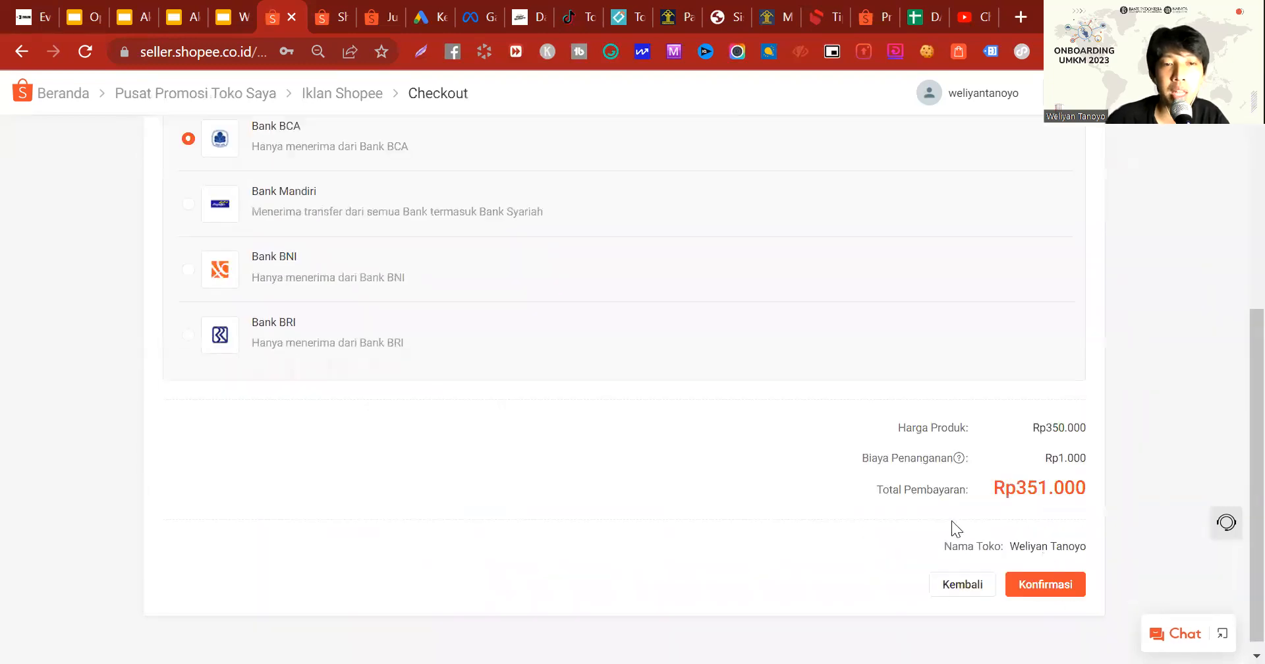
{"action": "scroll", "coordinate": [790, 448], "scroll_direction": "up", "scroll_amount": 4}
{"action": "scroll", "coordinate": [923, 435], "scroll_direction": "down", "scroll_amount": 5}
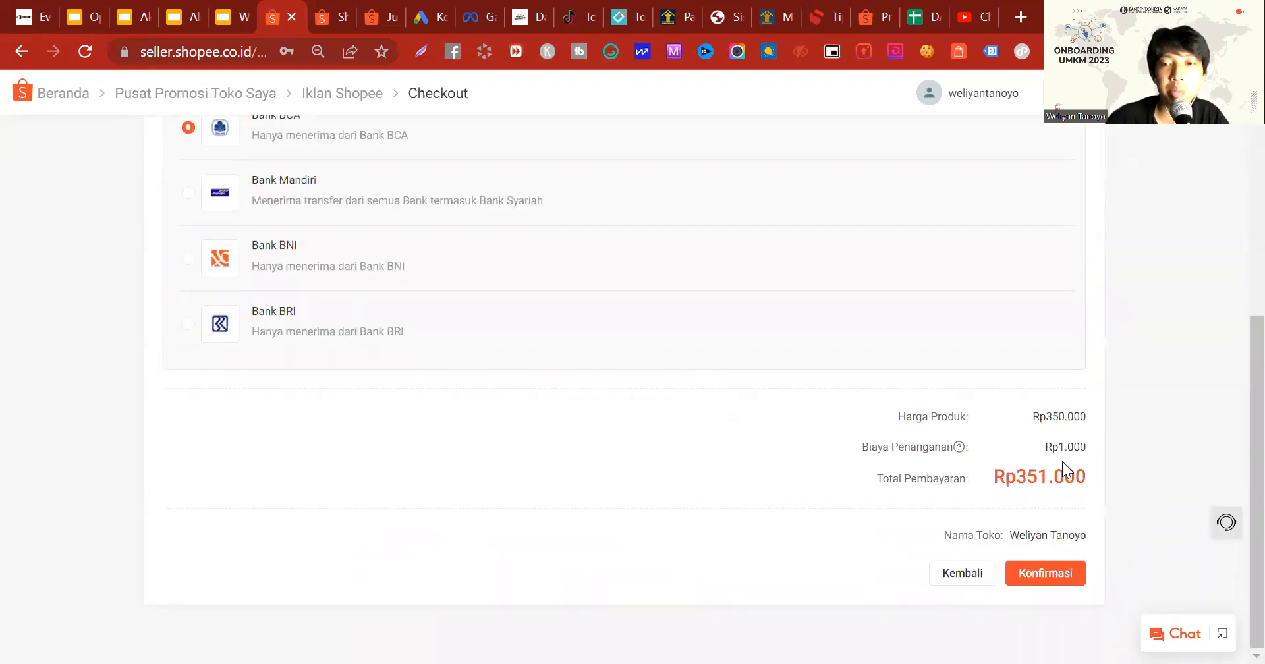
{"action": "scroll", "coordinate": [932, 443], "scroll_direction": "up", "scroll_amount": 6}
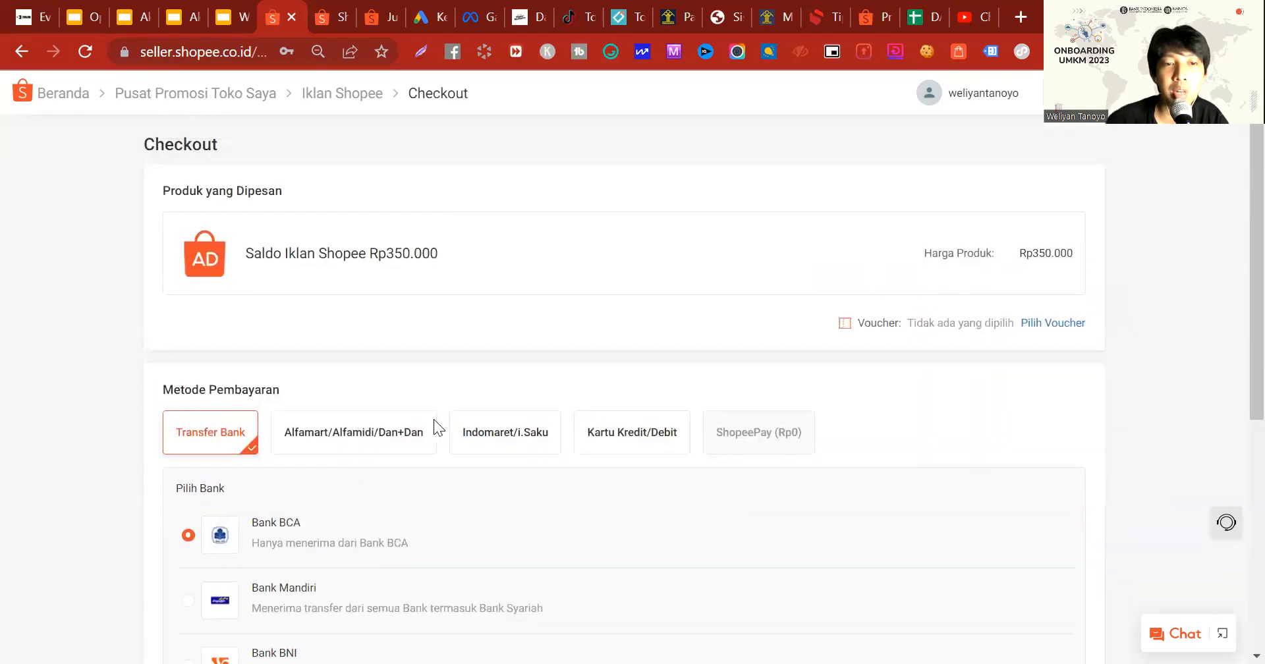
Step: Compare the checkout's payment methods, including Kartu Kredit/Debit and ShopeePay, and return to Transfer Bank to review its bank options
{"action": "left_click", "coordinate": [425, 428]}
{"action": "scroll", "coordinate": [652, 488], "scroll_direction": "down", "scroll_amount": 3}
{"action": "scroll", "coordinate": [638, 446], "scroll_direction": "up", "scroll_amount": 3}
{"action": "left_click", "coordinate": [554, 432]}
{"action": "scroll", "coordinate": [571, 433], "scroll_direction": "down", "scroll_amount": 3}
{"action": "left_click", "coordinate": [666, 228]}
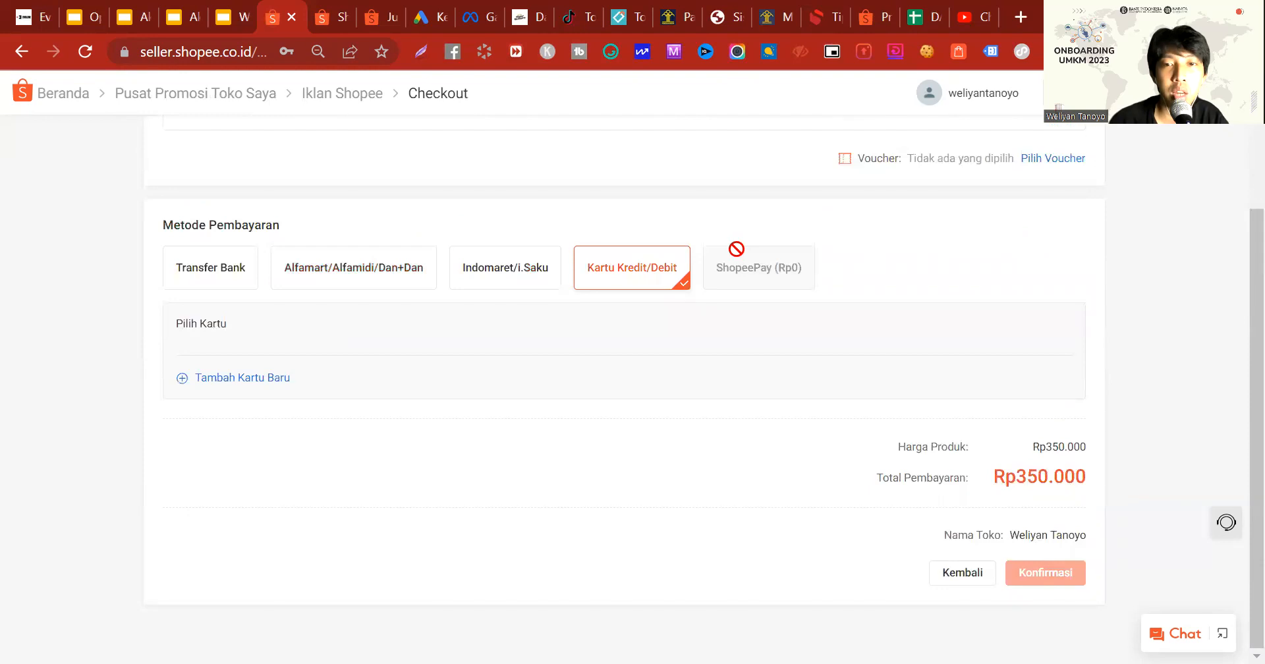
{"action": "left_click", "coordinate": [212, 280]}
{"action": "scroll", "coordinate": [259, 268], "scroll_direction": "down", "scroll_amount": 5}
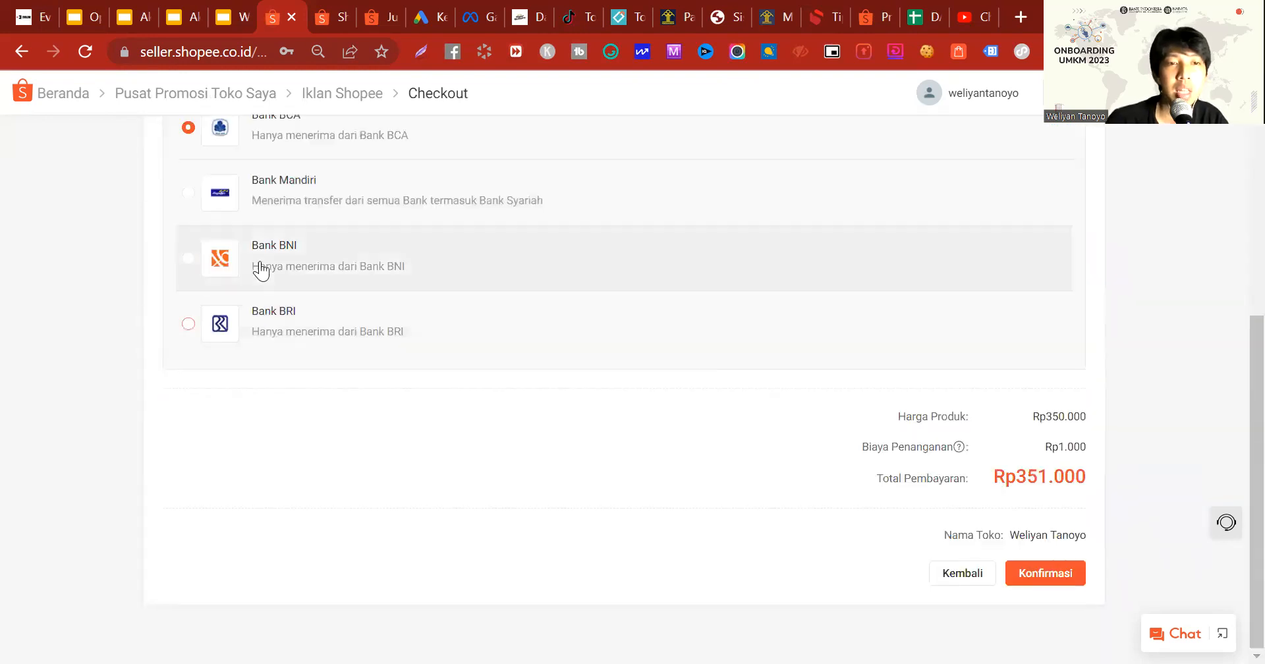
{"action": "scroll", "coordinate": [254, 244], "scroll_direction": "up", "scroll_amount": 1}
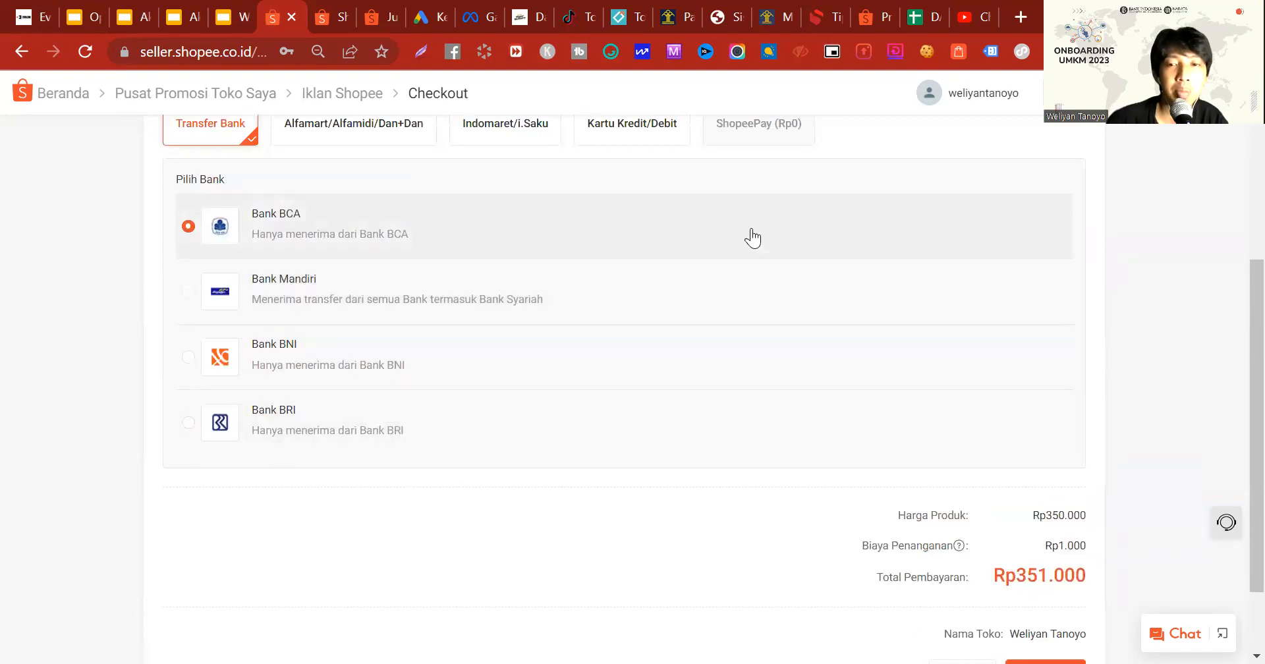
{"action": "scroll", "coordinate": [550, 319], "scroll_direction": "down", "scroll_amount": 2}
Step: Leave the checkout for the Iklan Shopee overview and look over the preset amounts on the top-up page again
{"action": "left_click", "coordinate": [1031, 579]}
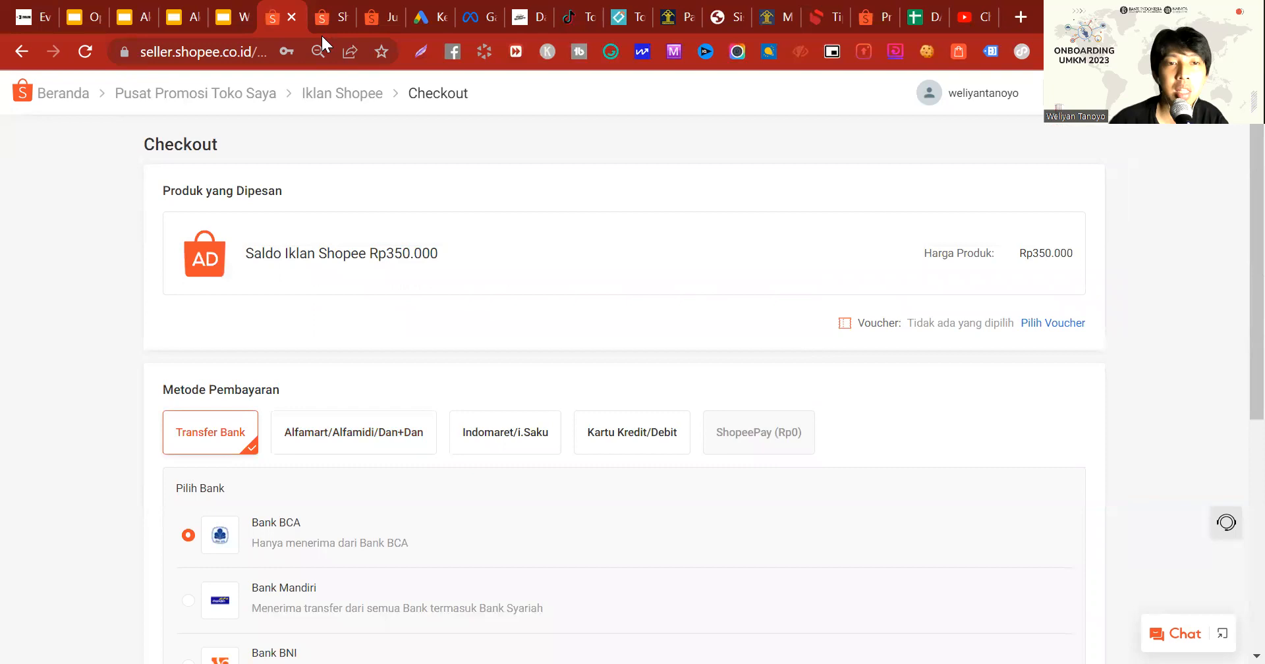
{"action": "left_click", "coordinate": [376, 96]}
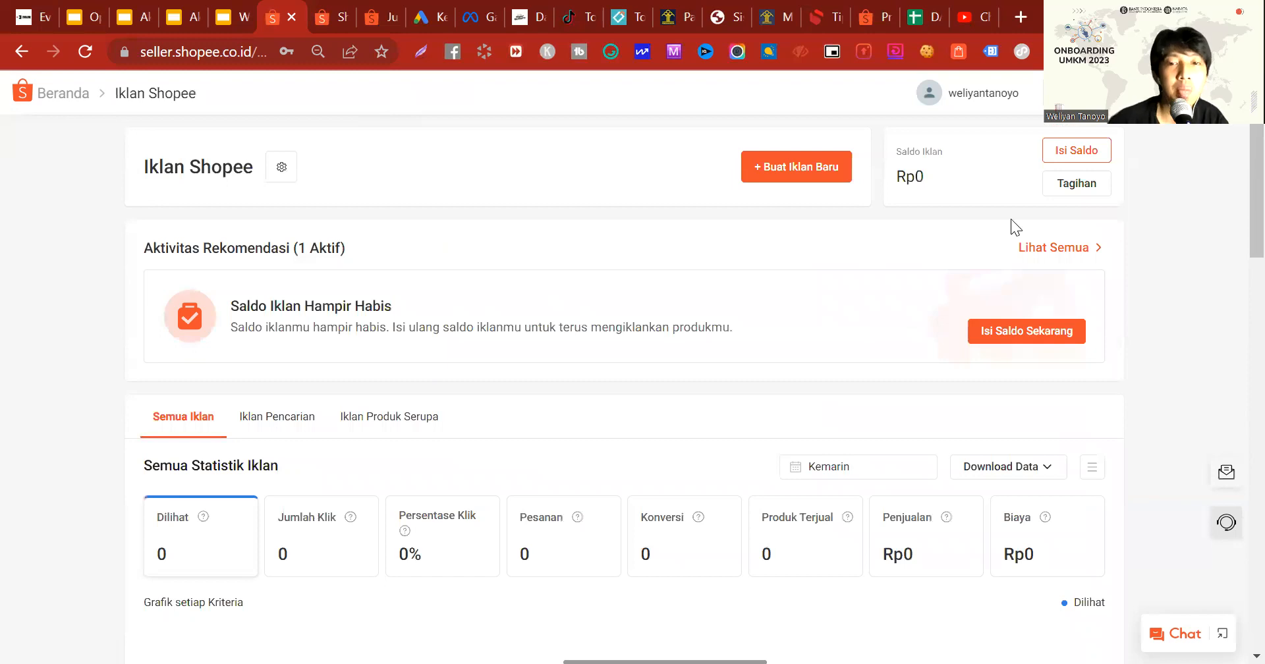
{"action": "left_click", "coordinate": [784, 307]}
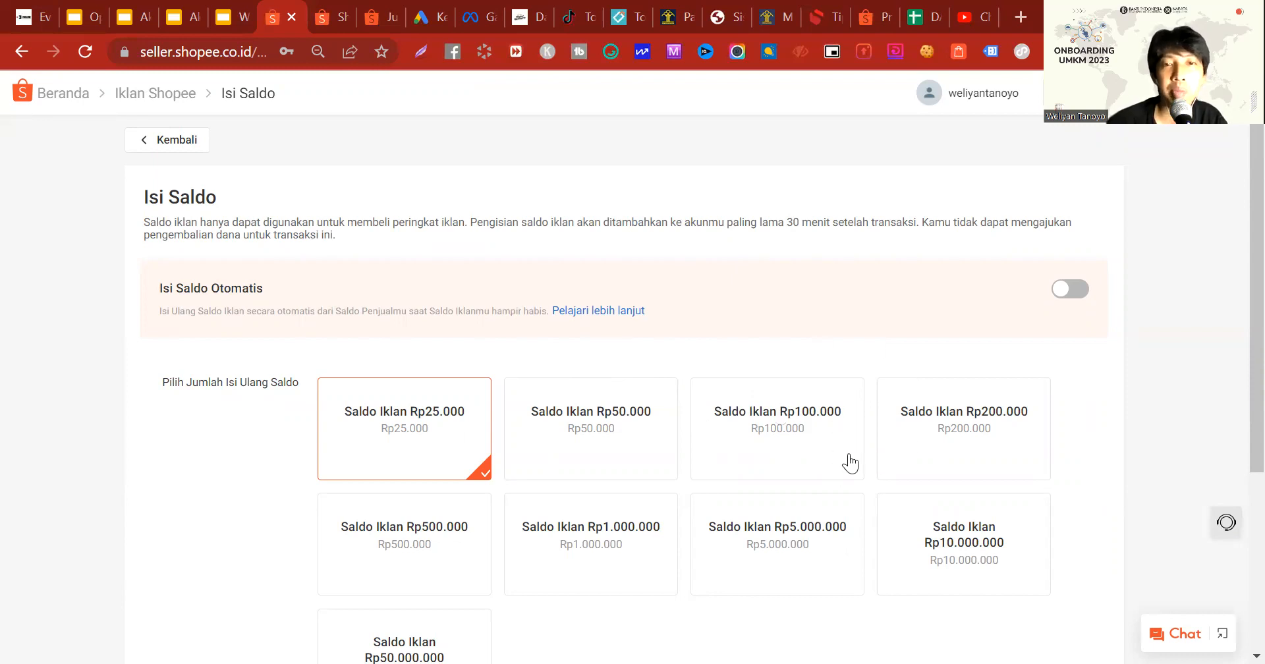
{"action": "scroll", "coordinate": [883, 438], "scroll_direction": "down", "scroll_amount": 4}
{"action": "scroll", "coordinate": [877, 442], "scroll_direction": "up", "scroll_amount": 4}
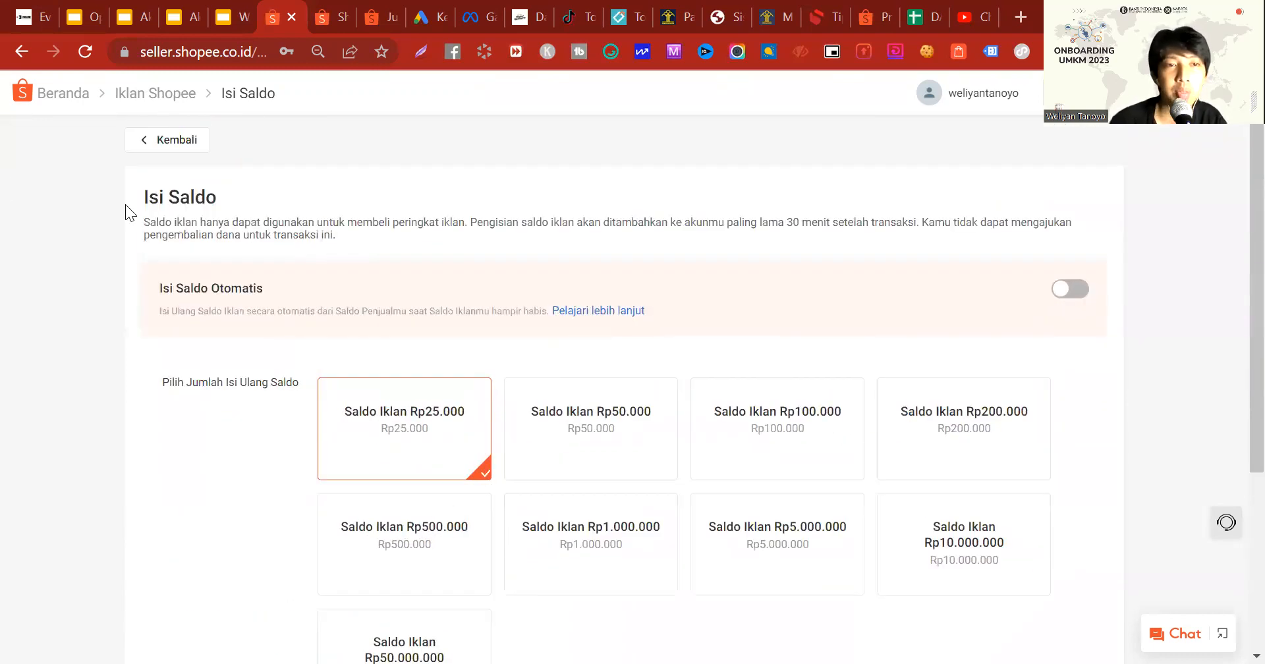
{"action": "left_click", "coordinate": [199, 148]}
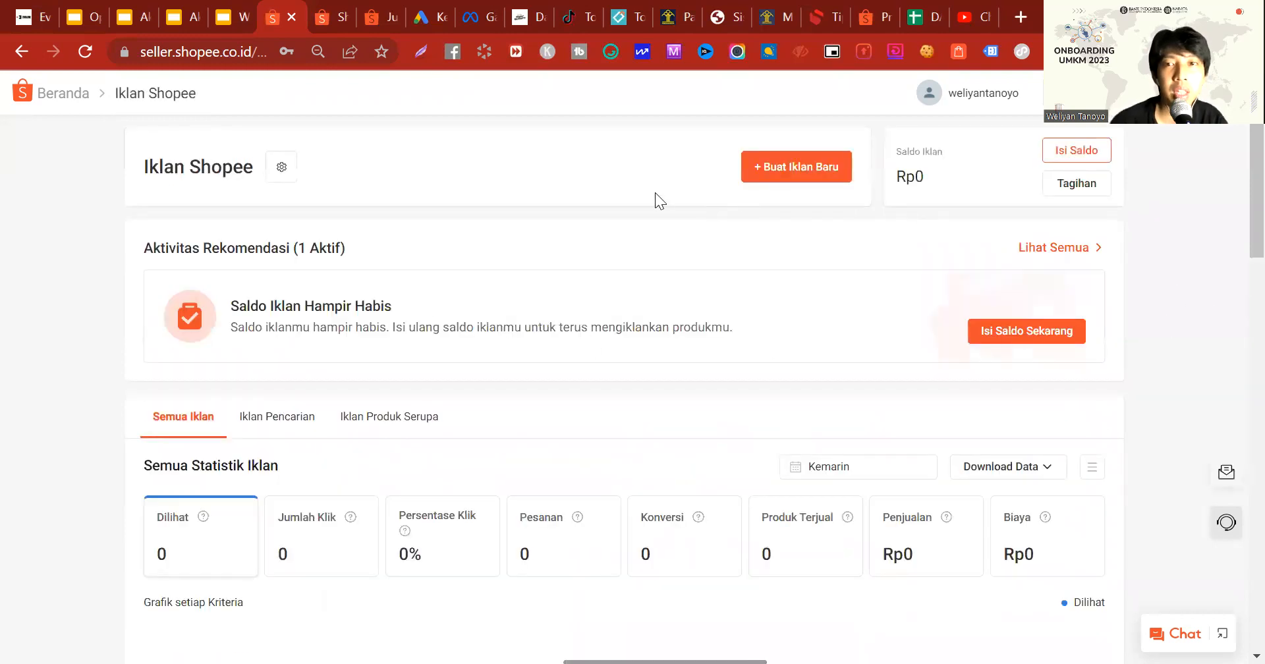
Step: Open the Isi Saldo Otomatis settings, accept the terms and conditions, and close the dialog without confirming
{"action": "left_click", "coordinate": [1062, 157]}
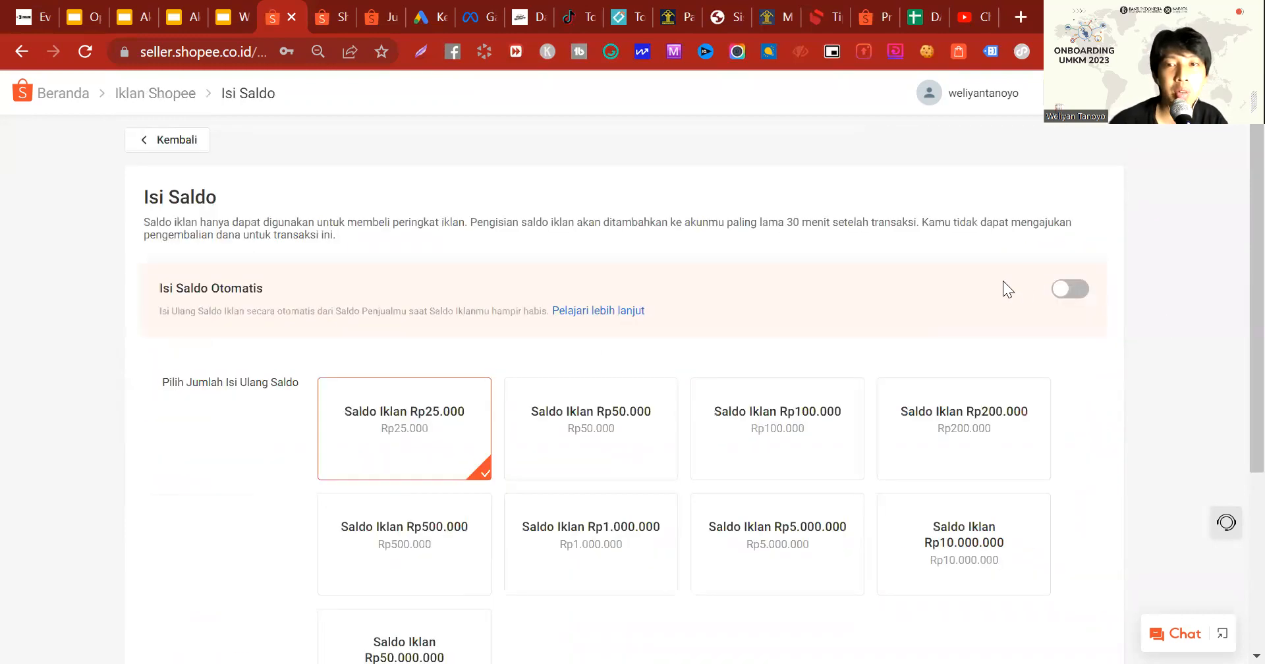
{"action": "left_click", "coordinate": [1074, 289]}
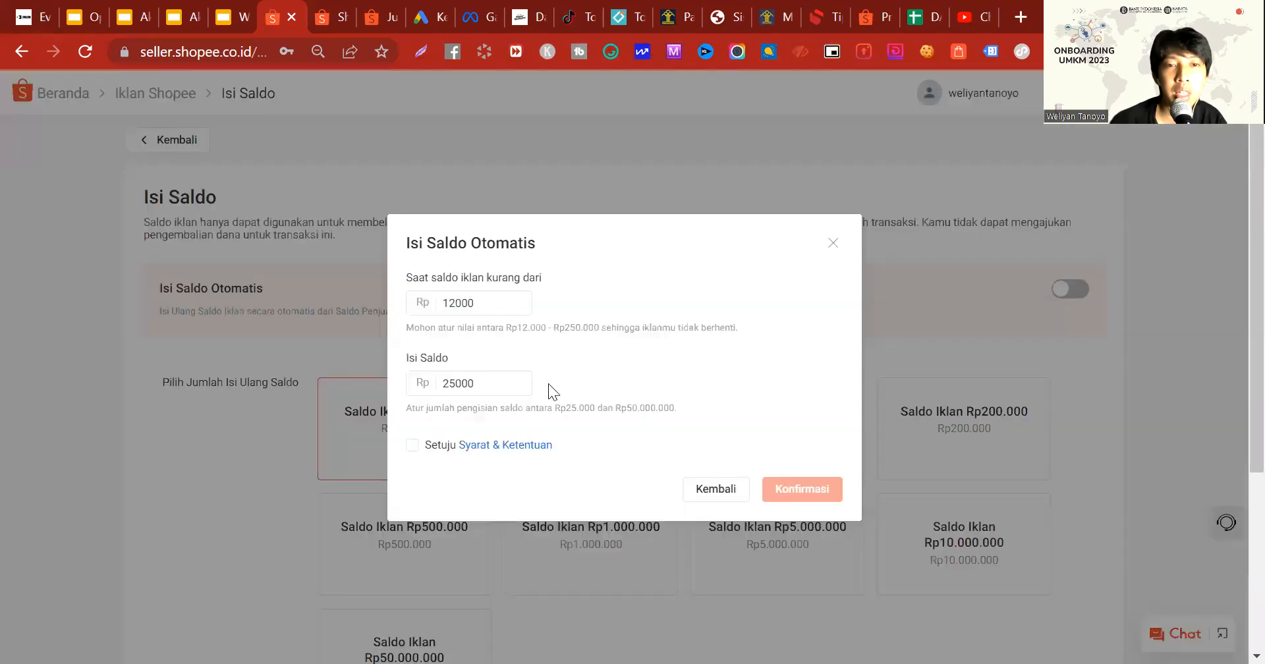
{"action": "left_click", "coordinate": [412, 445]}
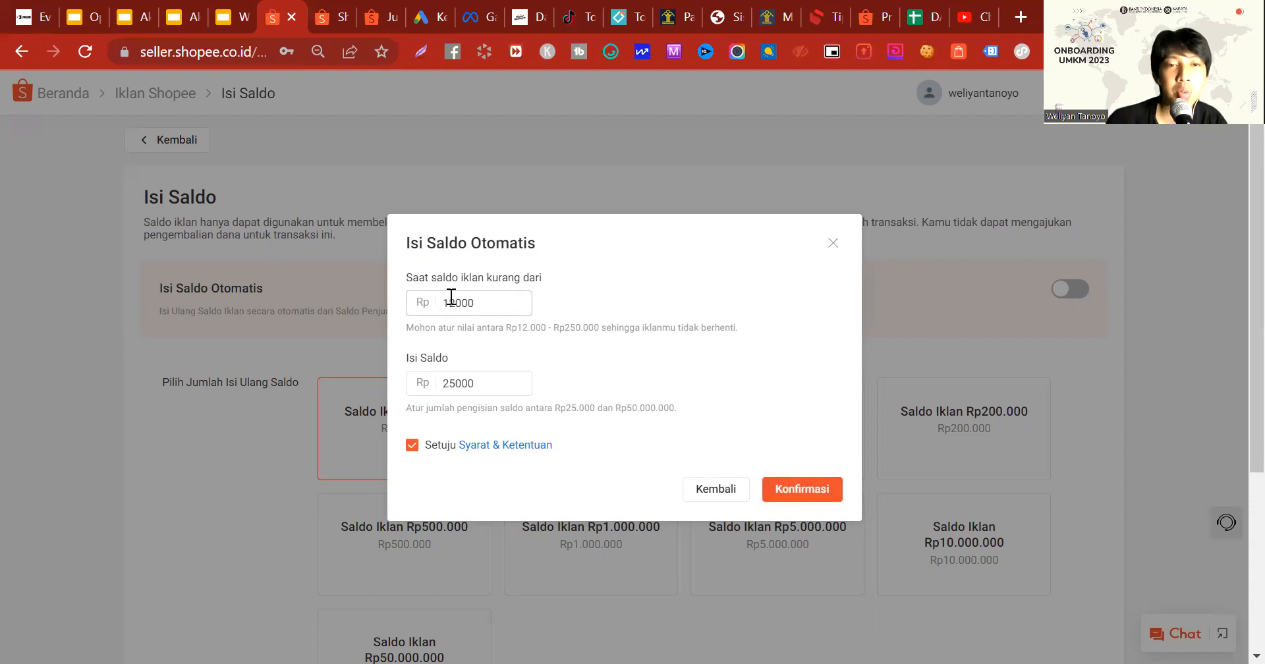
{"action": "left_click", "coordinate": [833, 243]}
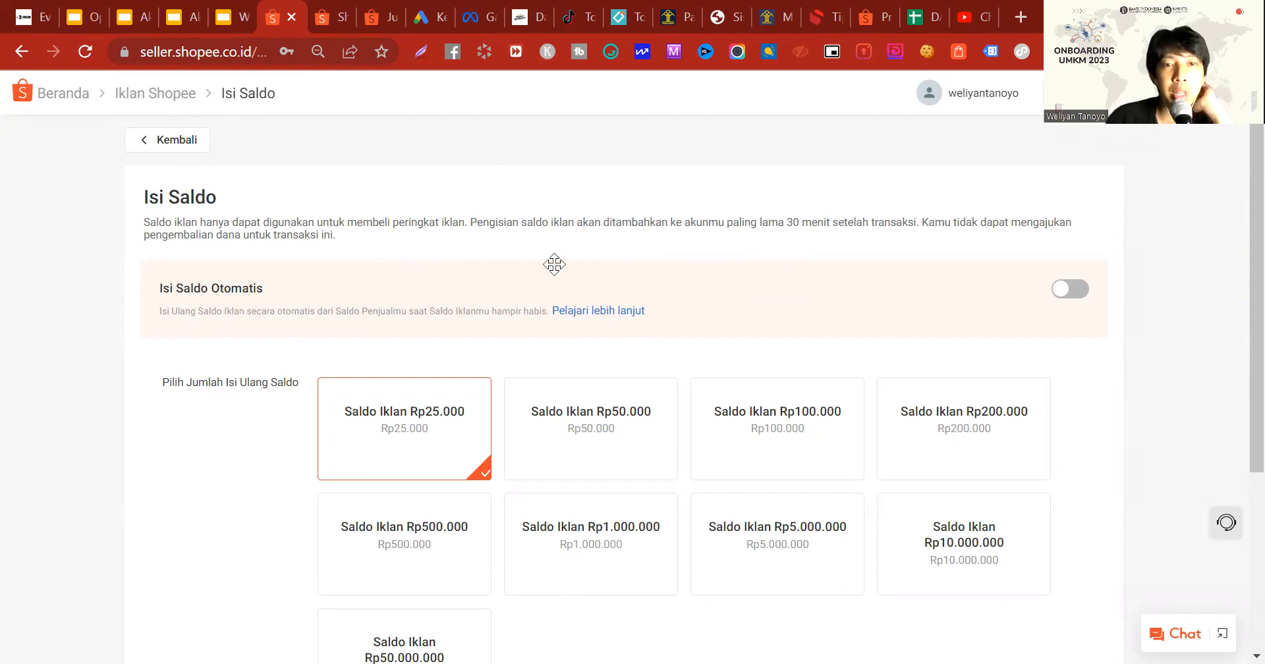
Step: Return to the Iklan Shopee overview and start creating a new Iklan Pencarian ad
{"action": "key", "text": "F5"}
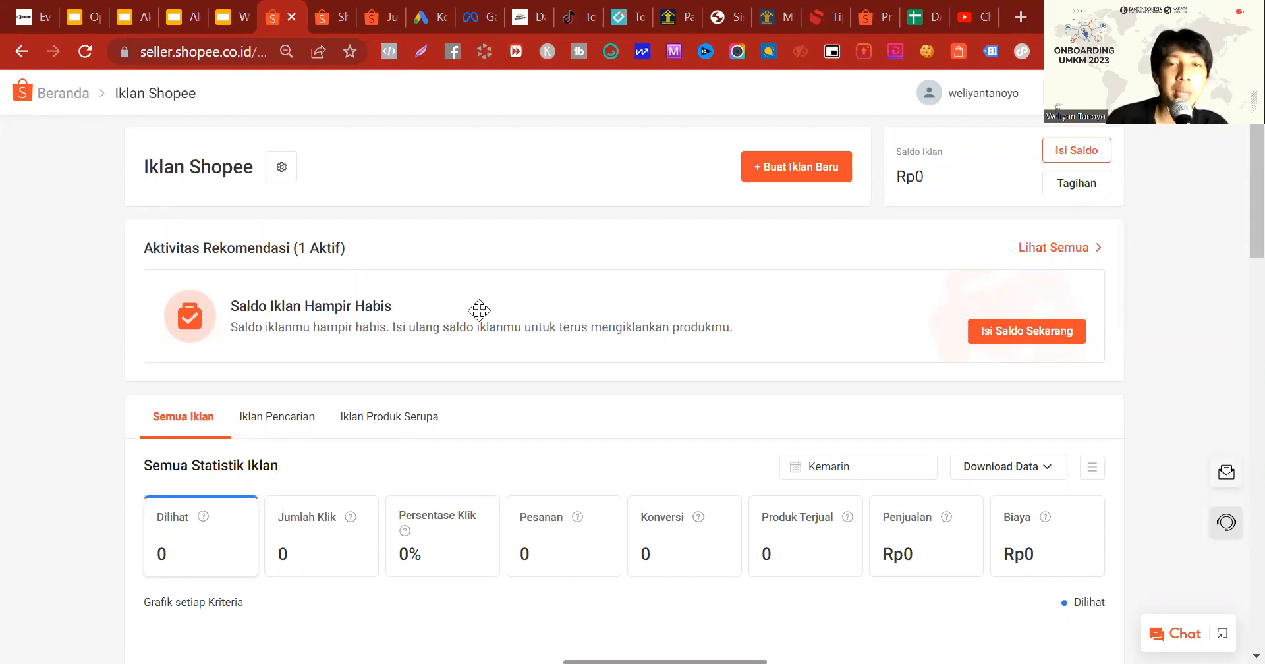
{"action": "left_click", "coordinate": [758, 172]}
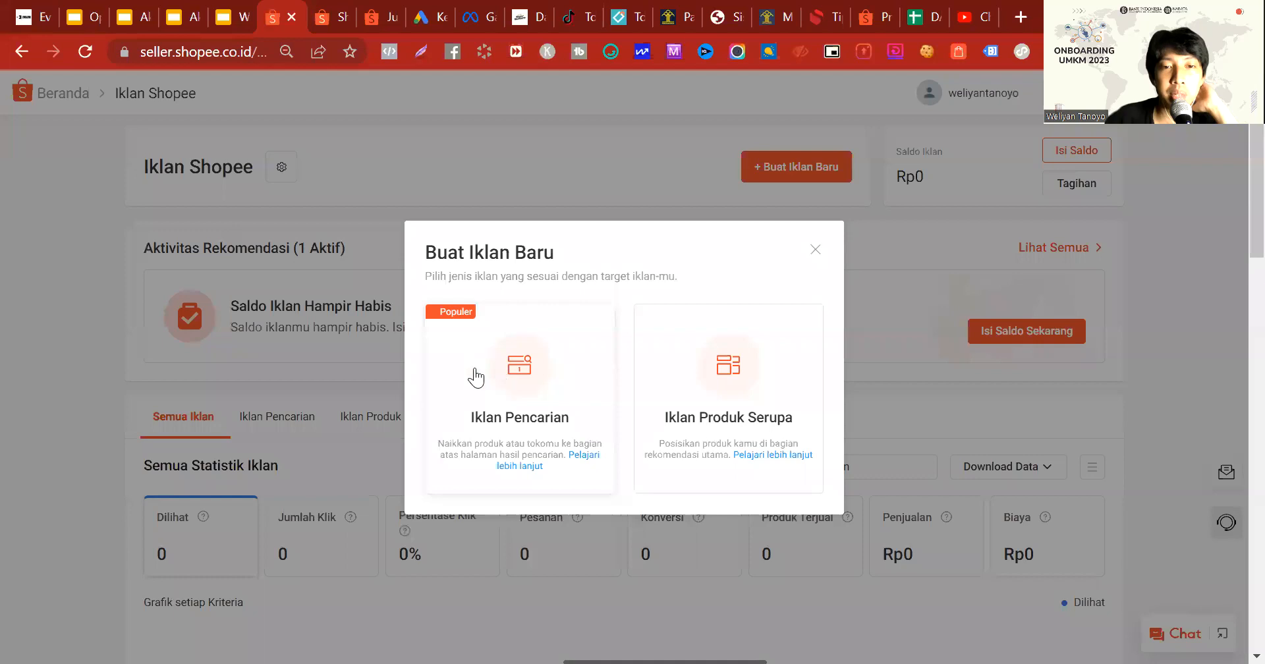
{"action": "left_click", "coordinate": [508, 372]}
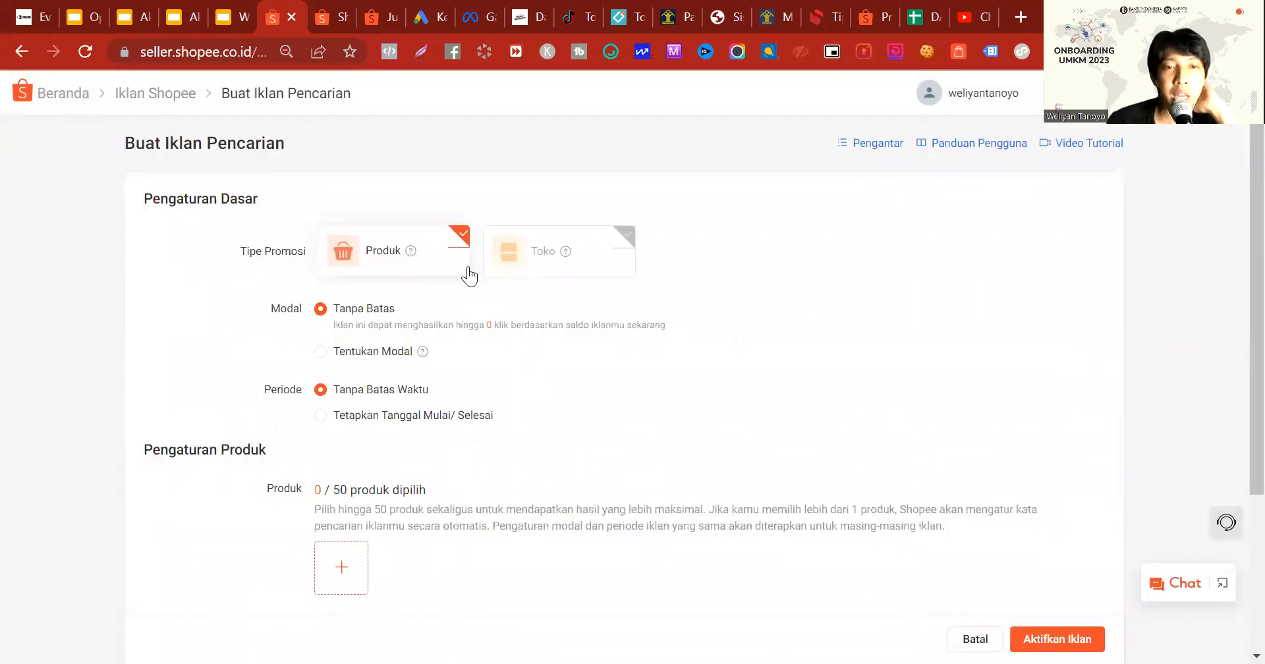
Step: Switch the ad's Modal to Tentukan Modal and set the daily budget to Rp50000
{"action": "left_click", "coordinate": [393, 365]}
{"action": "left_click", "coordinate": [403, 366]}
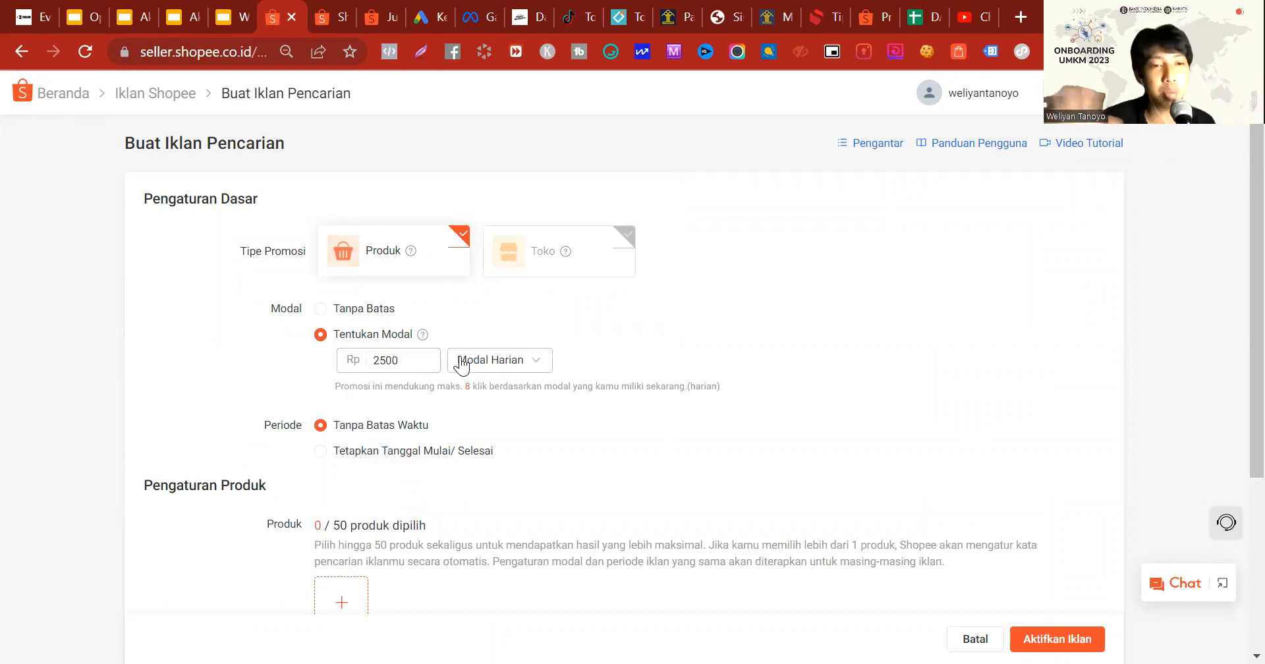
{"action": "mouse_move", "coordinate": [324, 8]}
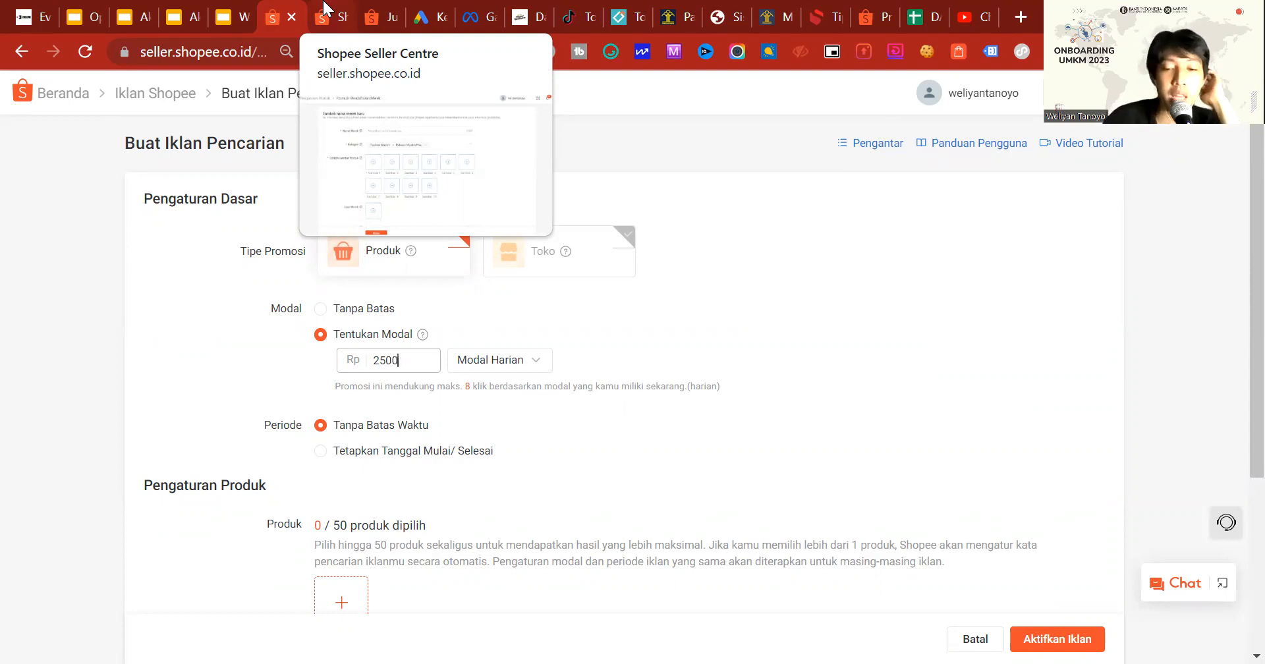
{"action": "type", "text": "0"}
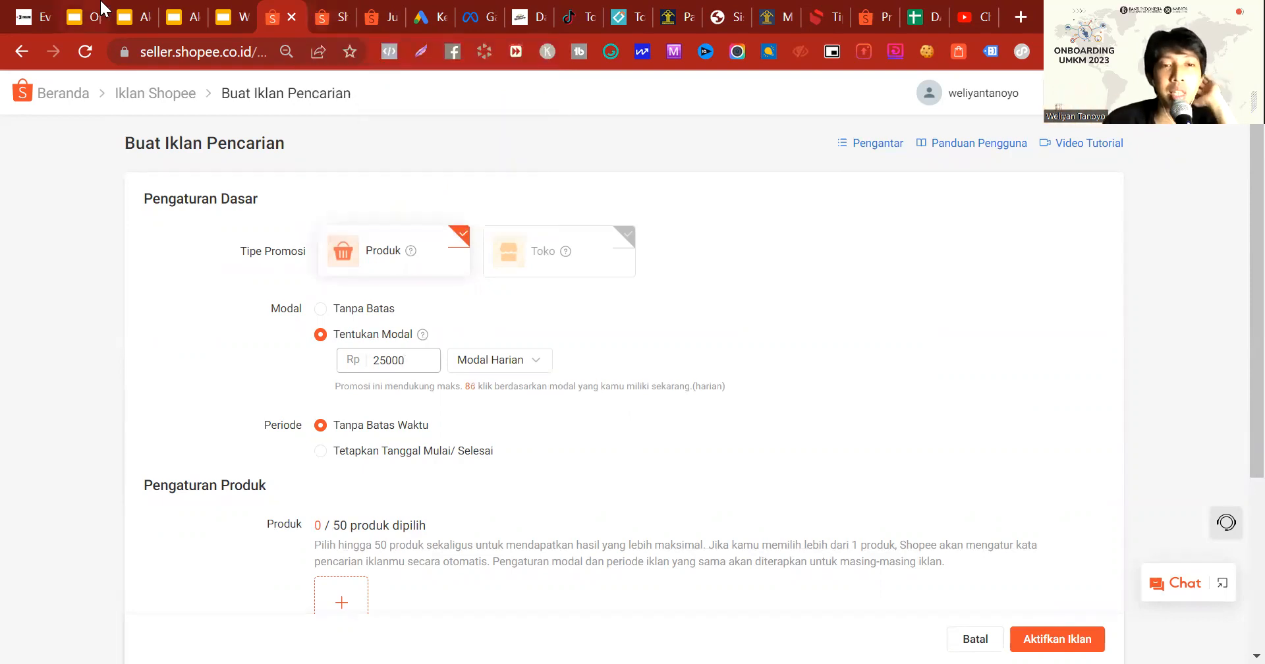
{"action": "key", "text": "BackSpace"}
{"action": "key", "text": "BackSpace"}
{"action": "key", "text": "BackSpace"}
{"action": "key", "text": "BackSpace"}
{"action": "key", "text": "BackSpace"}
{"action": "type", "text": "50000"}
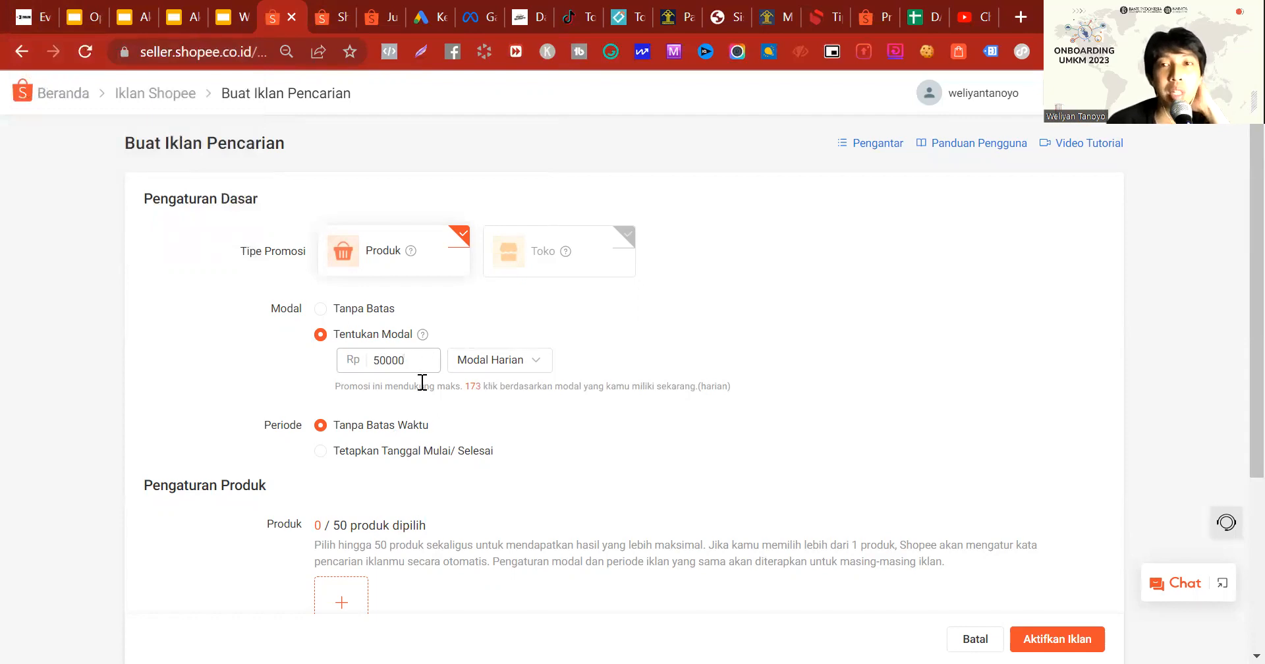
Step: Review the remaining ad settings and the available budget types, keeping Modal Harian
{"action": "scroll", "coordinate": [431, 374], "scroll_direction": "down", "scroll_amount": 3}
{"action": "scroll", "coordinate": [431, 374], "scroll_direction": "up", "scroll_amount": 2}
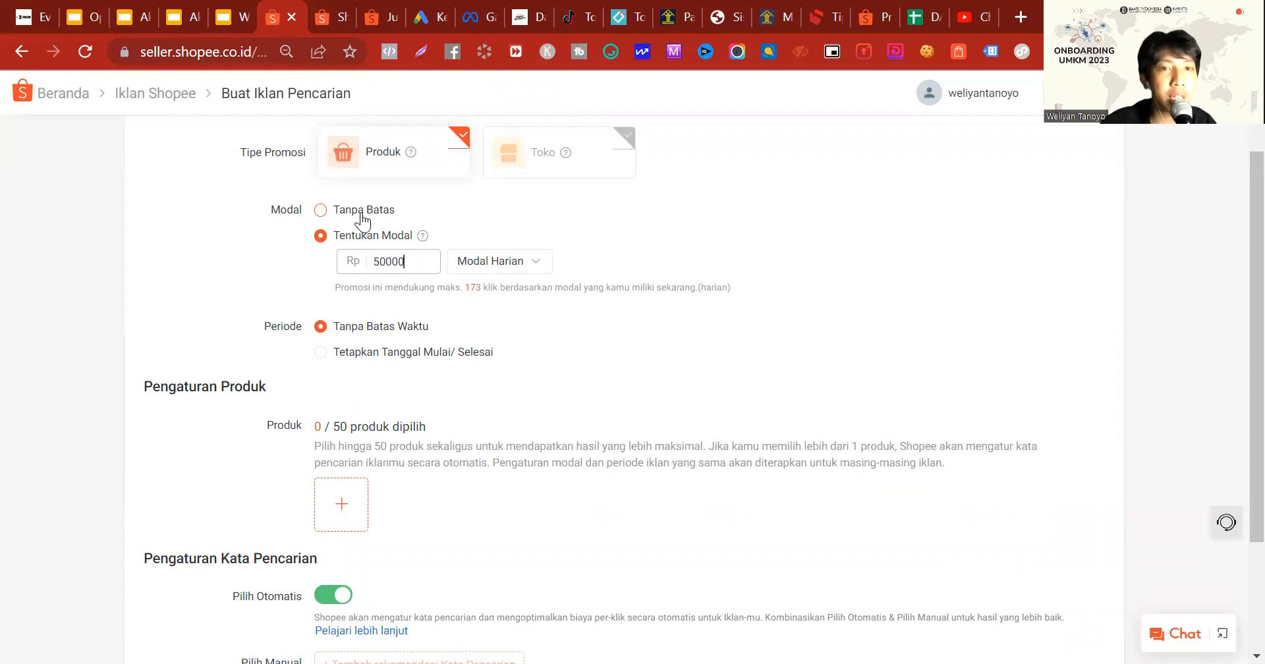
{"action": "left_click", "coordinate": [503, 274]}
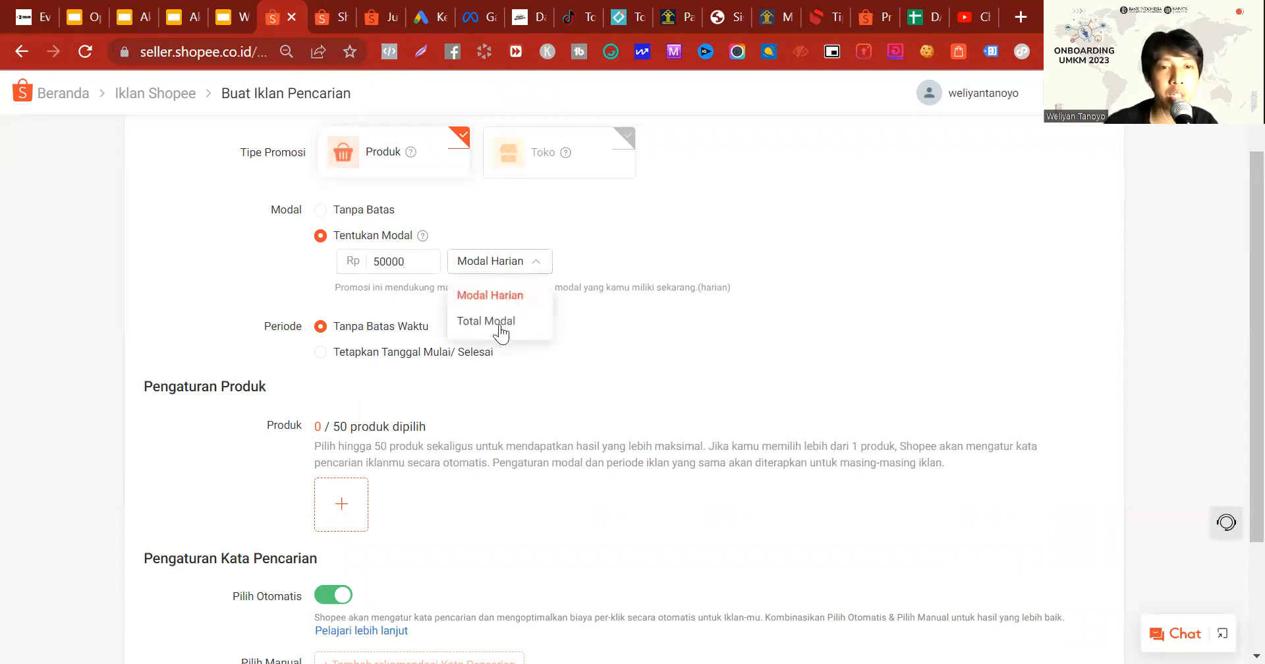
{"action": "left_click", "coordinate": [480, 260]}
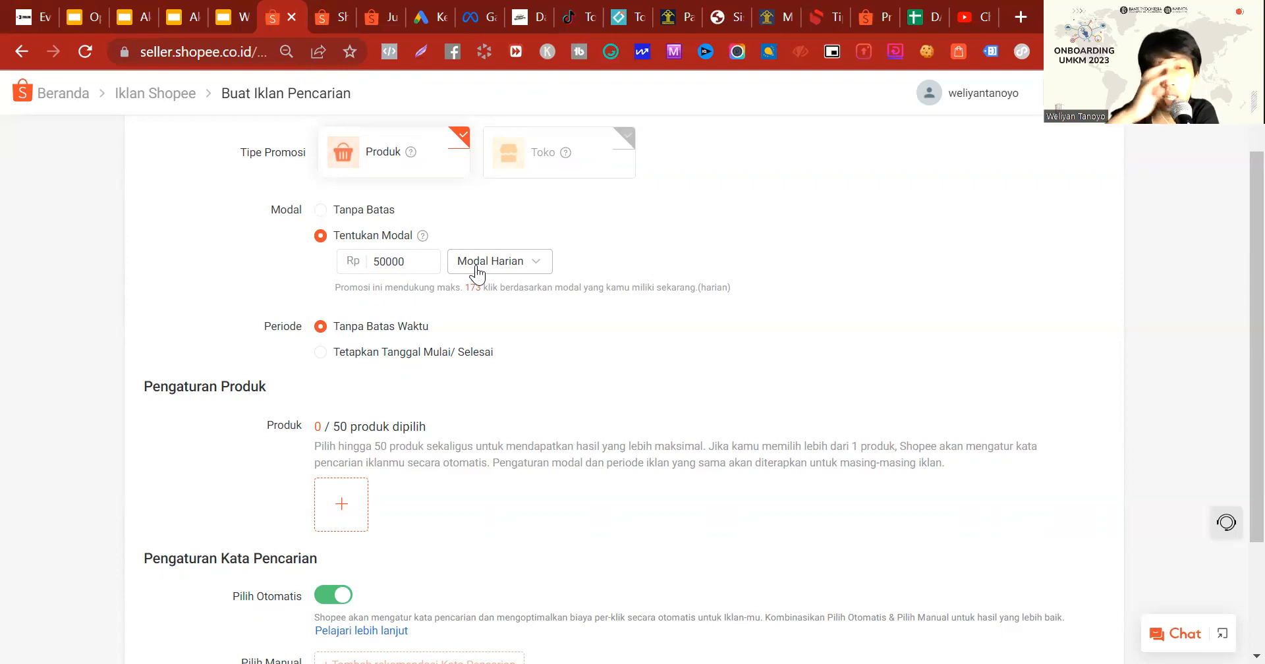
Step: Add the Baju Fadkhera Koko Kemeja shirt and the Oppo Reno 6 4G phone as the ad's products
{"action": "scroll", "coordinate": [352, 312], "scroll_direction": "down", "scroll_amount": 3}
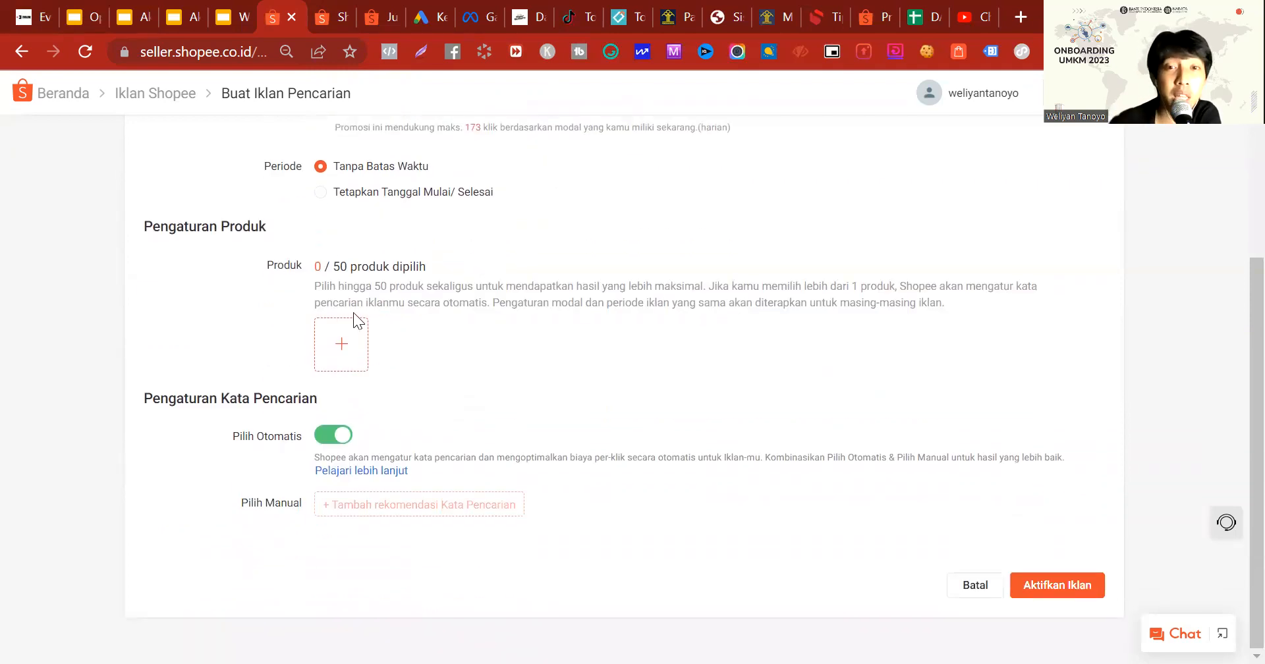
{"action": "left_click", "coordinate": [343, 339]}
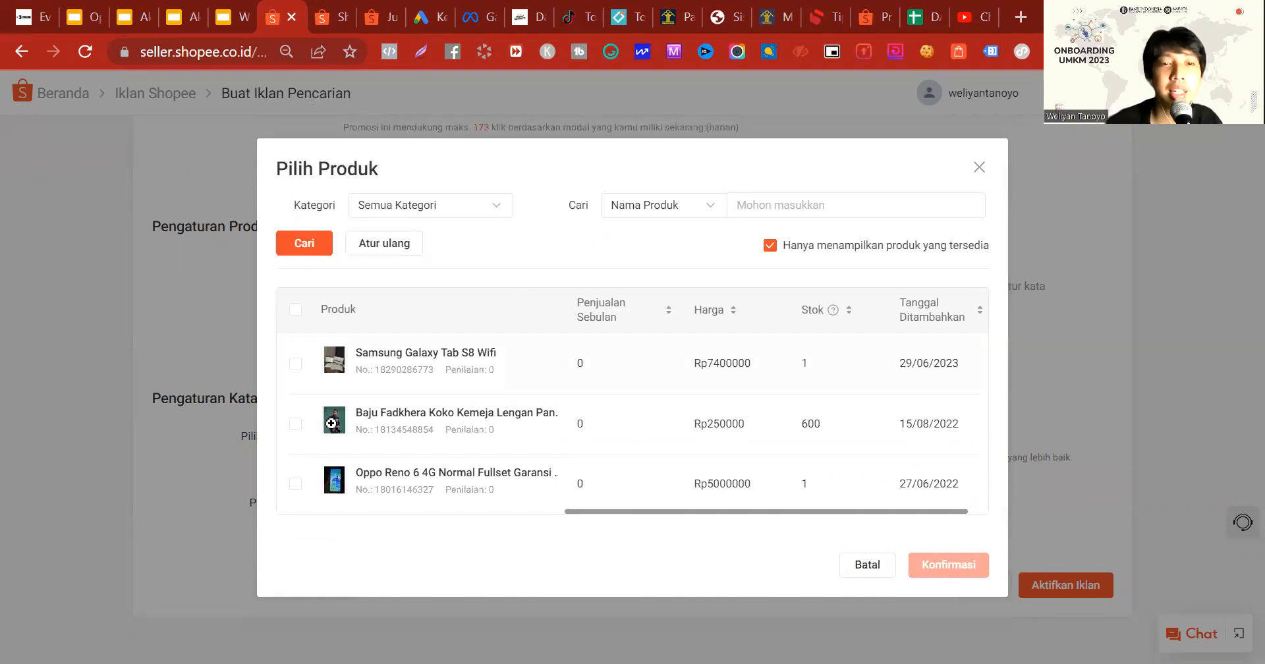
{"action": "left_click", "coordinate": [293, 426]}
{"action": "left_click", "coordinate": [297, 484]}
{"action": "left_click", "coordinate": [949, 566]}
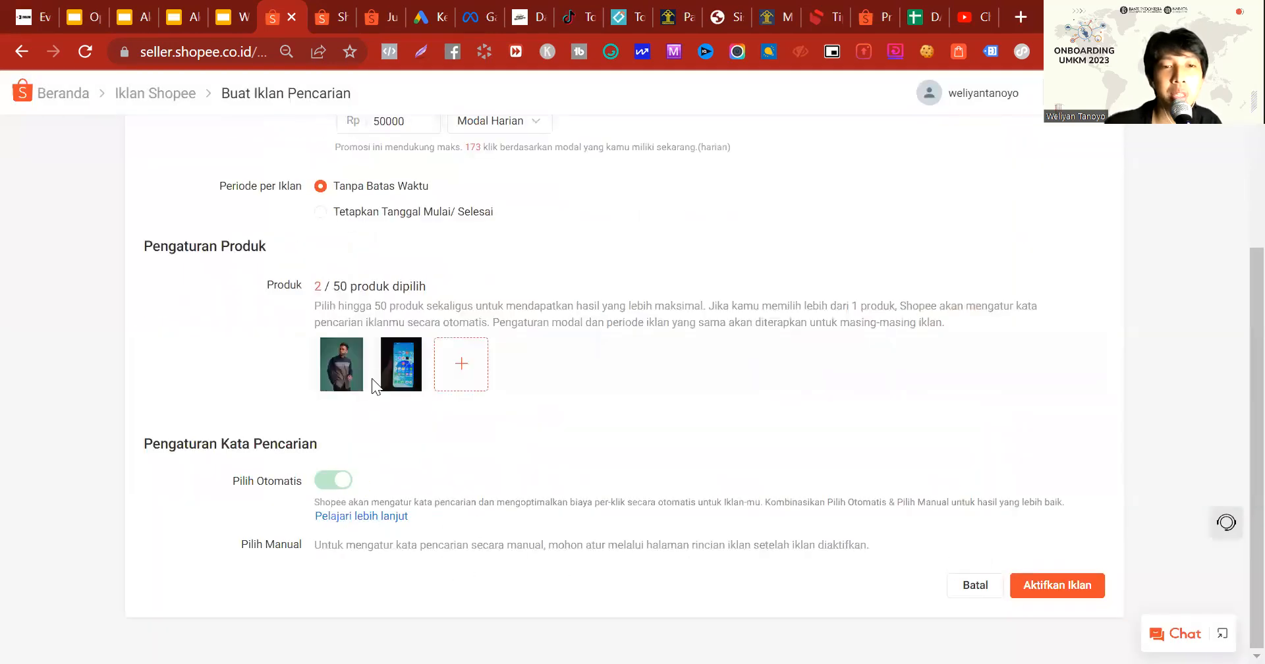
Step: Remove the Oppo Reno 6 4G phone from the ad's products, keeping only the koko shirt
{"action": "left_click", "coordinate": [403, 379]}
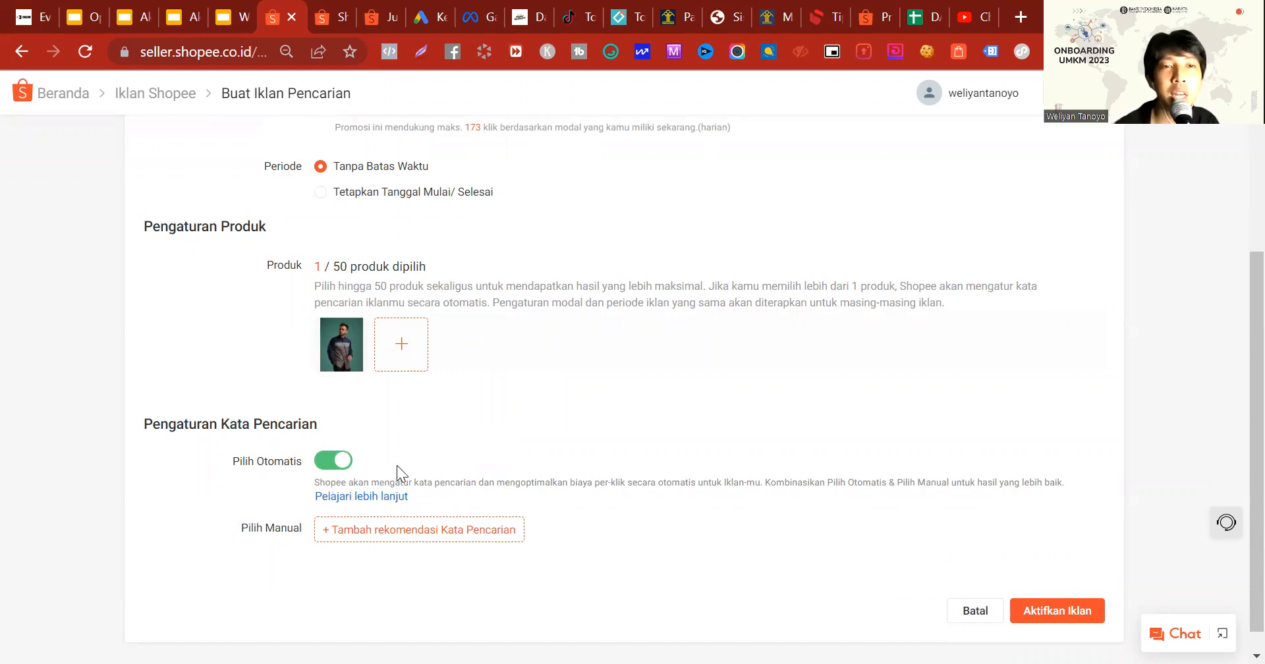
{"action": "scroll", "coordinate": [396, 465], "scroll_direction": "up", "scroll_amount": 2}
{"action": "scroll", "coordinate": [396, 468], "scroll_direction": "down", "scroll_amount": 1}
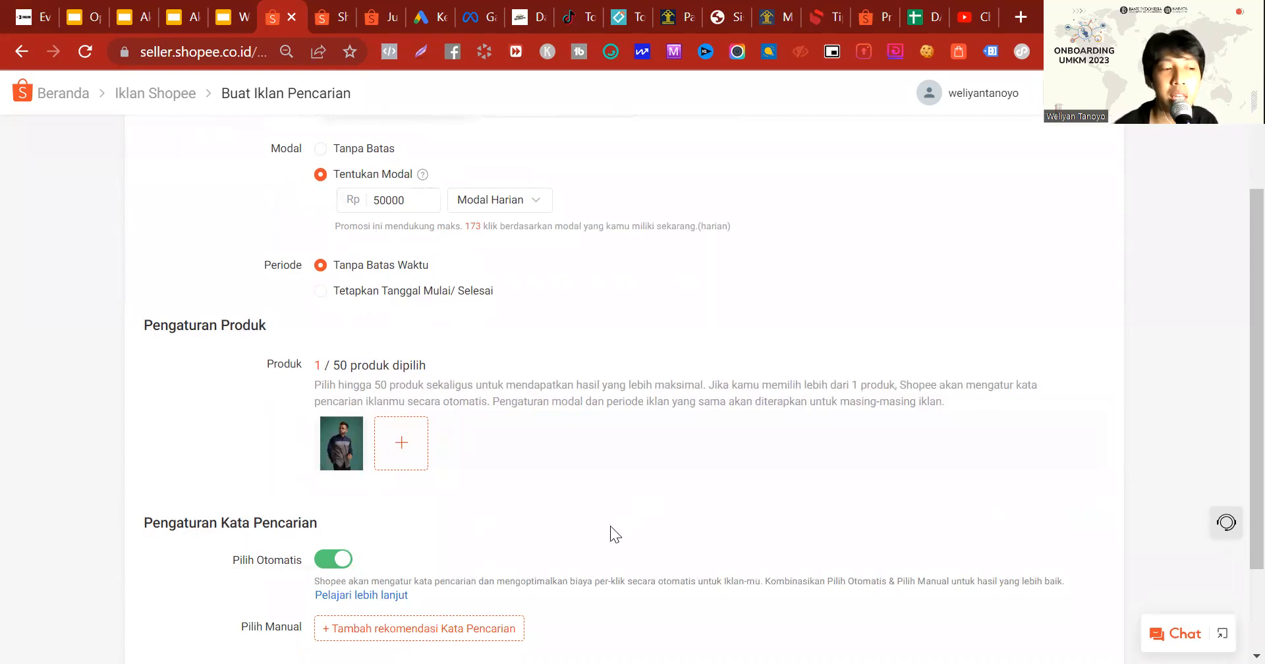
Step: Add the recommended search keywords to the ad's Pilih Manual setting, keeping Pilih Otomatis enabled
{"action": "scroll", "coordinate": [382, 257], "scroll_direction": "down", "scroll_amount": 2}
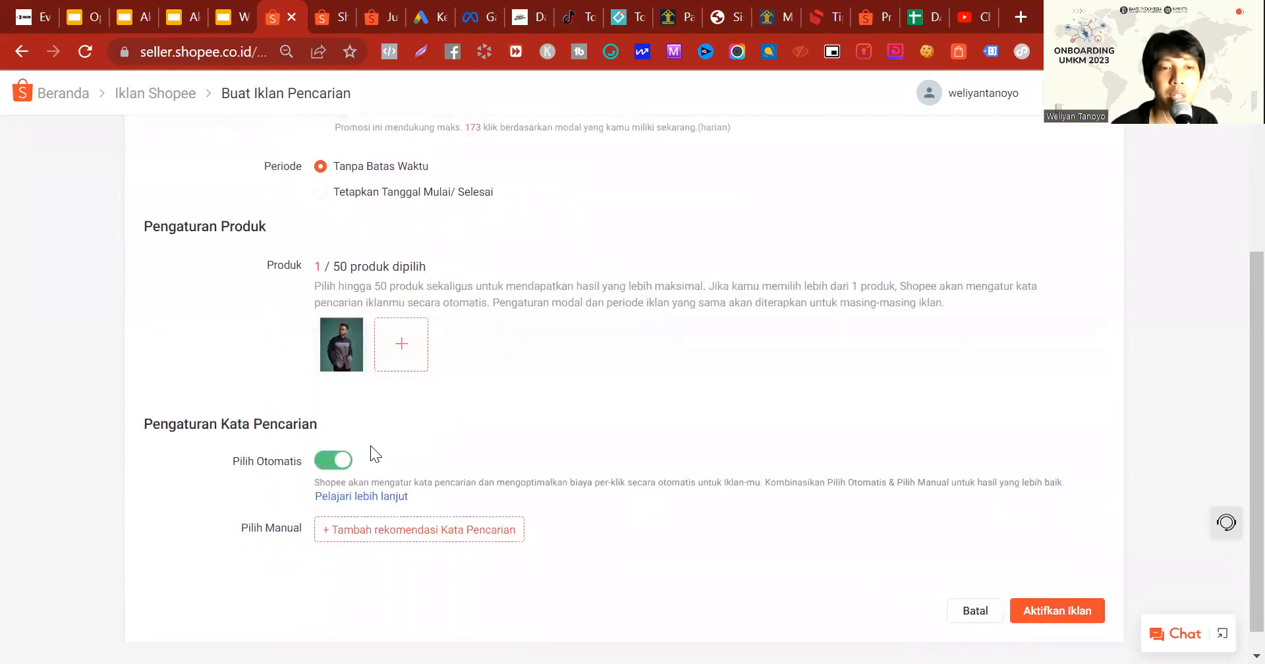
{"action": "scroll", "coordinate": [581, 305], "scroll_direction": "up", "scroll_amount": 2}
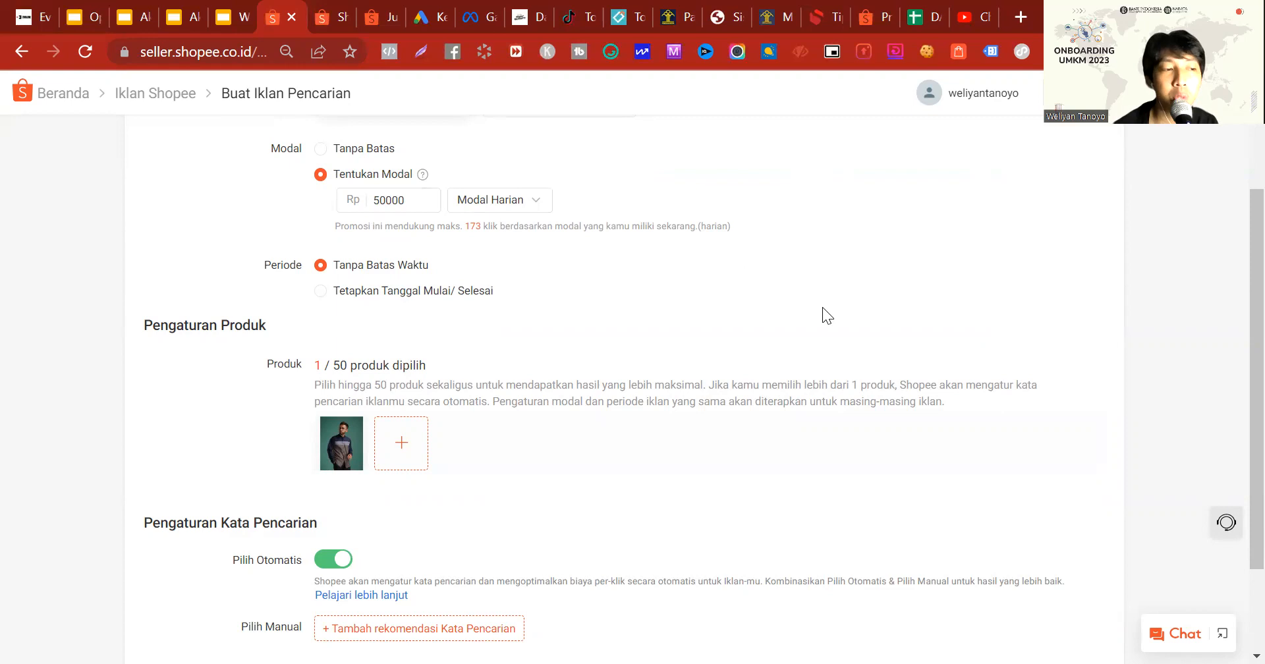
{"action": "scroll", "coordinate": [847, 333], "scroll_direction": "down", "scroll_amount": 2}
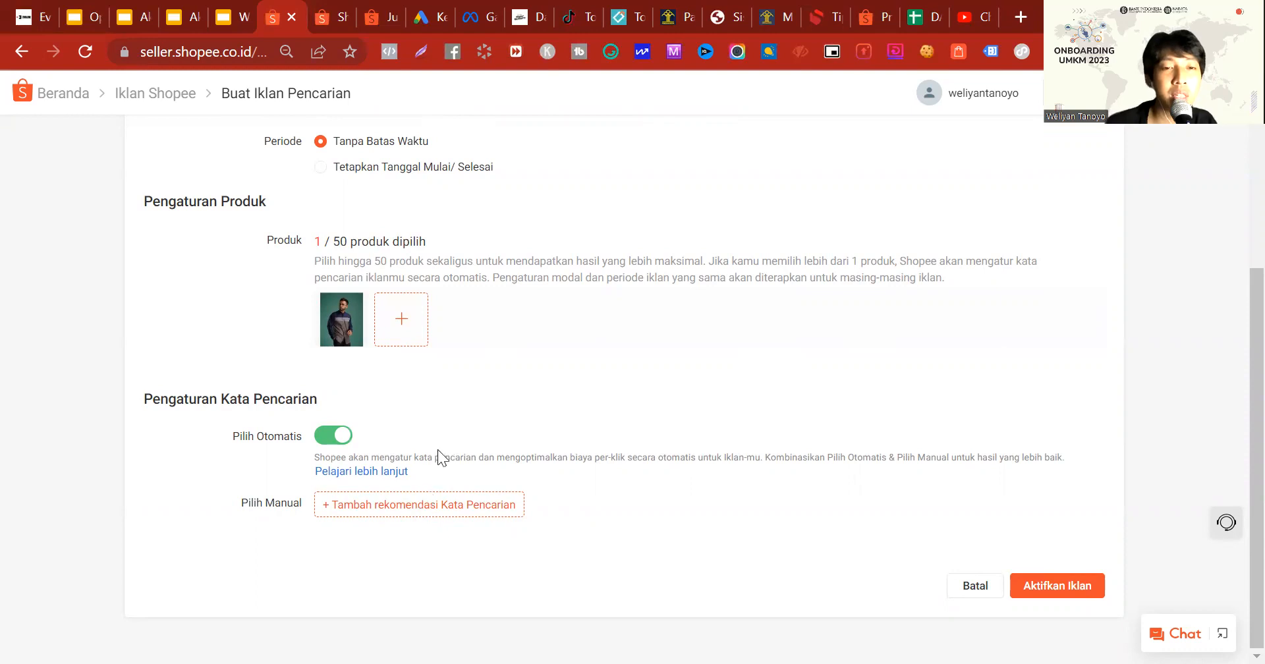
{"action": "double_click", "coordinate": [377, 511]}
{"action": "left_click", "coordinate": [343, 504]}
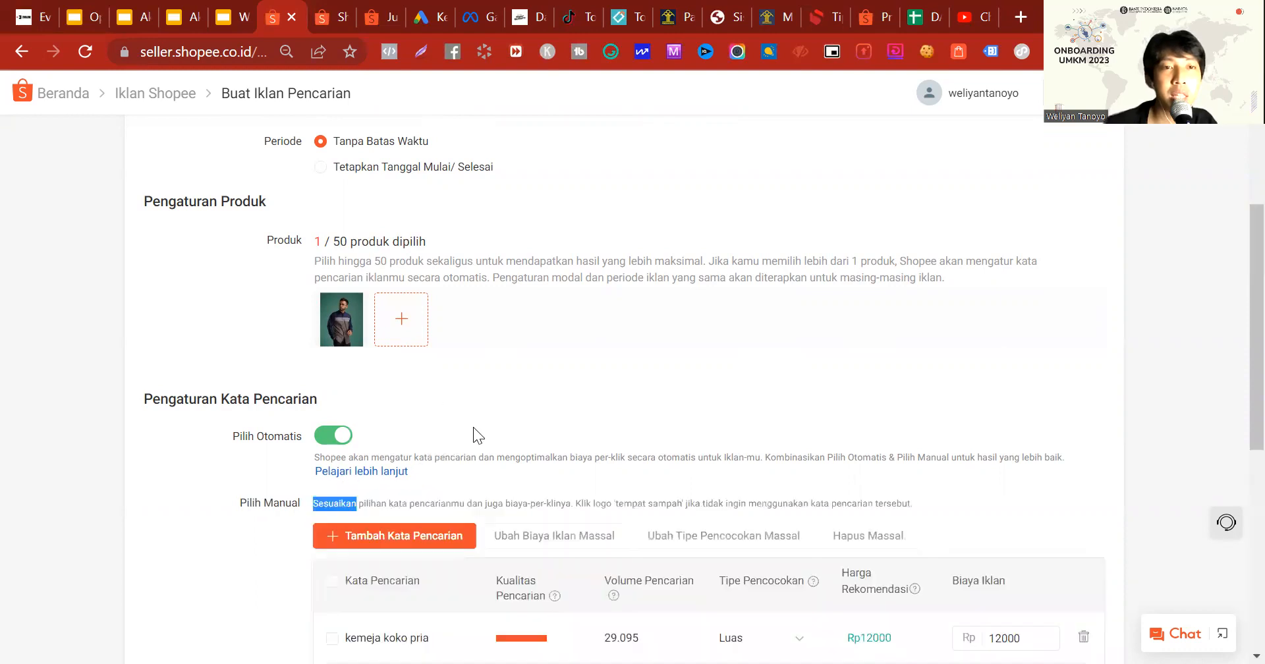
Step: Examine the recommended keywords' quality, search volume, match type and recommended price, briefly selecting and deselecting "kemeja koko pria"
{"action": "scroll", "coordinate": [473, 427], "scroll_direction": "down", "scroll_amount": 6}
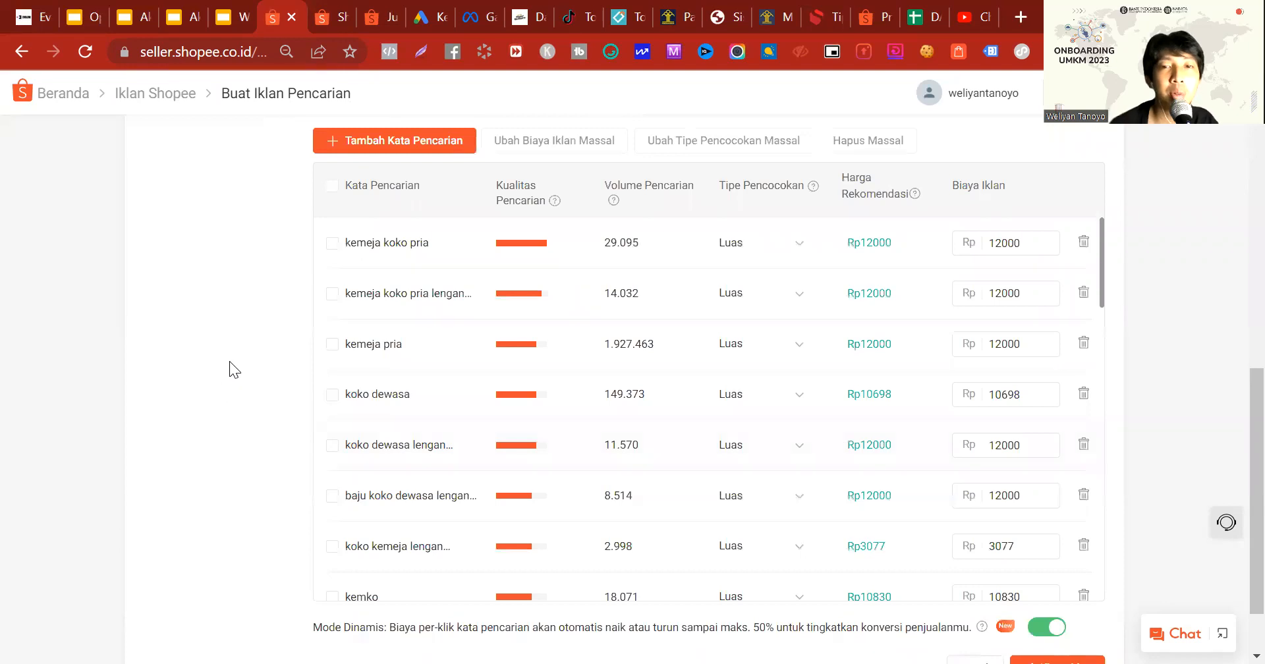
{"action": "scroll", "coordinate": [138, 342], "scroll_direction": "up", "scroll_amount": 8}
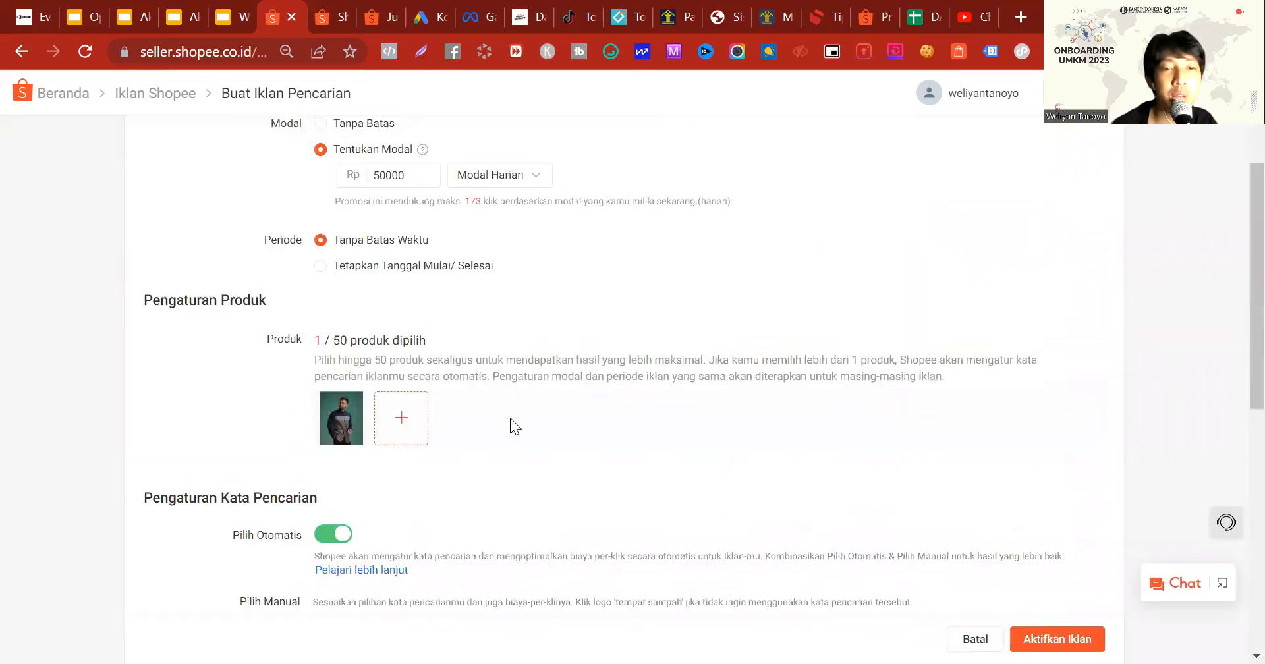
{"action": "scroll", "coordinate": [510, 418], "scroll_direction": "down", "scroll_amount": 8}
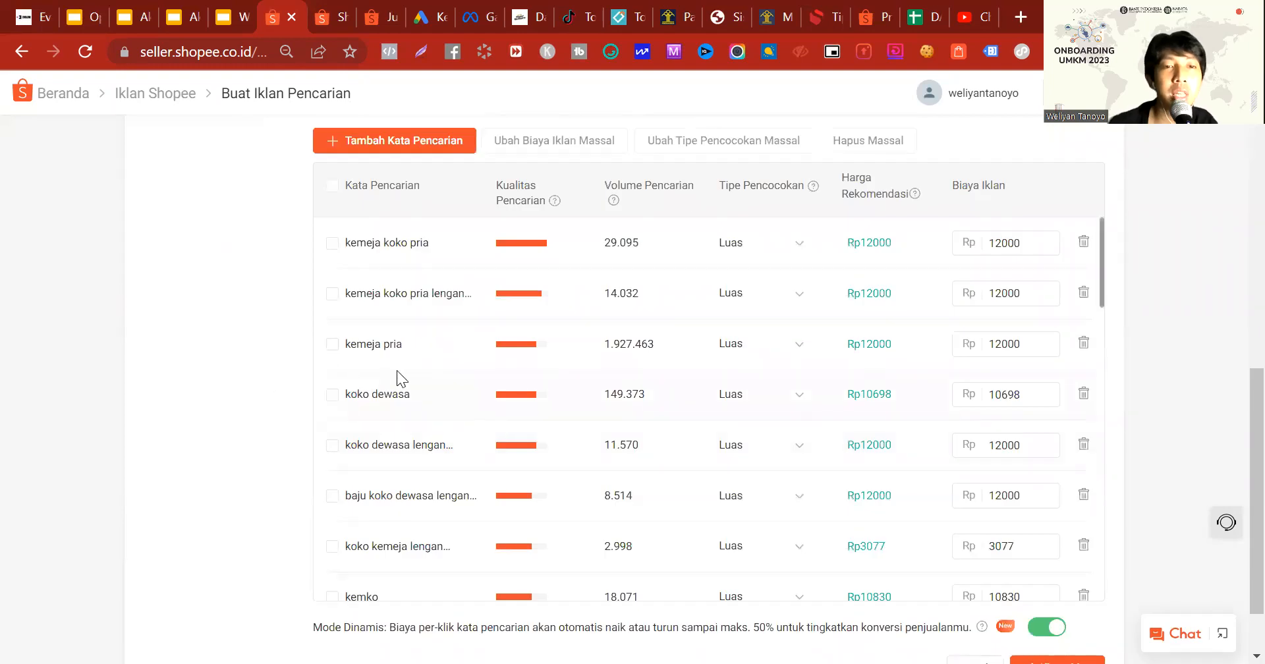
{"action": "scroll", "coordinate": [398, 376], "scroll_direction": "down", "scroll_amount": 5}
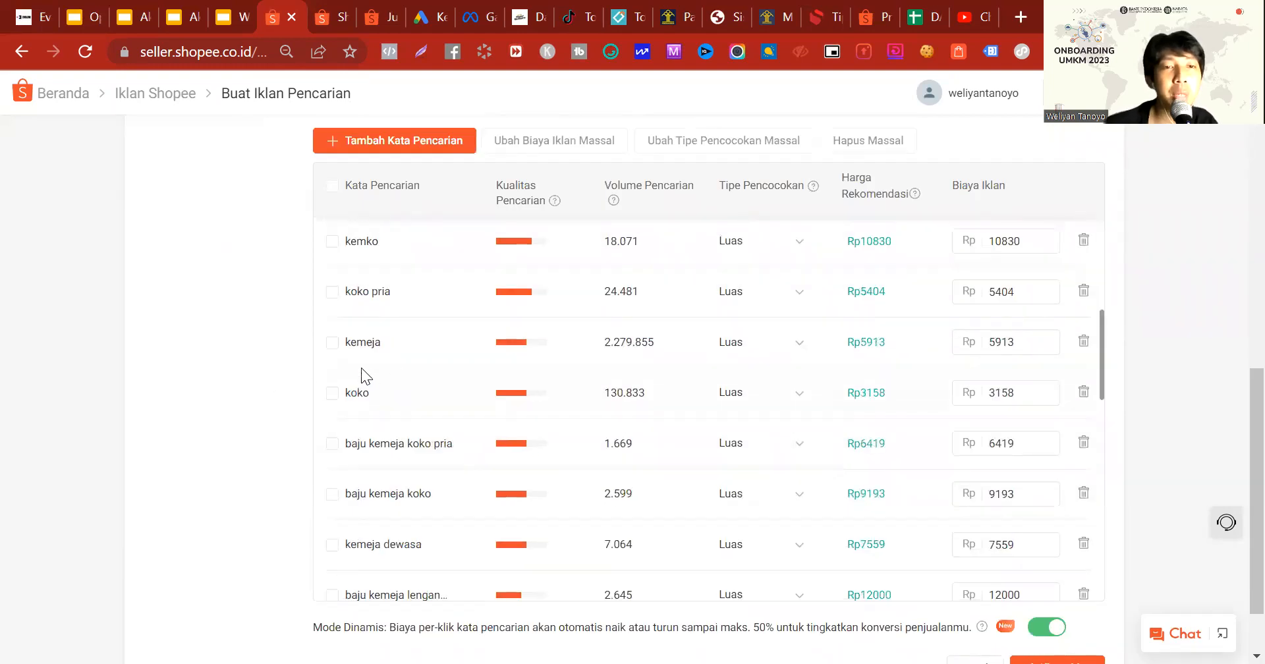
{"action": "scroll", "coordinate": [365, 356], "scroll_direction": "down", "scroll_amount": 10}
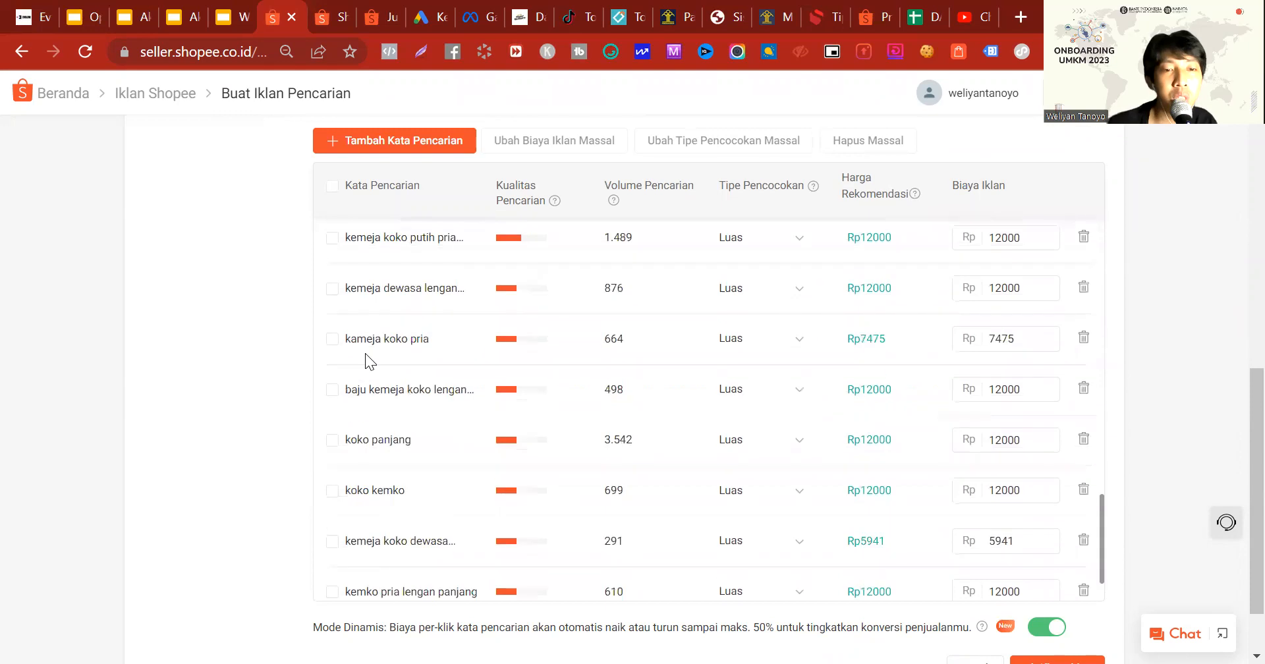
{"action": "scroll", "coordinate": [395, 363], "scroll_direction": "down", "scroll_amount": 2}
{"action": "scroll", "coordinate": [452, 404], "scroll_direction": "up", "scroll_amount": 12}
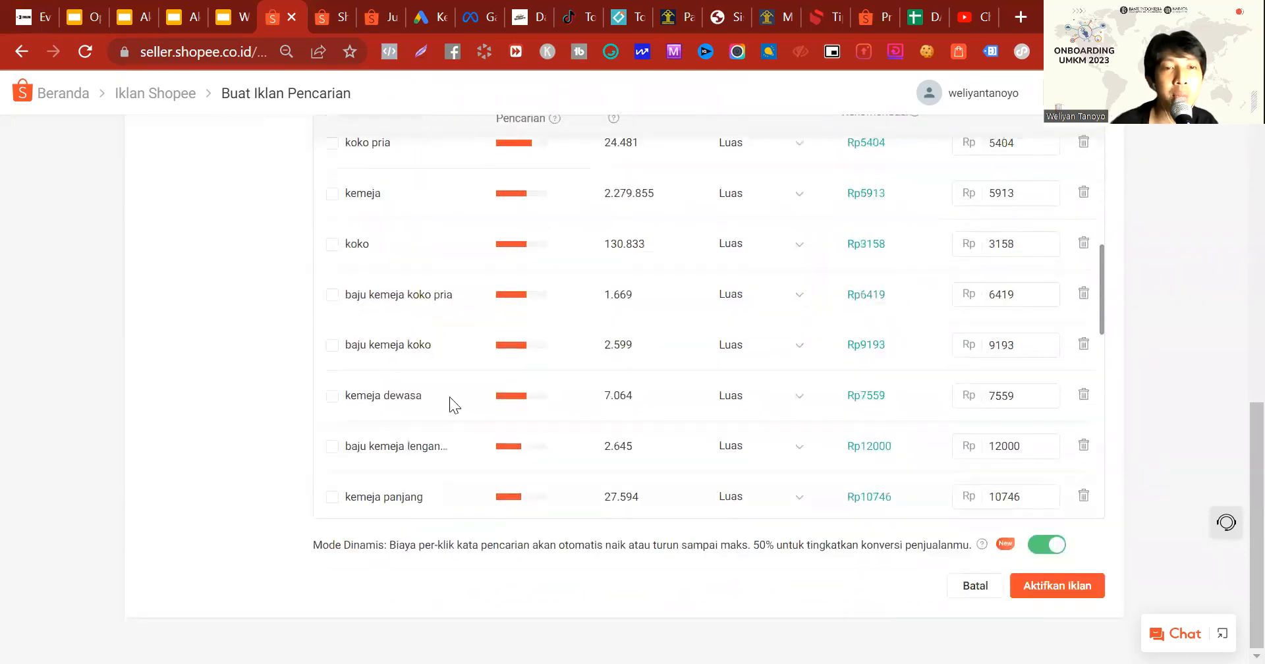
{"action": "scroll", "coordinate": [533, 371], "scroll_direction": "up", "scroll_amount": 5}
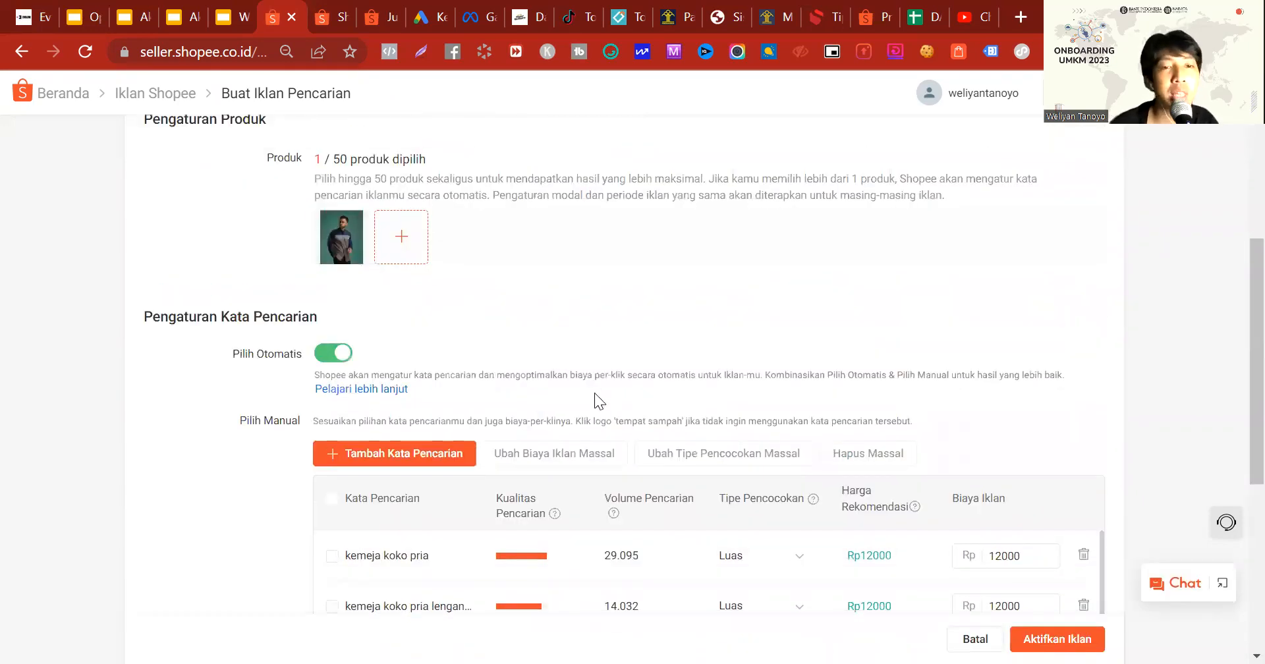
{"action": "scroll", "coordinate": [579, 394], "scroll_direction": "down", "scroll_amount": 6}
{"action": "scroll", "coordinate": [568, 390], "scroll_direction": "up", "scroll_amount": 3}
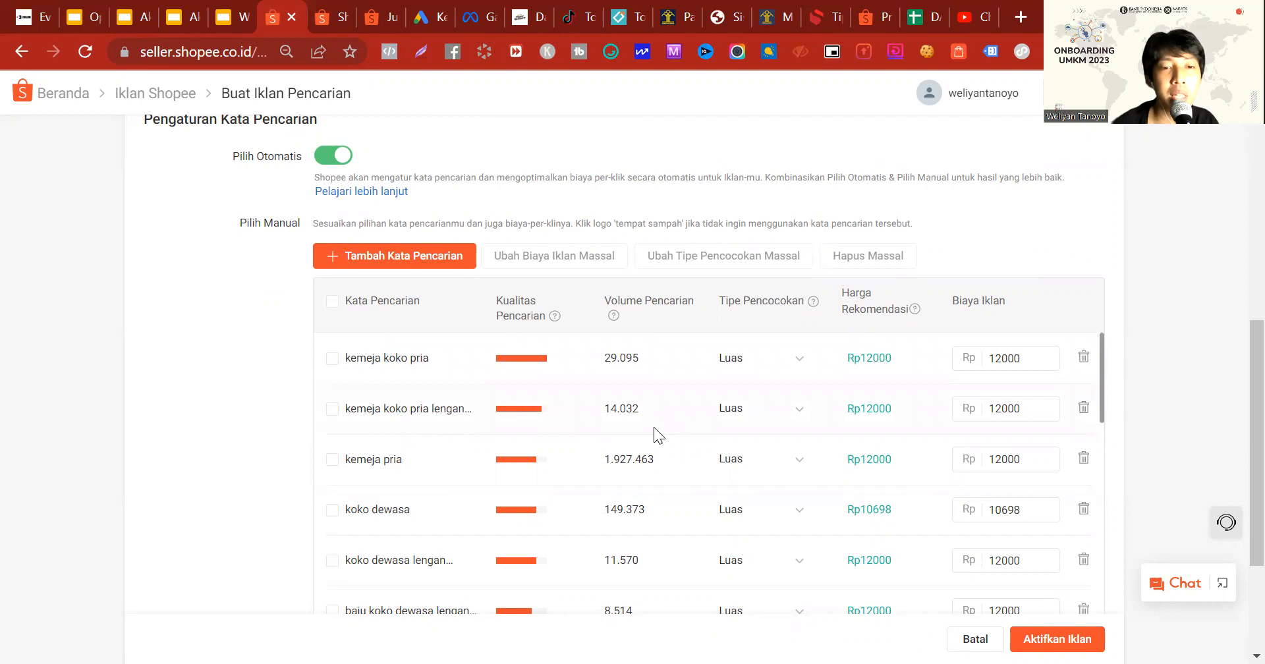
{"action": "scroll", "coordinate": [341, 449], "scroll_direction": "down", "scroll_amount": 2}
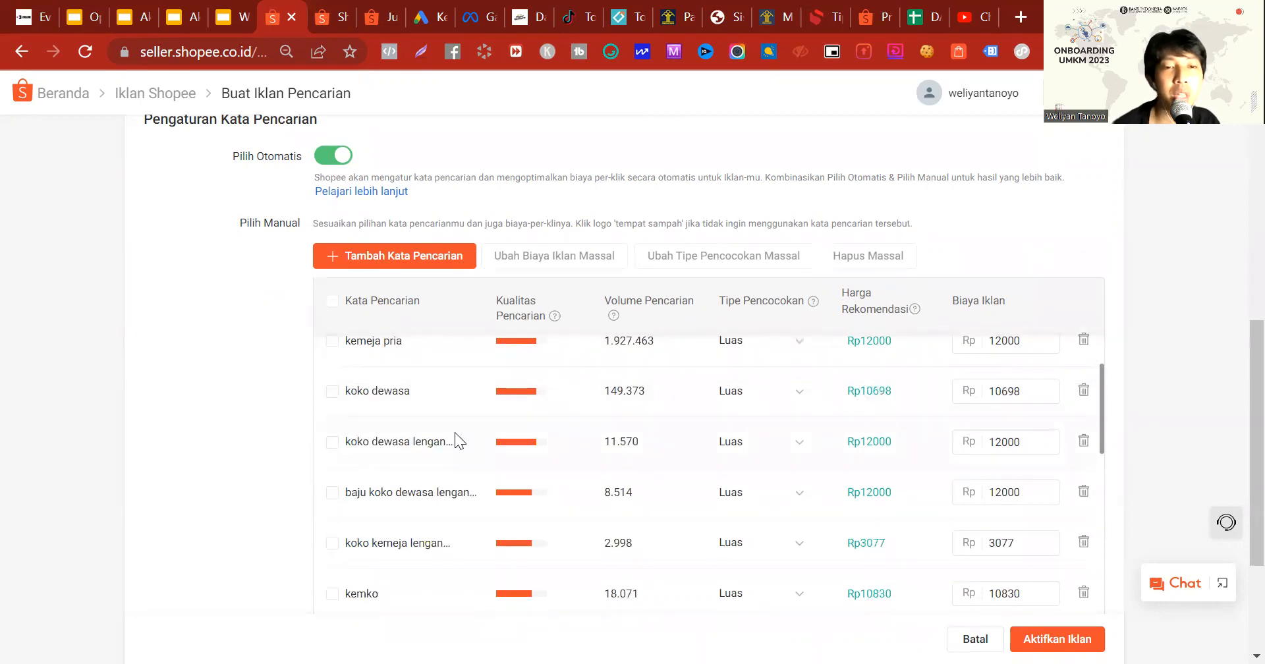
{"action": "scroll", "coordinate": [592, 448], "scroll_direction": "down", "scroll_amount": 4}
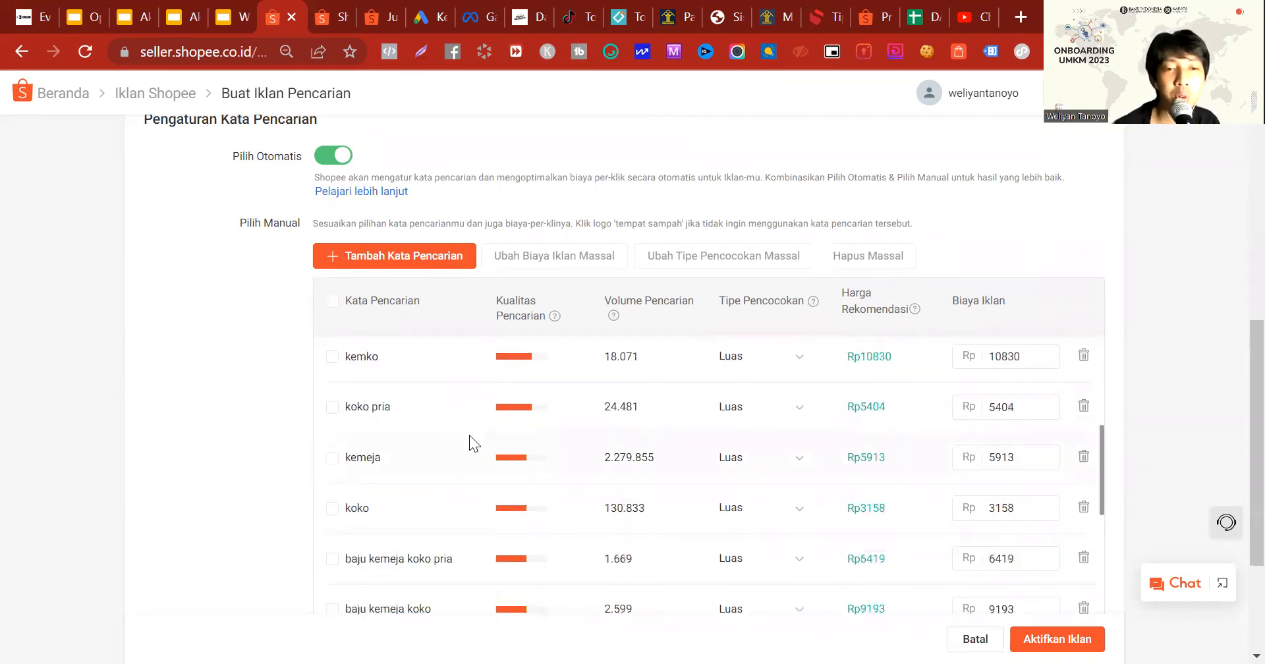
{"action": "scroll", "coordinate": [415, 454], "scroll_direction": "down", "scroll_amount": 2}
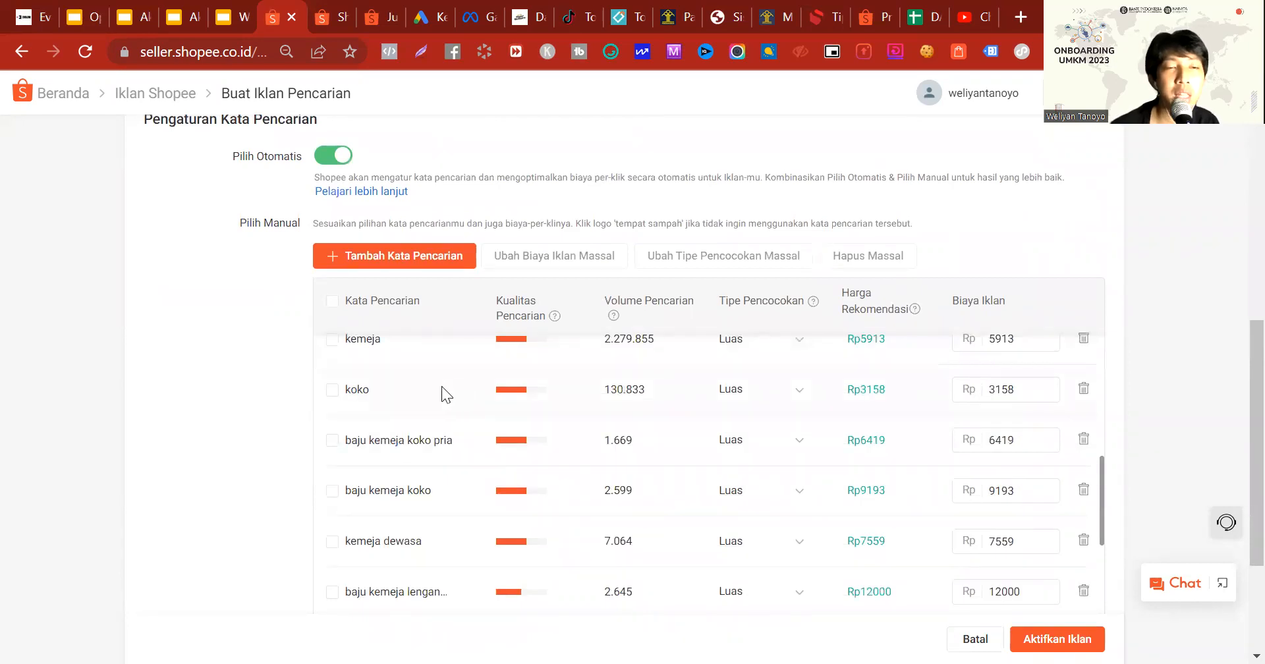
{"action": "scroll", "coordinate": [454, 381], "scroll_direction": "down", "scroll_amount": 4}
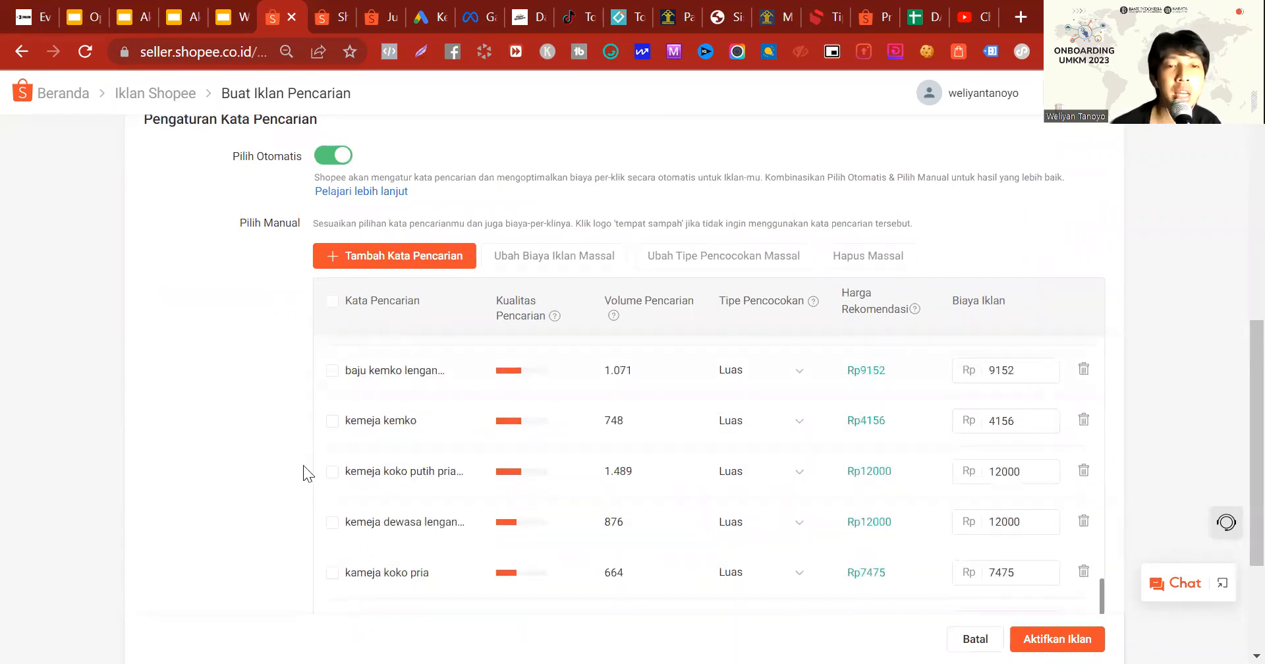
{"action": "scroll", "coordinate": [377, 452], "scroll_direction": "down", "scroll_amount": 3}
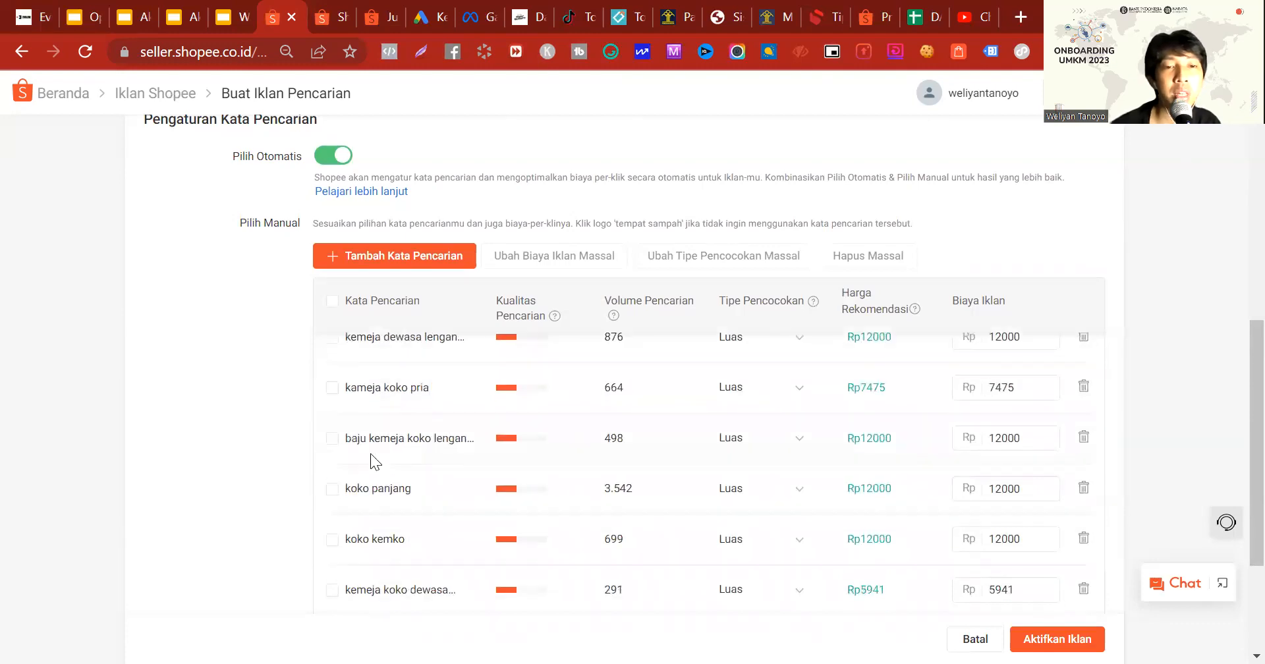
{"action": "scroll", "coordinate": [414, 472], "scroll_direction": "down", "scroll_amount": 3}
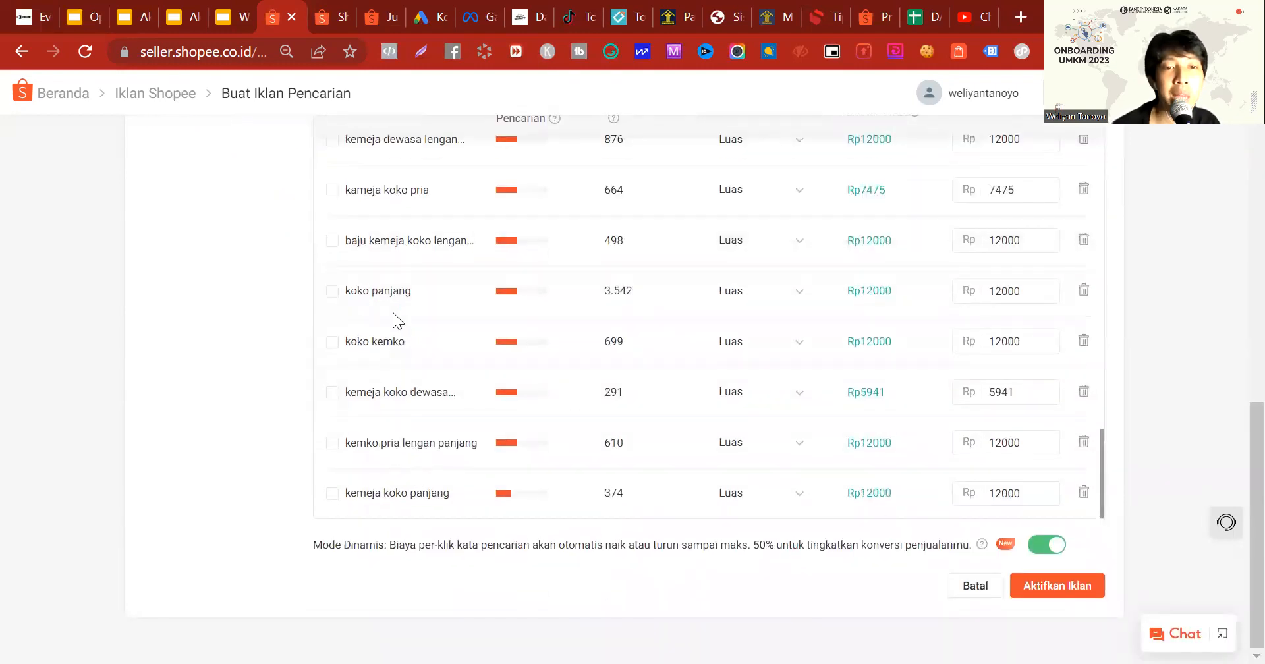
{"action": "scroll", "coordinate": [398, 349], "scroll_direction": "up", "scroll_amount": 15}
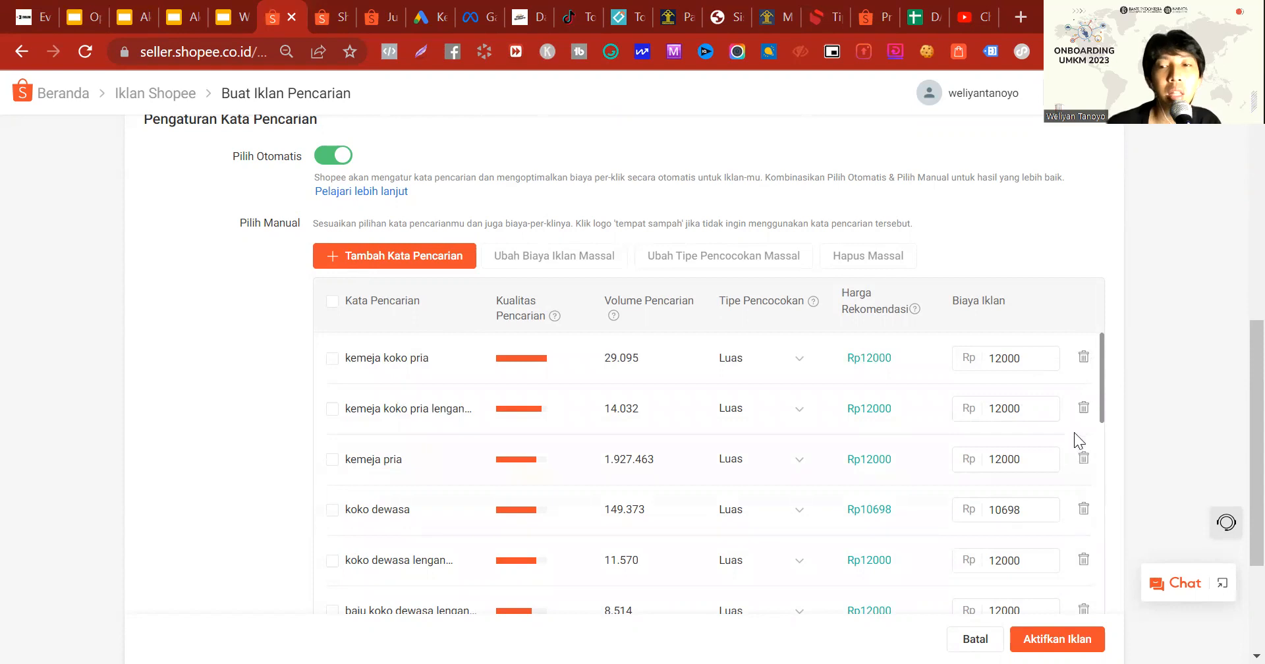
{"action": "left_click", "coordinate": [331, 359]}
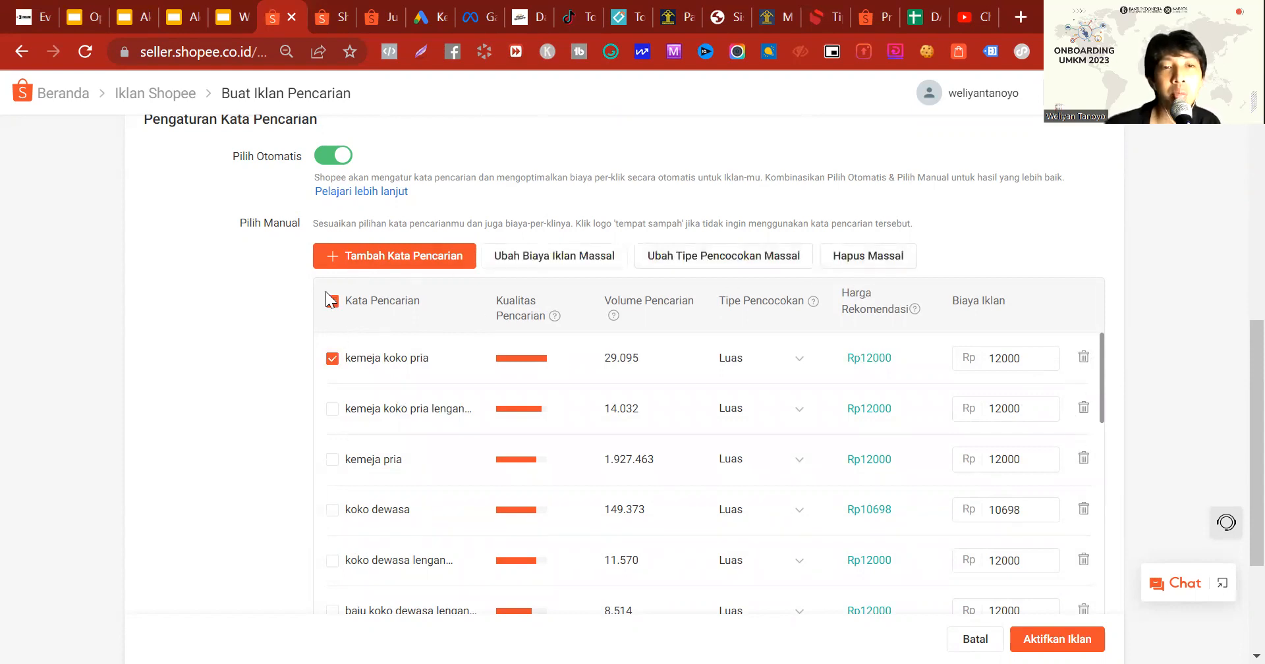
{"action": "left_click", "coordinate": [331, 360]}
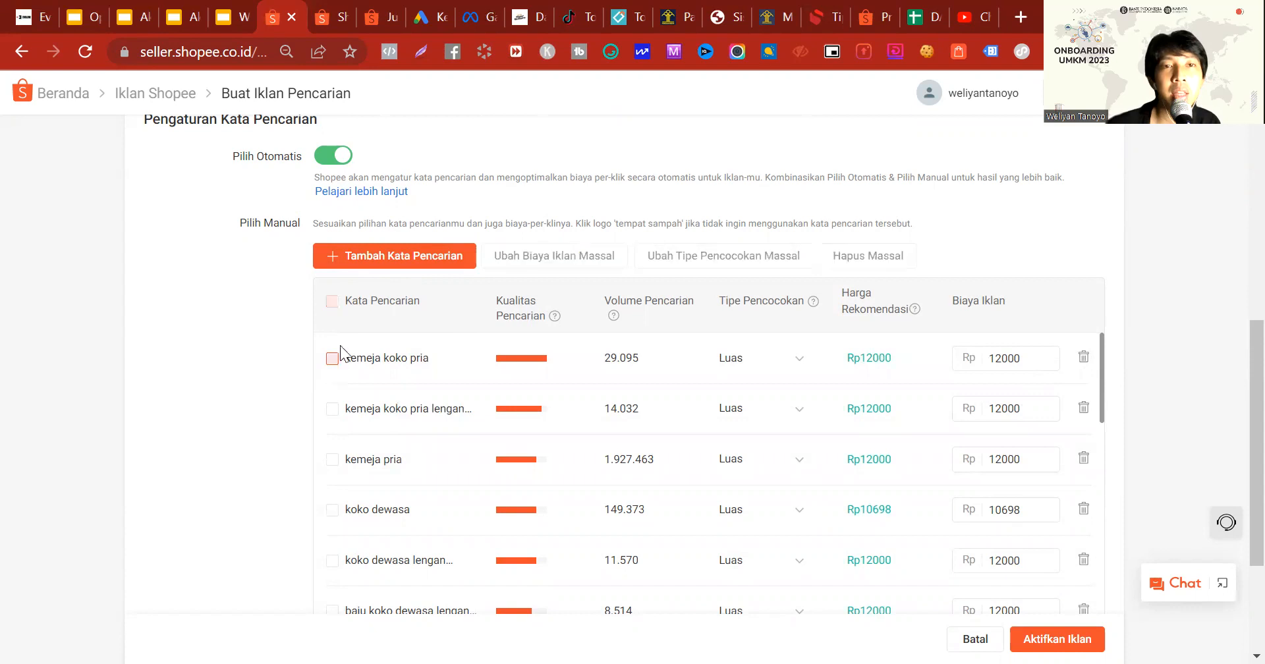
Step: Open shopee.co.id in the neighbouring browser tab and search the marketplace for "panjang"
{"action": "left_click", "coordinate": [336, 16]}
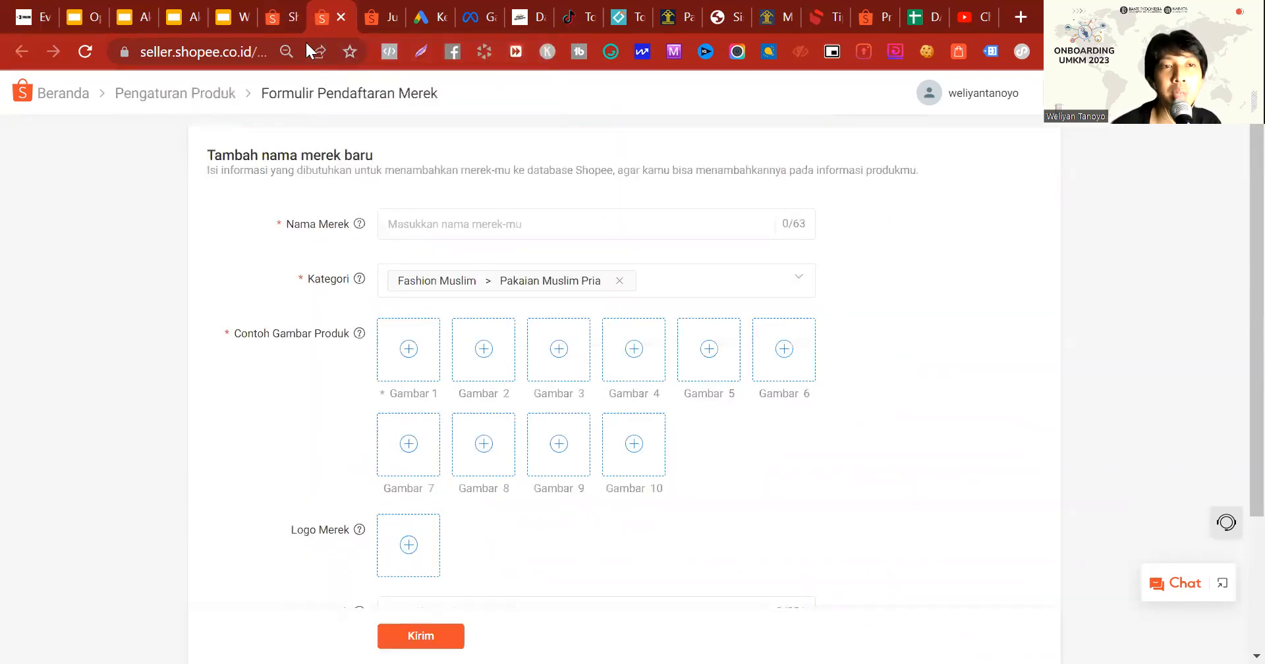
{"action": "type", "text": "shopee"}
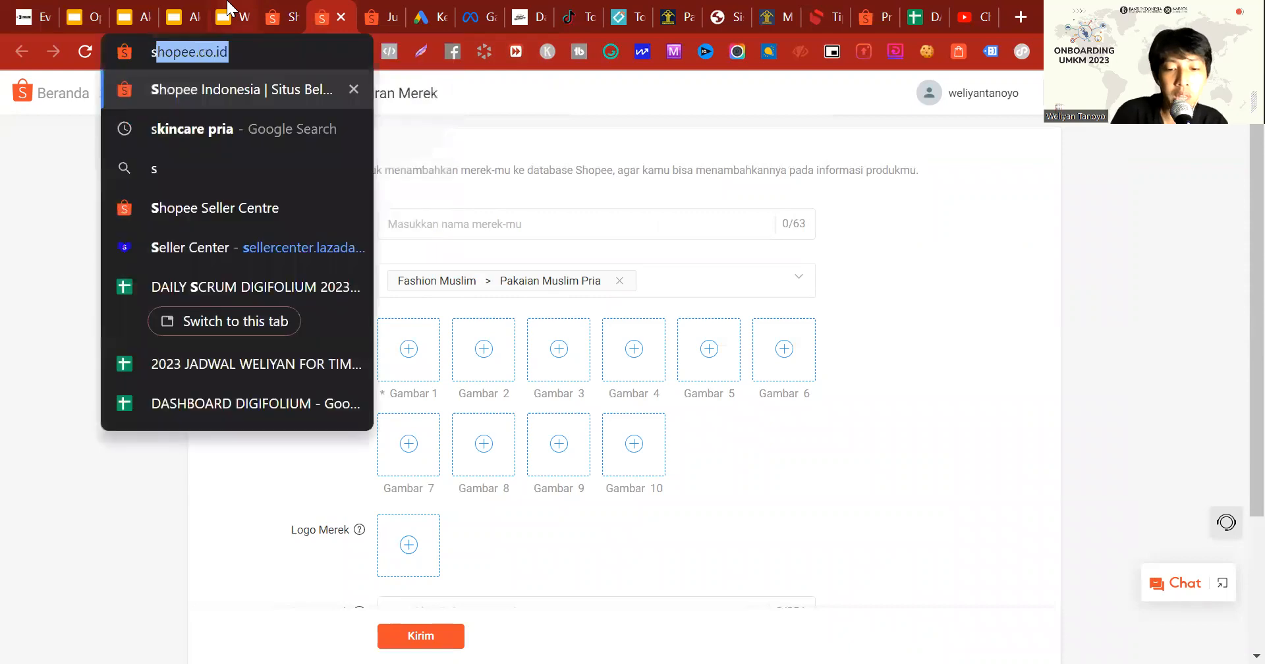
{"action": "key", "text": "Return"}
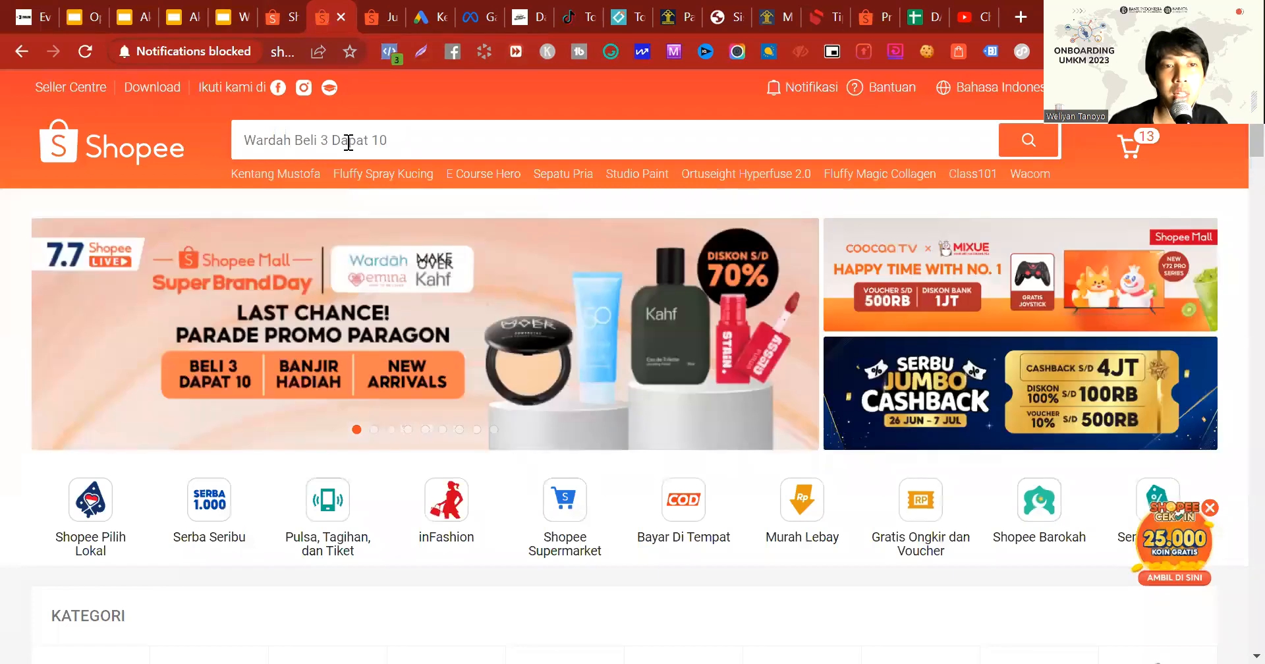
{"action": "left_click", "coordinate": [349, 142]}
{"action": "type", "text": "panjang"}
{"action": "key", "text": "Return"}
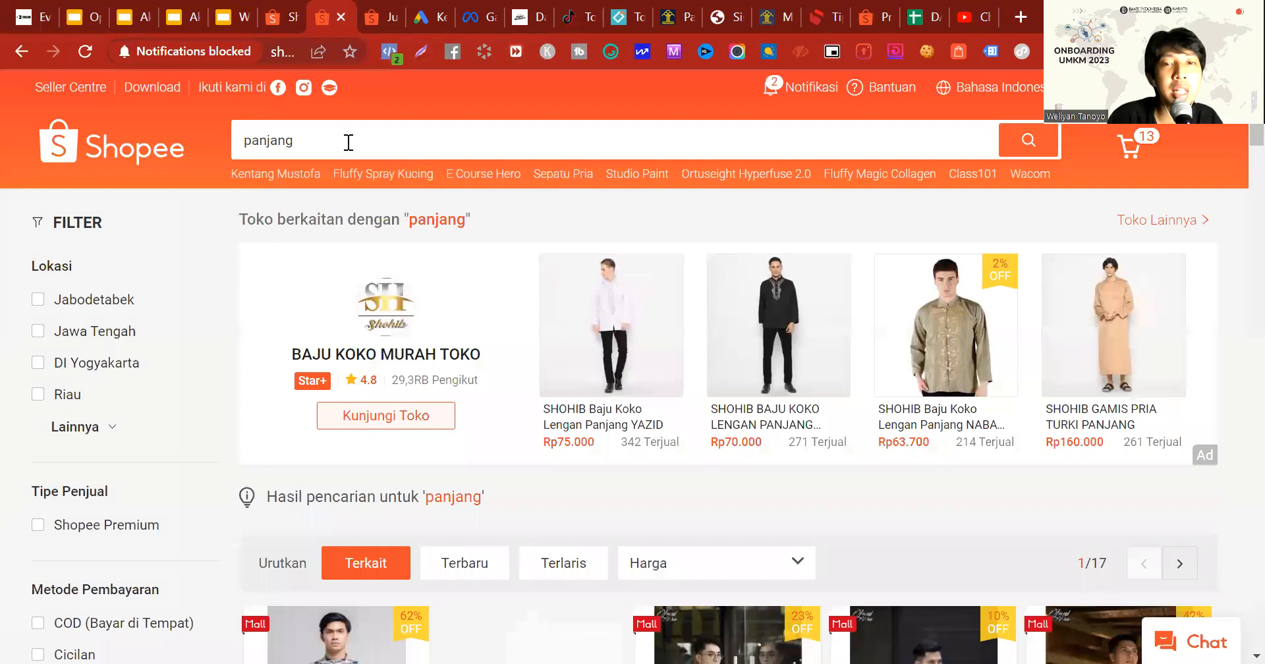
Step: Sort the "panjang" search results by Terlaris and look through the listed products
{"action": "scroll", "coordinate": [409, 466], "scroll_direction": "down", "scroll_amount": 2}
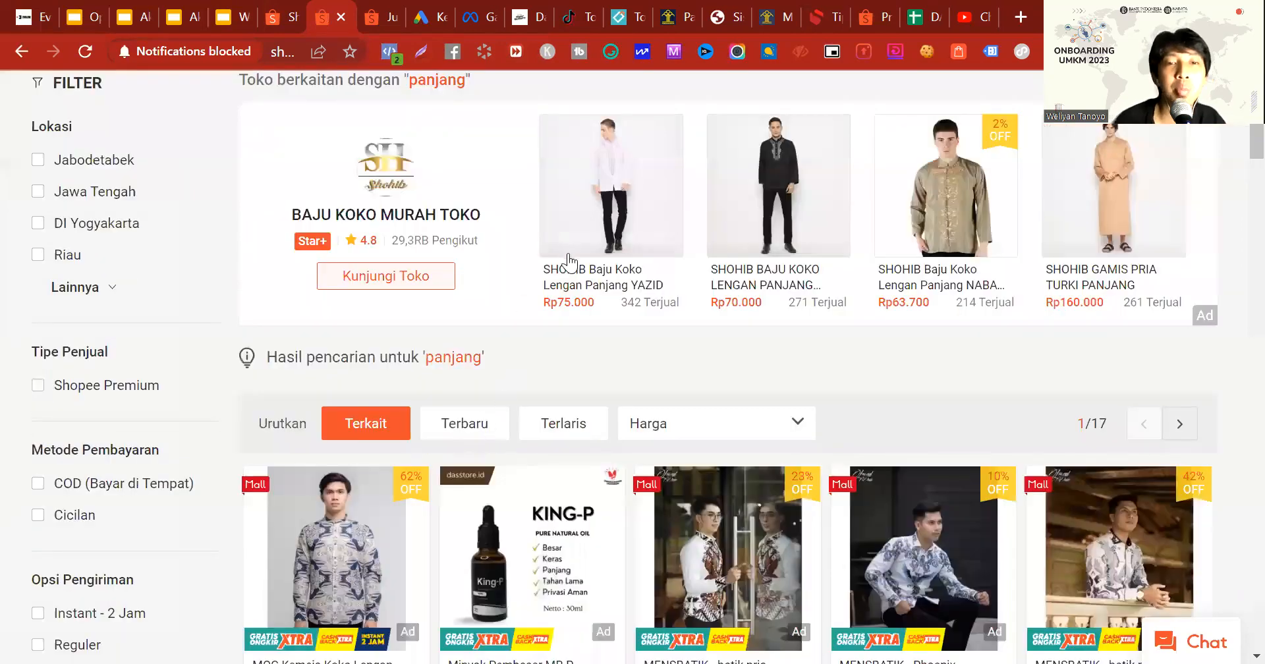
{"action": "scroll", "coordinate": [565, 259], "scroll_direction": "down", "scroll_amount": 2}
{"action": "left_click", "coordinate": [568, 263]}
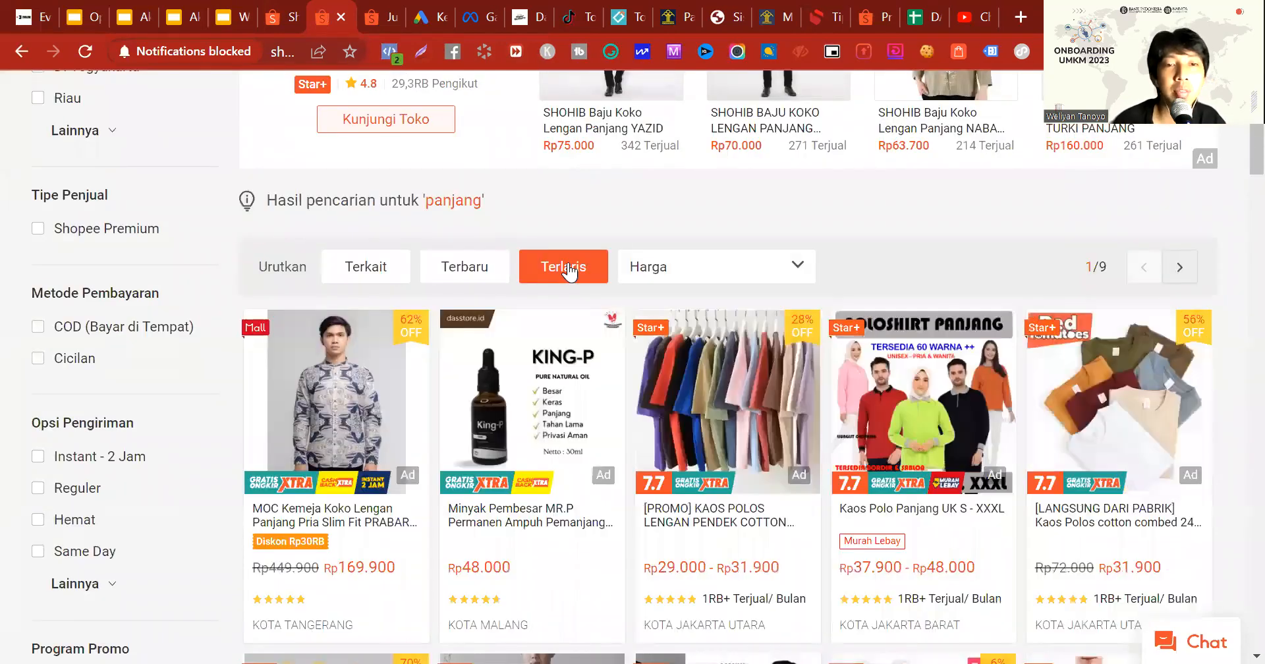
{"action": "scroll", "coordinate": [568, 270], "scroll_direction": "down", "scroll_amount": 8}
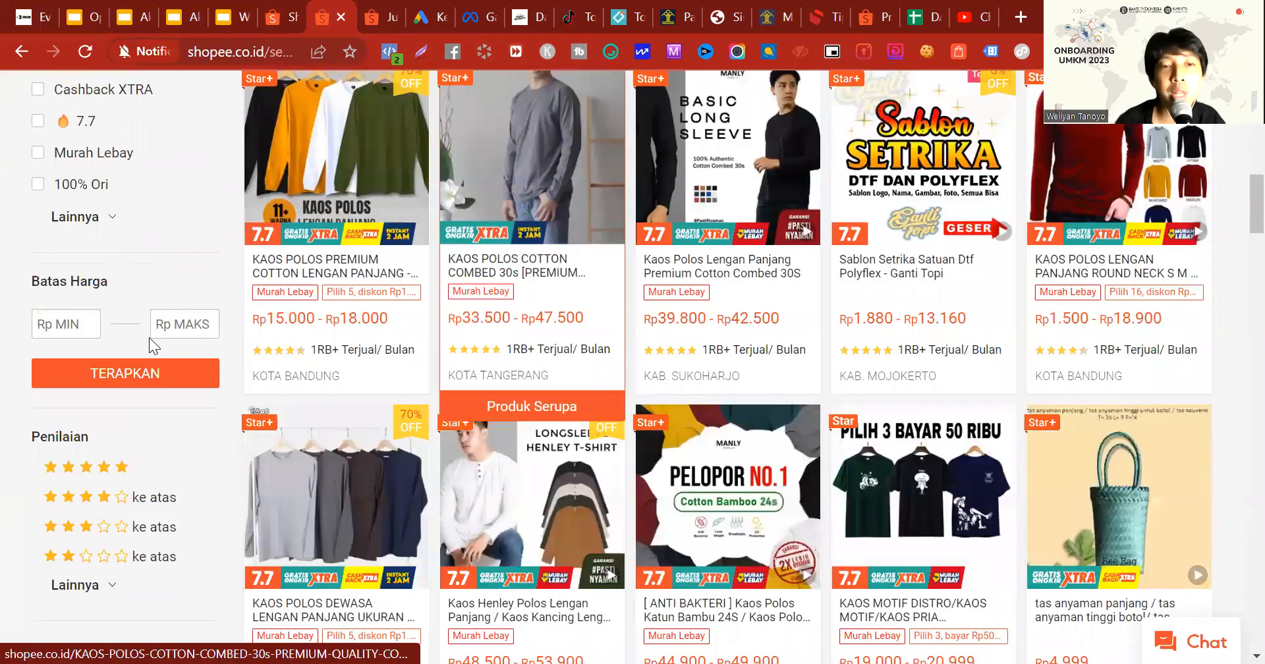
{"action": "scroll", "coordinate": [545, 353], "scroll_direction": "down", "scroll_amount": 4}
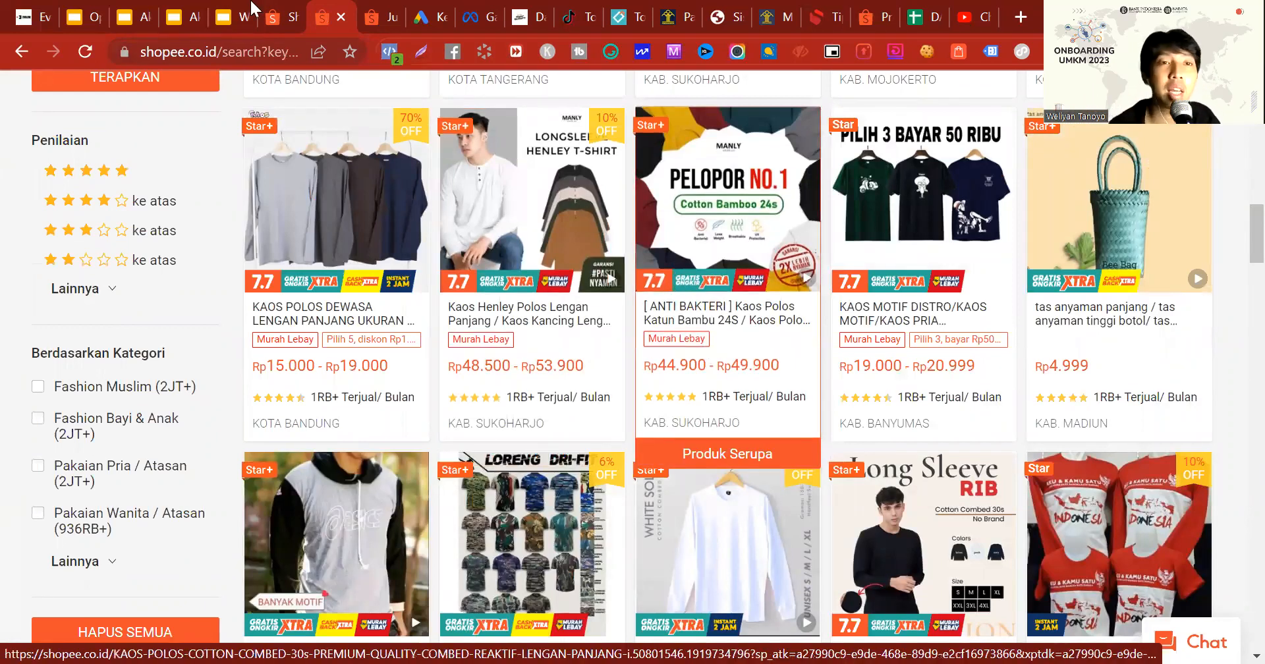
Step: Return to the Buat Iklan Pencarian form and look up "baju koko pria" as an additional search keyword
{"action": "left_click", "coordinate": [283, 9]}
{"action": "scroll", "coordinate": [670, 317], "scroll_direction": "down", "scroll_amount": 4}
{"action": "scroll", "coordinate": [422, 343], "scroll_direction": "up", "scroll_amount": 2}
{"action": "scroll", "coordinate": [432, 376], "scroll_direction": "up", "scroll_amount": 3}
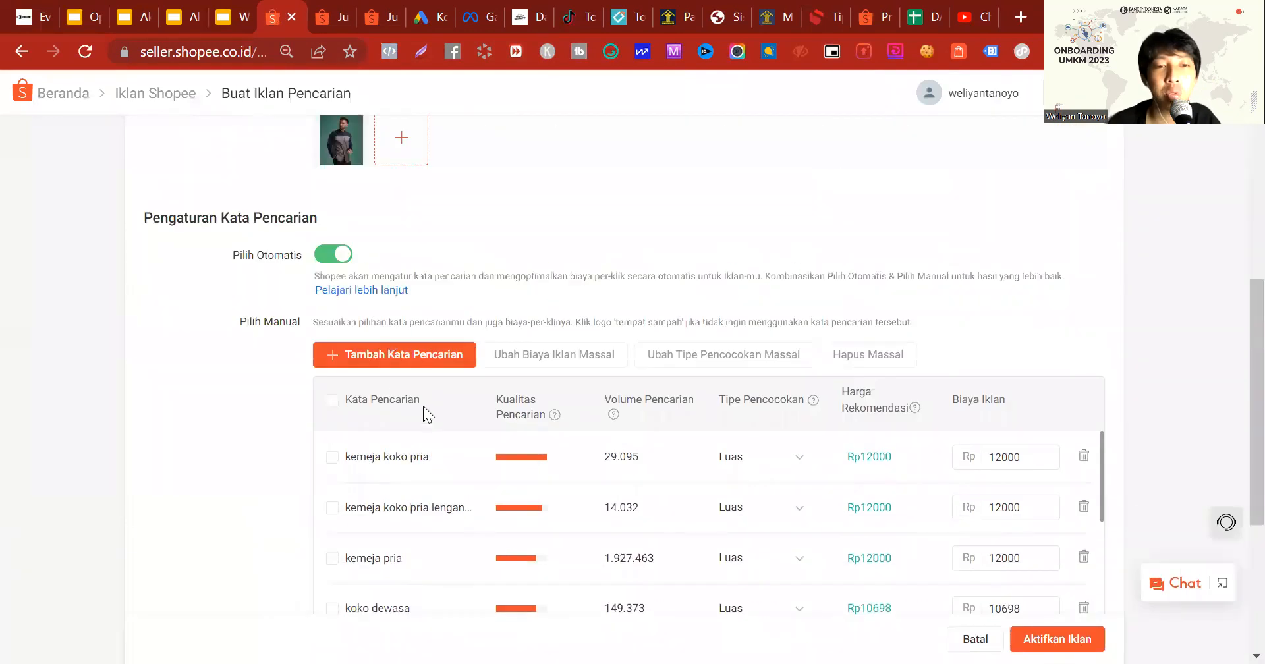
{"action": "left_click", "coordinate": [415, 359]}
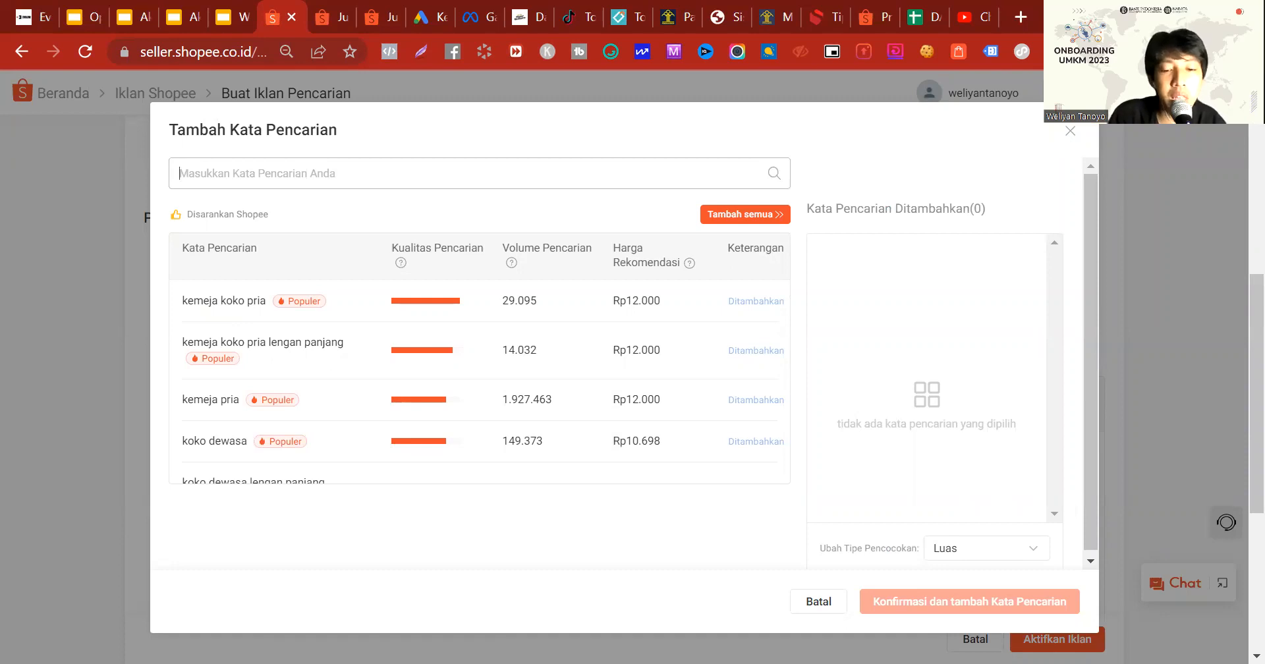
{"action": "type", "text": "baju koko pria"}
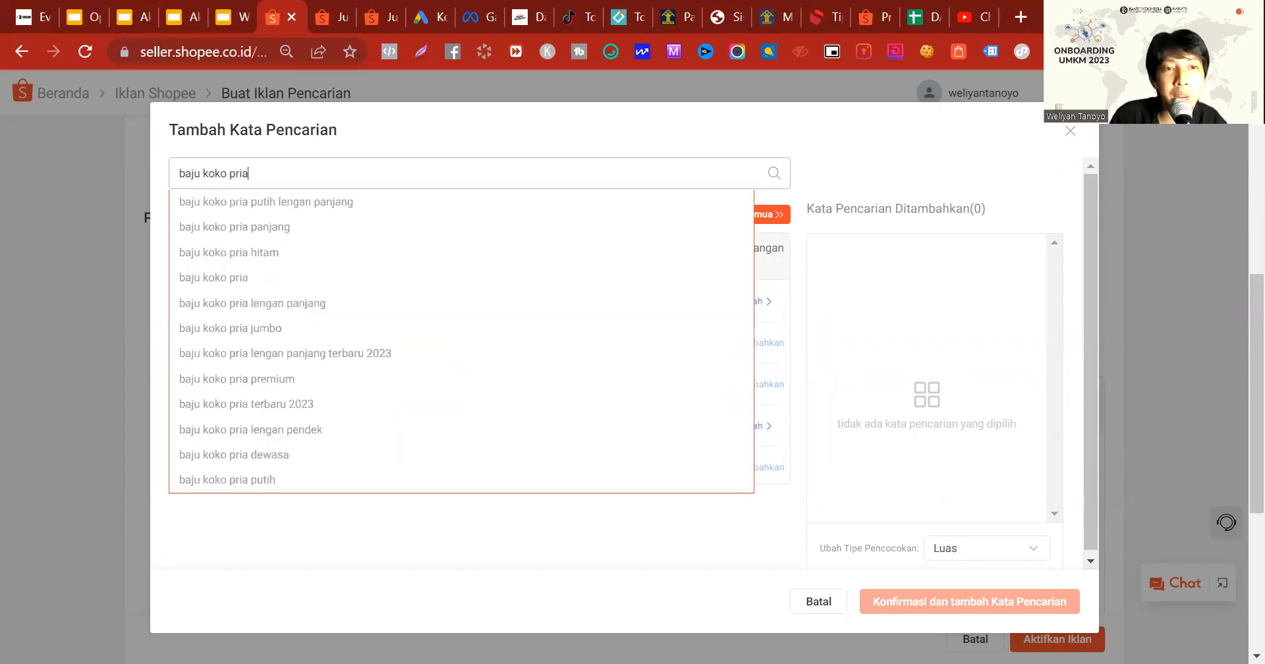
{"action": "type", "text": " v"}
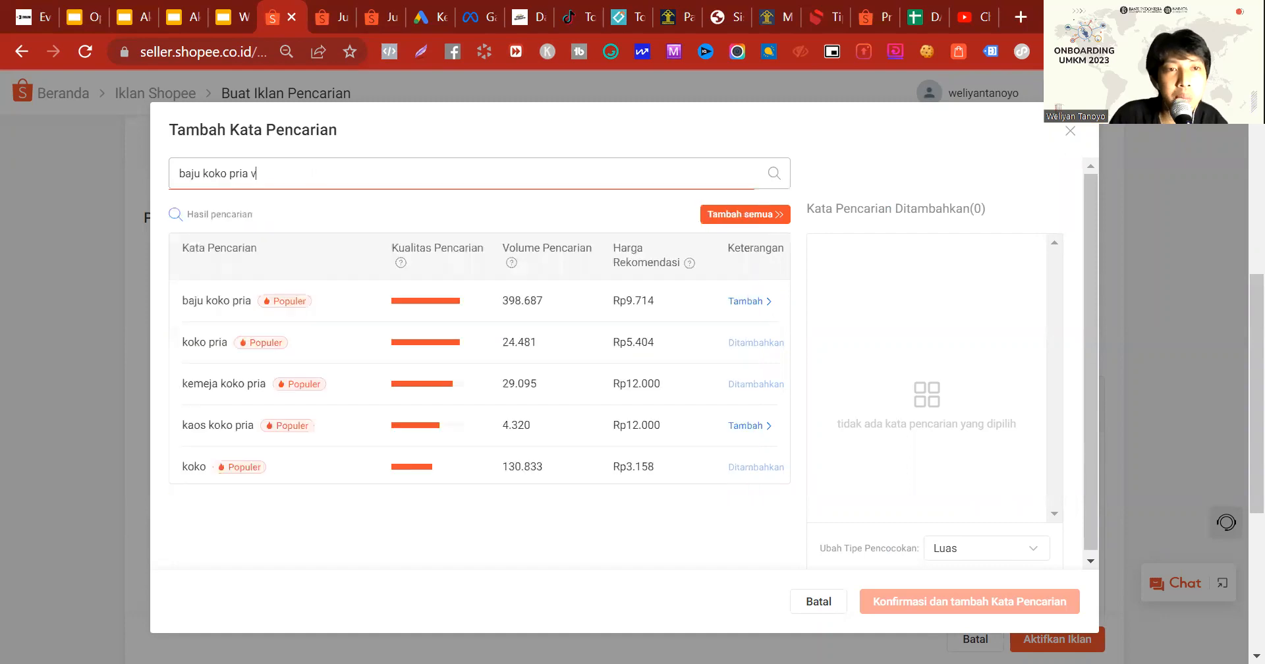
Step: Look up further keyword suggestions for "baju koko pria" by appending 1, 2, 3 and 4 one after another
{"action": "key", "text": "BackSpace"}
{"action": "type", "text": "1"}
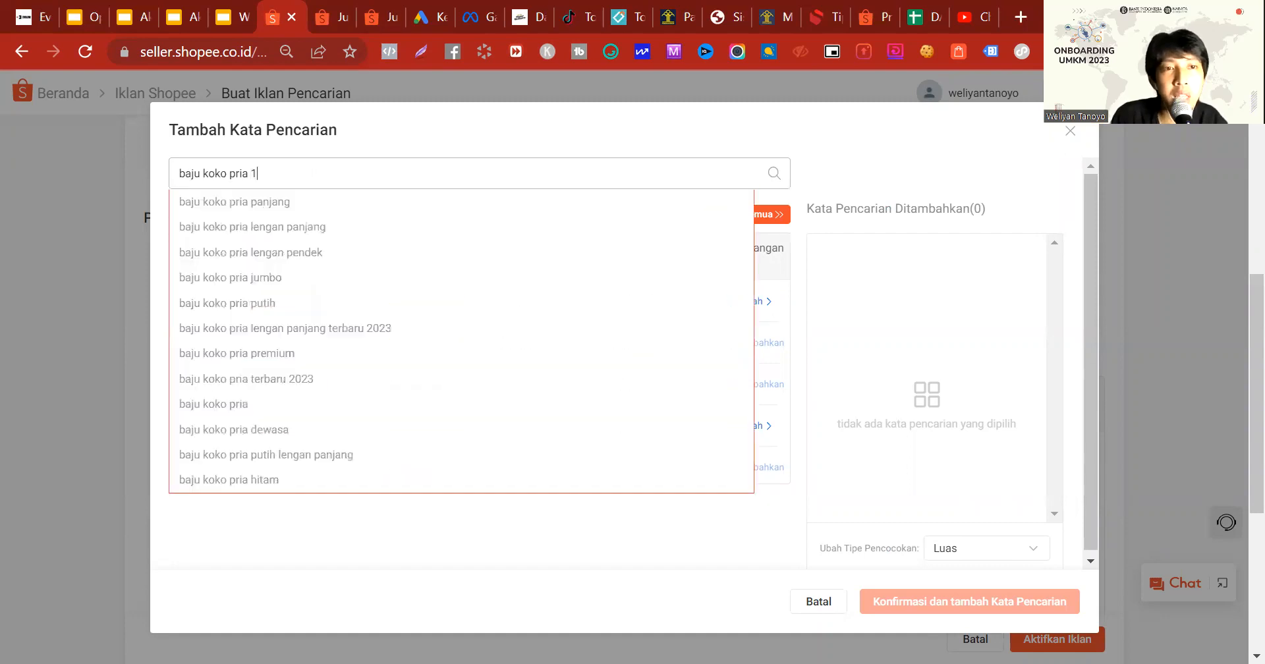
{"action": "key", "text": "BackSpace"}
{"action": "type", "text": "2"}
{"action": "key", "text": "BackSpace"}
{"action": "type", "text": "3"}
{"action": "key", "text": "BackSpace"}
{"action": "type", "text": "4"}
{"action": "key", "text": "BackSpace"}
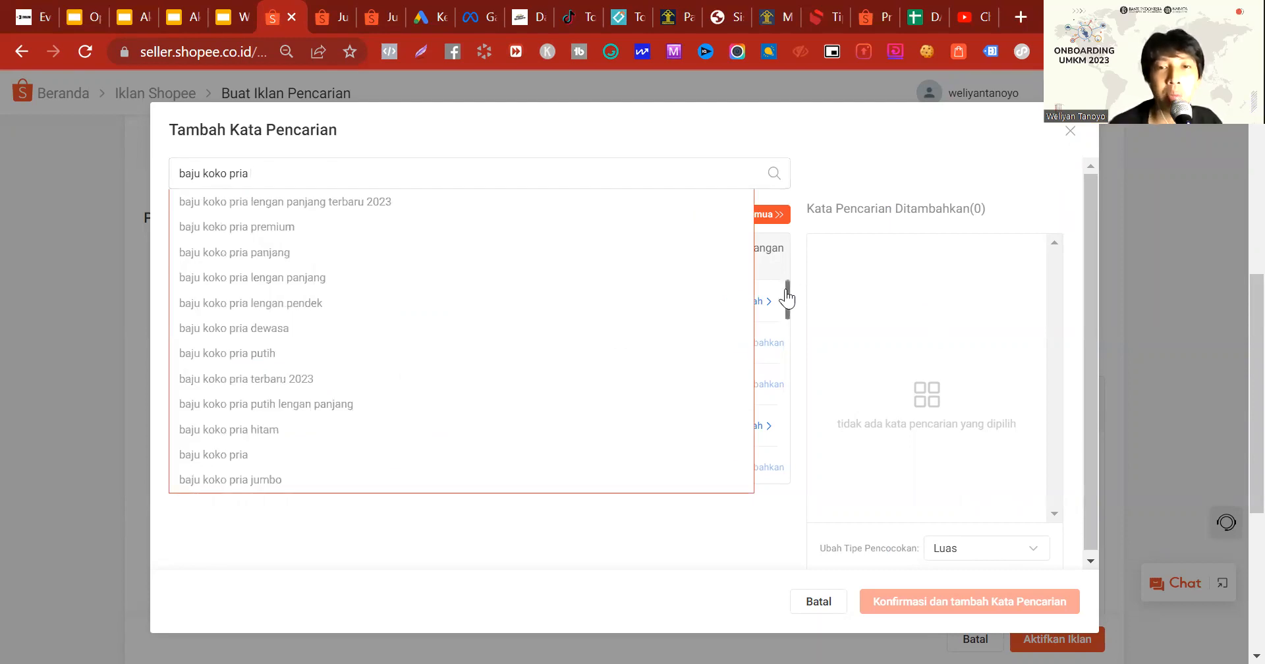
Step: Add the keyword "baju koko pria" with a cost per click of Rp500 and confirm it into the ad
{"action": "left_click", "coordinate": [763, 303]}
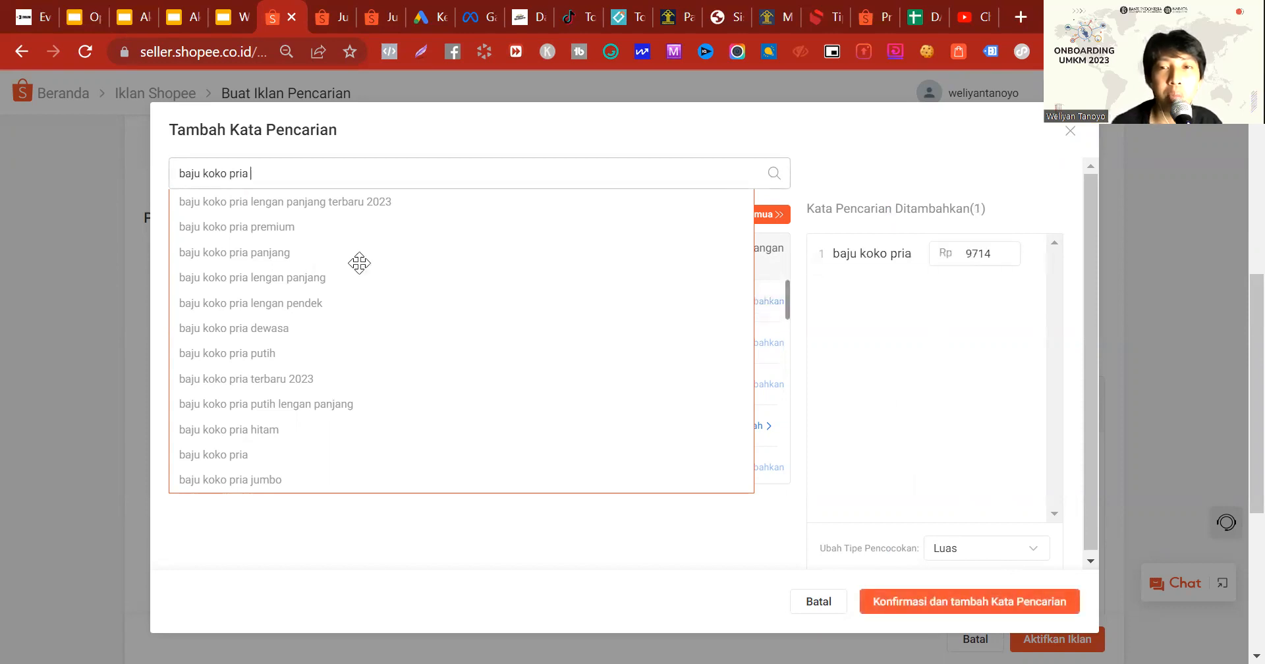
{"action": "double_click", "coordinate": [988, 255]}
{"action": "type", "text": "200"}
{"action": "key", "text": "BackSpace"}
{"action": "key", "text": "BackSpace"}
{"action": "key", "text": "BackSpace"}
{"action": "type", "text": "500"}
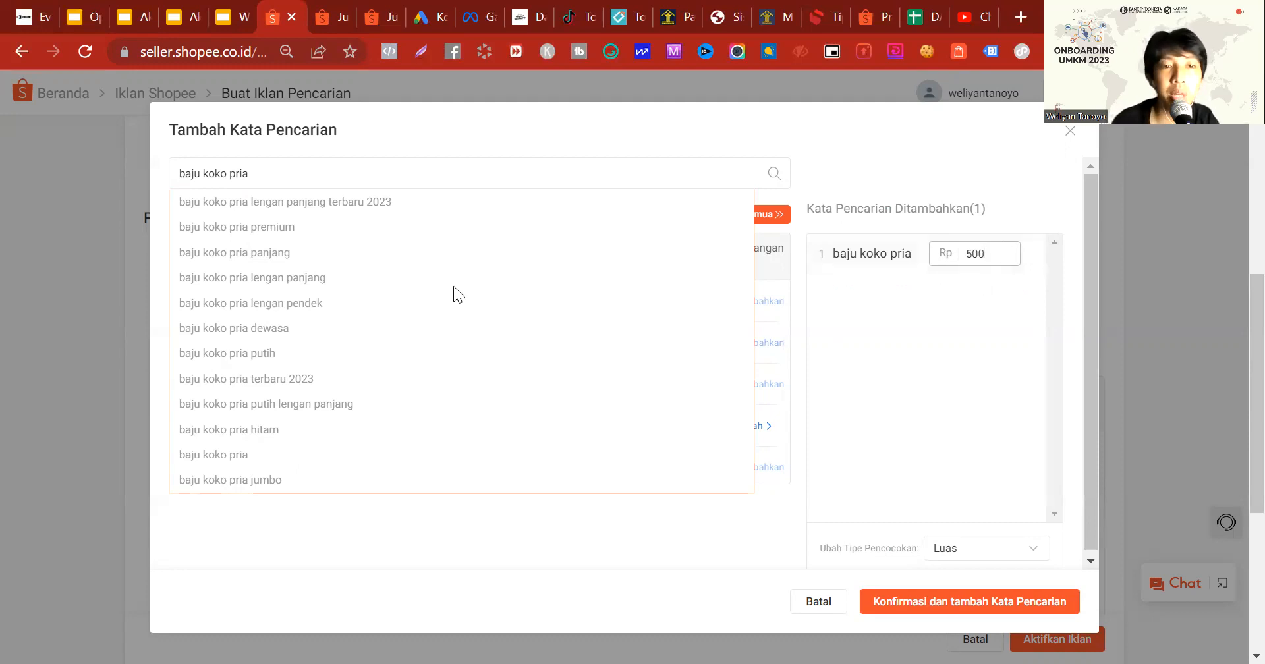
{"action": "left_click", "coordinate": [951, 600]}
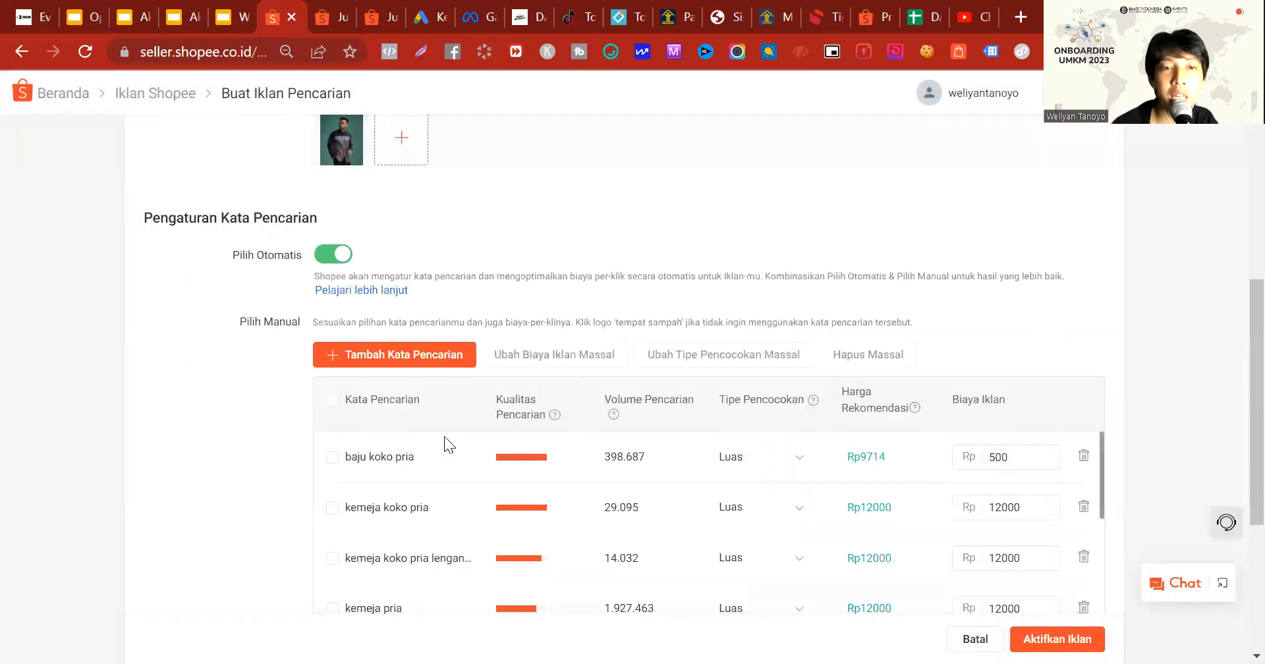
Step: Remove the keywords "kemeja dewasa", "kemeja panjang" and "kemeja koko panjang" from the manual keyword list
{"action": "scroll", "coordinate": [461, 439], "scroll_direction": "down", "scroll_amount": 5}
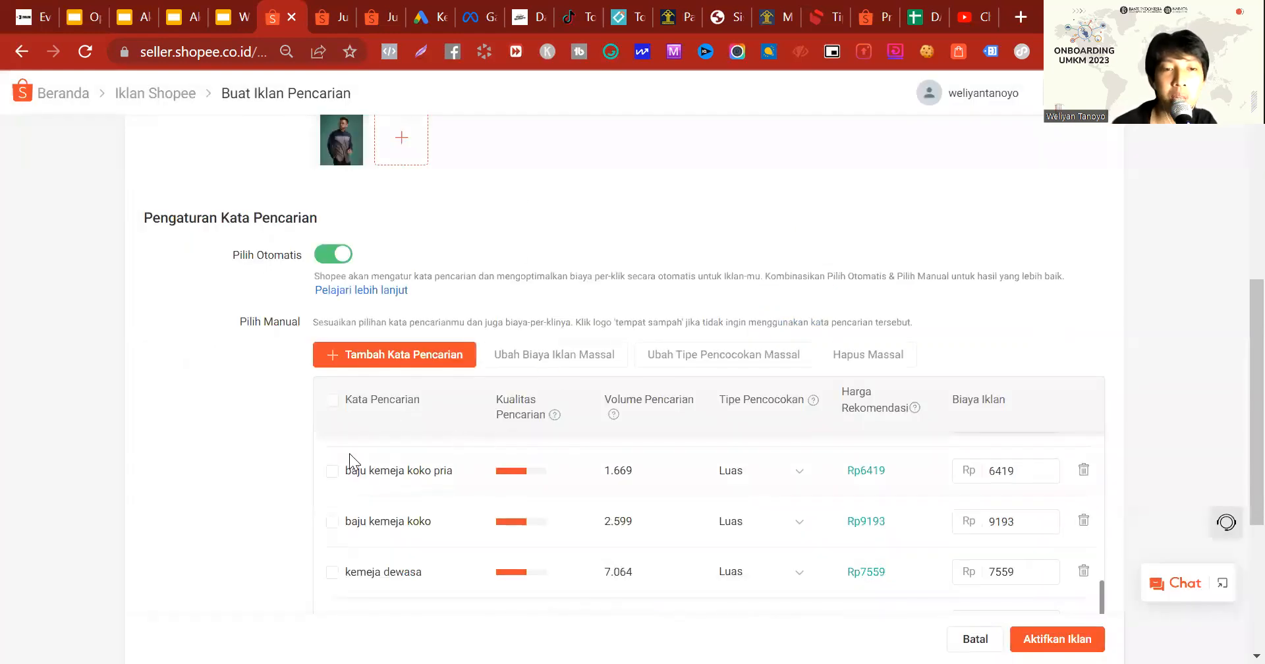
{"action": "scroll", "coordinate": [430, 520], "scroll_direction": "down", "scroll_amount": 2}
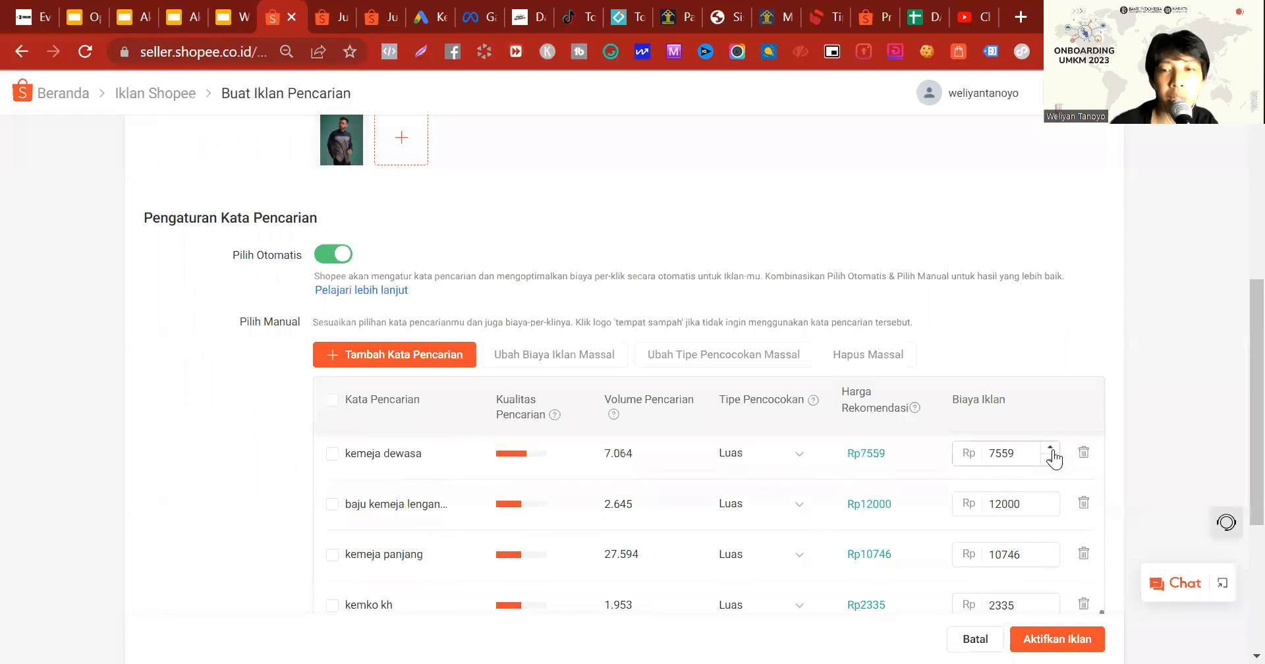
{"action": "left_click", "coordinate": [1083, 454]}
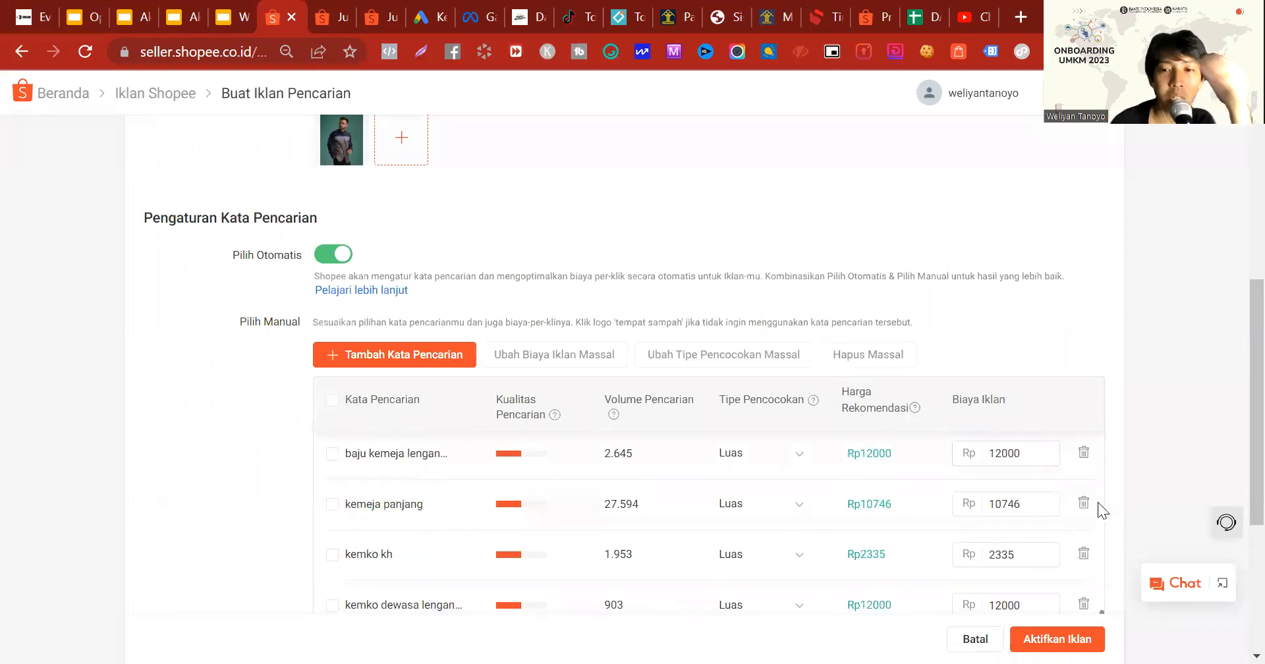
{"action": "left_click", "coordinate": [1084, 504]}
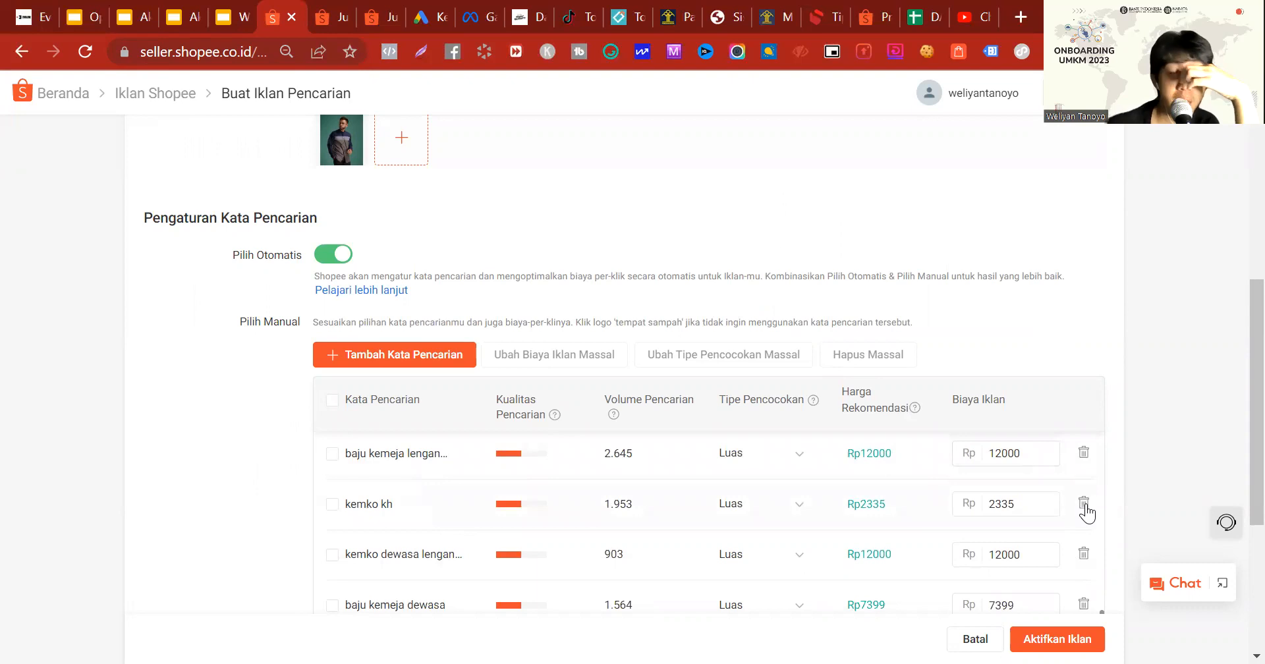
{"action": "scroll", "coordinate": [887, 501], "scroll_direction": "down", "scroll_amount": 3}
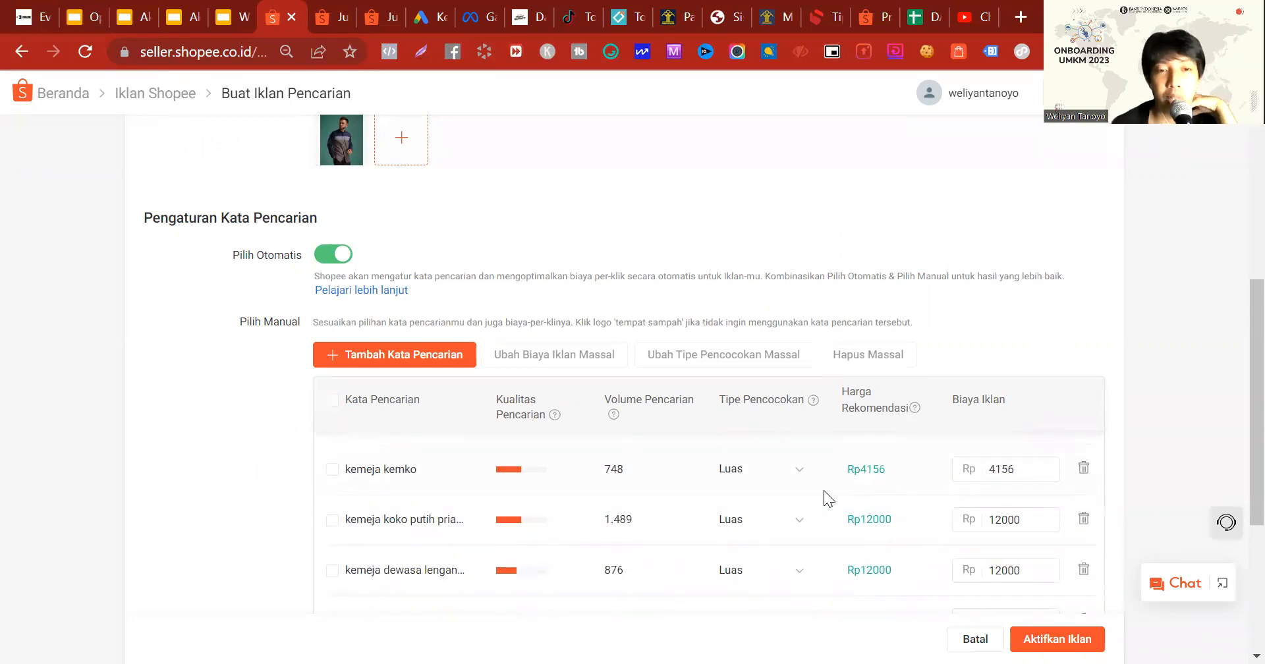
{"action": "scroll", "coordinate": [823, 490], "scroll_direction": "down", "scroll_amount": 6}
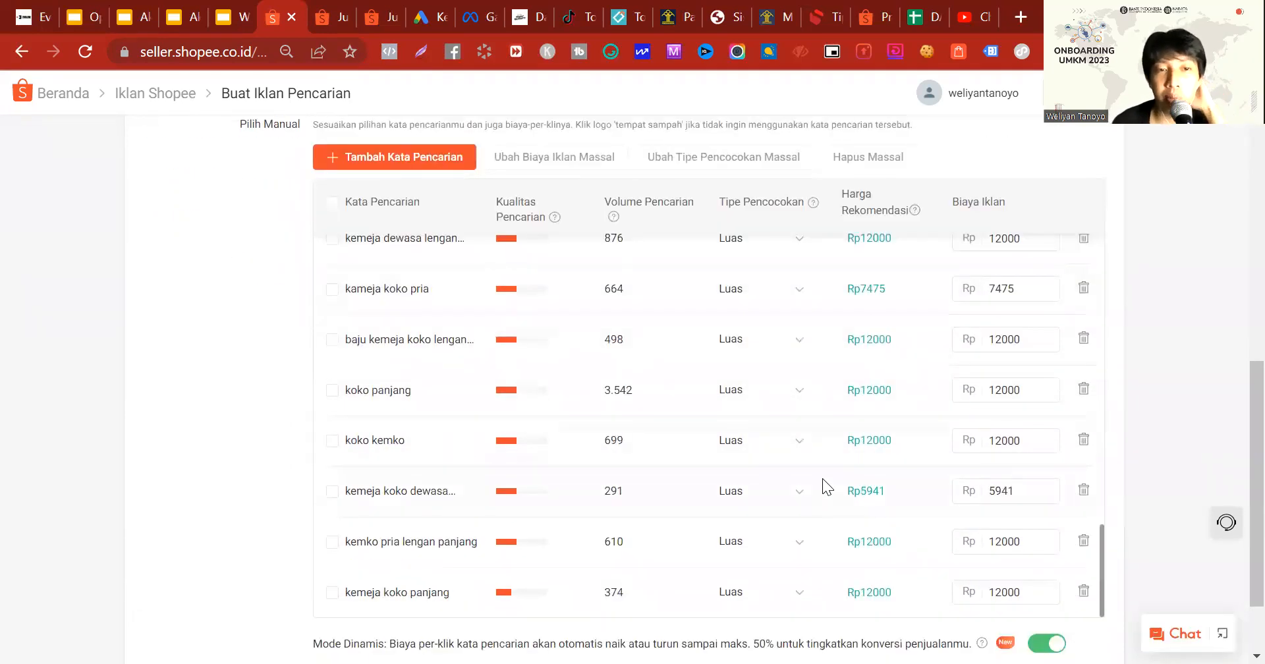
{"action": "left_click", "coordinate": [1082, 593]}
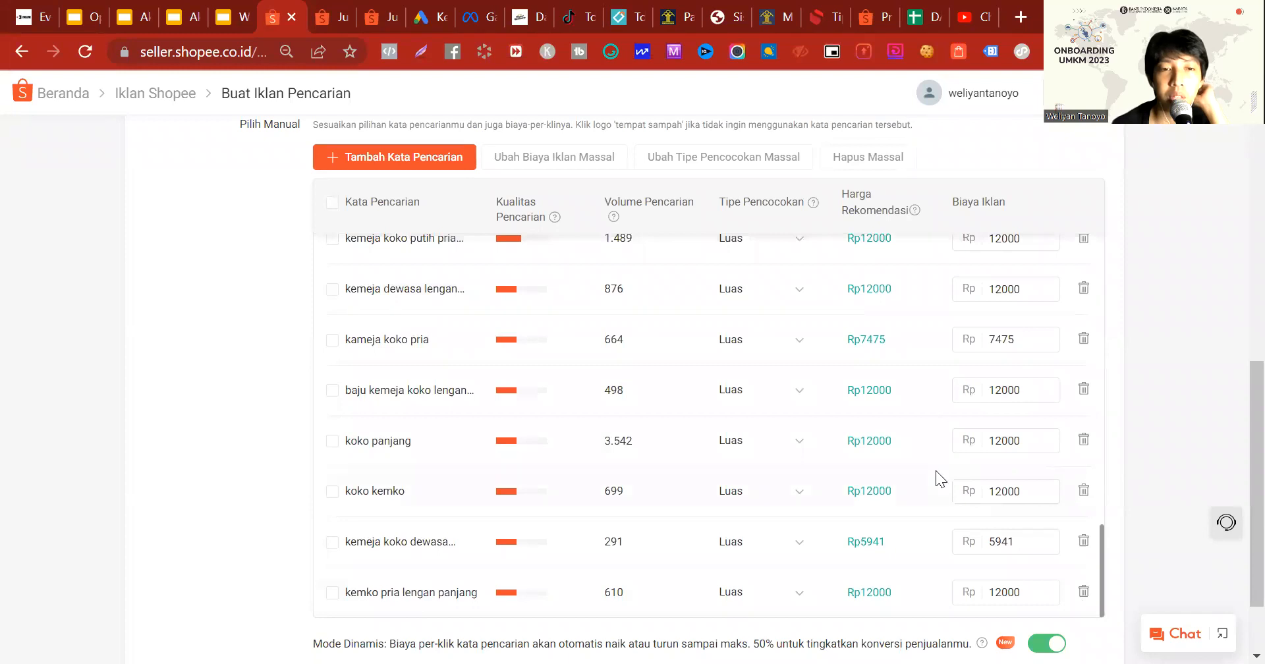
Step: Review the manual keywords' quality, search volume, match type and ad cost from the start of the list to its end
{"action": "scroll", "coordinate": [393, 410], "scroll_direction": "up", "scroll_amount": 10}
{"action": "scroll", "coordinate": [443, 297], "scroll_direction": "down", "scroll_amount": 3}
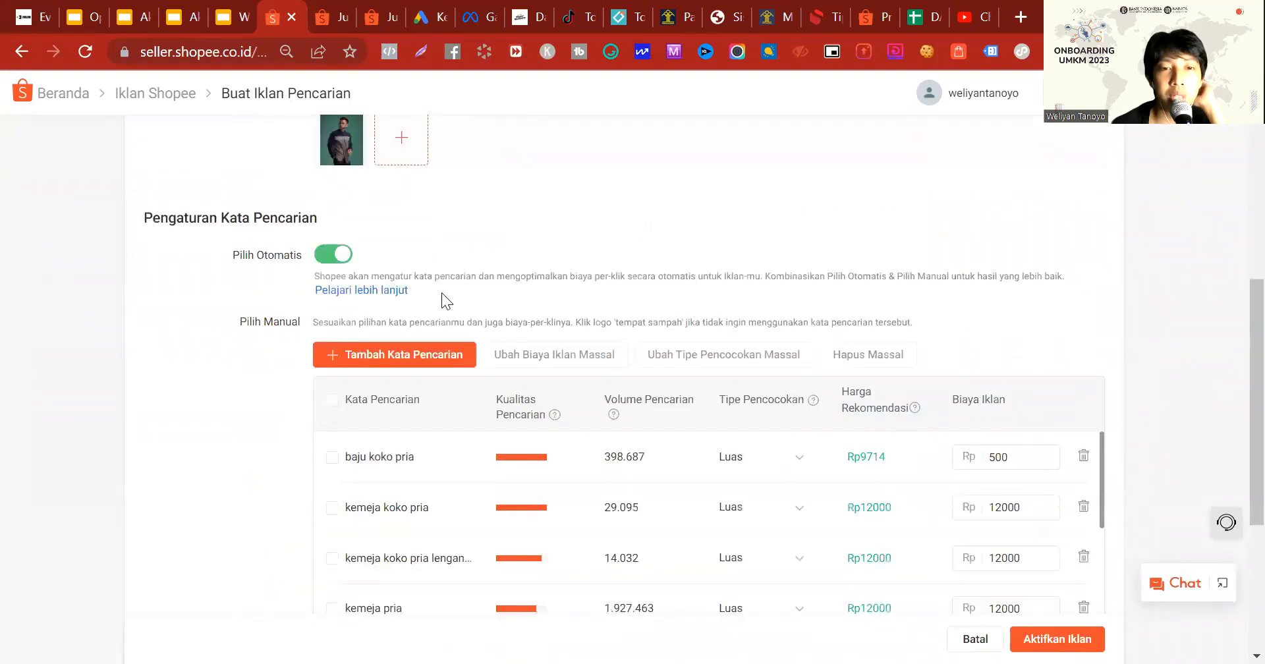
{"action": "scroll", "coordinate": [547, 501], "scroll_direction": "down", "scroll_amount": 10}
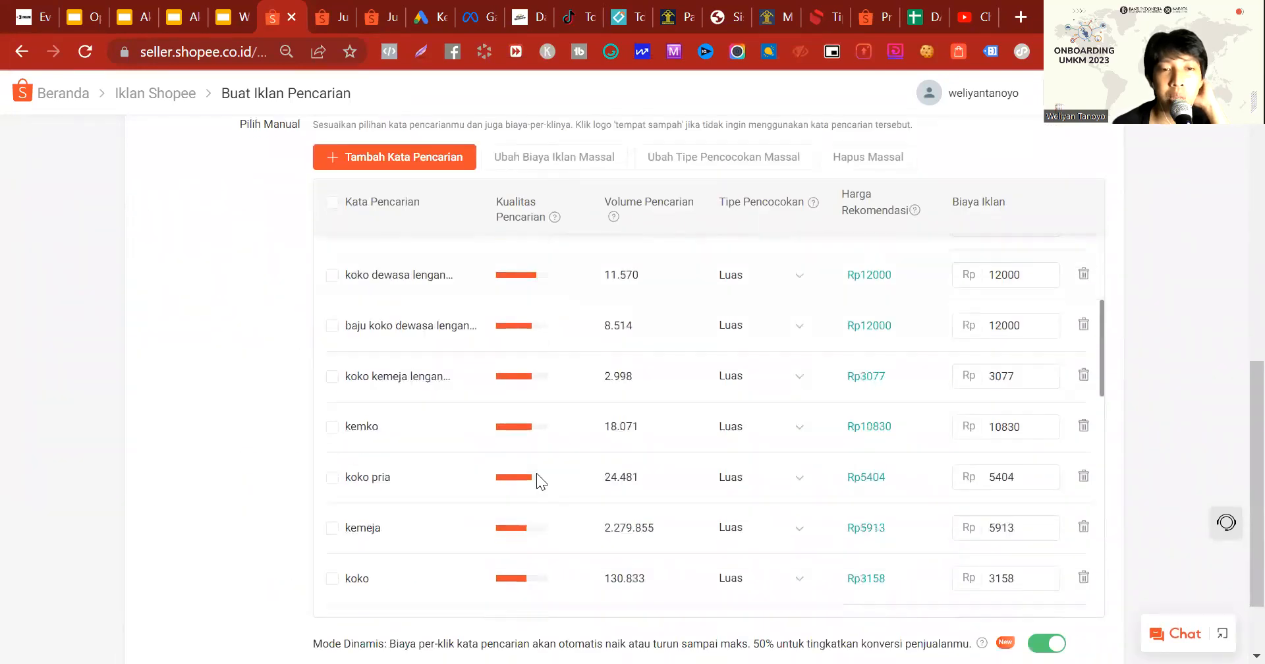
{"action": "scroll", "coordinate": [541, 465], "scroll_direction": "up", "scroll_amount": 10}
{"action": "scroll", "coordinate": [542, 465], "scroll_direction": "up", "scroll_amount": 10}
{"action": "scroll", "coordinate": [538, 339], "scroll_direction": "down", "scroll_amount": 10}
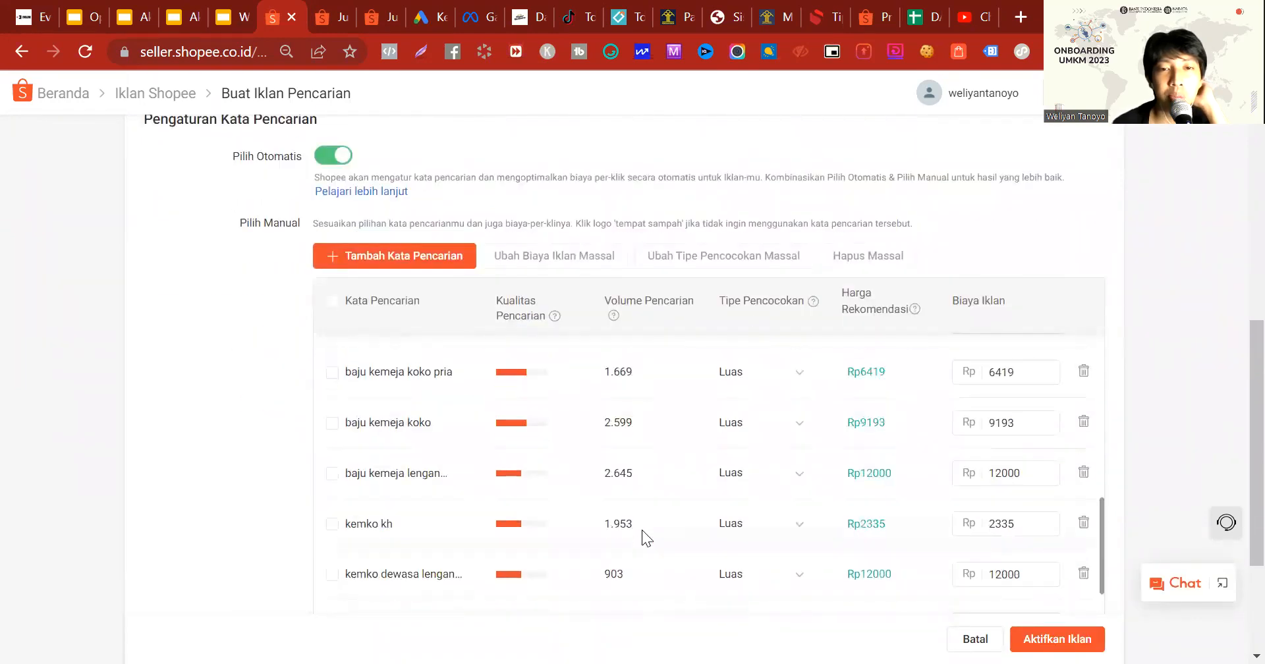
{"action": "scroll", "coordinate": [642, 530], "scroll_direction": "up", "scroll_amount": 10}
{"action": "scroll", "coordinate": [657, 437], "scroll_direction": "down", "scroll_amount": 4}
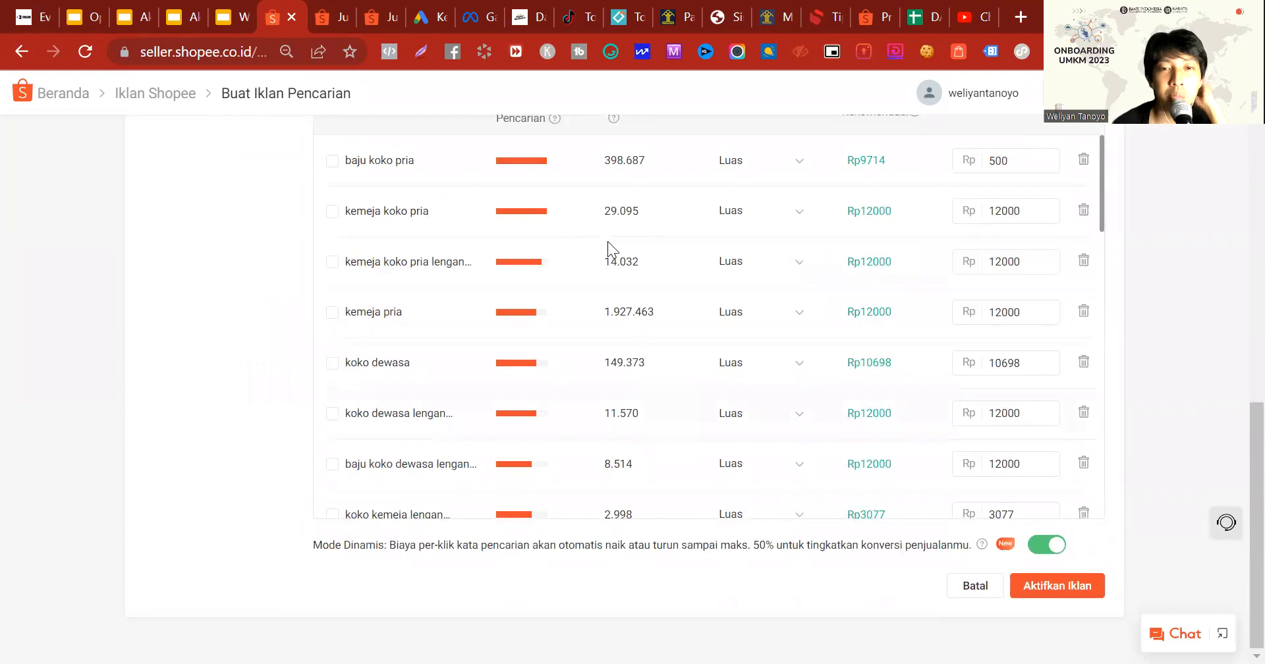
{"action": "scroll", "coordinate": [667, 508], "scroll_direction": "up", "scroll_amount": 5}
{"action": "scroll", "coordinate": [659, 477], "scroll_direction": "down", "scroll_amount": 6}
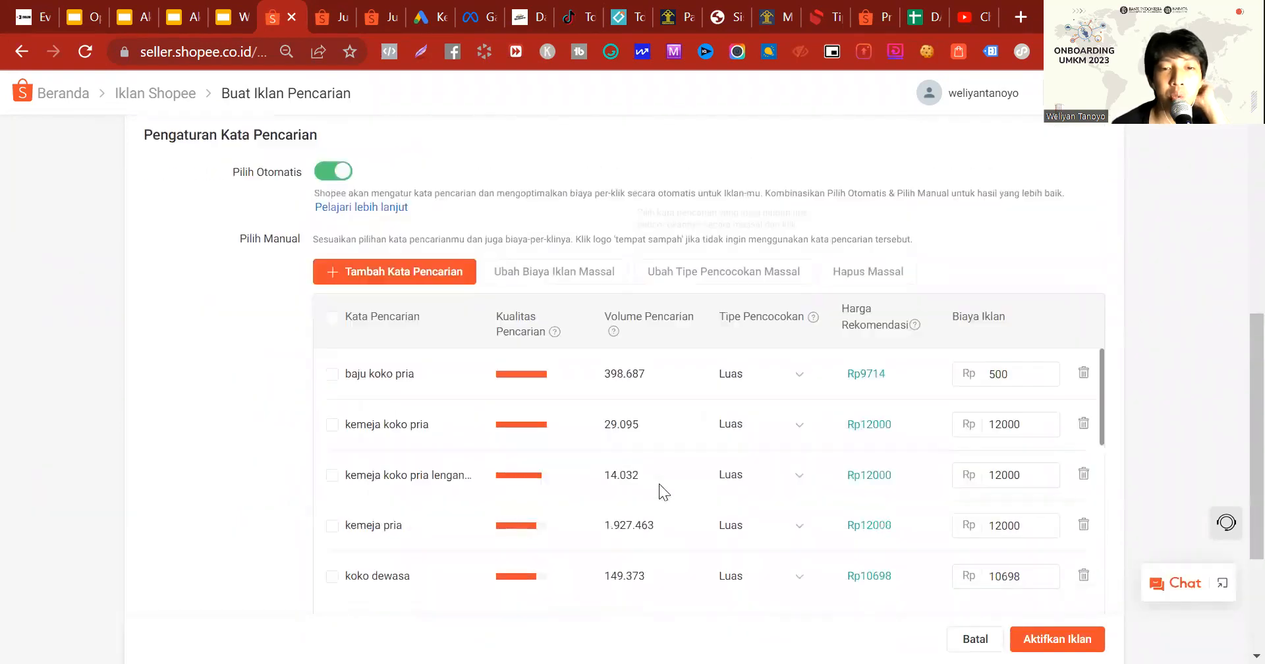
{"action": "scroll", "coordinate": [669, 389], "scroll_direction": "up", "scroll_amount": 3}
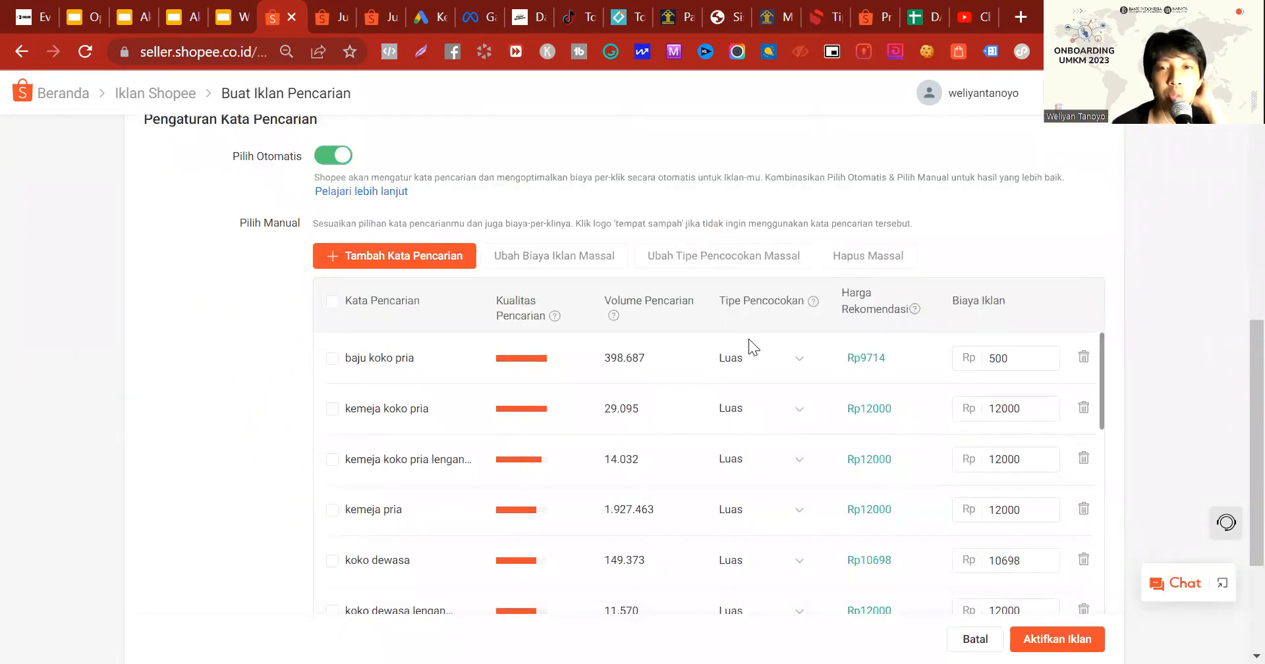
Step: Change the match type of all manual keywords to Spesifik in bulk
{"action": "left_click", "coordinate": [331, 304]}
{"action": "left_click", "coordinate": [678, 256]}
{"action": "left_click", "coordinate": [601, 425]}
{"action": "left_click", "coordinate": [779, 485]}
Step: Delete the keyword "kemeja pria" and exclude "baju koko pria" and "kemeja koko pria" from the selection
{"action": "left_click", "coordinate": [329, 362]}
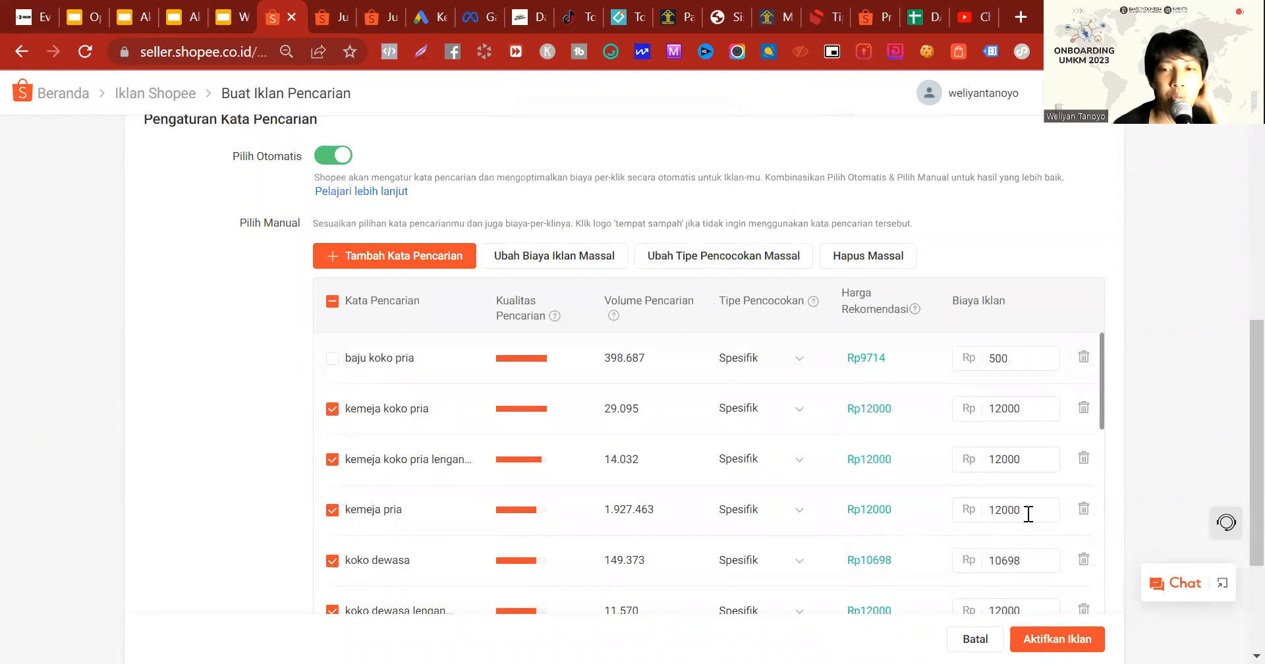
{"action": "left_click", "coordinate": [1084, 509]}
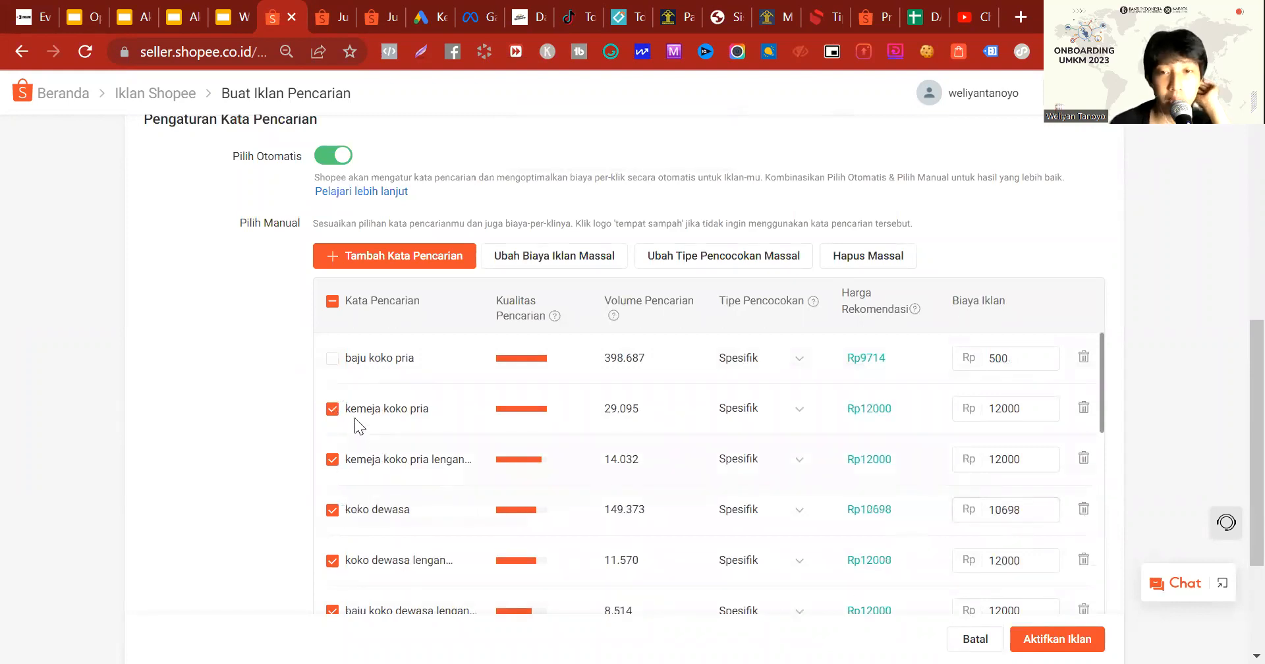
{"action": "left_click", "coordinate": [332, 409]}
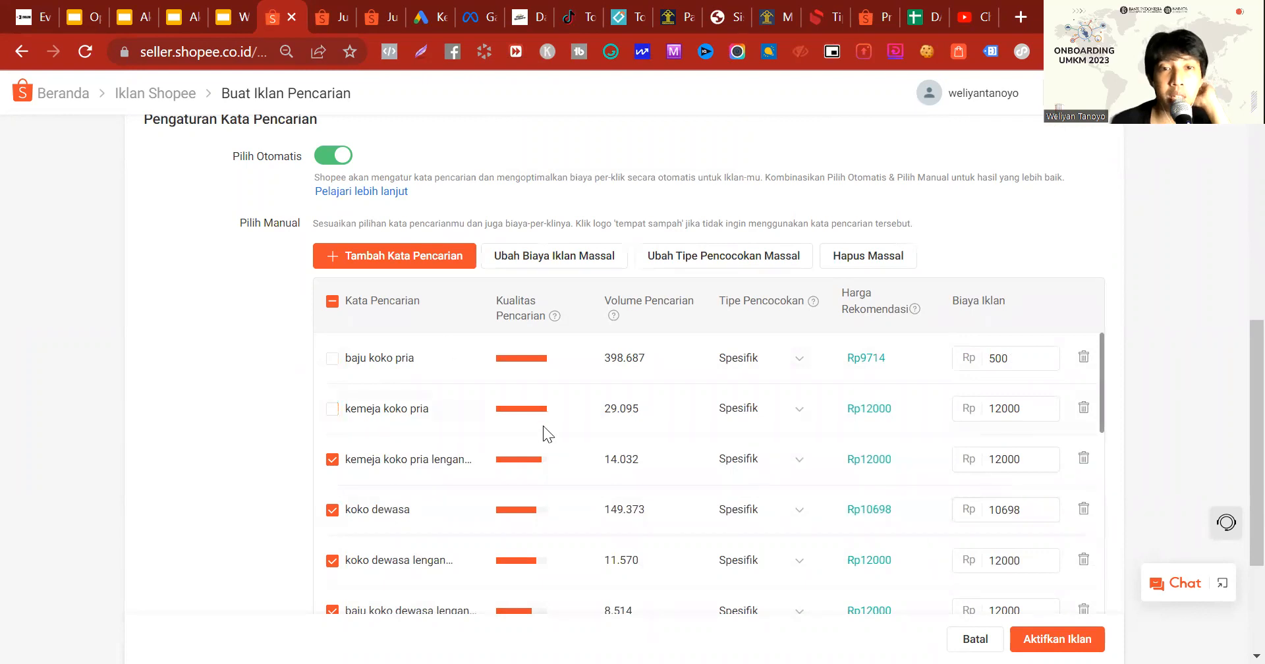
Step: Set the ad cost of all selected keywords to Rp500 in bulk with Atur Biaya Iklan
{"action": "scroll", "coordinate": [533, 435], "scroll_direction": "down", "scroll_amount": 5}
{"action": "scroll", "coordinate": [520, 443], "scroll_direction": "up", "scroll_amount": 8}
{"action": "scroll", "coordinate": [1035, 295], "scroll_direction": "down", "scroll_amount": 5}
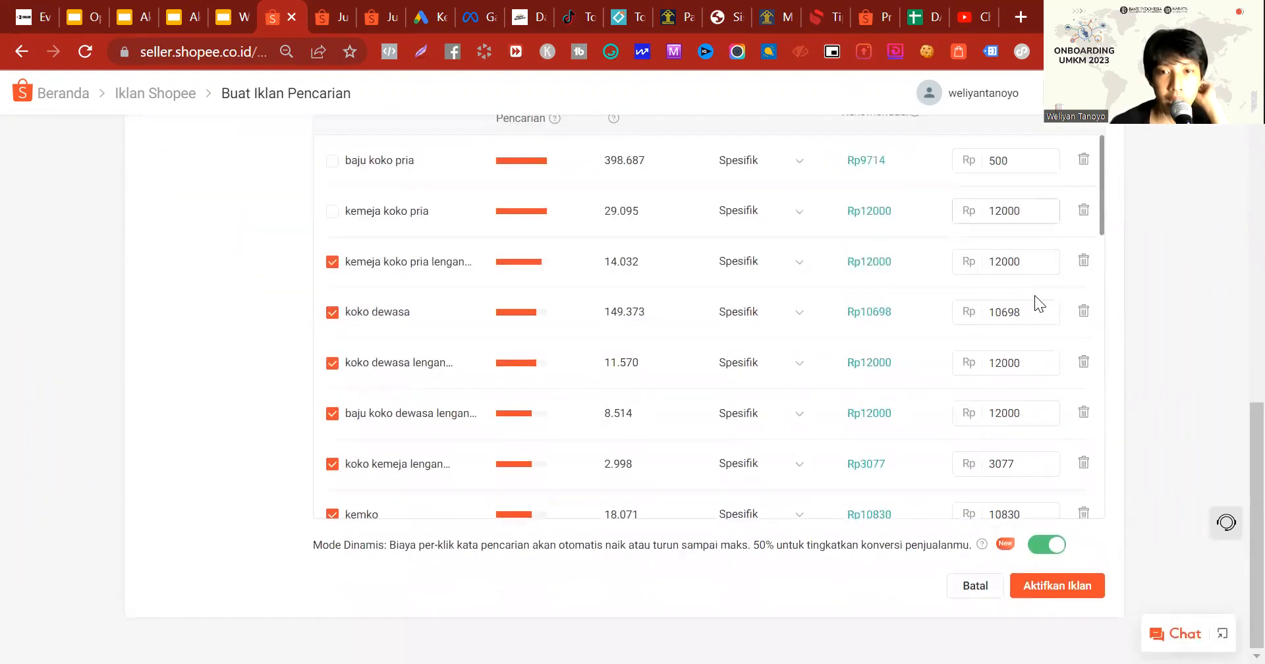
{"action": "scroll", "coordinate": [875, 306], "scroll_direction": "up", "scroll_amount": 5}
{"action": "scroll", "coordinate": [973, 415], "scroll_direction": "down", "scroll_amount": 3}
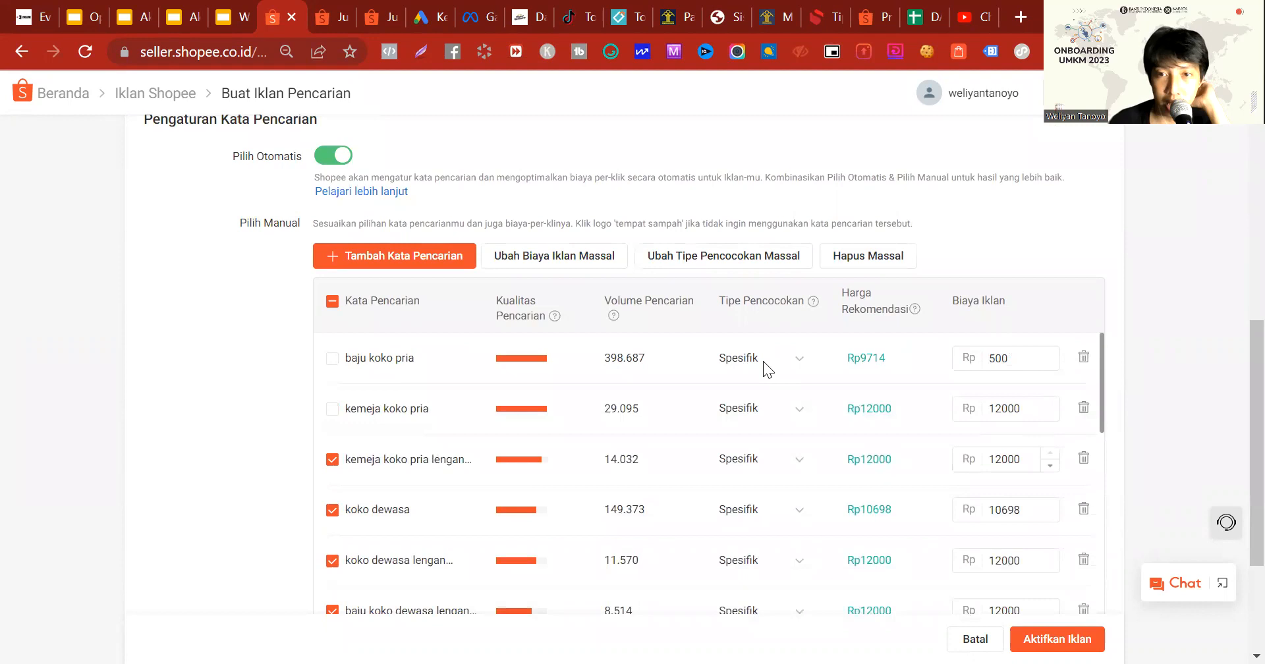
{"action": "left_click", "coordinate": [514, 257]}
{"action": "left_click", "coordinate": [488, 392]}
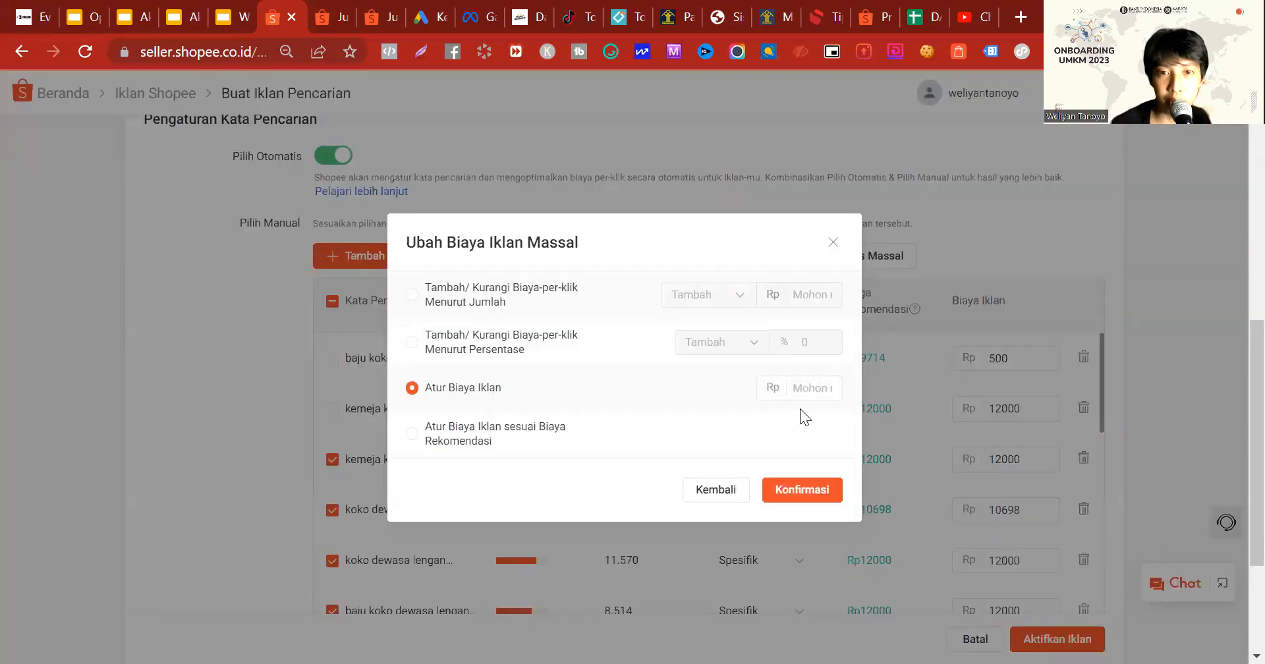
{"action": "left_click", "coordinate": [782, 386]}
{"action": "type", "text": "500"}
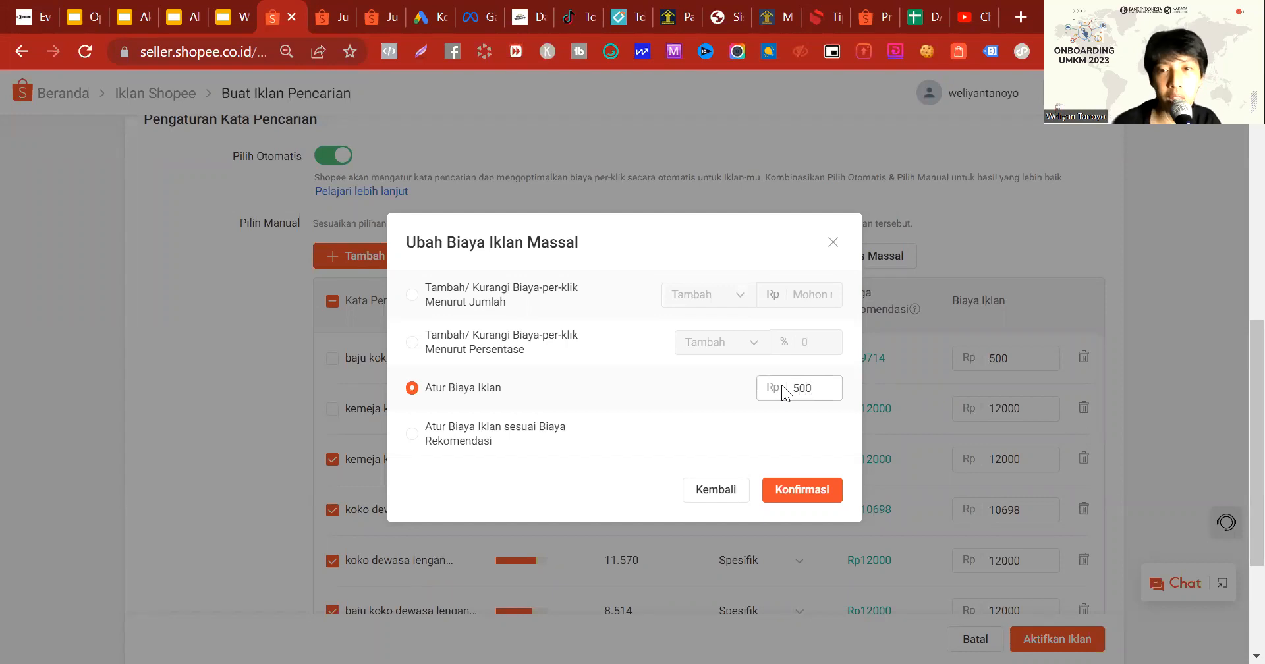
{"action": "left_click", "coordinate": [804, 490]}
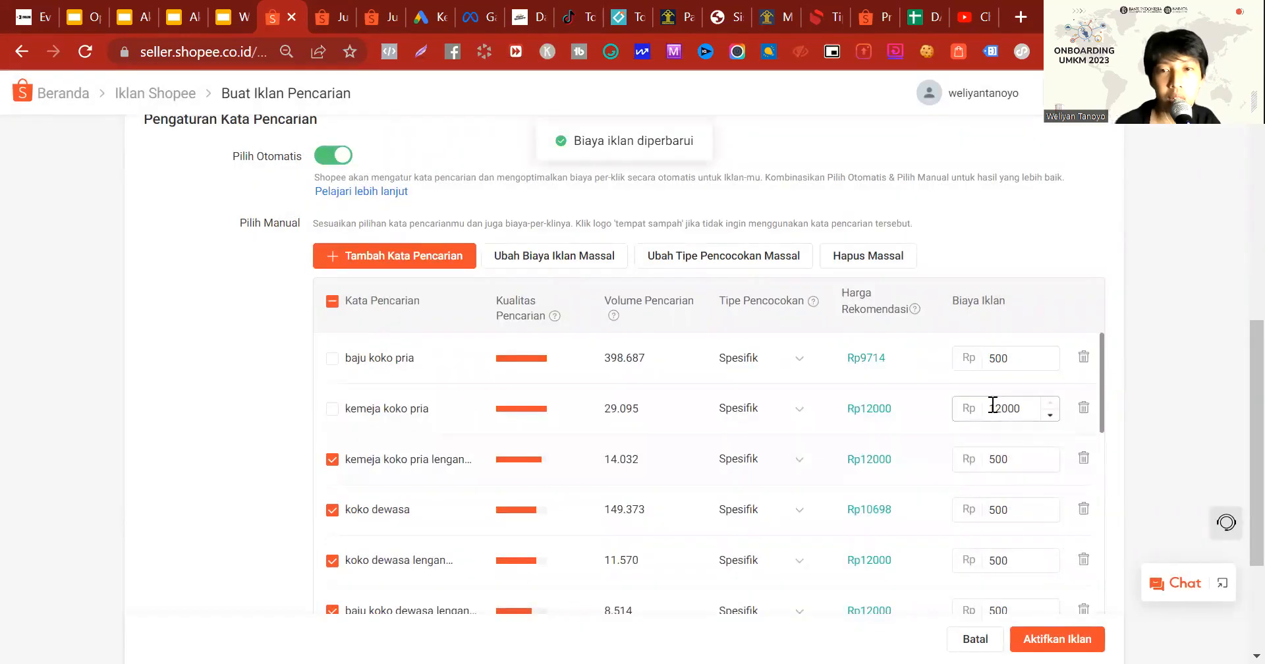
Step: Set the ad cost of both "kemeja koko pria" and "baju koko pria" to Rp200
{"action": "left_click_drag", "start_coordinate": [1032, 409], "coordinate": [885, 412]}
{"action": "type", "text": "500"}
{"action": "scroll", "coordinate": [885, 409], "scroll_direction": "up", "scroll_amount": 5}
{"action": "scroll", "coordinate": [886, 410], "scroll_direction": "down", "scroll_amount": 10}
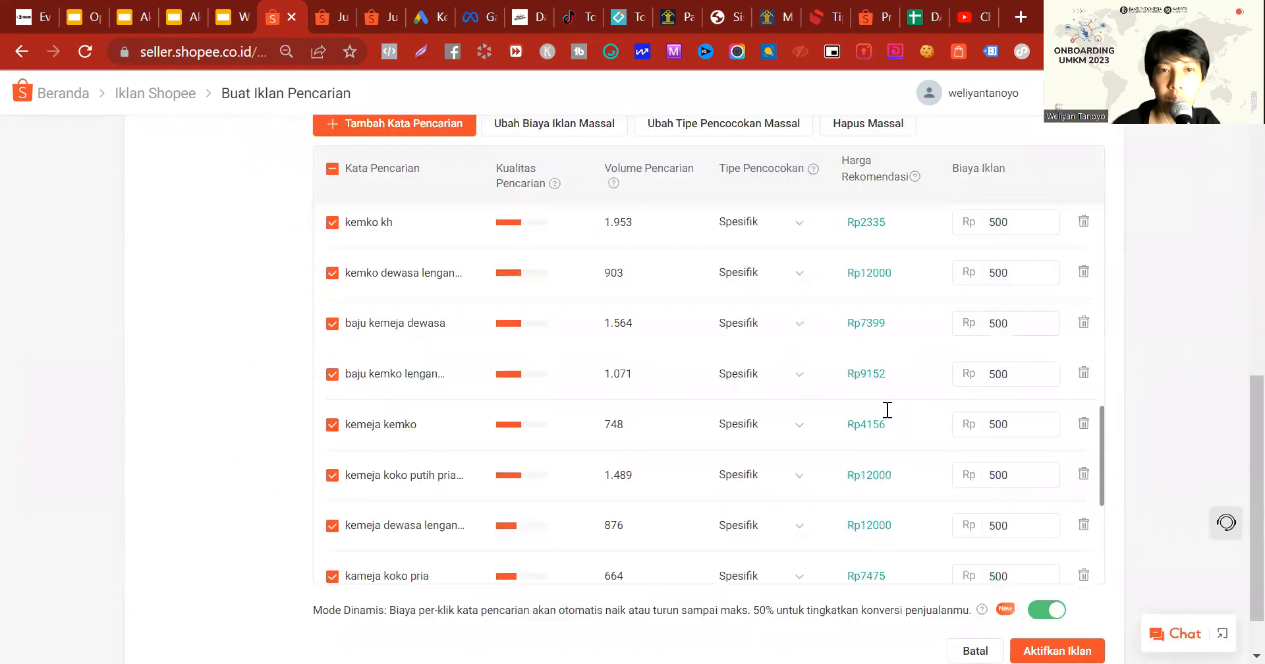
{"action": "scroll", "coordinate": [887, 410], "scroll_direction": "down", "scroll_amount": 4}
{"action": "scroll", "coordinate": [887, 410], "scroll_direction": "up", "scroll_amount": 15}
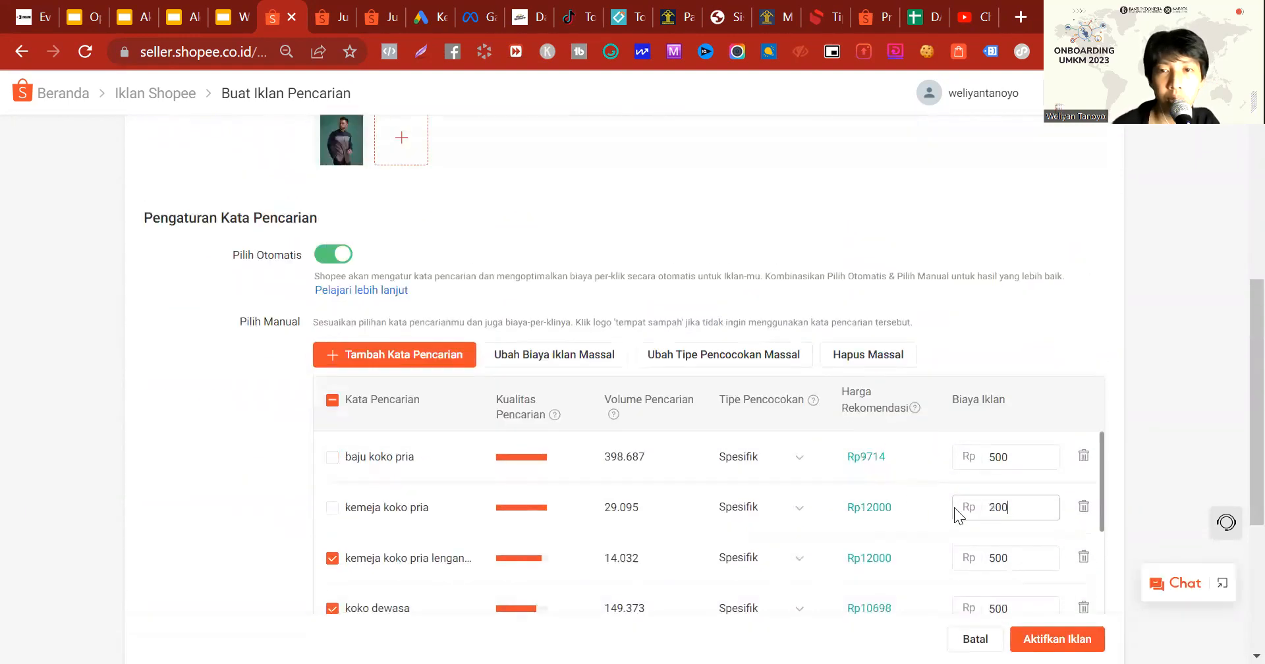
{"action": "left_click_drag", "start_coordinate": [1031, 458], "coordinate": [939, 458]}
{"action": "type", "text": "200"}
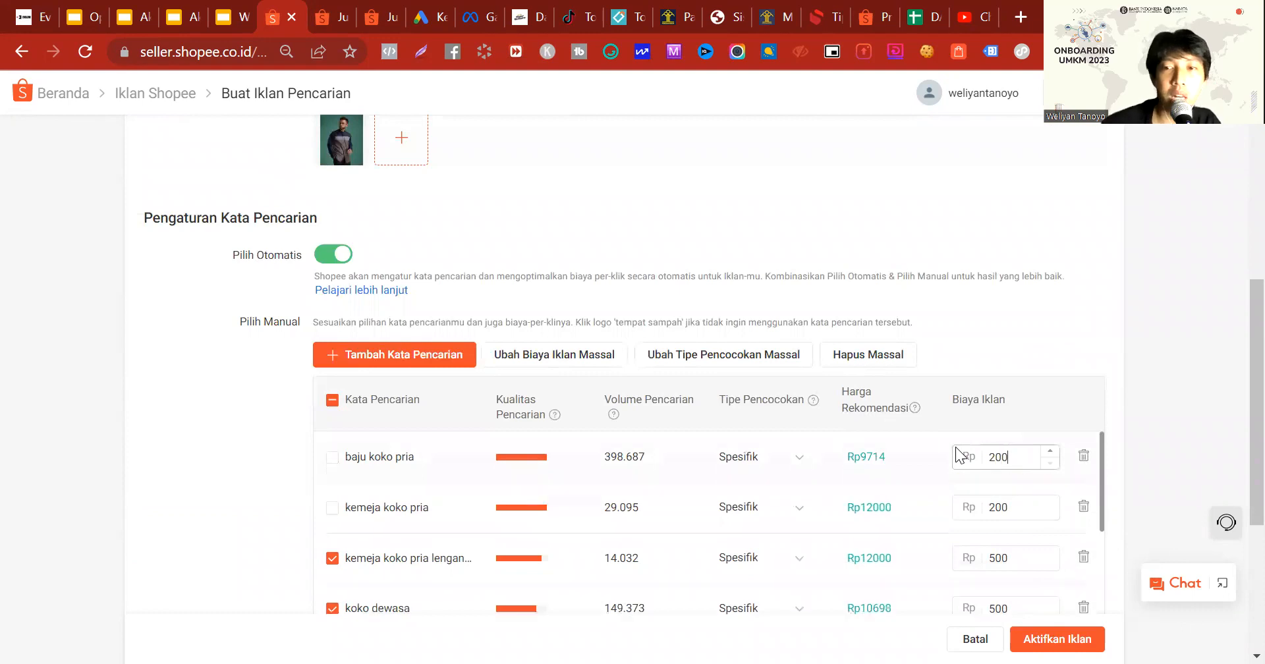
Step: Change the match type of "baju koko pria" and "kemeja koko pria" to Luas
{"action": "left_click", "coordinate": [766, 461]}
{"action": "left_click", "coordinate": [760, 504]}
{"action": "left_click", "coordinate": [754, 511]}
{"action": "left_click", "coordinate": [741, 359]}
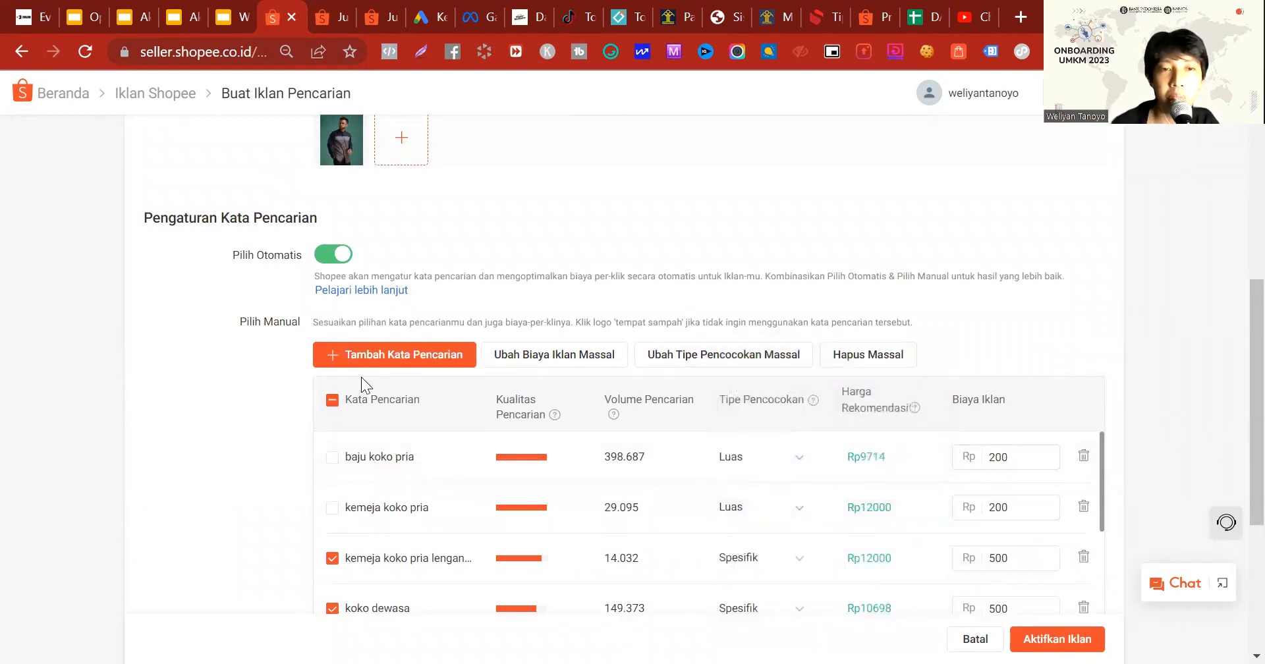
Step: Clear the keyword selection and activate the search ad, declining the Iklan Produk Serupa offer and the balance top-up
{"action": "left_click", "coordinate": [332, 400]}
{"action": "scroll", "coordinate": [841, 473], "scroll_direction": "down", "scroll_amount": 10}
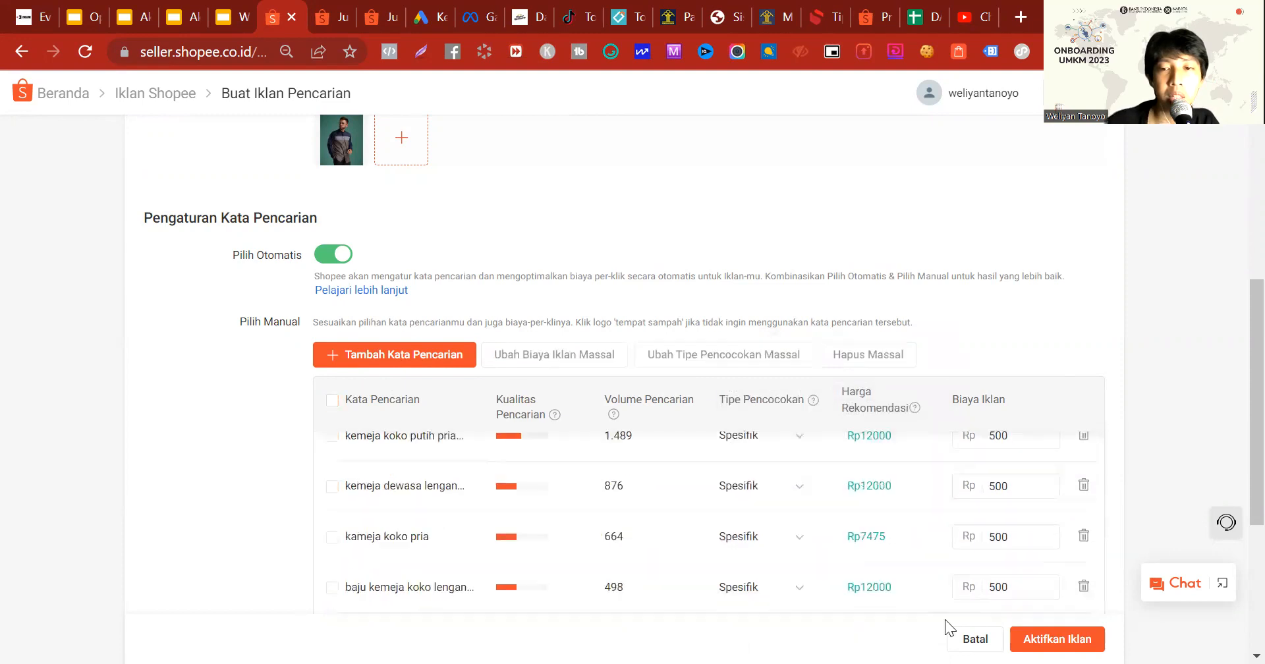
{"action": "left_click", "coordinate": [1038, 641]}
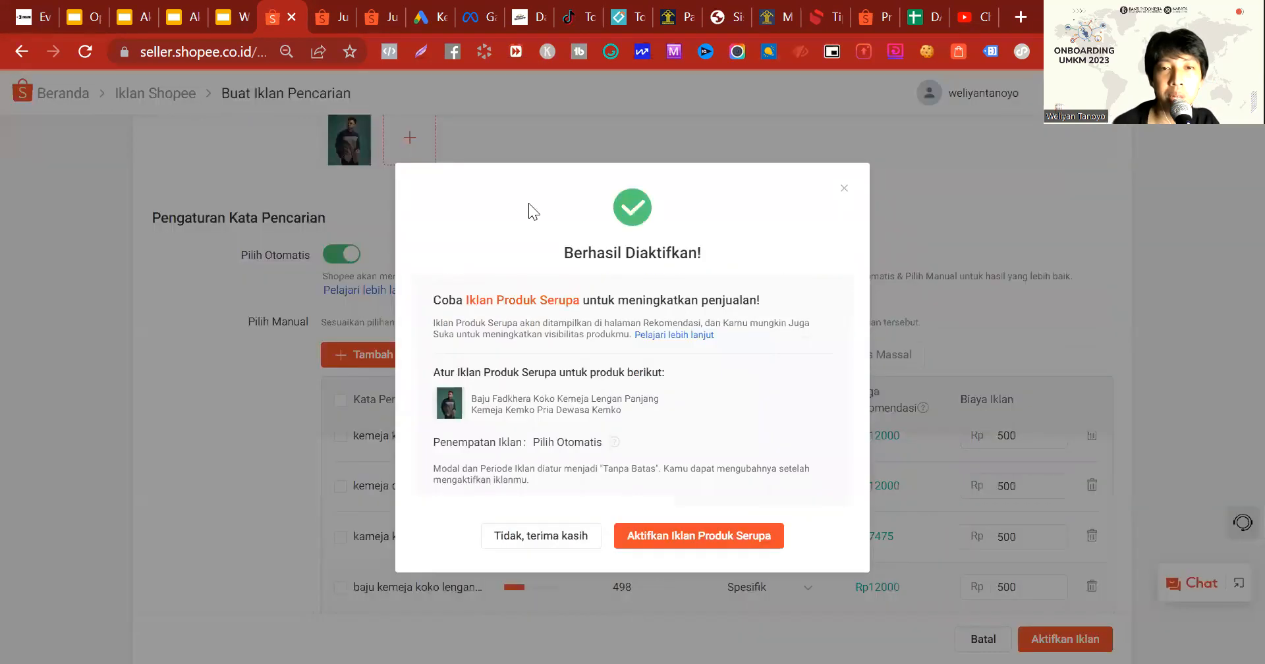
{"action": "left_click", "coordinate": [539, 537]}
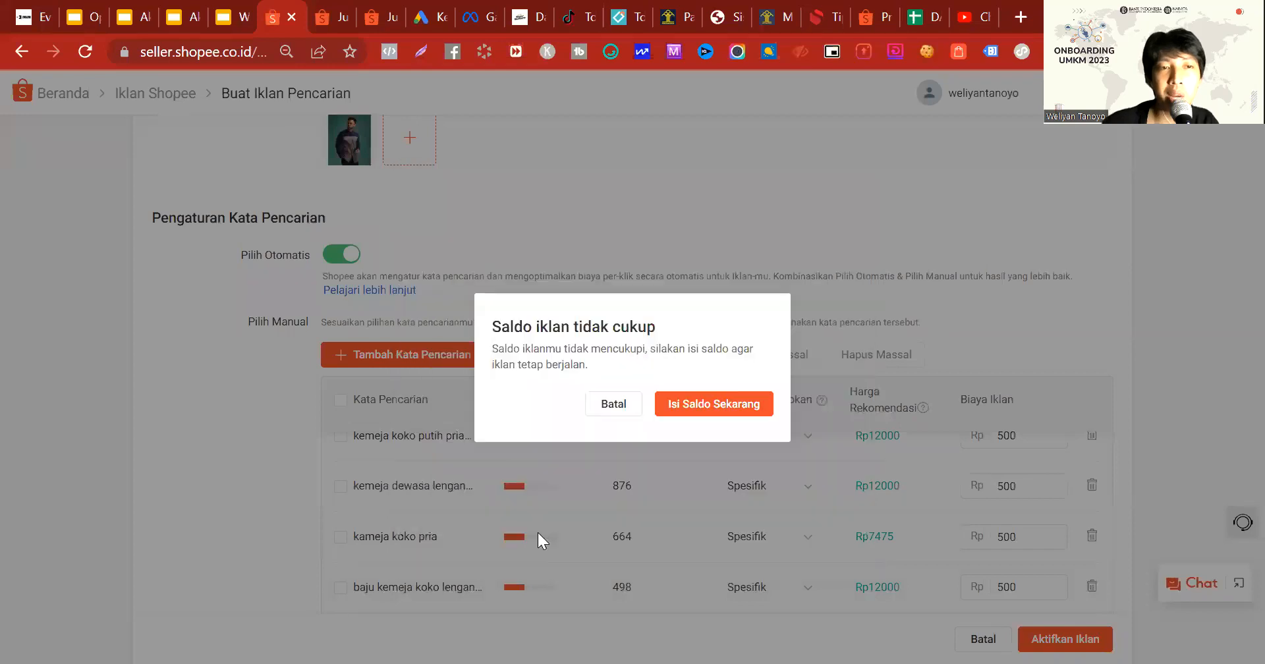
{"action": "left_click", "coordinate": [615, 404]}
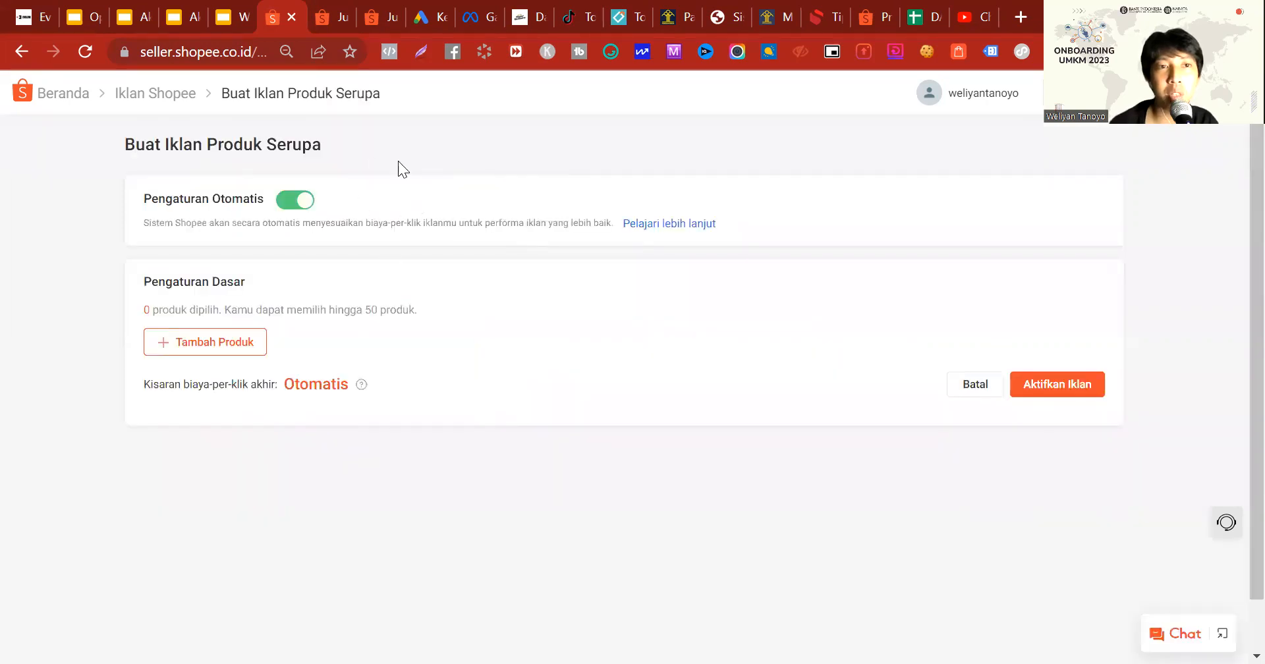
Step: Look through the Shopee search results for ads and open the long-sleeve round-neck T-shirt product page
{"action": "left_click", "coordinate": [322, 15]}
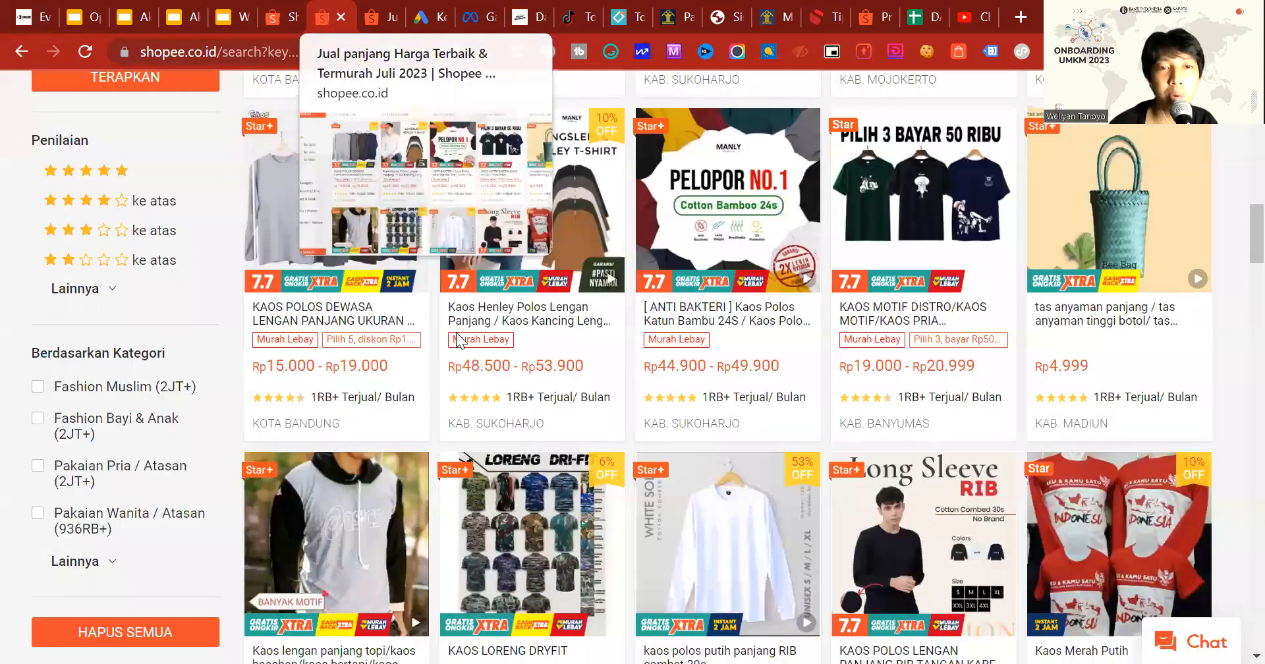
{"action": "scroll", "coordinate": [465, 448], "scroll_direction": "down", "scroll_amount": 6}
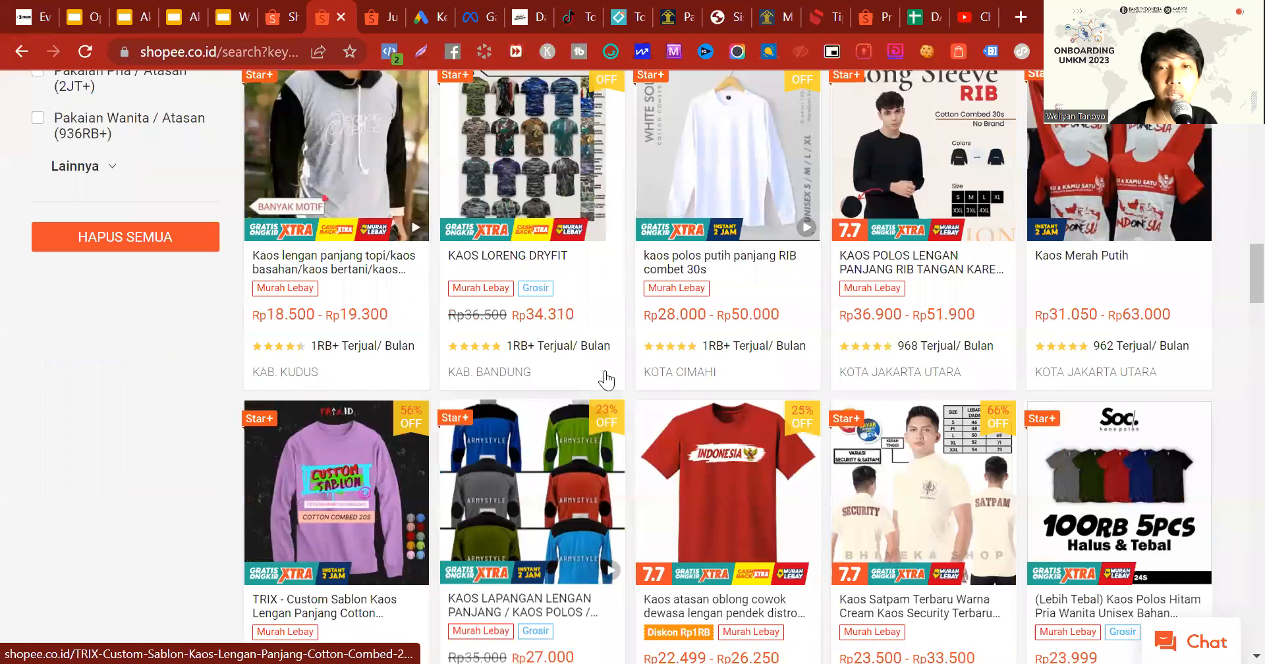
{"action": "scroll", "coordinate": [607, 380], "scroll_direction": "up", "scroll_amount": 9}
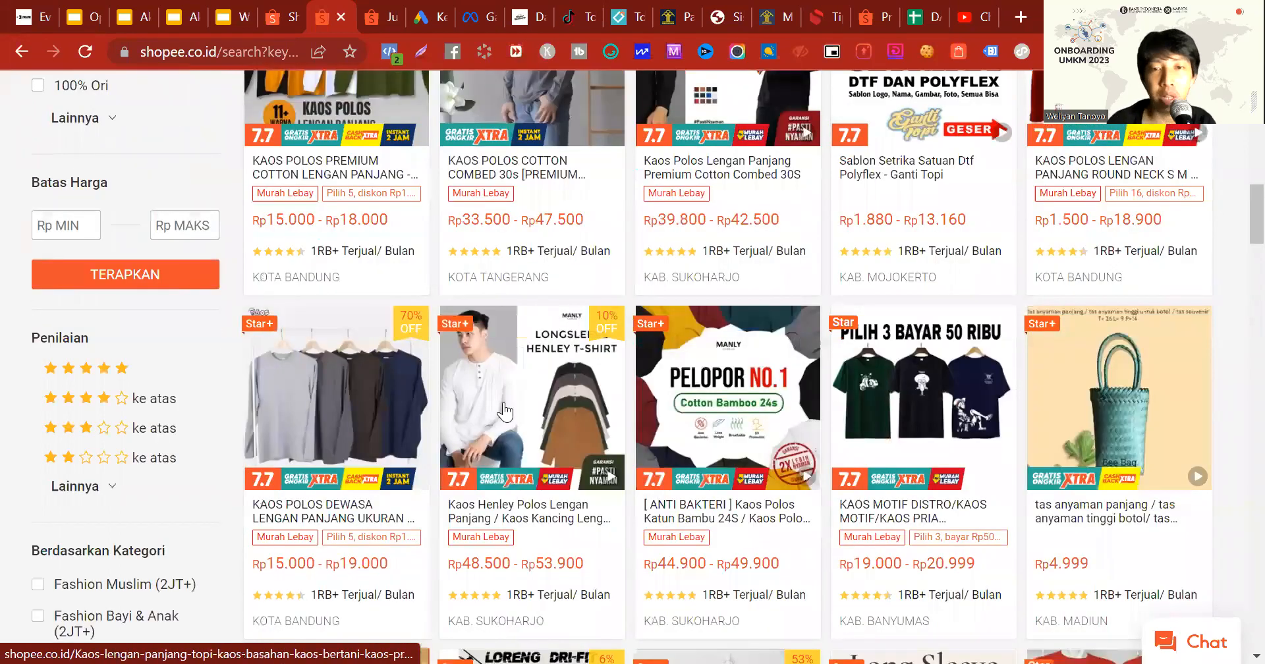
{"action": "scroll", "coordinate": [505, 411], "scroll_direction": "up", "scroll_amount": 3}
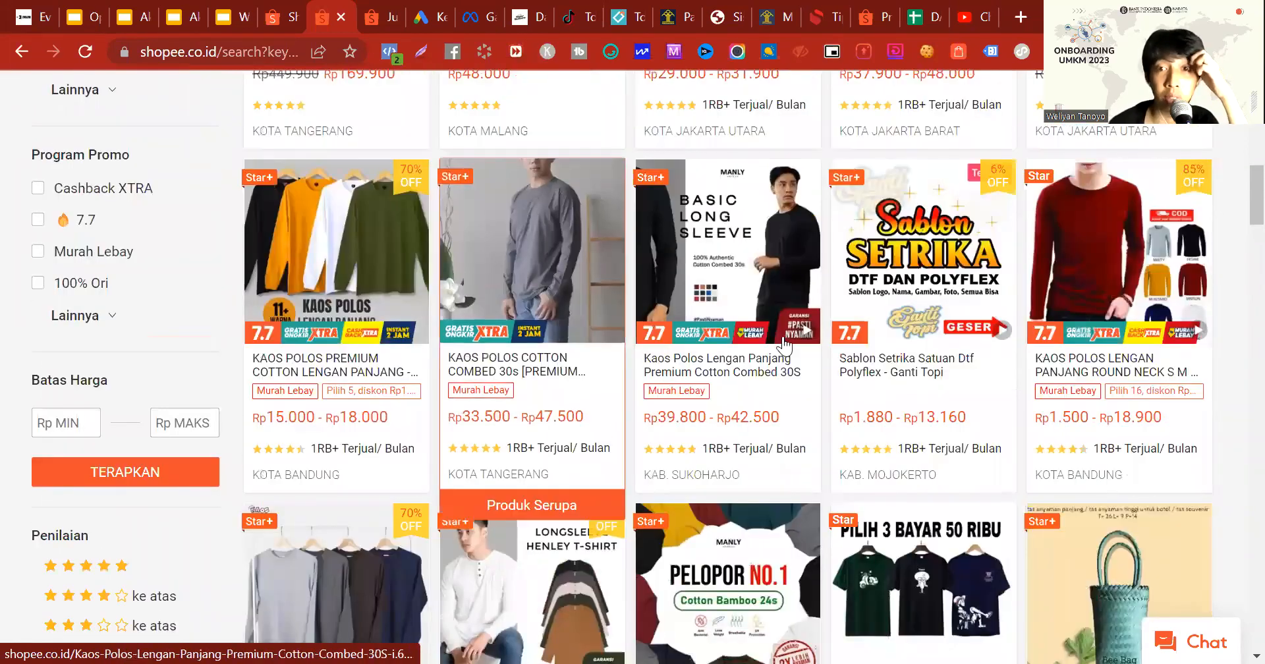
{"action": "scroll", "coordinate": [724, 379], "scroll_direction": "up", "scroll_amount": 3}
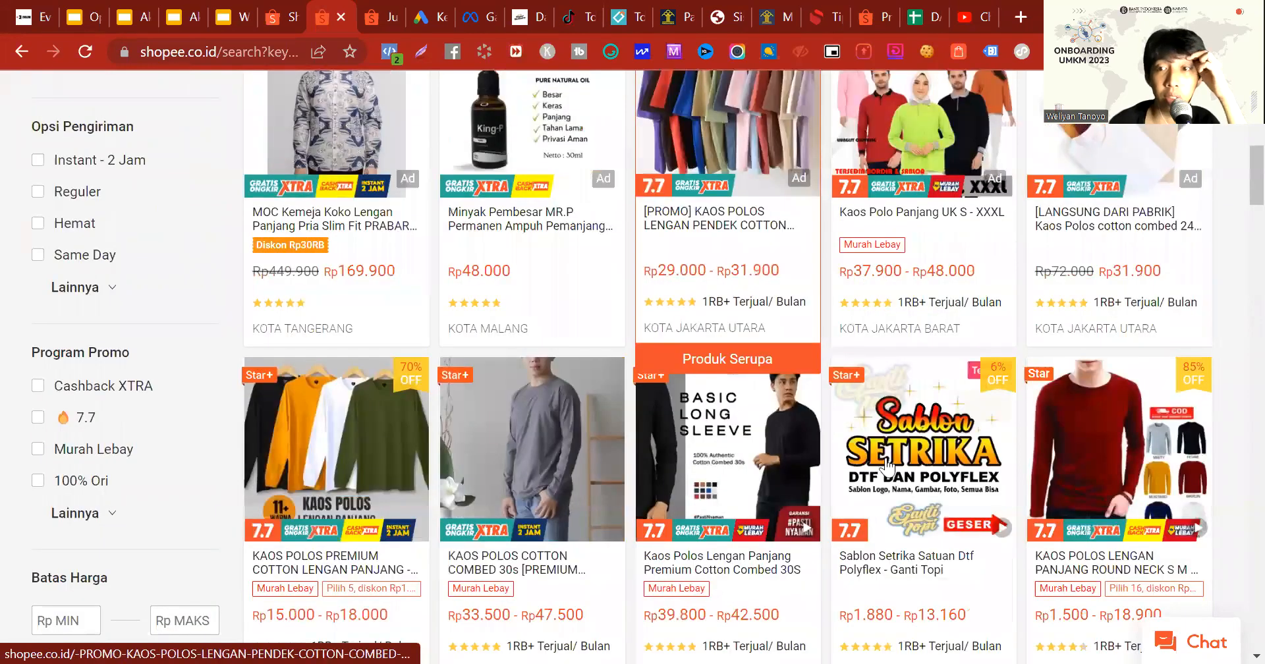
{"action": "scroll", "coordinate": [883, 468], "scroll_direction": "down", "scroll_amount": 2}
{"action": "left_click", "coordinate": [1054, 428]}
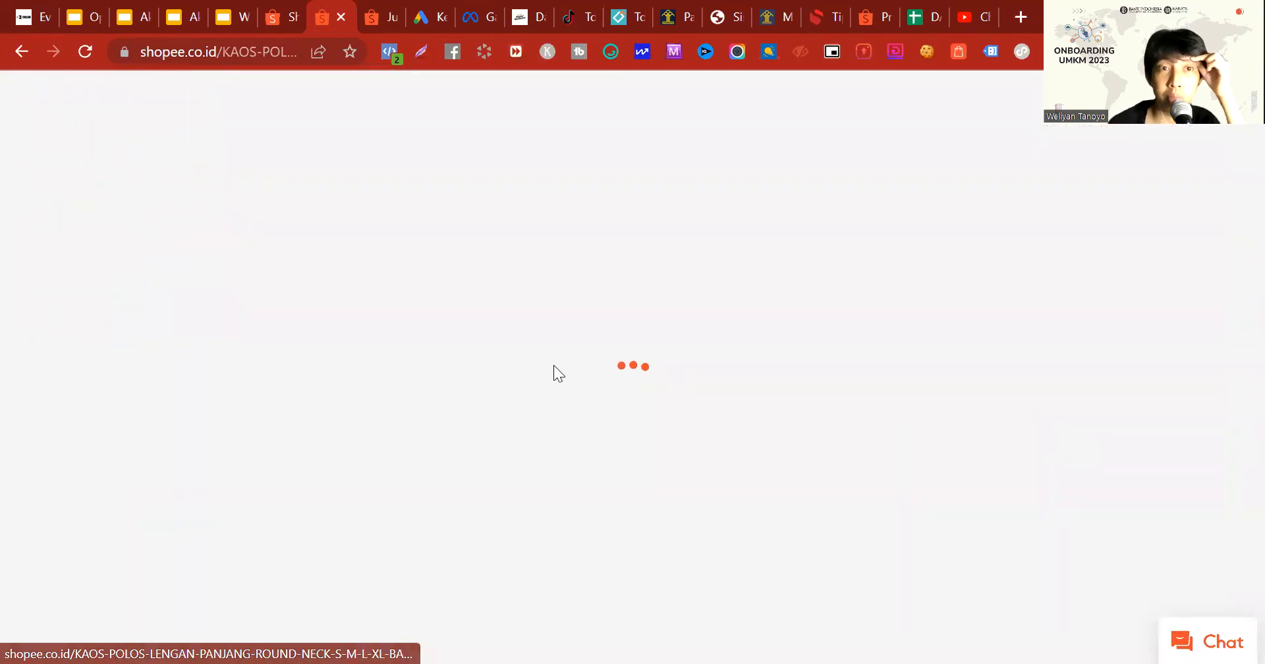
Step: Examine the similar-product recommendations on the T-shirt's product page for items marked Ad
{"action": "scroll", "coordinate": [553, 365], "scroll_direction": "down", "scroll_amount": 20}
{"action": "scroll", "coordinate": [553, 365], "scroll_direction": "down", "scroll_amount": 20}
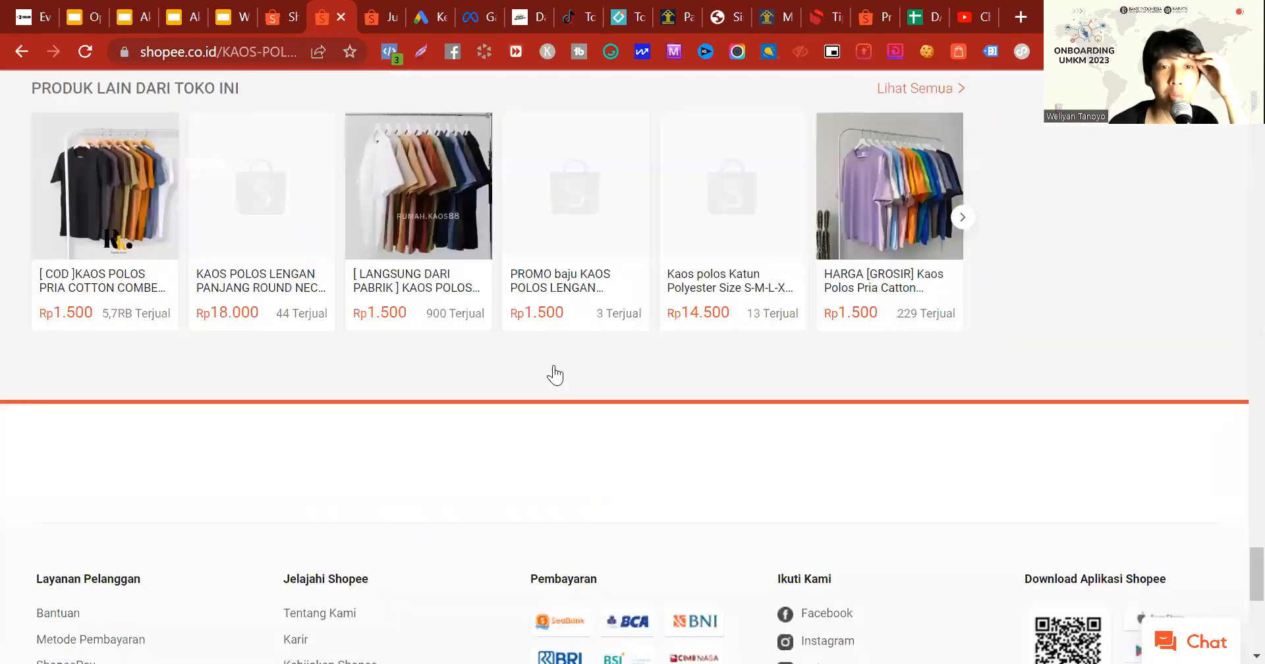
{"action": "scroll", "coordinate": [607, 198], "scroll_direction": "down", "scroll_amount": 5}
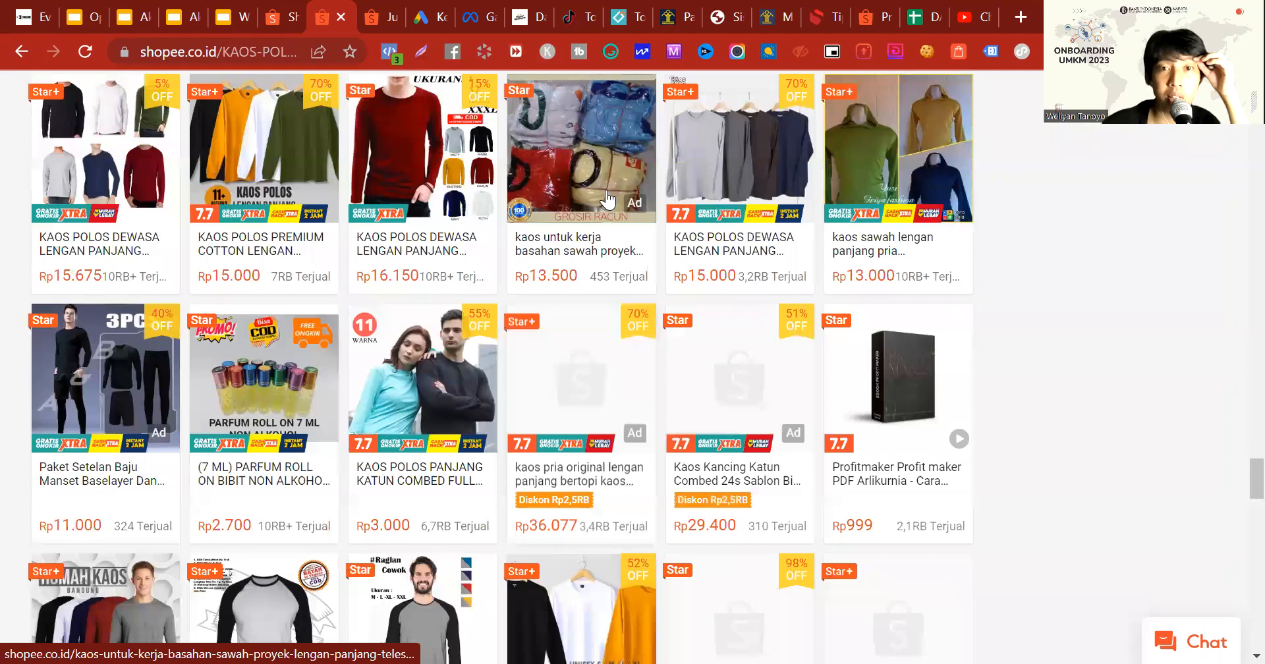
{"action": "scroll", "coordinate": [607, 199], "scroll_direction": "down", "scroll_amount": 1}
Step: Go to the Shopee home page and examine the Rekomendasi section for products marked Ad
{"action": "left_click", "coordinate": [277, 17]}
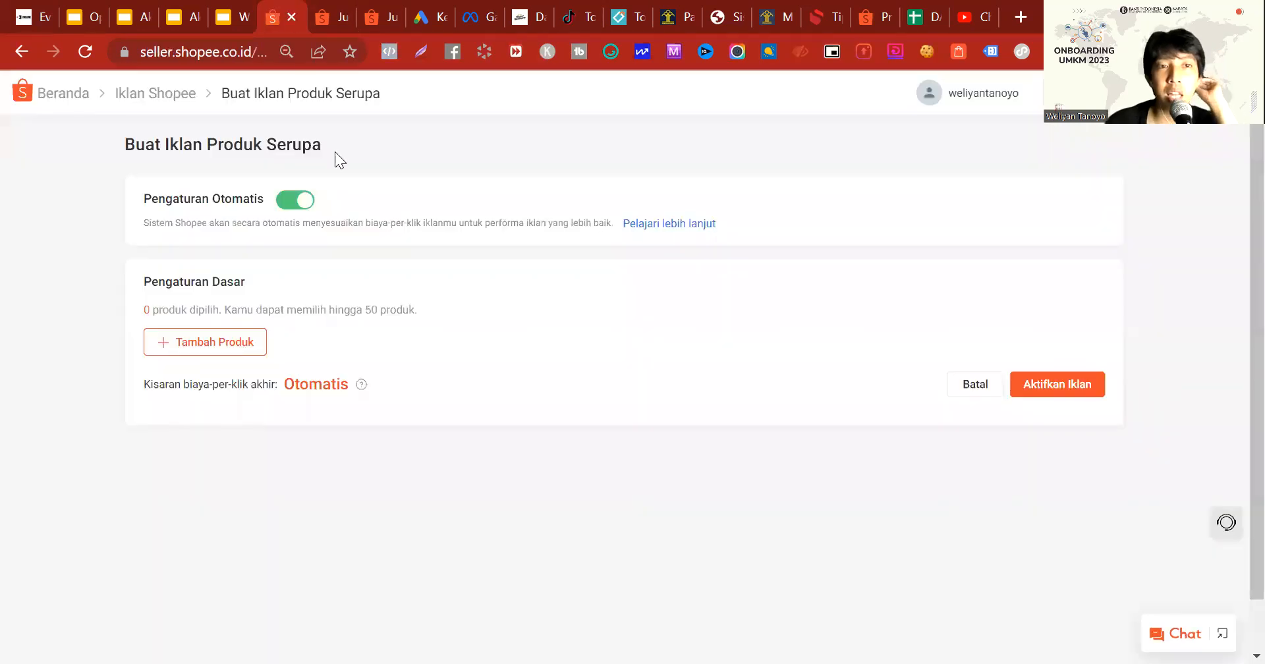
{"action": "left_click", "coordinate": [334, 16]}
{"action": "scroll", "coordinate": [217, 171], "scroll_direction": "up", "scroll_amount": 20}
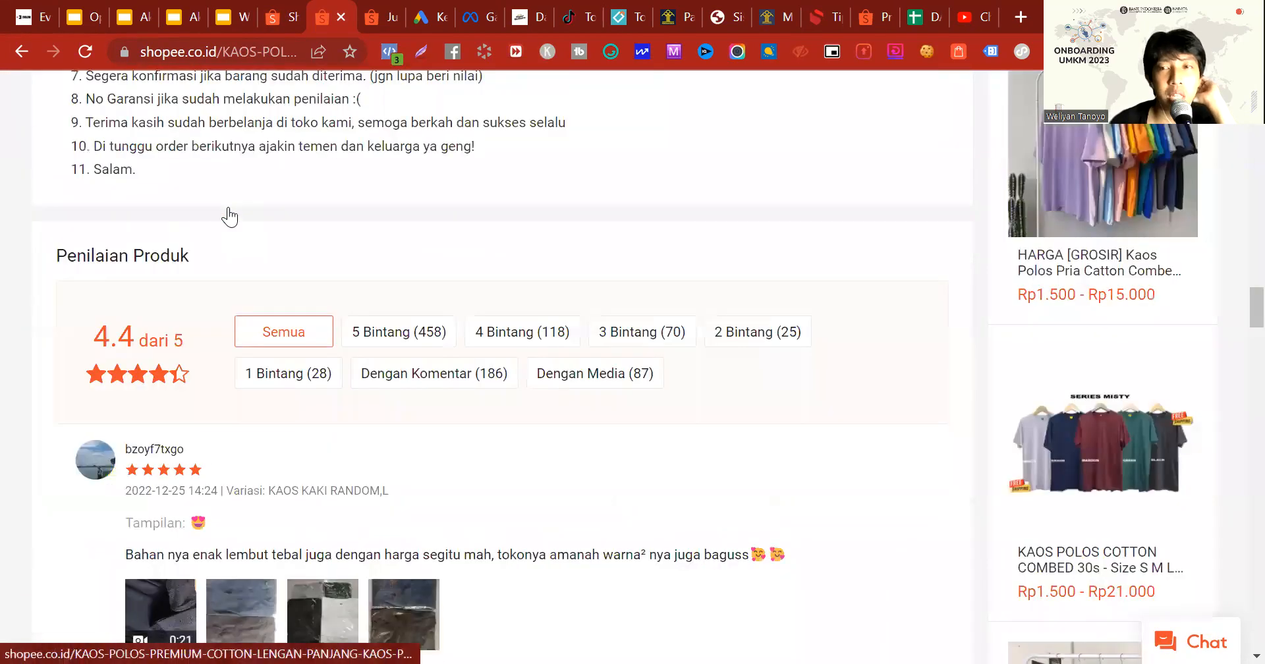
{"action": "scroll", "coordinate": [227, 215], "scroll_direction": "up", "scroll_amount": 20}
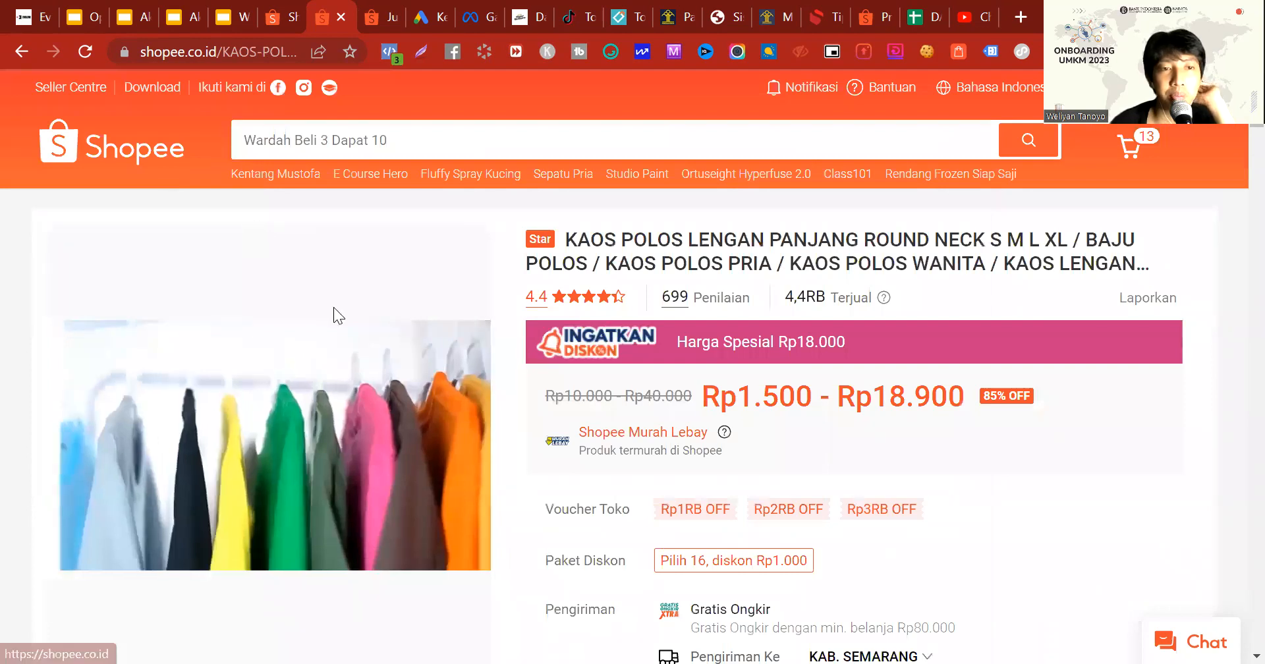
{"action": "scroll", "coordinate": [333, 308], "scroll_direction": "down", "scroll_amount": 15}
{"action": "scroll", "coordinate": [333, 307], "scroll_direction": "up", "scroll_amount": 5}
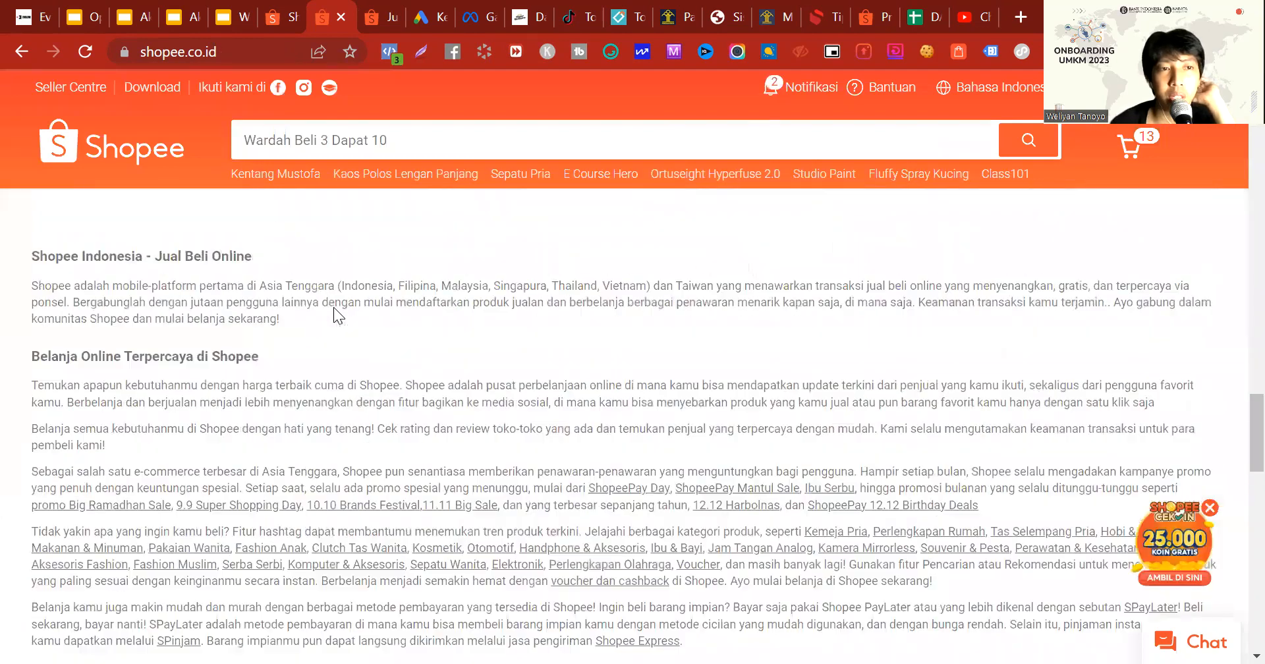
{"action": "scroll", "coordinate": [335, 317], "scroll_direction": "up", "scroll_amount": 1}
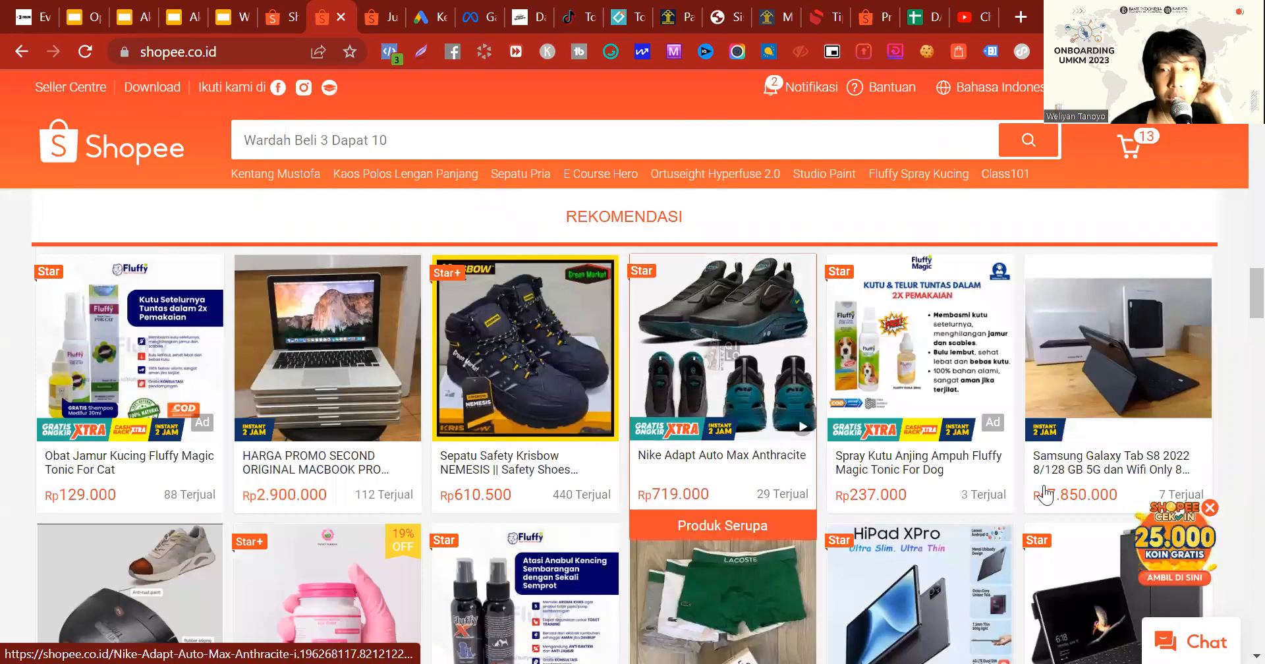
{"action": "scroll", "coordinate": [936, 469], "scroll_direction": "down", "scroll_amount": 4}
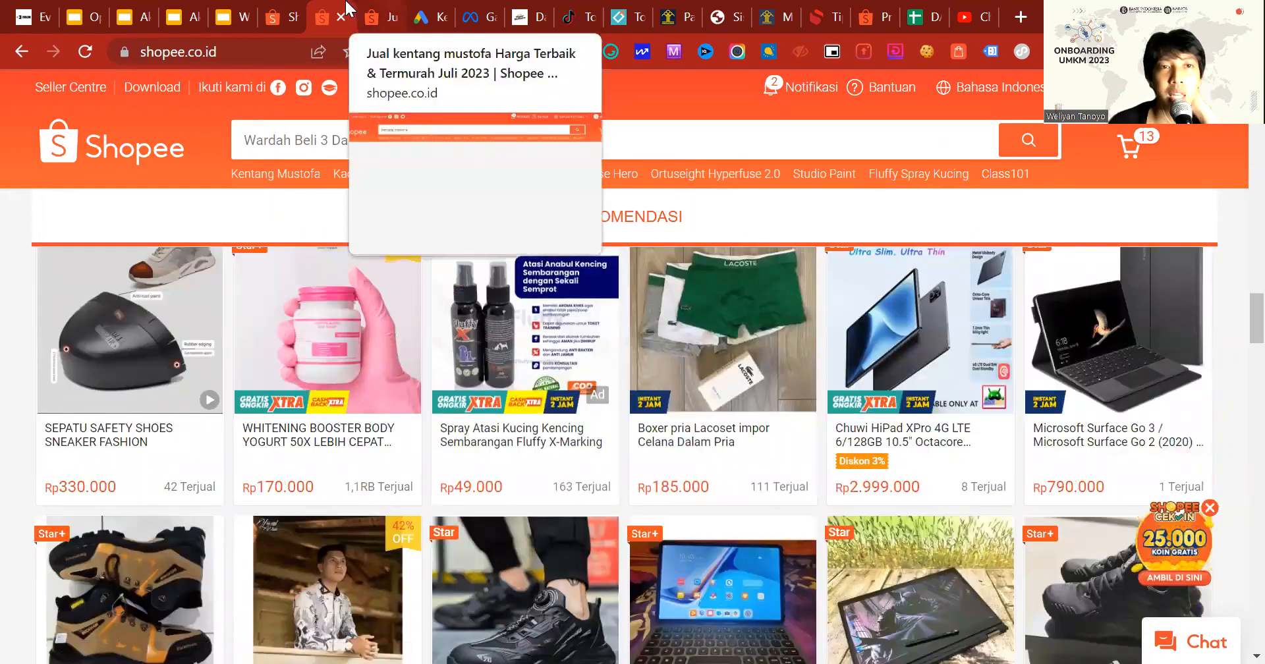
Step: Return to the Buat Iklan Produk Serupa form and preview it with Pengaturan Otomatis off, leaving the setting on
{"action": "left_click", "coordinate": [265, 9]}
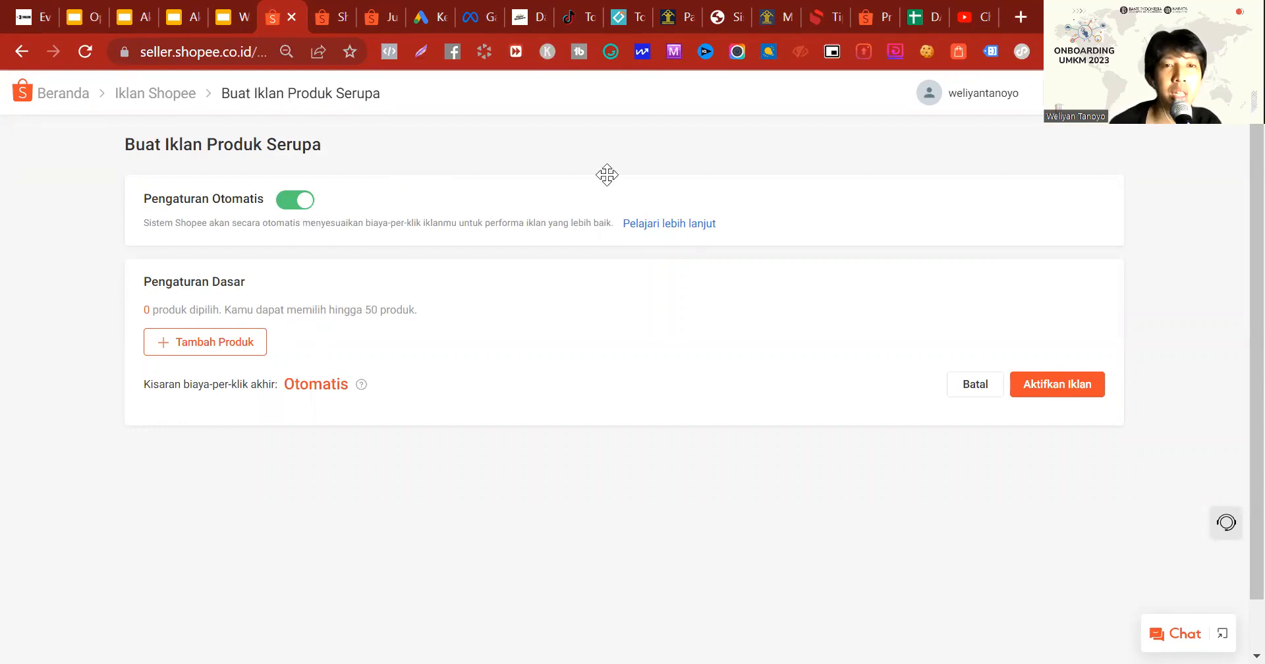
{"action": "left_click", "coordinate": [290, 203]}
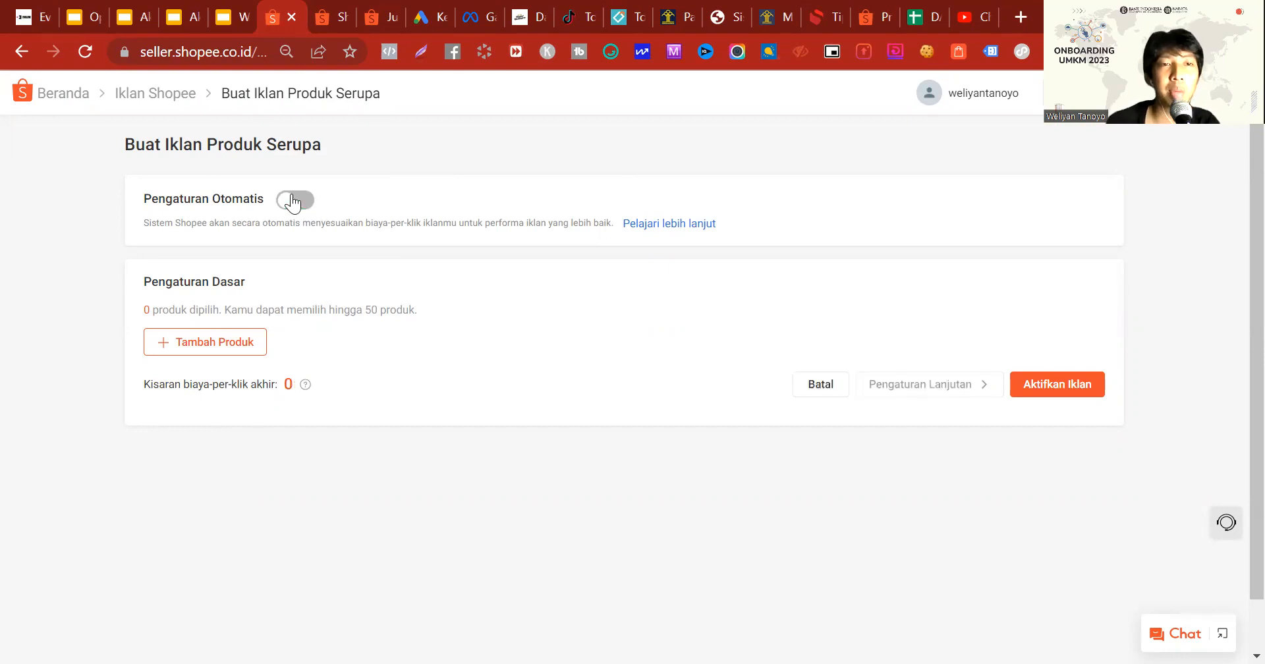
{"action": "left_click", "coordinate": [293, 203]}
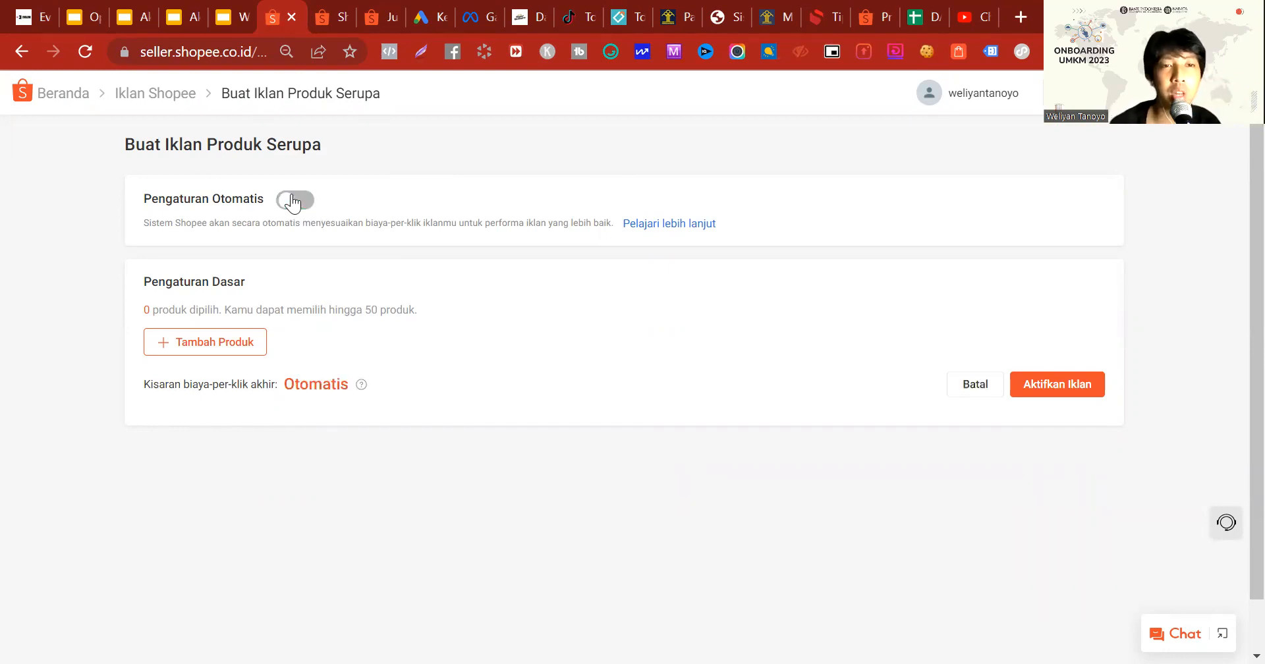
Step: Add COD Reglow Paket Skincare to the similar-product ad and set its budget to a daily Rp1000
{"action": "left_click", "coordinate": [263, 341]}
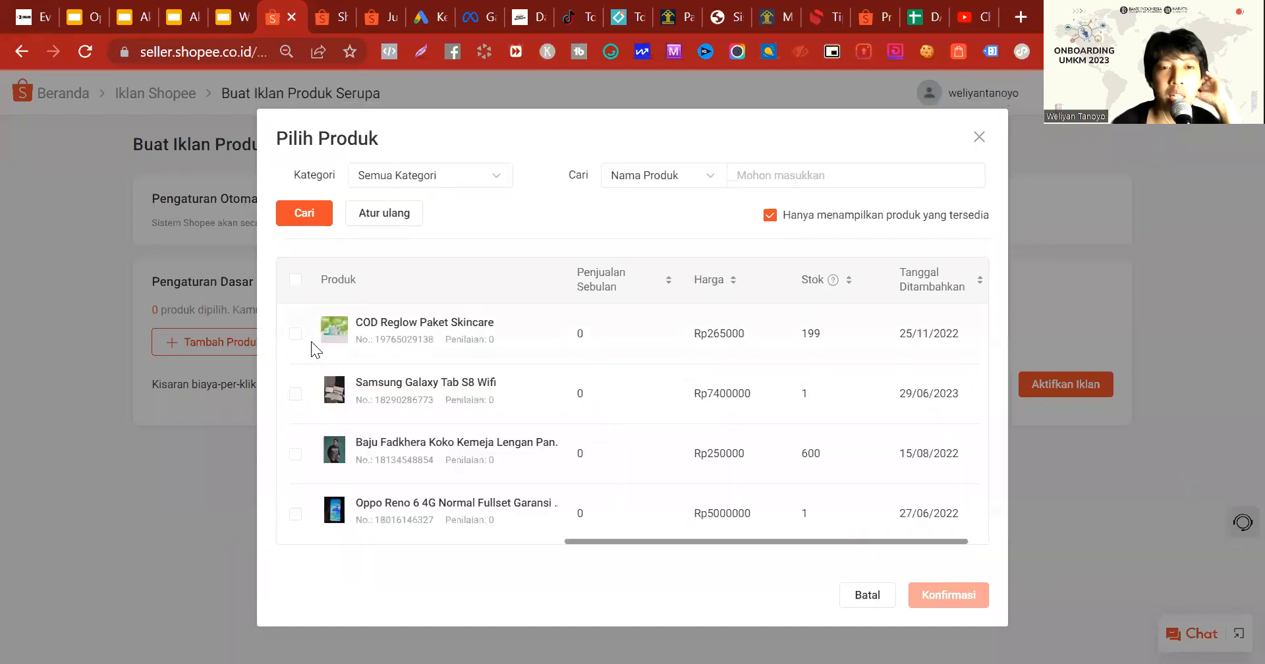
{"action": "left_click", "coordinate": [295, 334]}
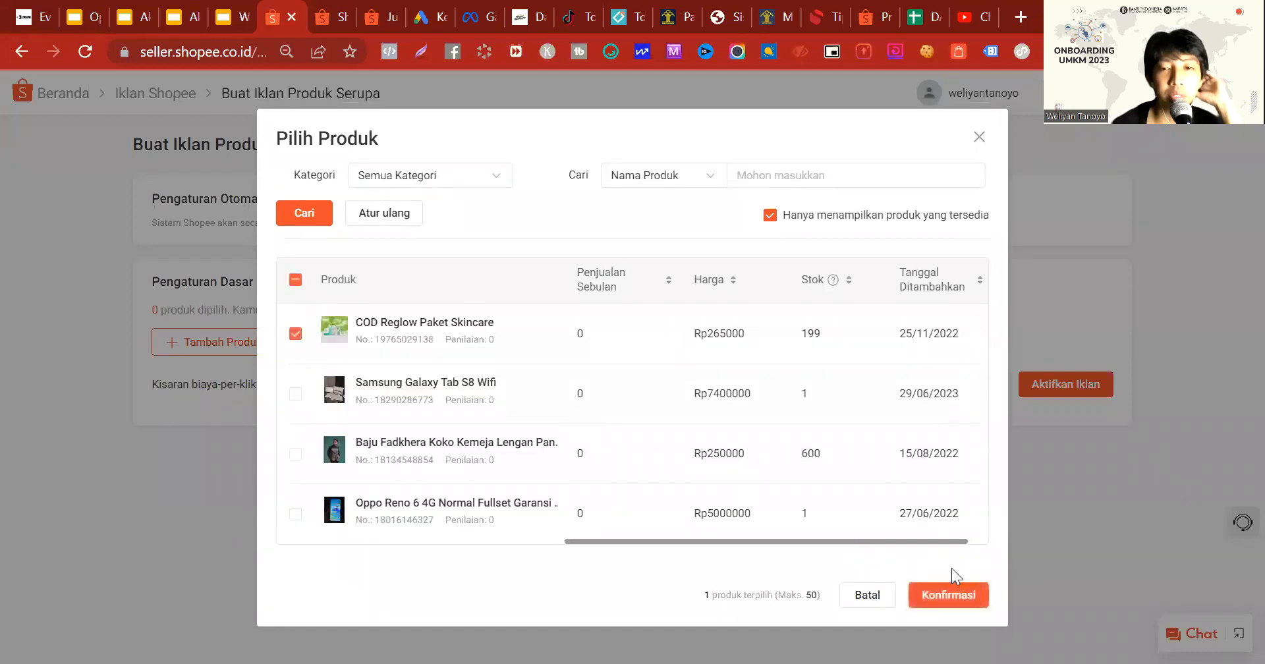
{"action": "left_click", "coordinate": [945, 595]}
{"action": "left_click", "coordinate": [723, 436]}
{"action": "left_click", "coordinate": [707, 495]}
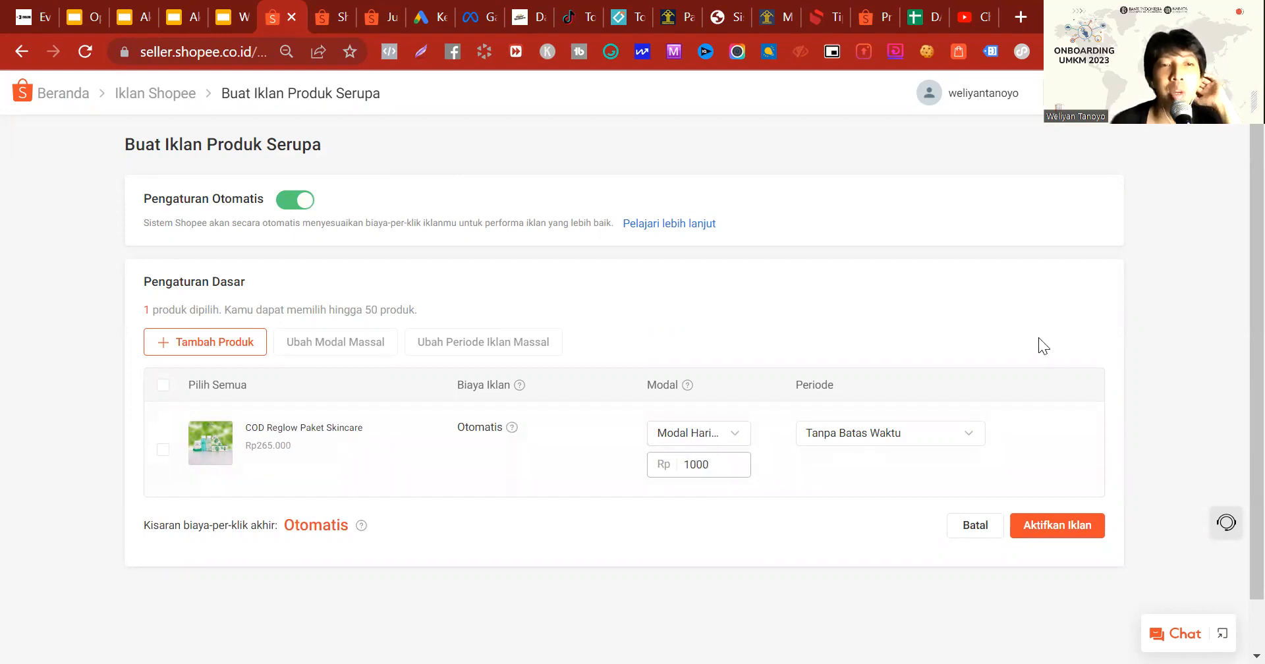
Step: Turn off Pengaturan Otomatis and review the ad placement options in the advanced settings, returning to the basic settings
{"action": "left_click", "coordinate": [278, 203]}
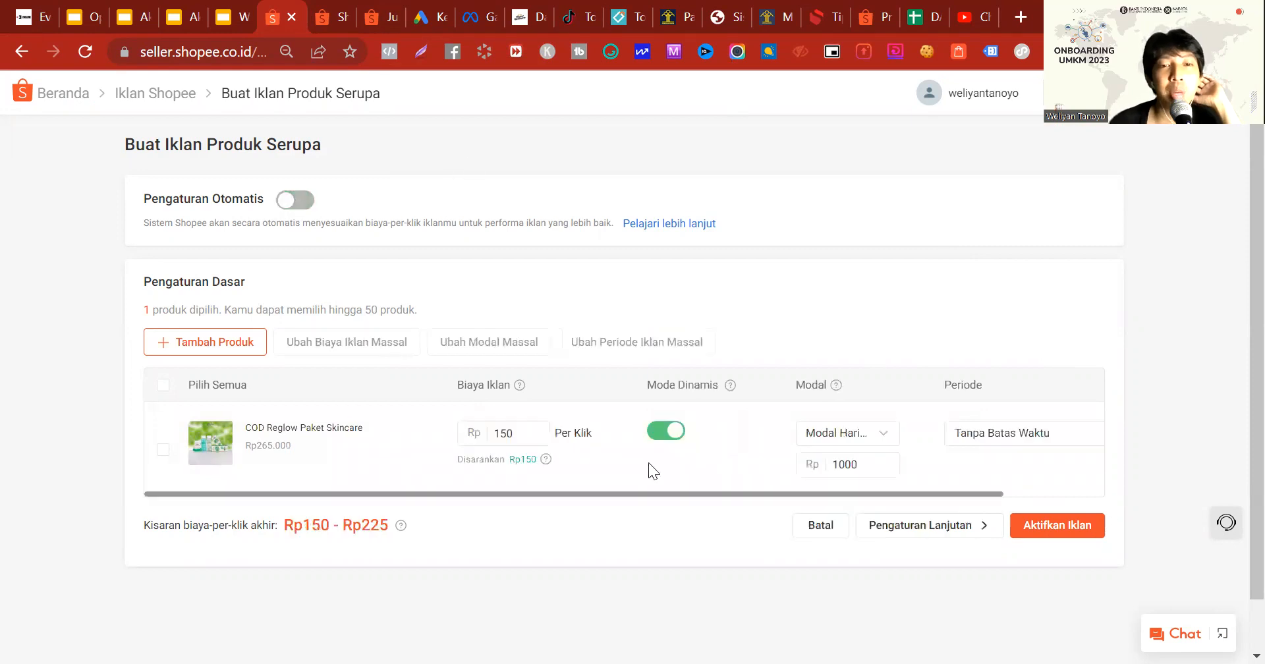
{"action": "left_click", "coordinate": [936, 540]}
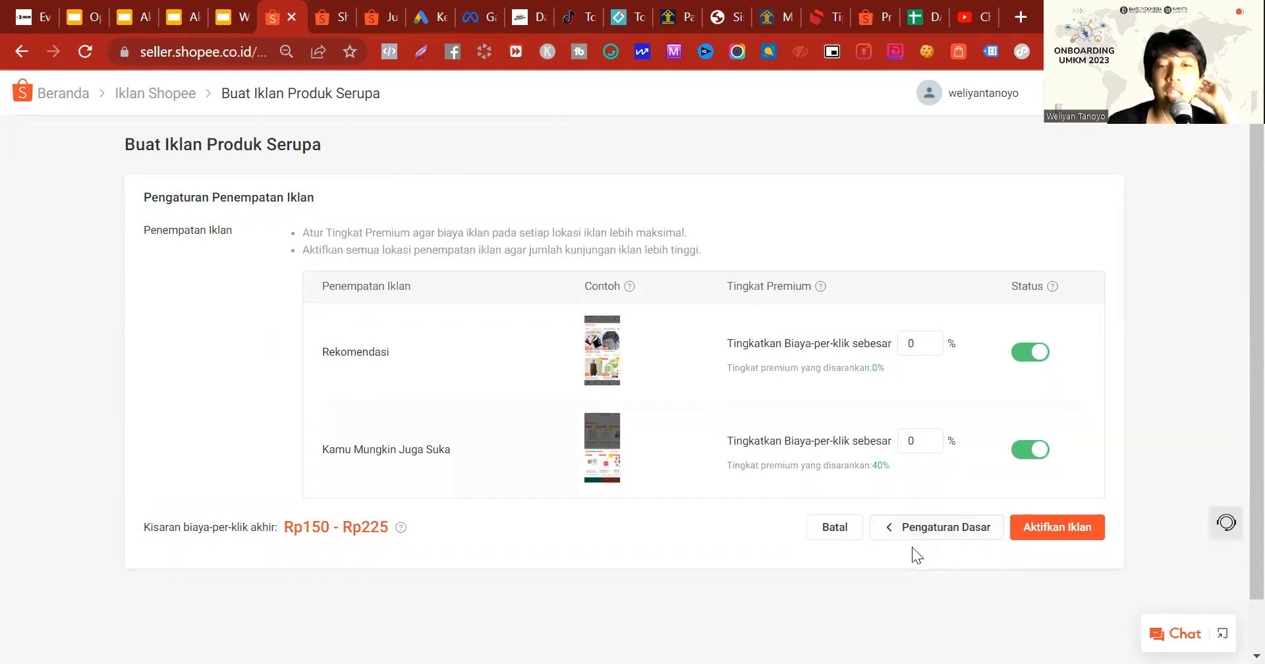
{"action": "left_click", "coordinate": [943, 531]}
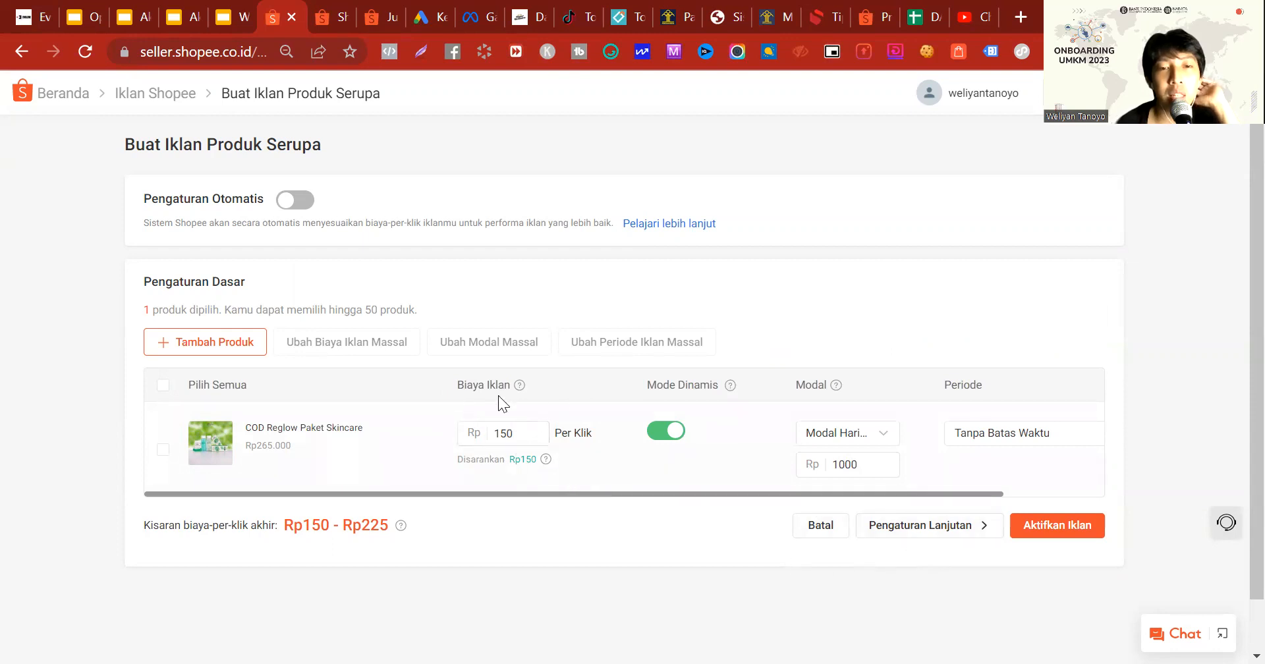
{"action": "left_click", "coordinate": [976, 539]}
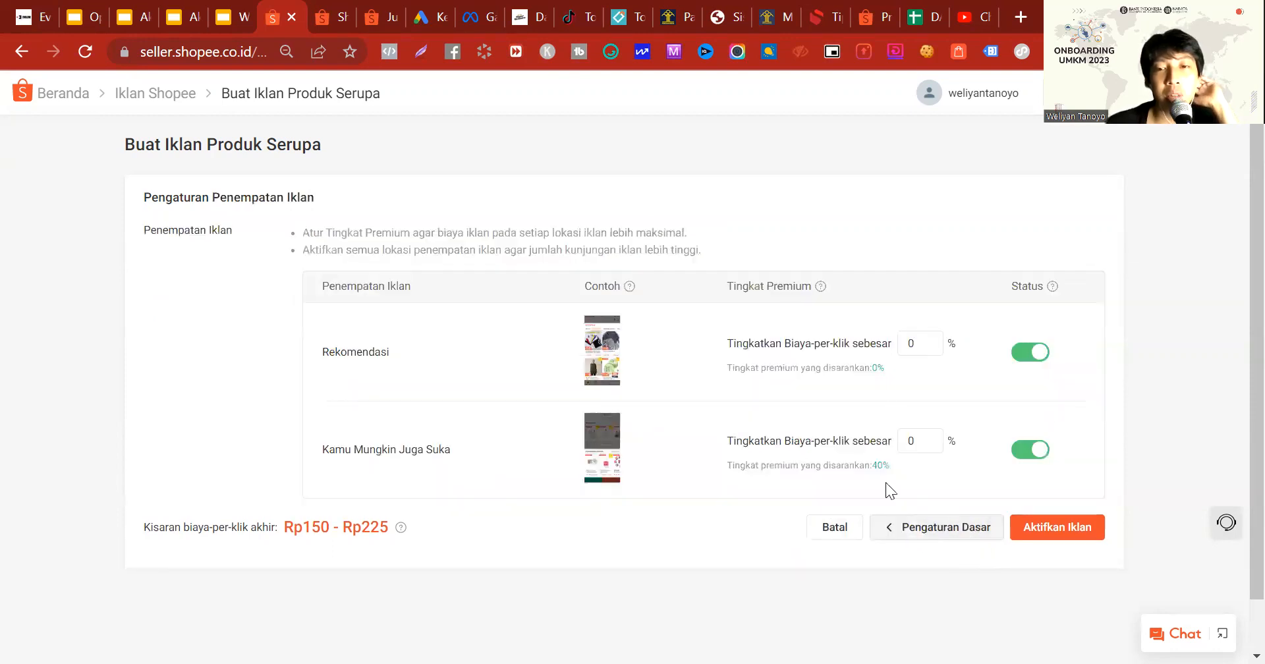
{"action": "left_click", "coordinate": [890, 531]}
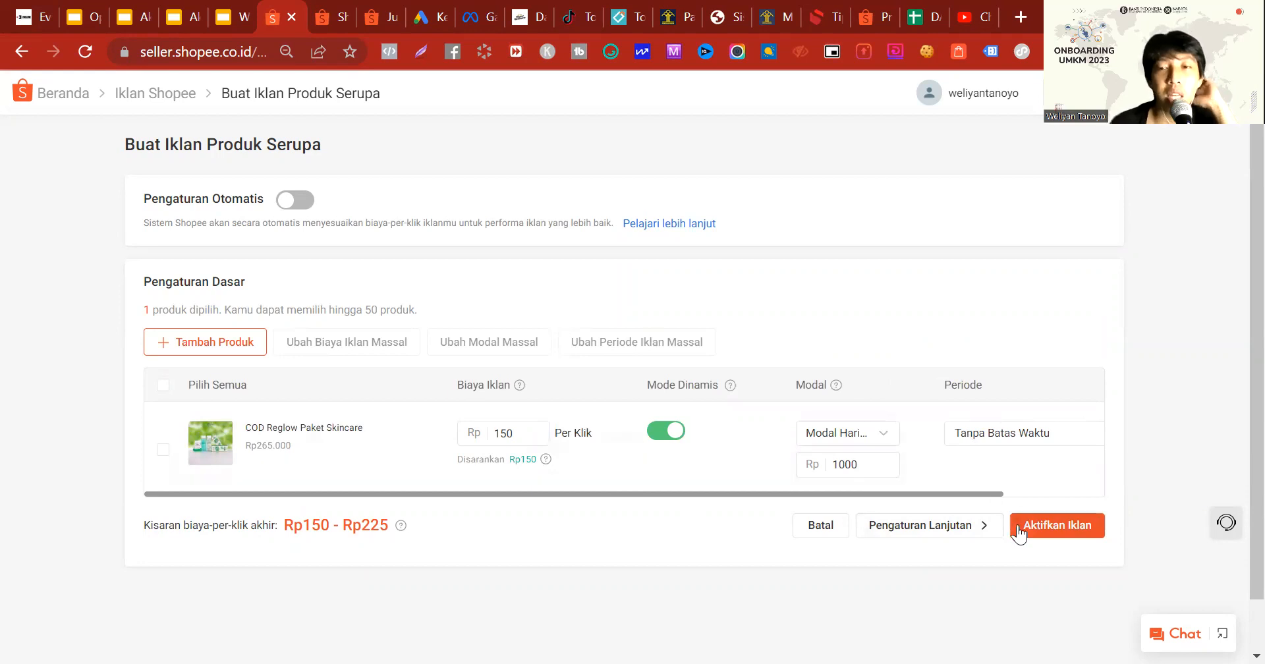
Step: Activate the similar-product ad and go back from the Isi Saldo balance top-up page
{"action": "left_click", "coordinate": [1064, 527]}
{"action": "left_click", "coordinate": [593, 429]}
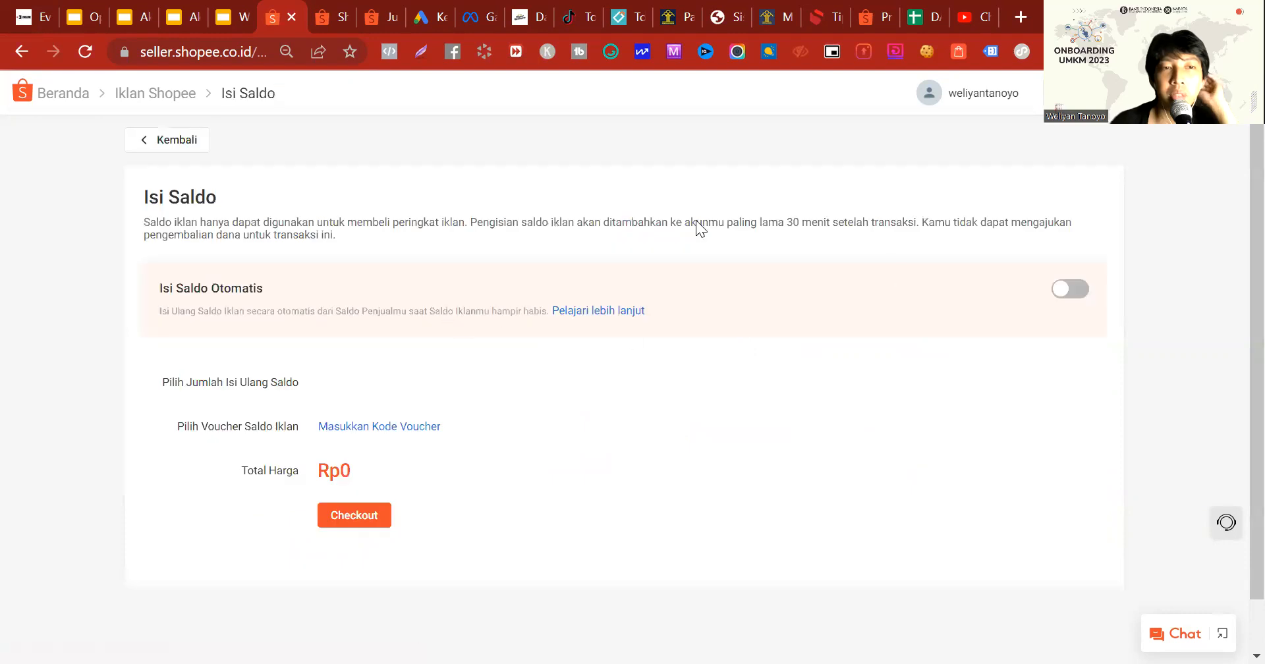
{"action": "left_click", "coordinate": [194, 141]}
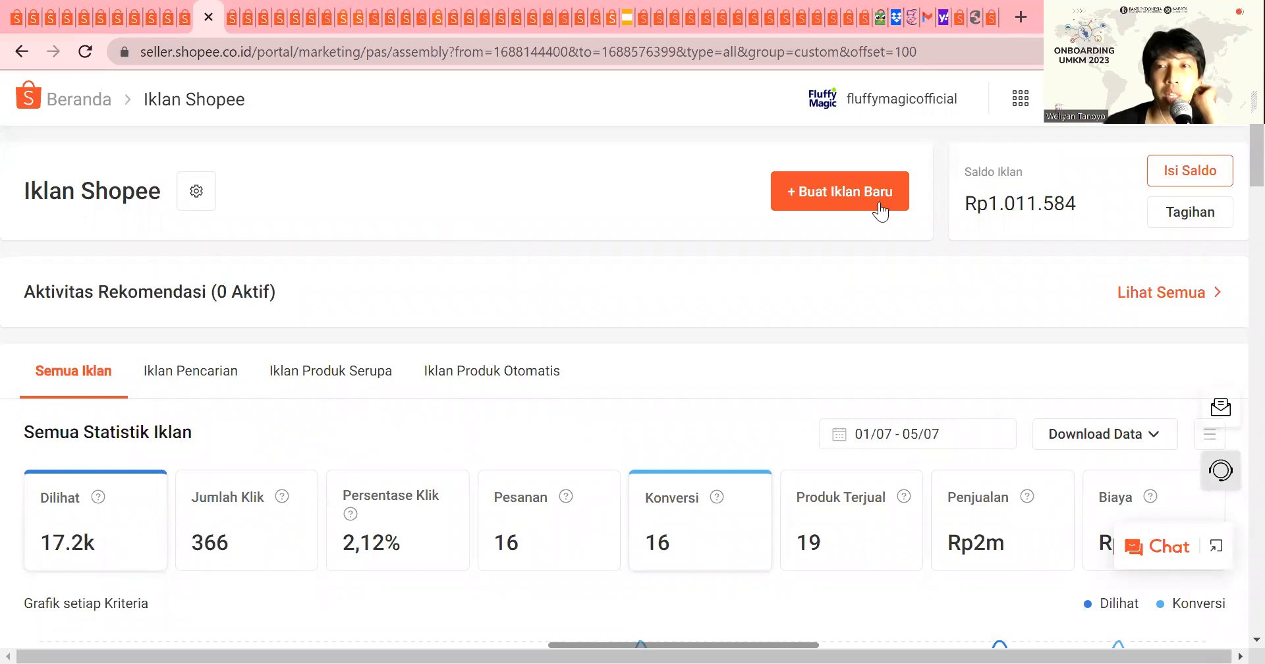
Step: Create a new Iklan Pencarian in the Fluffy Magic shop account with Toko as the promotion type
{"action": "left_click", "coordinate": [879, 207]}
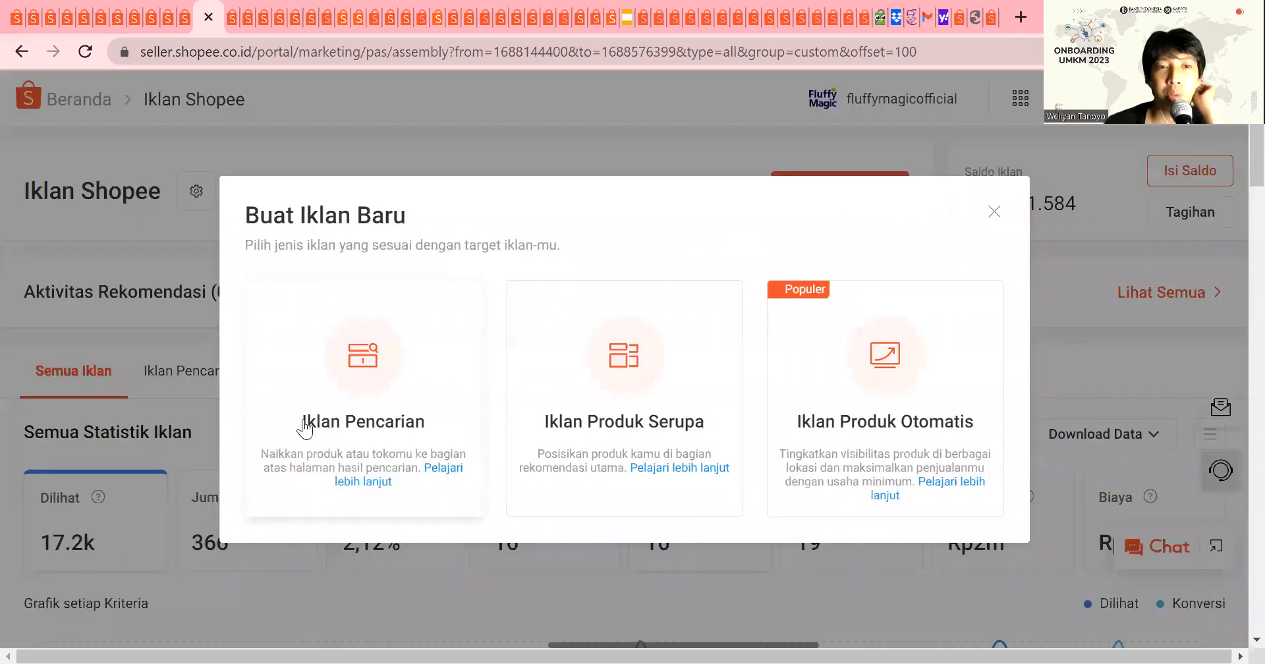
{"action": "left_click", "coordinate": [355, 405]}
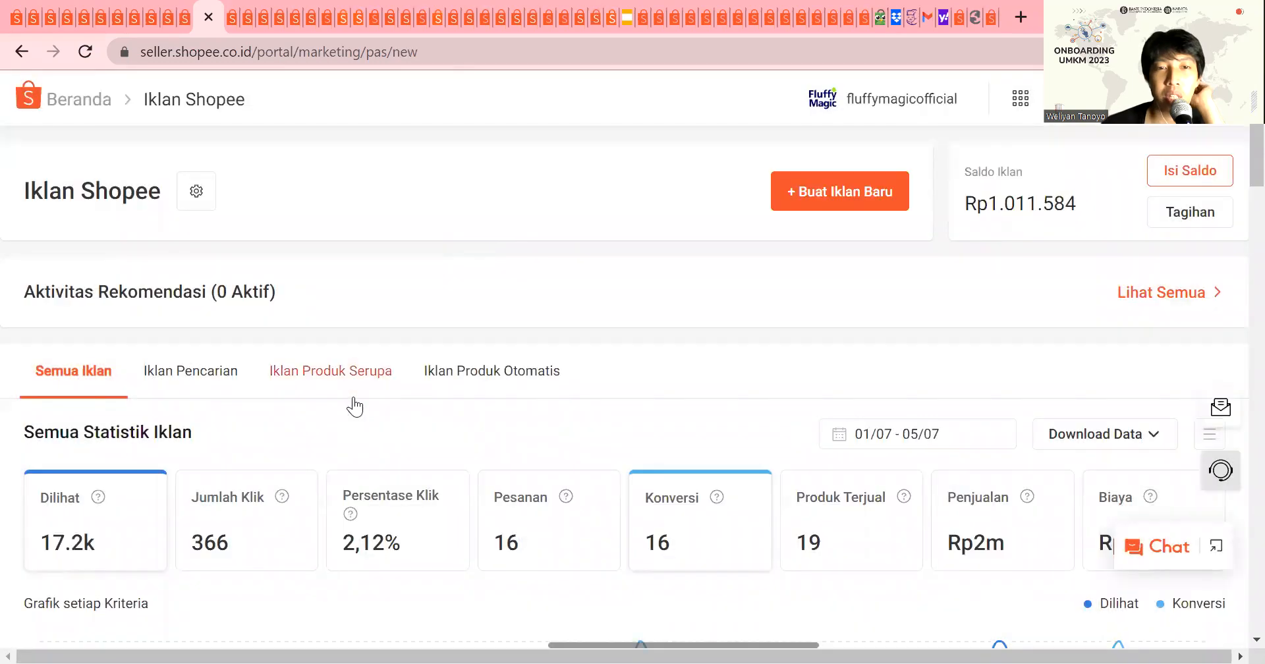
{"action": "left_click", "coordinate": [719, 336]}
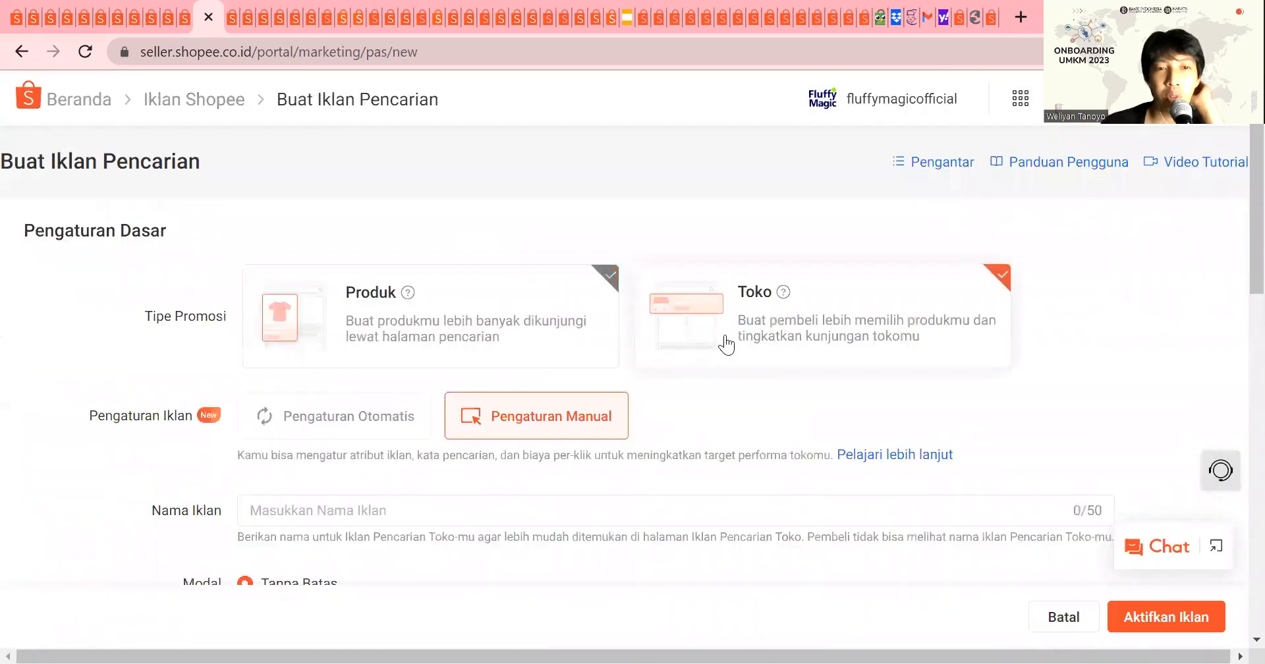
{"action": "scroll", "coordinate": [229, 402], "scroll_direction": "down", "scroll_amount": 1}
{"action": "scroll", "coordinate": [229, 402], "scroll_direction": "up", "scroll_amount": 1}
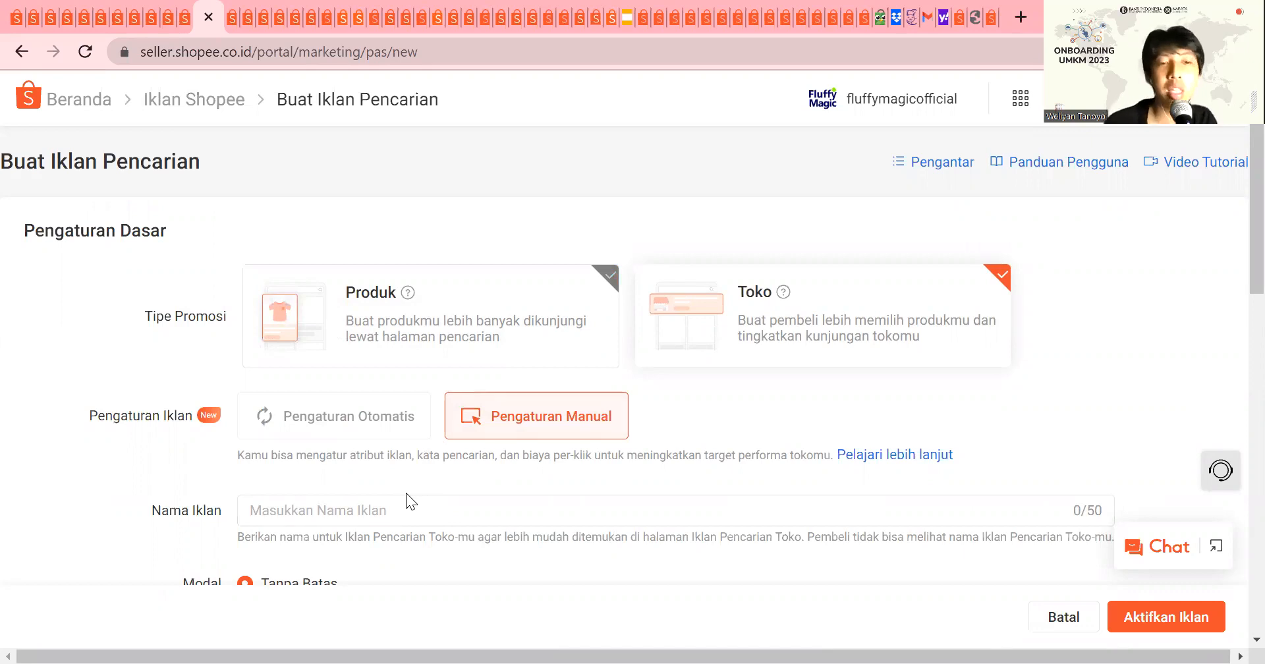
Step: Name the shop search ad "Obat Flu Kucing"
{"action": "left_click", "coordinate": [305, 517]}
{"action": "scroll", "coordinate": [306, 514], "scroll_direction": "down", "scroll_amount": 2}
{"action": "scroll", "coordinate": [326, 520], "scroll_direction": "down", "scroll_amount": 1}
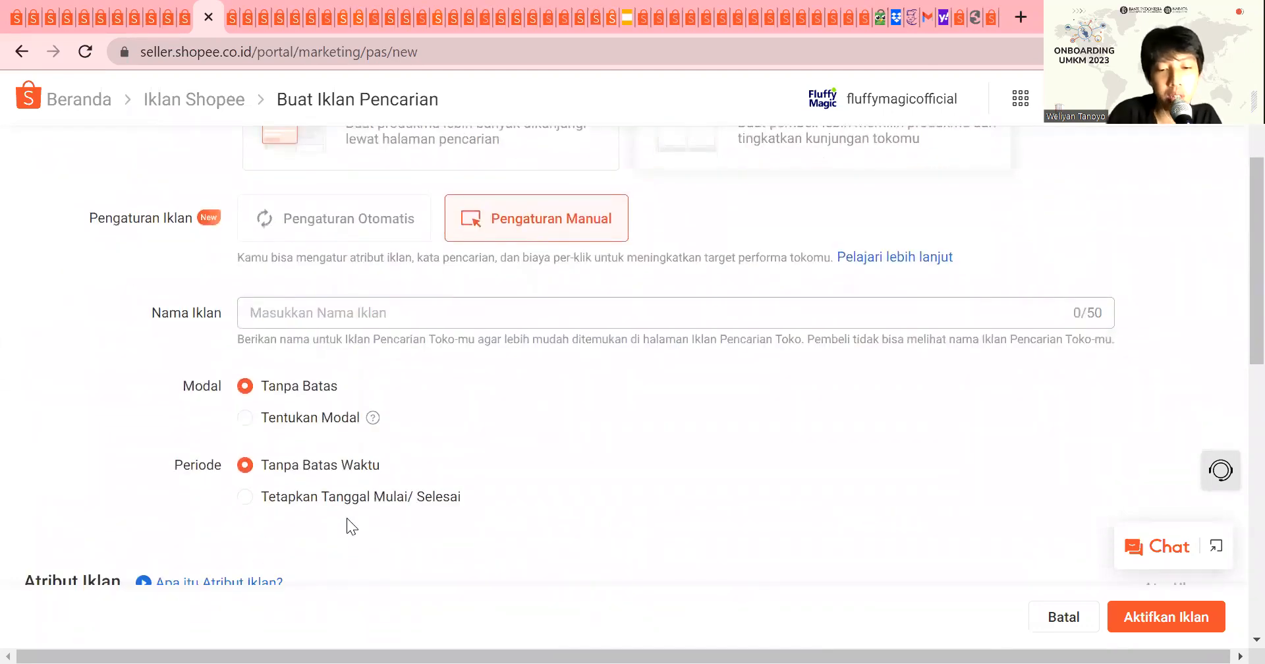
{"action": "type", "text": "Obat Fl"}
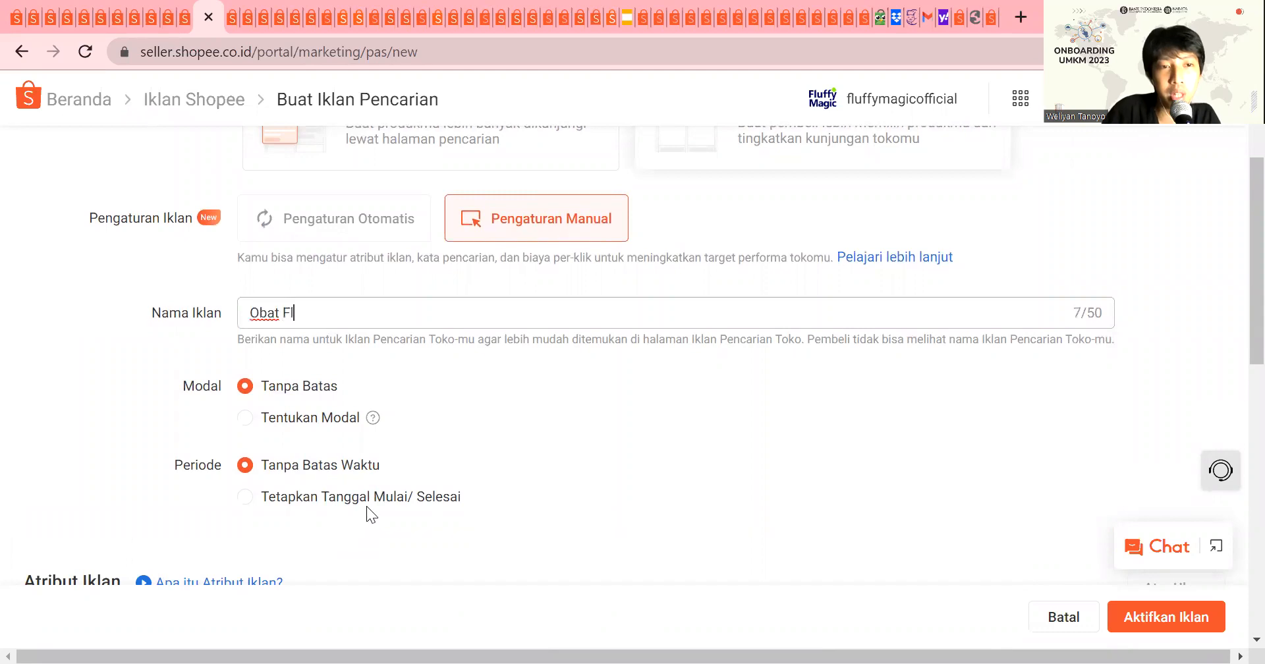
{"action": "type", "text": "u Kucing"}
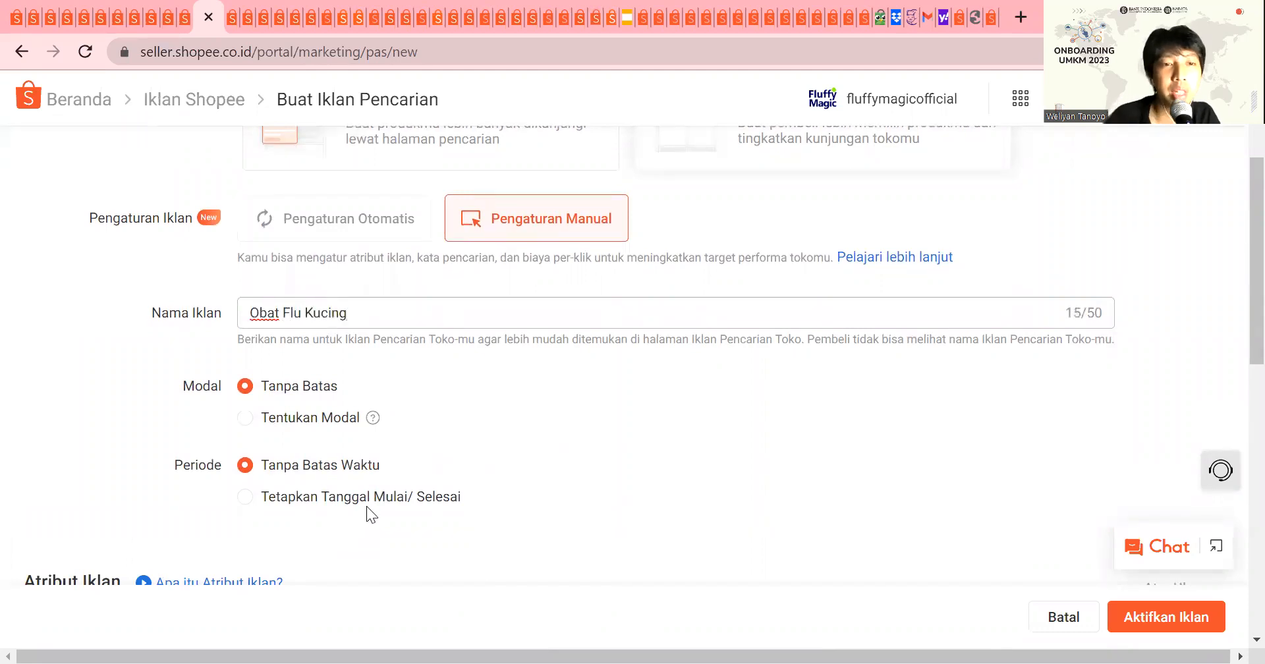
{"action": "scroll", "coordinate": [338, 415], "scroll_direction": "down", "scroll_amount": 2}
{"action": "scroll", "coordinate": [336, 413], "scroll_direction": "up", "scroll_amount": 2}
{"action": "scroll", "coordinate": [322, 395], "scroll_direction": "down", "scroll_amount": 1}
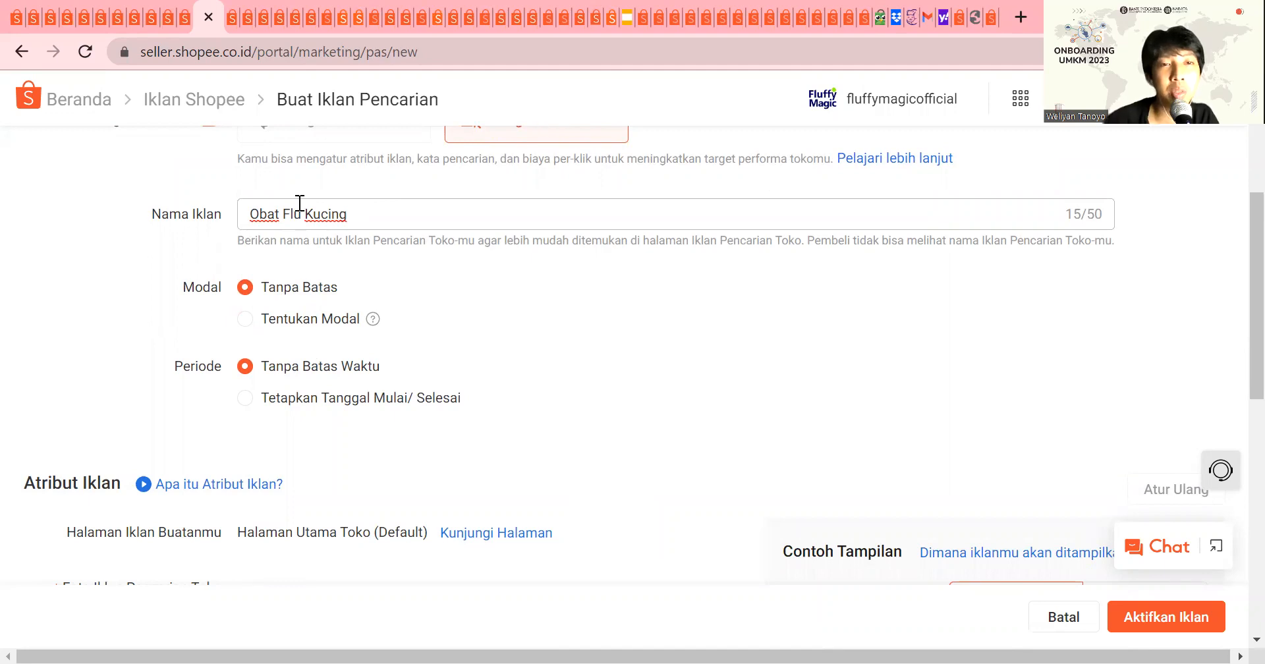
Step: Limit the ad's budget to a daily Modal Harian of Rp 5000
{"action": "left_click", "coordinate": [334, 248]}
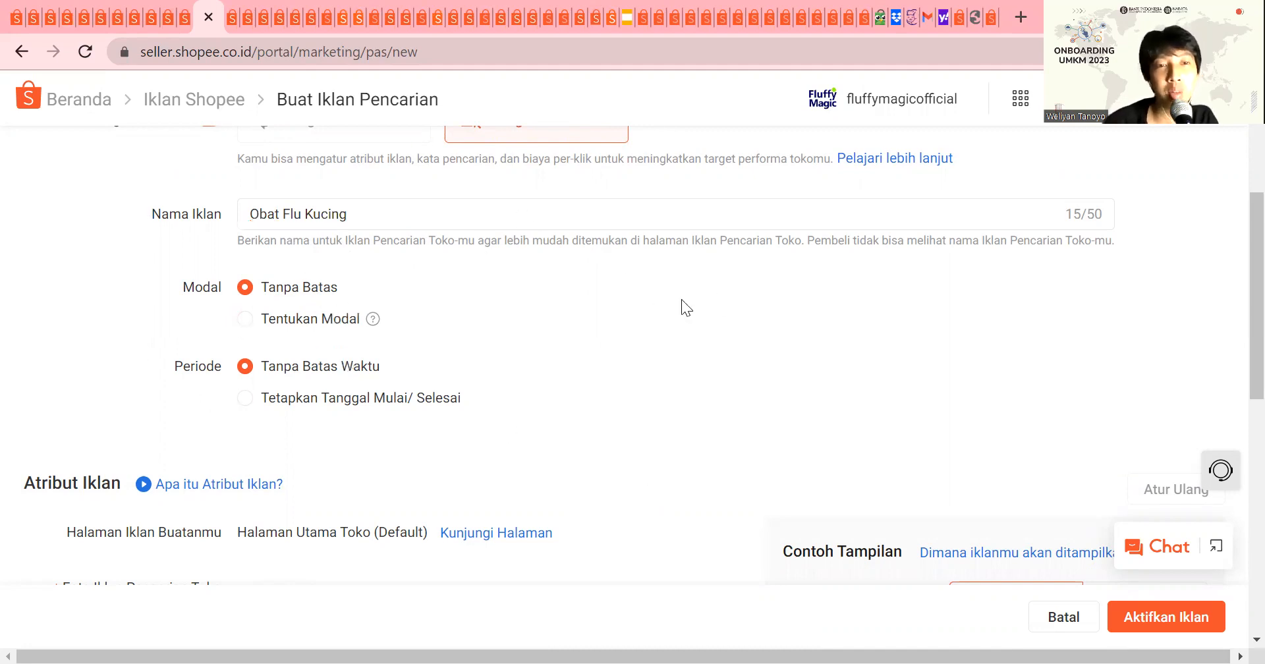
{"action": "left_click", "coordinate": [331, 336]}
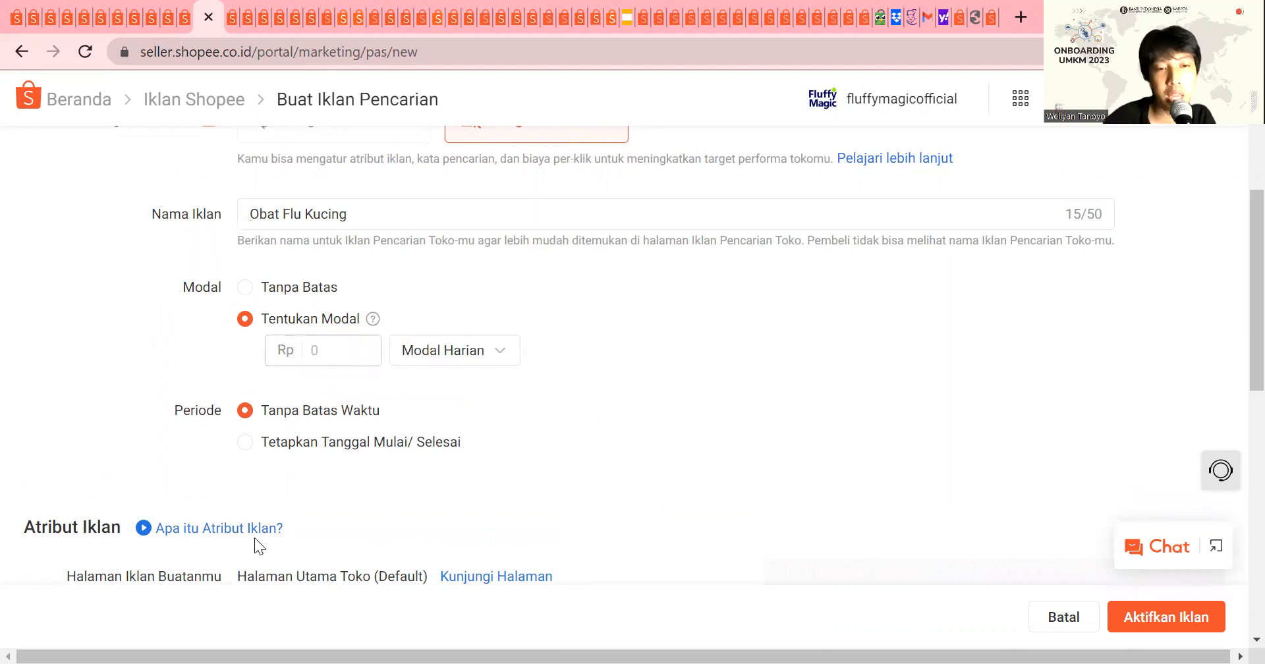
{"action": "type", "text": "5000"}
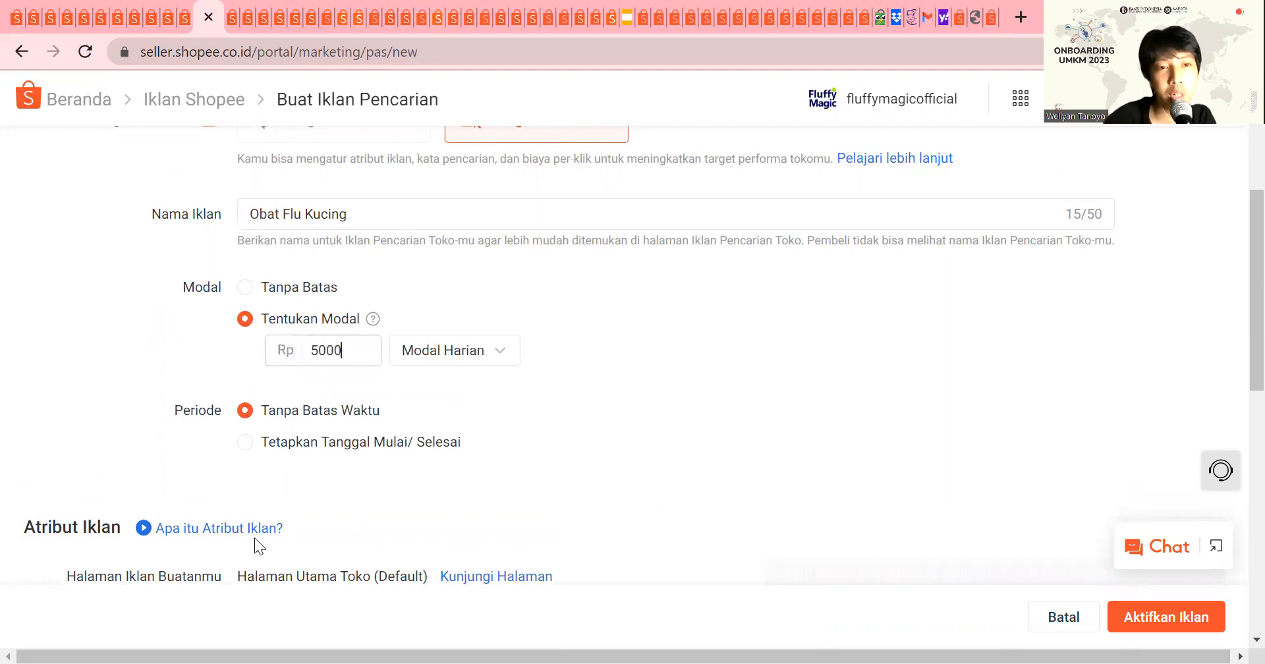
Step: Replace the shop ad's slogan with "Obat Flu Pada Kucing"
{"action": "scroll", "coordinate": [331, 451], "scroll_direction": "down", "scroll_amount": 6}
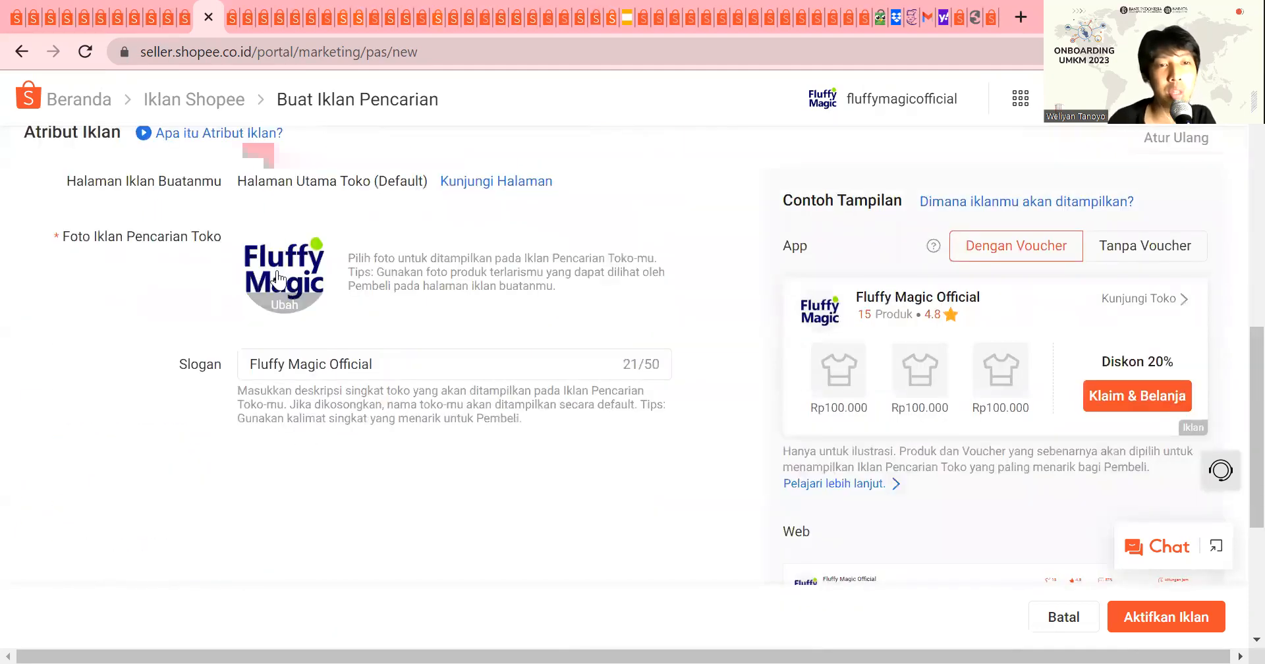
{"action": "left_click_drag", "start_coordinate": [392, 368], "coordinate": [236, 364]}
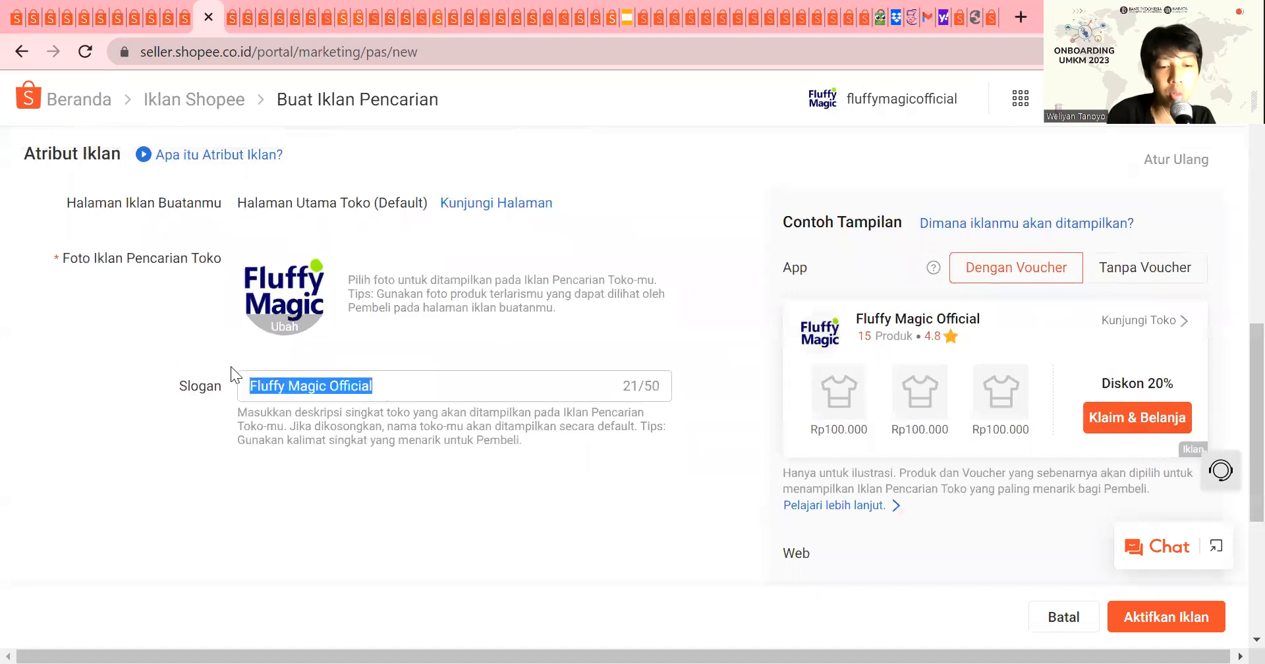
{"action": "type", "text": "Oba"}
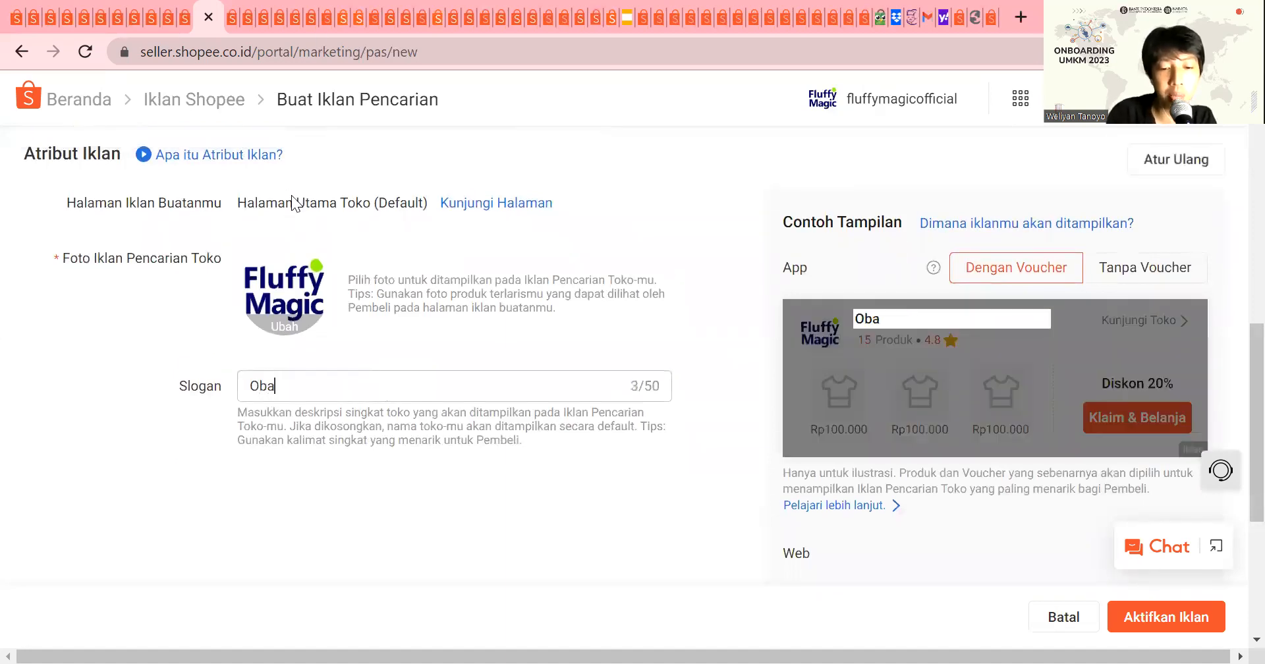
{"action": "type", "text": "ti F"}
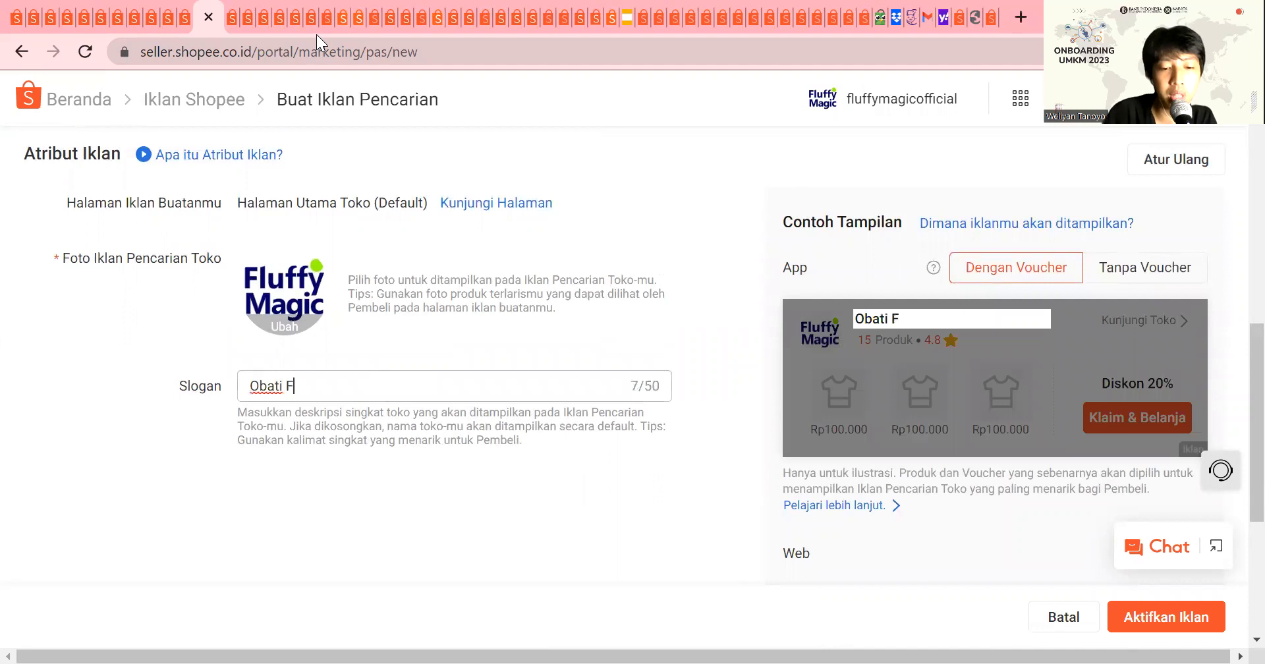
{"action": "type", "text": "lu Pada Kucing"}
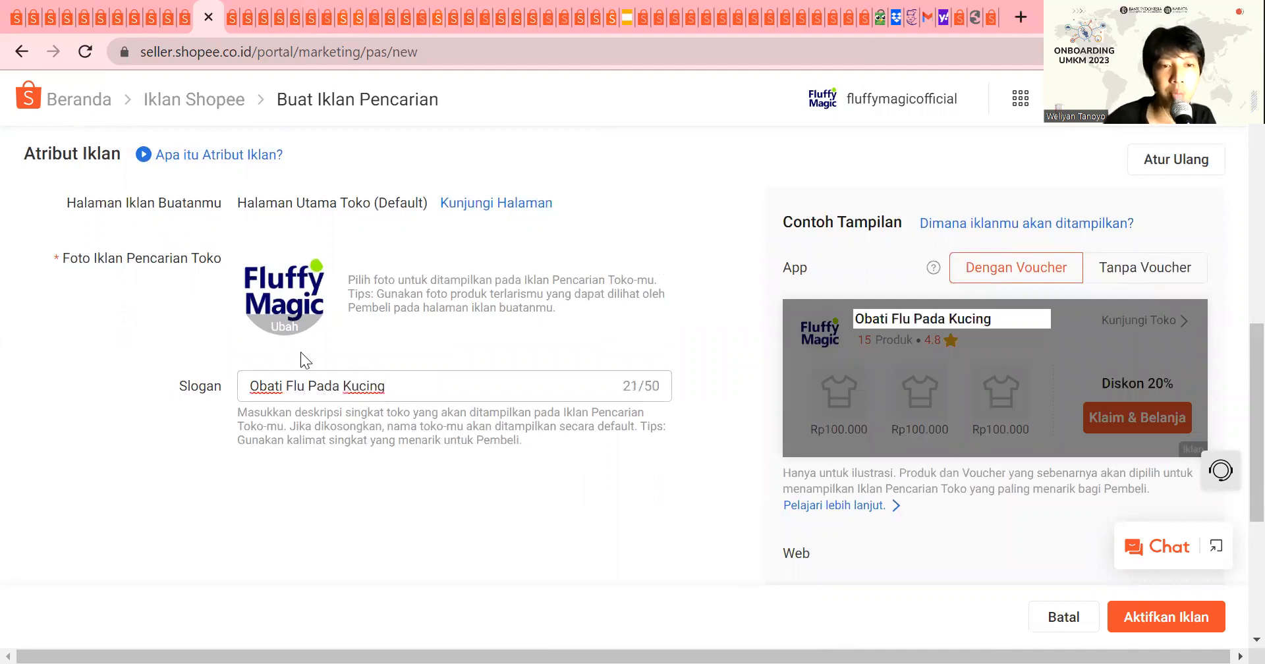
{"action": "left_click", "coordinate": [287, 384]}
{"action": "key", "text": "BackSpace"}
{"action": "key", "text": "BackSpace"}
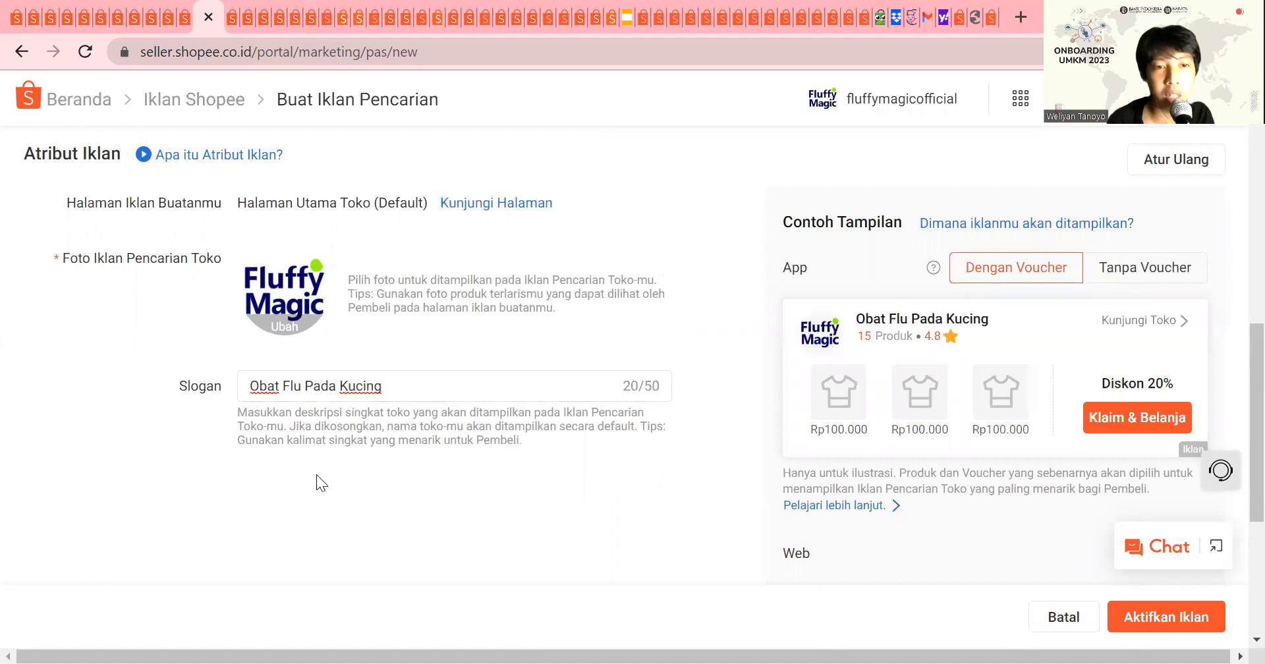
Step: Reword the slogan to "Obat Flu Kucing Manjur" by removing "Pada" and adding "Manjur"
{"action": "left_click", "coordinate": [464, 391]}
{"action": "type", "text": "Manjur"}
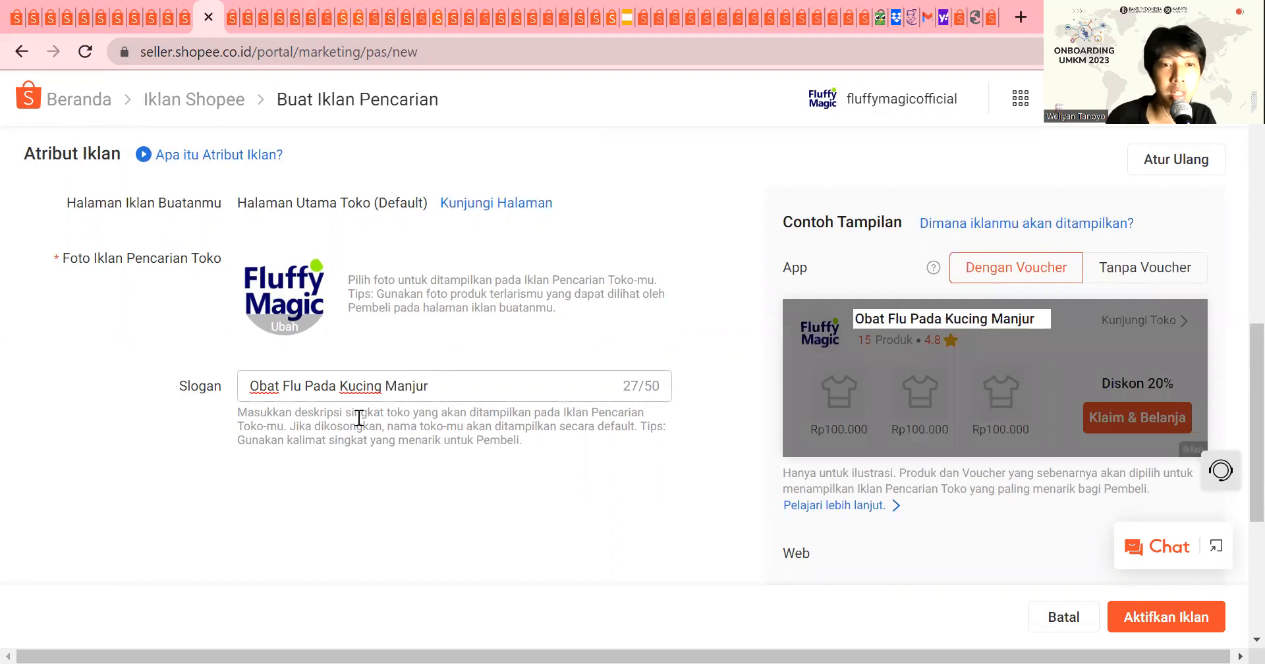
{"action": "double_click", "coordinate": [327, 385]}
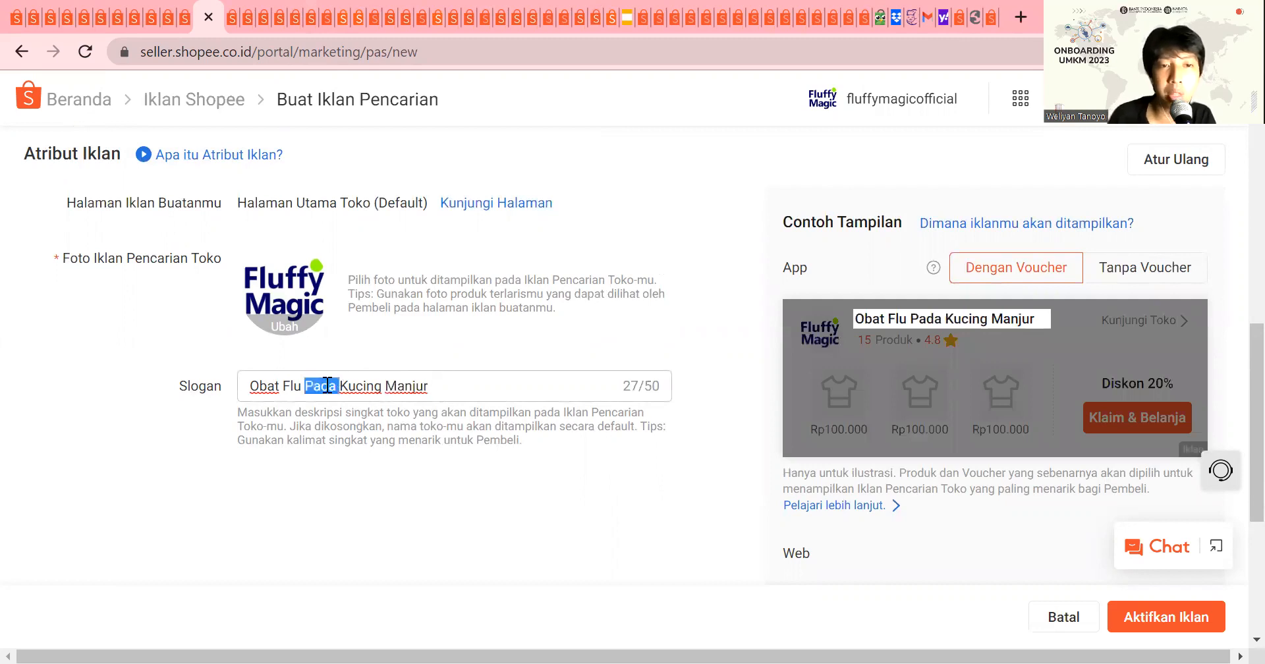
{"action": "key", "text": "BackSpace"}
{"action": "key", "text": "BackSpace"}
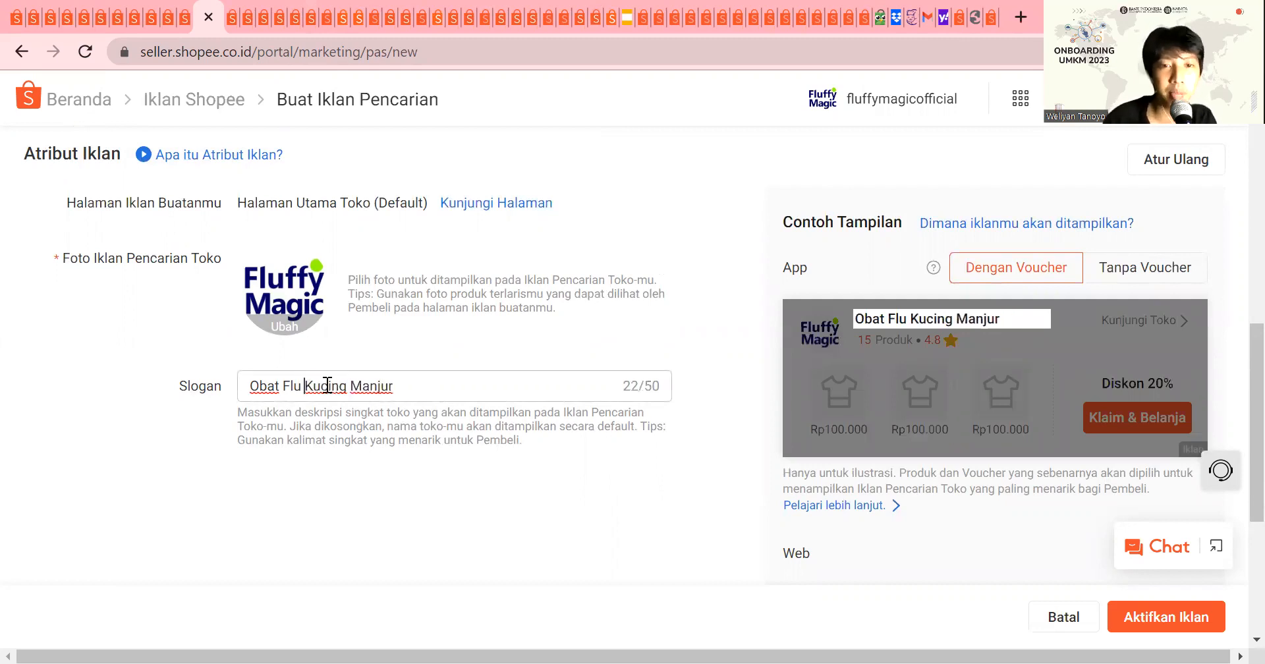
{"action": "left_click", "coordinate": [502, 402]}
{"action": "left_click", "coordinate": [472, 389]}
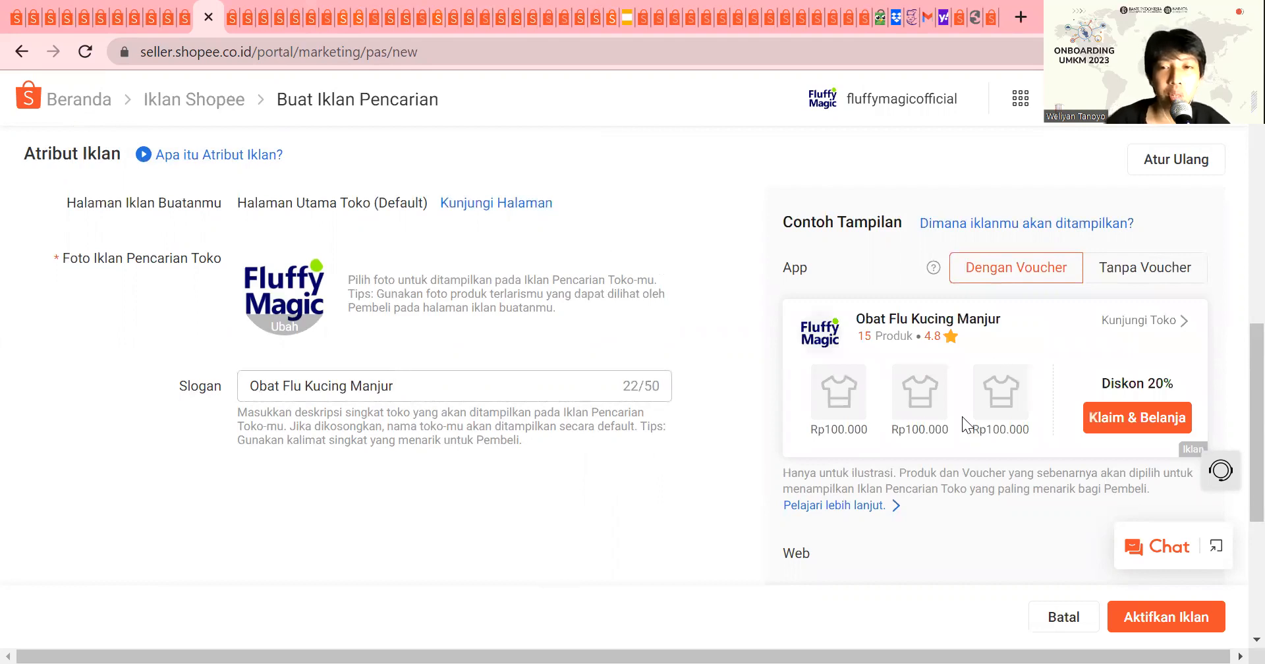
Step: Preview how the shop ad is displayed on a computer and close the preview
{"action": "scroll", "coordinate": [962, 417], "scroll_direction": "down", "scroll_amount": 5}
{"action": "left_click", "coordinate": [1011, 289]}
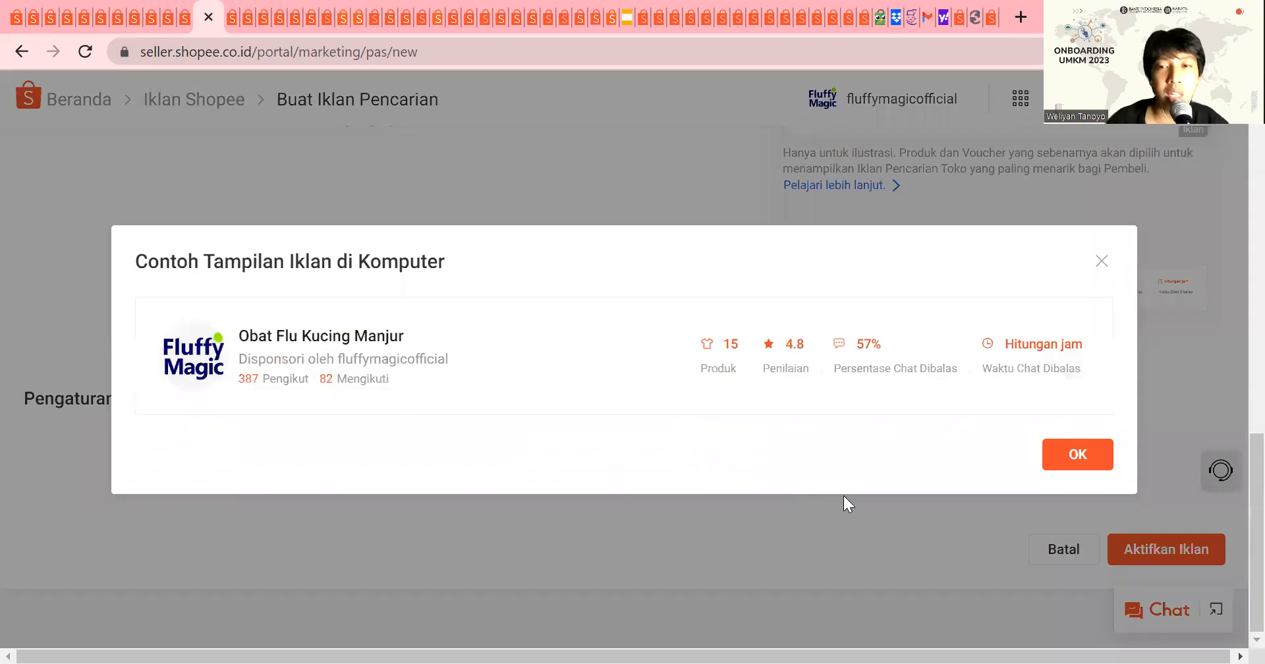
{"action": "left_click", "coordinate": [1084, 454]}
Step: Switch the keyword settings to manual selection and bulk-delete all suggested keywords except "obat flu kucing"
{"action": "left_click", "coordinate": [294, 451]}
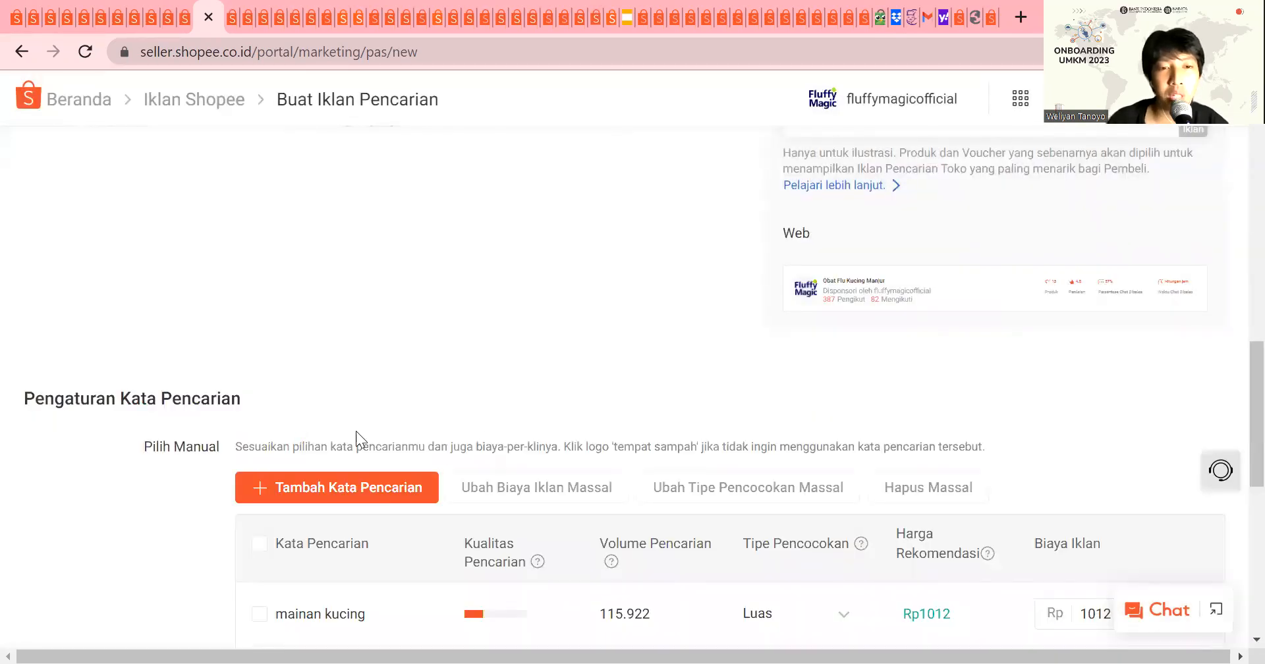
{"action": "scroll", "coordinate": [356, 395], "scroll_direction": "down", "scroll_amount": 6}
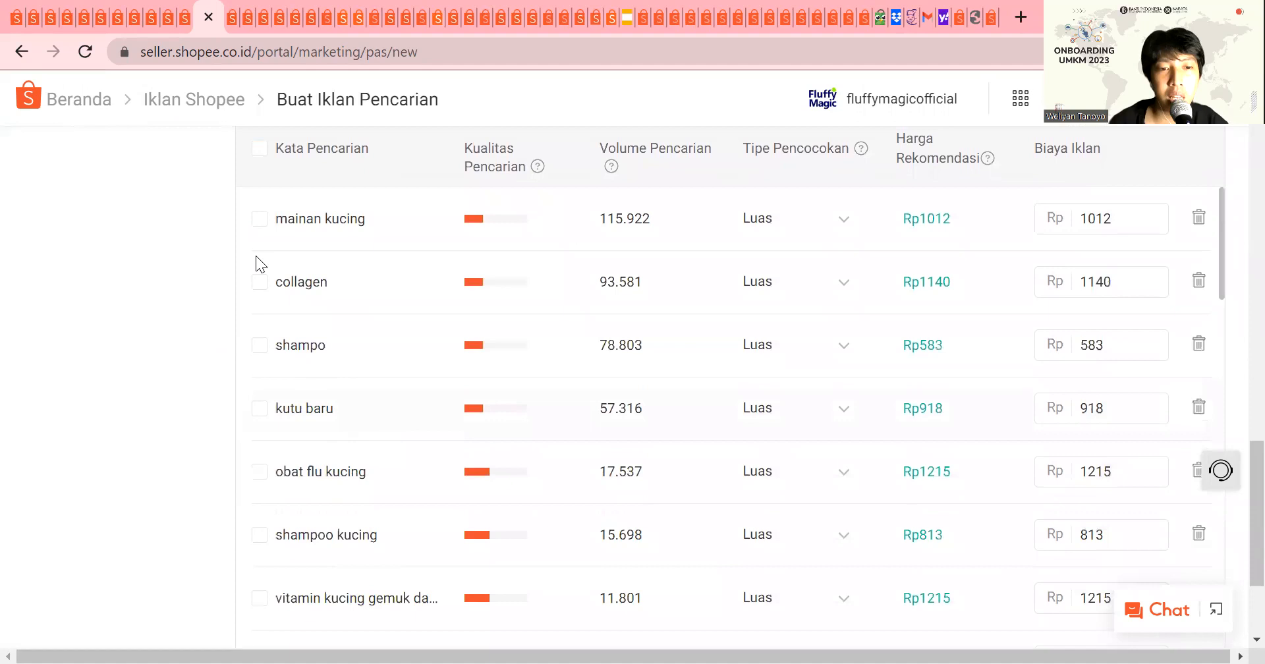
{"action": "left_click", "coordinate": [257, 151]}
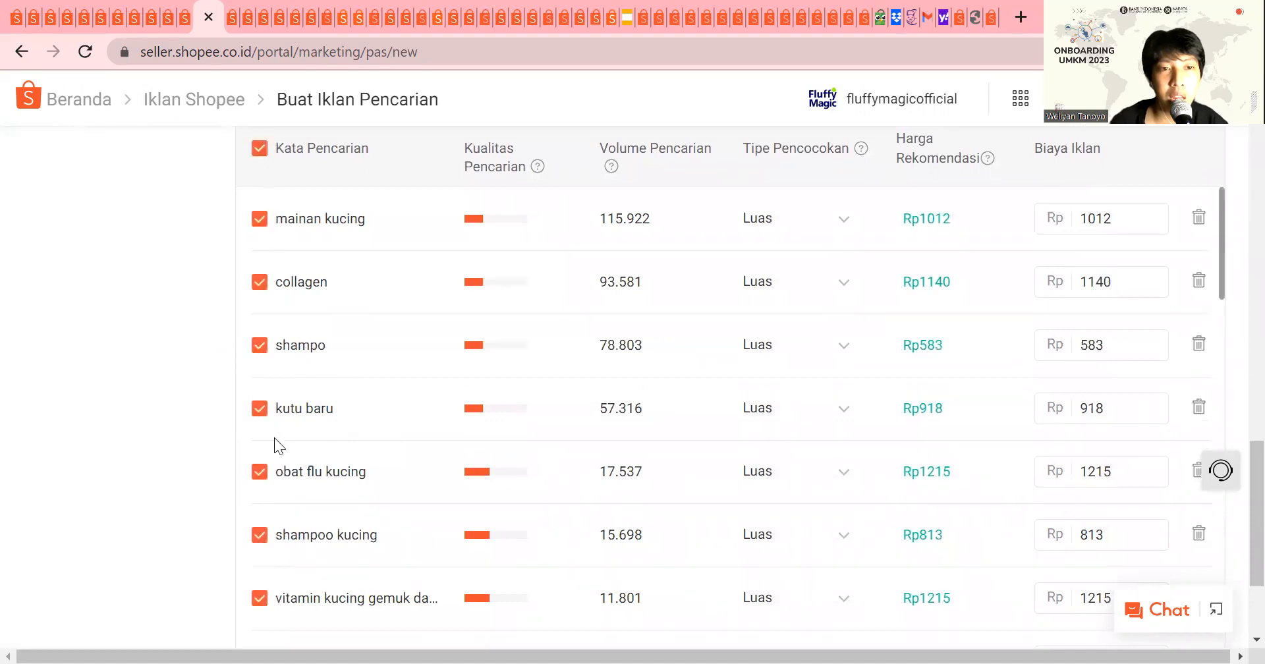
{"action": "left_click", "coordinate": [260, 471]}
{"action": "scroll", "coordinate": [326, 470], "scroll_direction": "down", "scroll_amount": 10}
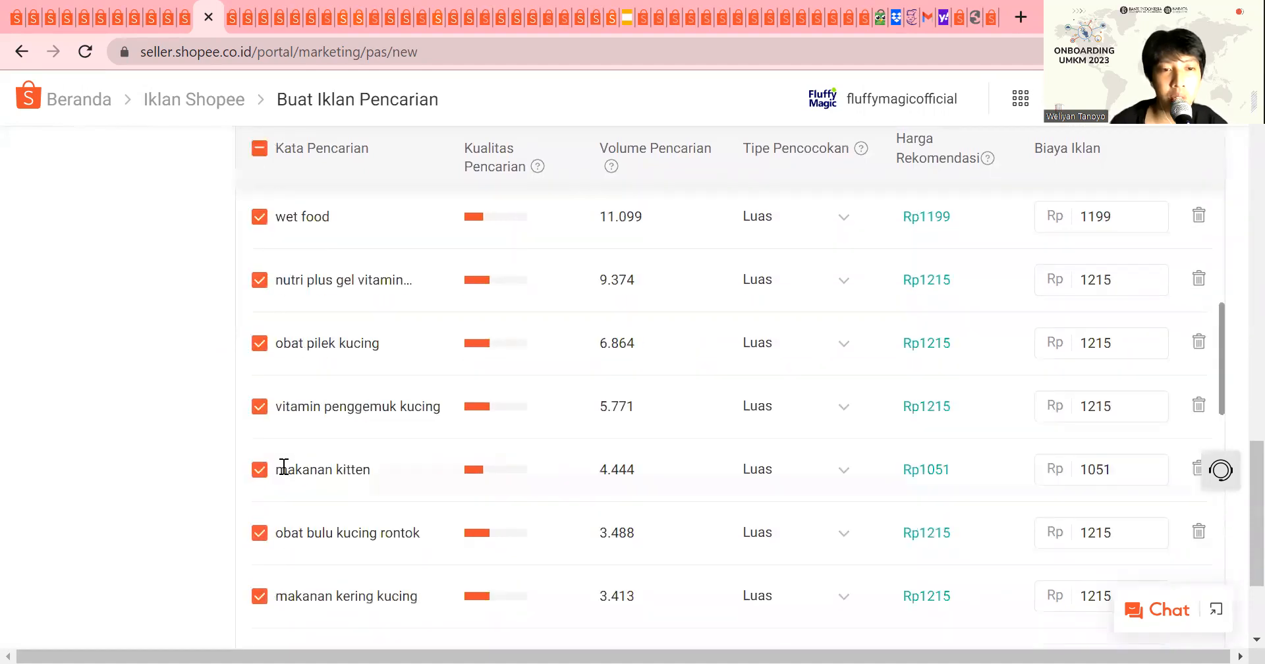
{"action": "scroll", "coordinate": [422, 517], "scroll_direction": "down", "scroll_amount": 10}
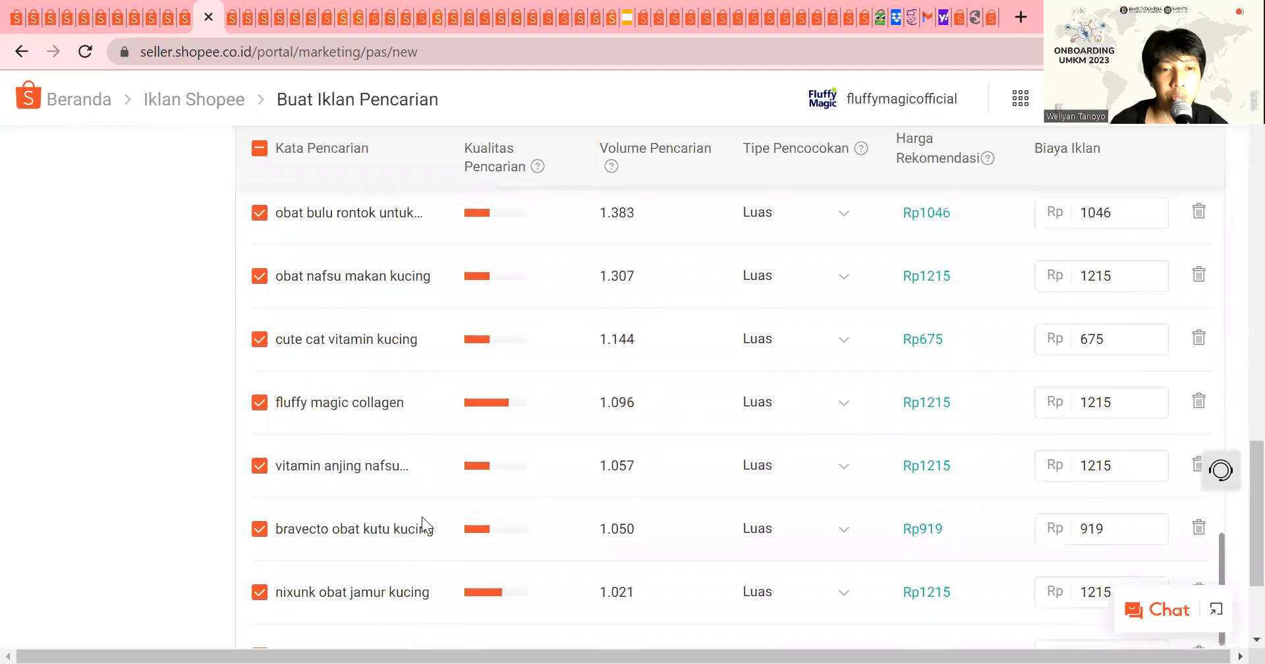
{"action": "scroll", "coordinate": [671, 472], "scroll_direction": "up", "scroll_amount": 15}
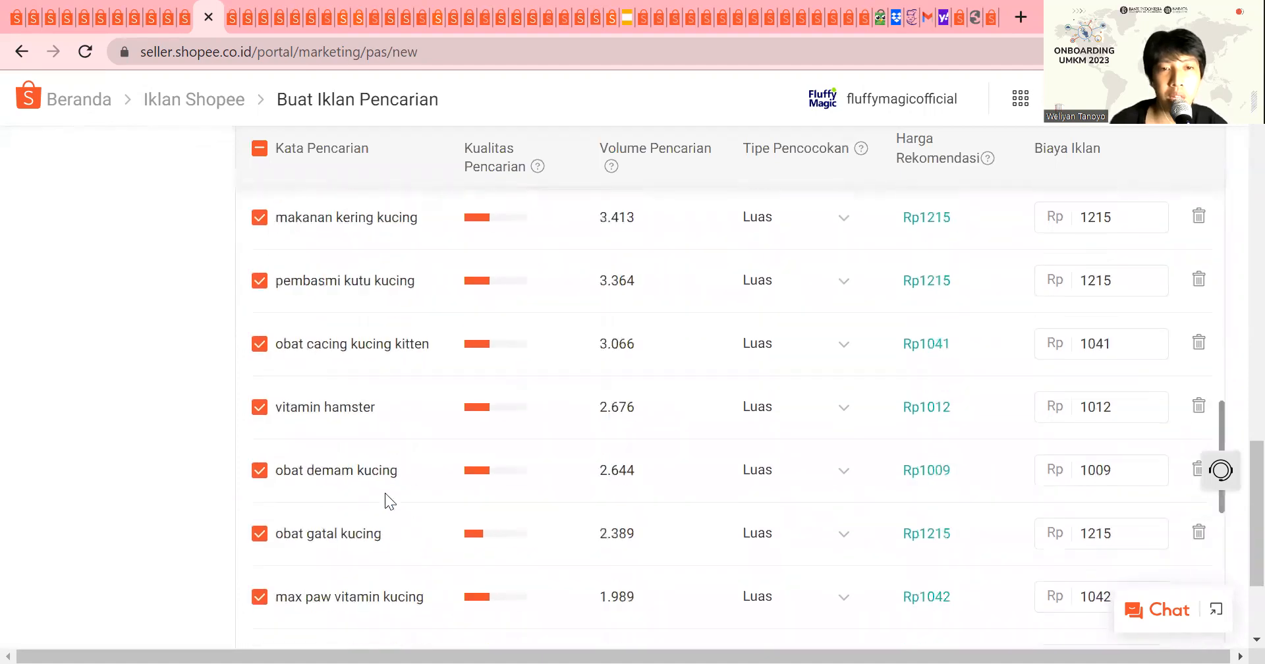
{"action": "left_click", "coordinate": [912, 491]}
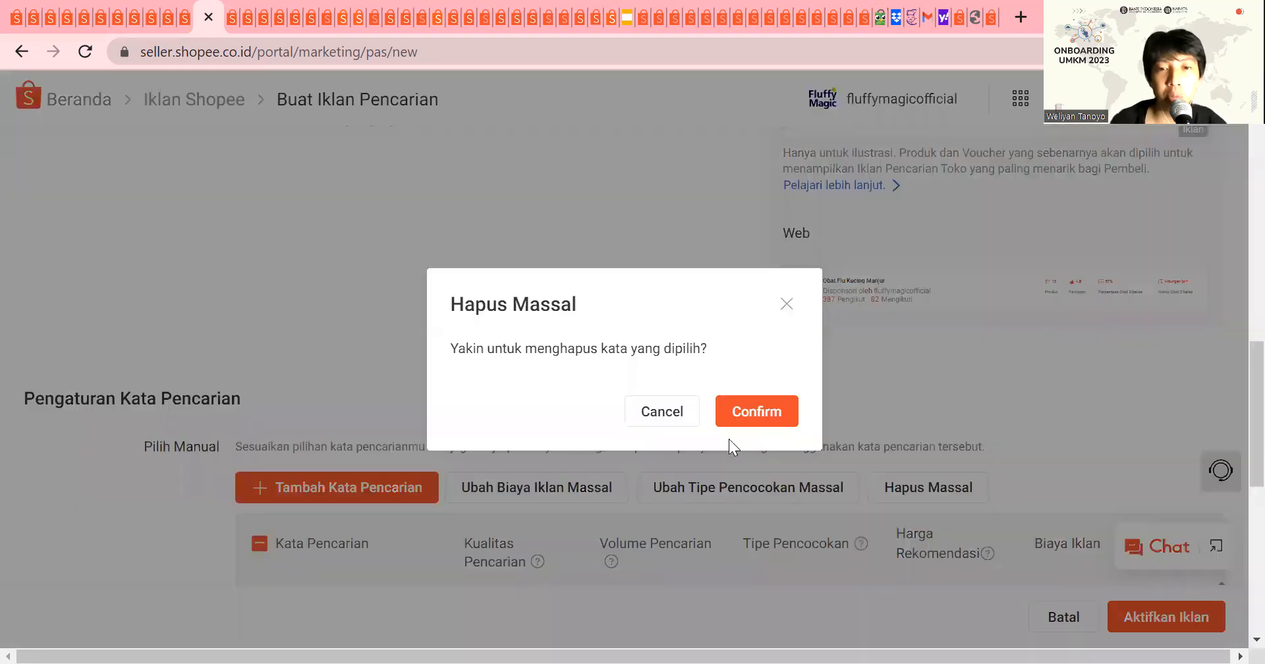
{"action": "left_click", "coordinate": [758, 427]}
Step: Search the keyword suggestions for "flu kucing" and add "obat pilek kucing", "obat flu kucing ampuh" and "flu kucing"
{"action": "left_click", "coordinate": [403, 487]}
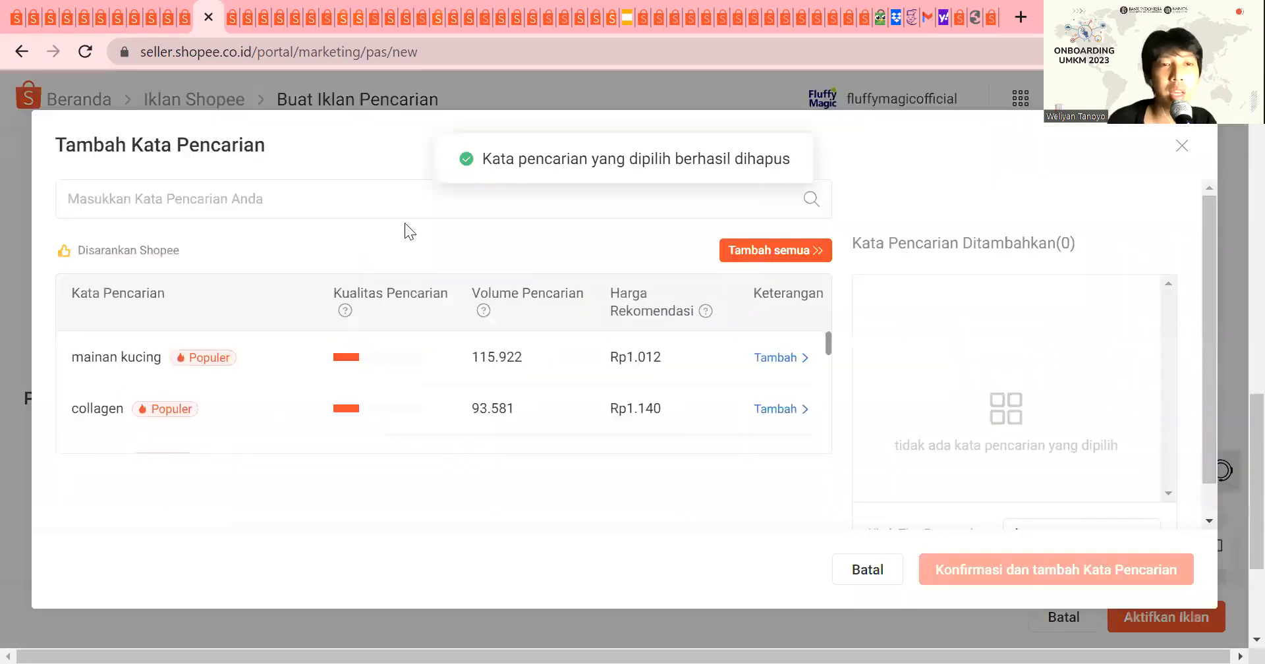
{"action": "type", "text": "flu kucing"}
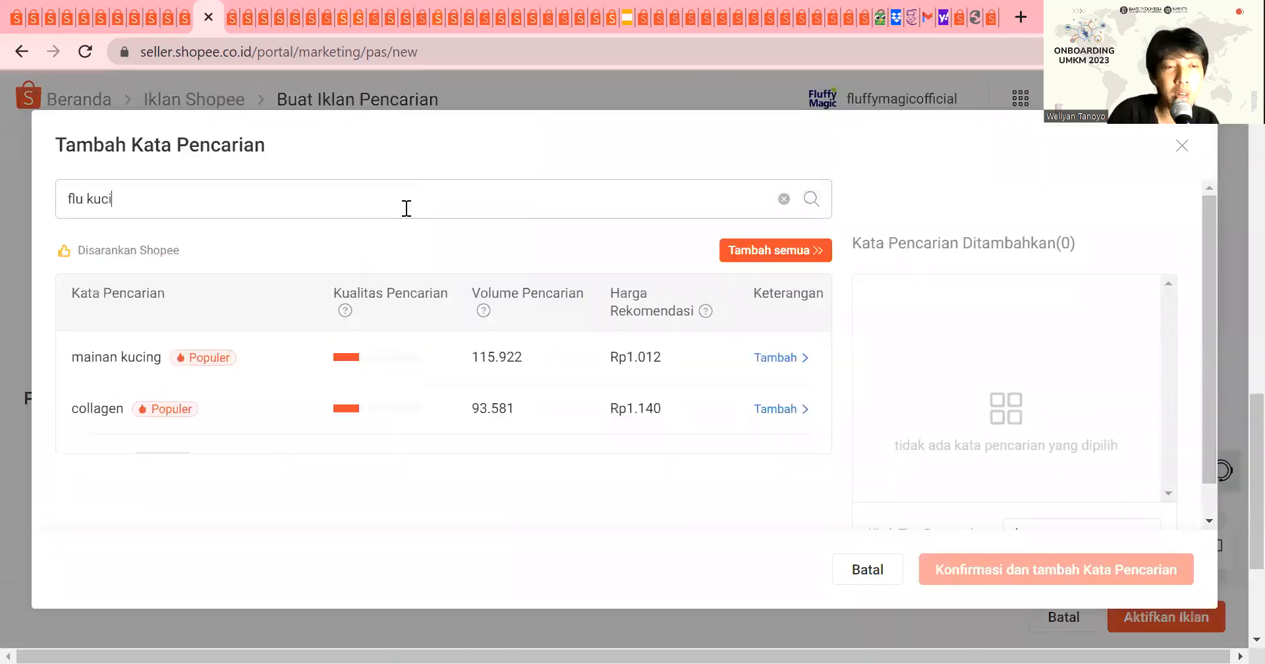
{"action": "key", "text": "Return"}
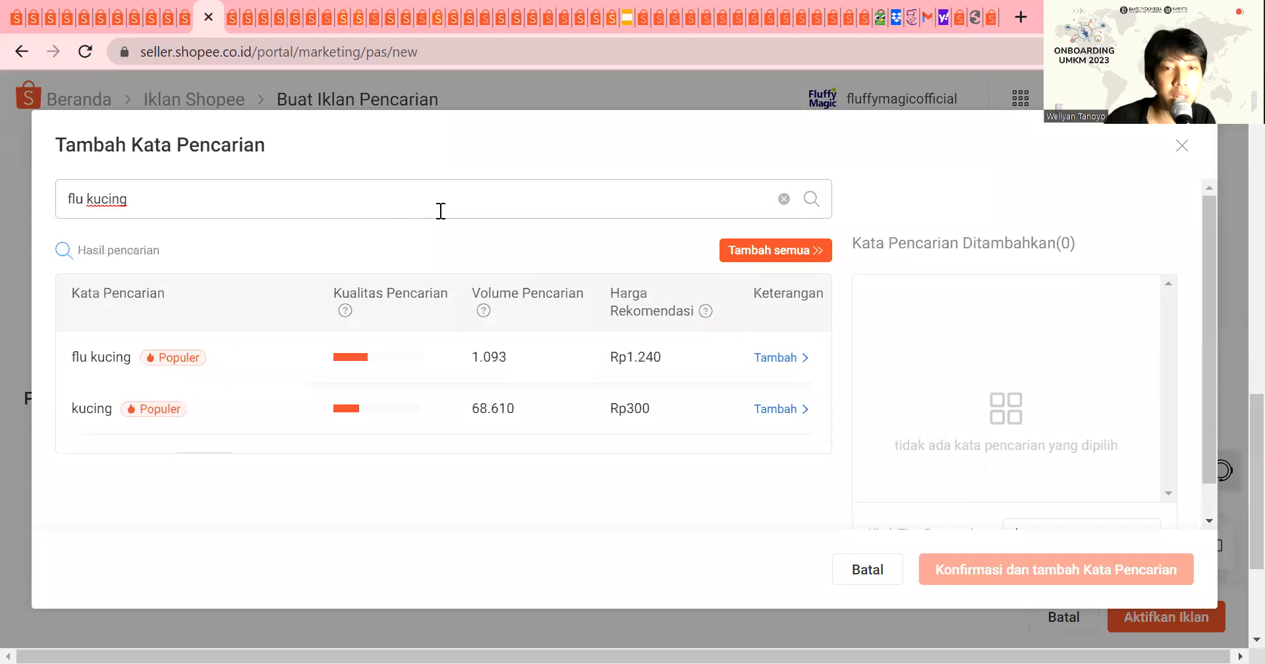
{"action": "scroll", "coordinate": [240, 371], "scroll_direction": "down", "scroll_amount": 2}
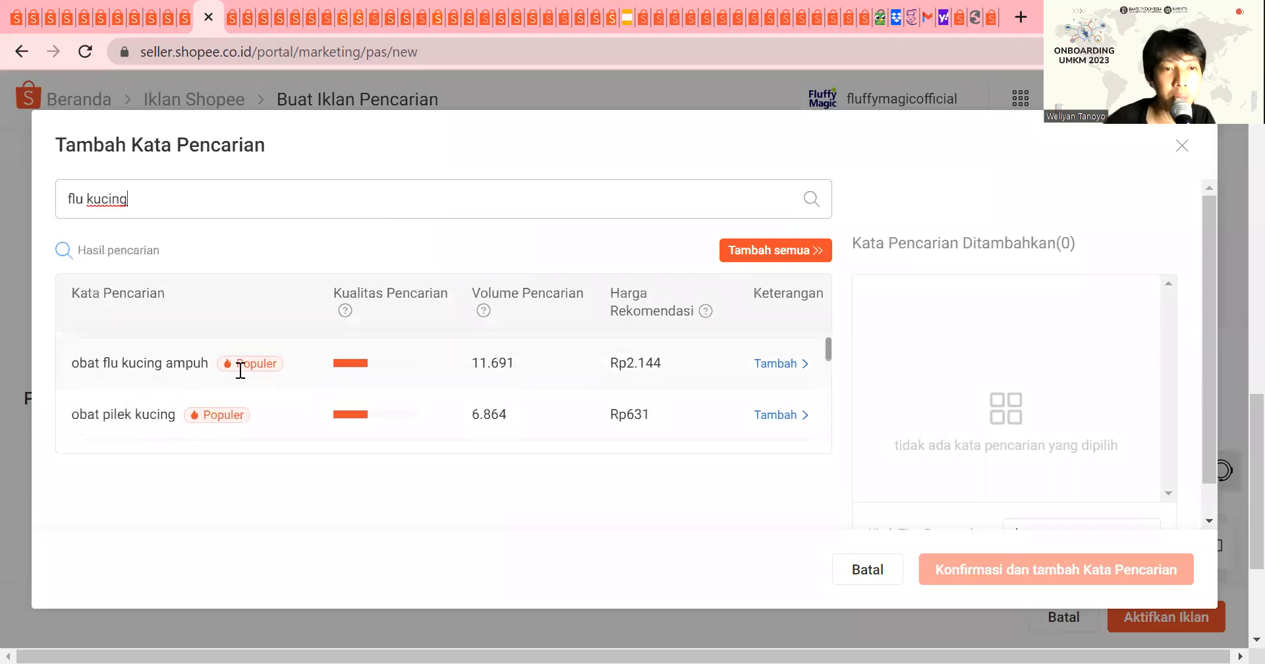
{"action": "left_click", "coordinate": [791, 423]}
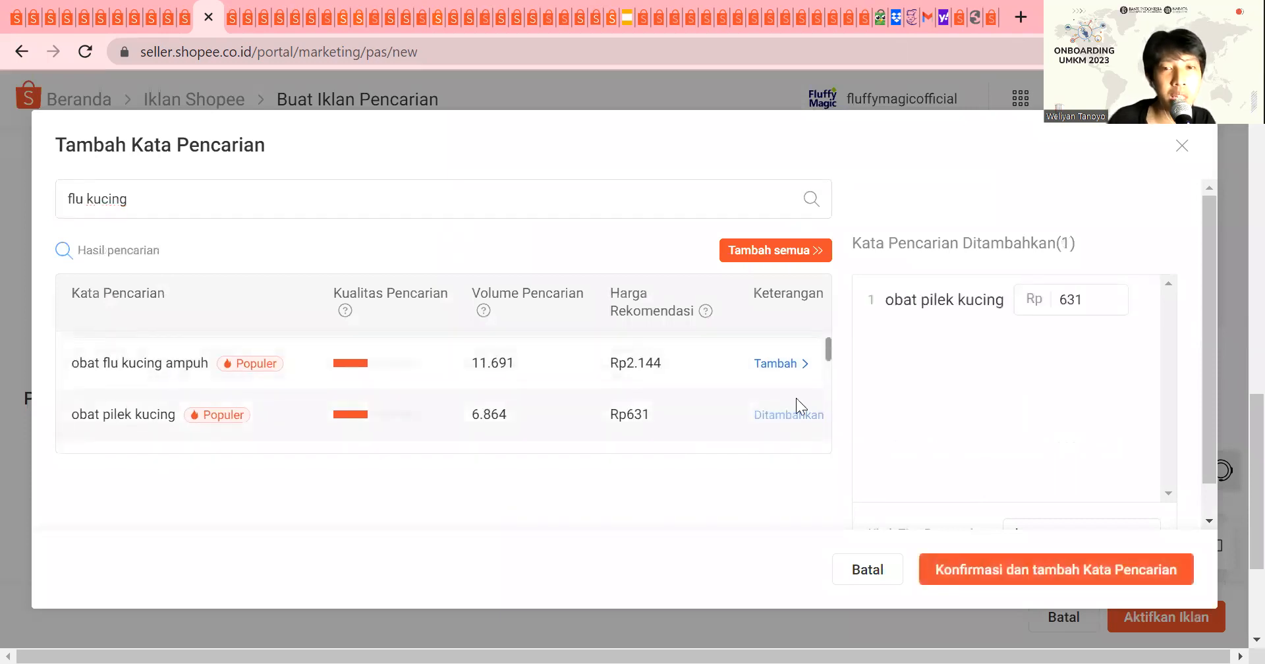
{"action": "left_click", "coordinate": [771, 363]}
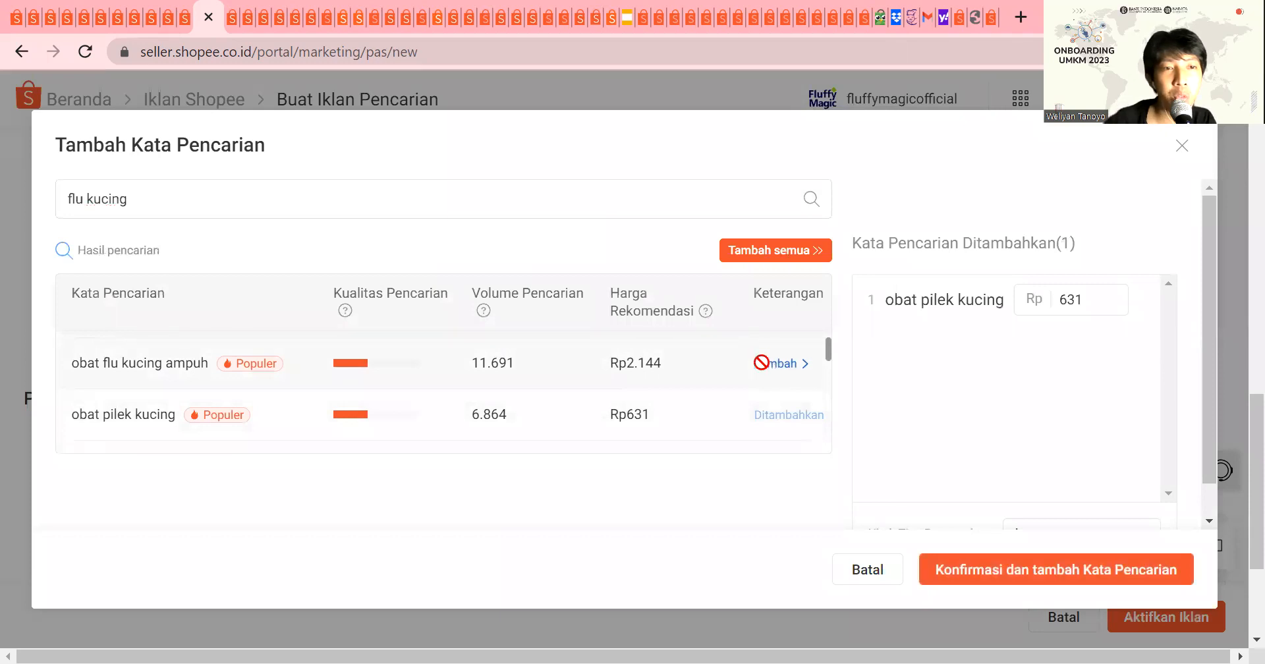
{"action": "left_click", "coordinate": [767, 358]}
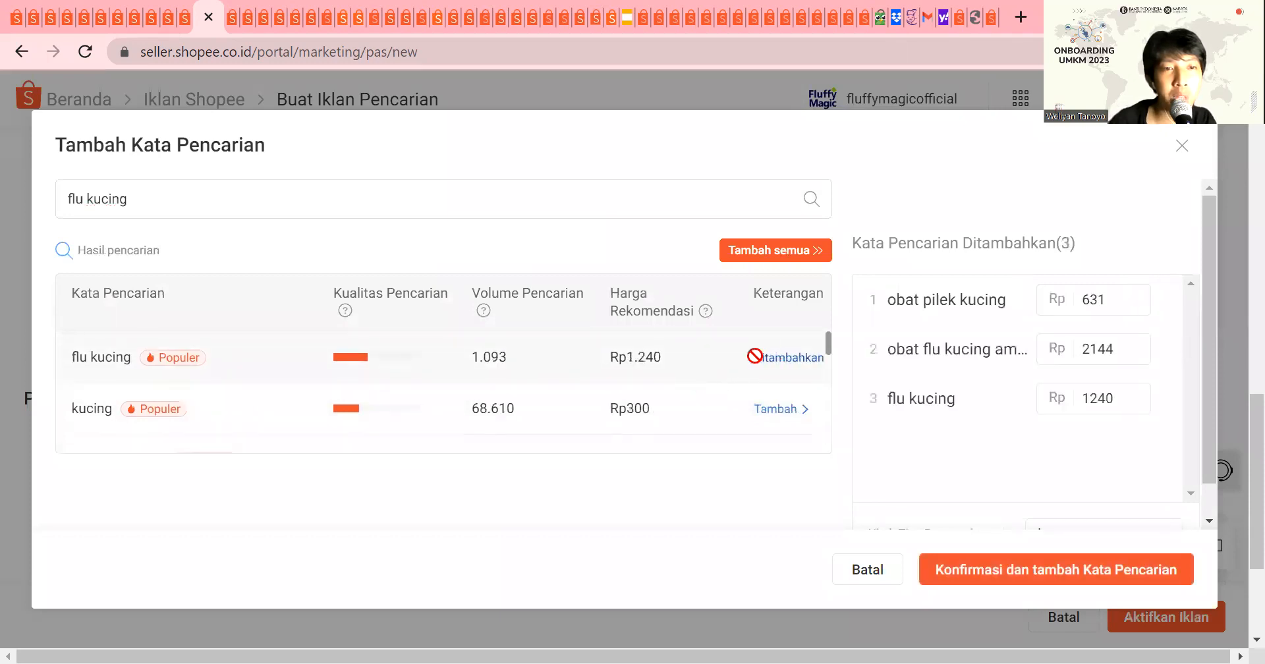
Step: Add the keywords "obat kucing flu", "obat flu kucing terbaik" and "obat flu kucing parah" from the search results
{"action": "scroll", "coordinate": [700, 364], "scroll_direction": "down", "scroll_amount": 3}
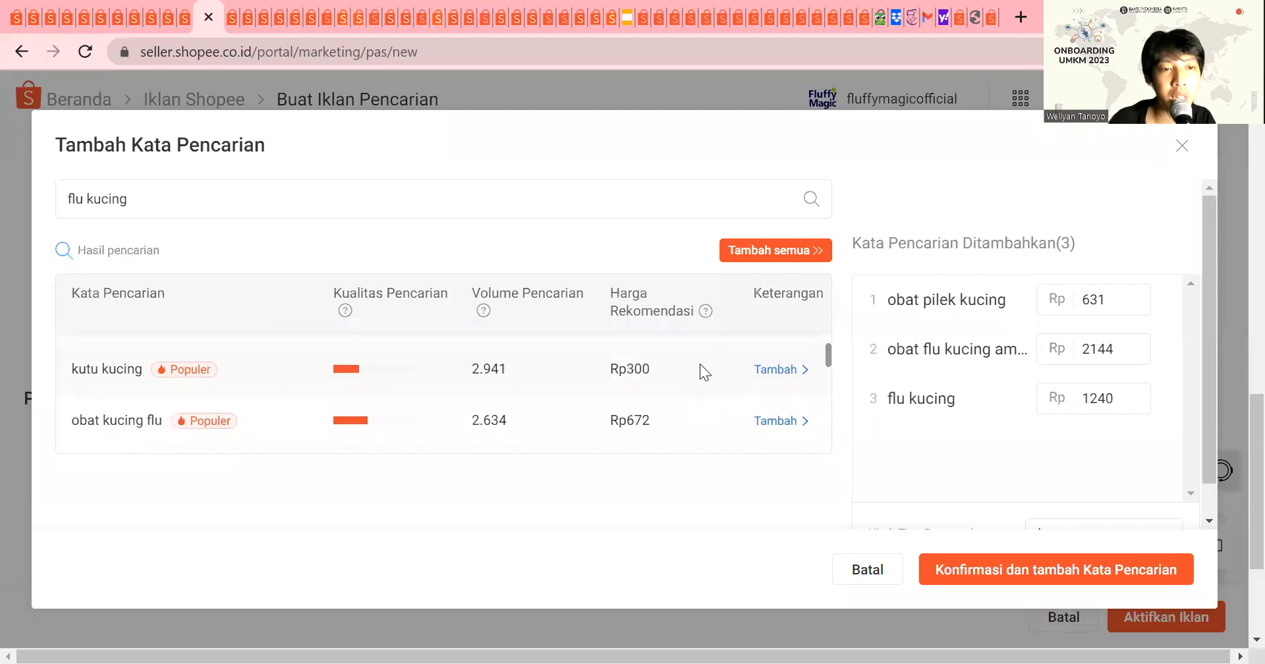
{"action": "left_click", "coordinate": [784, 425]}
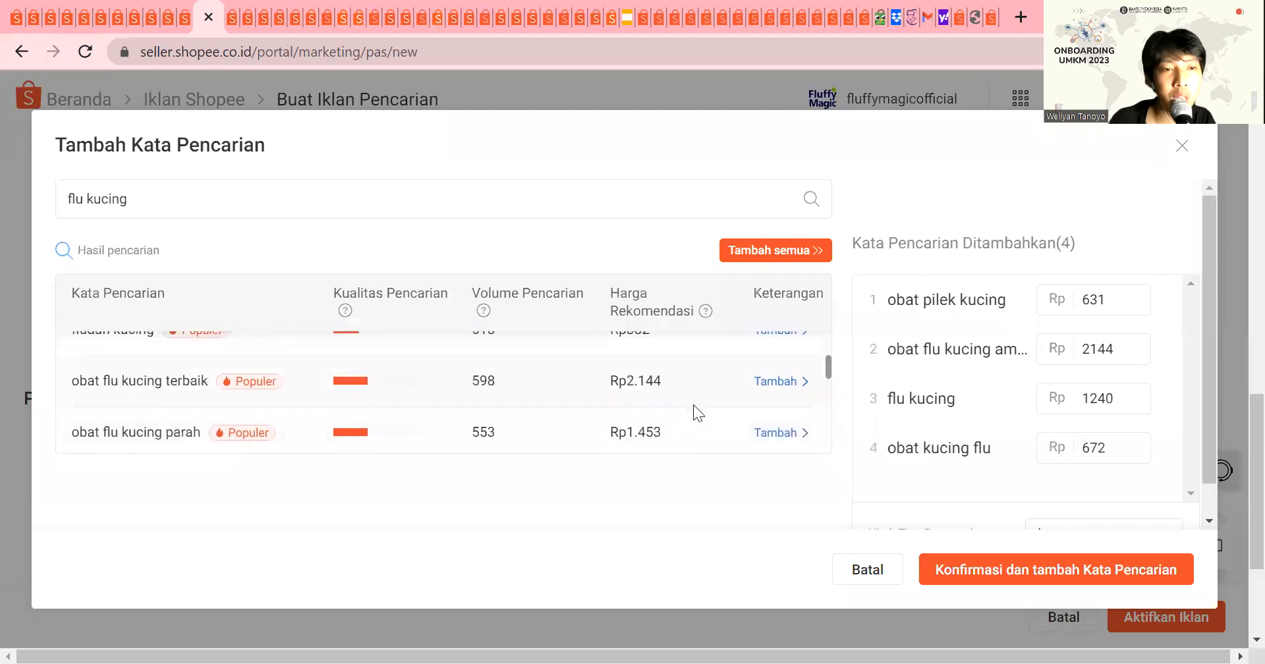
{"action": "left_click", "coordinate": [765, 388]}
{"action": "left_click", "coordinate": [771, 432]}
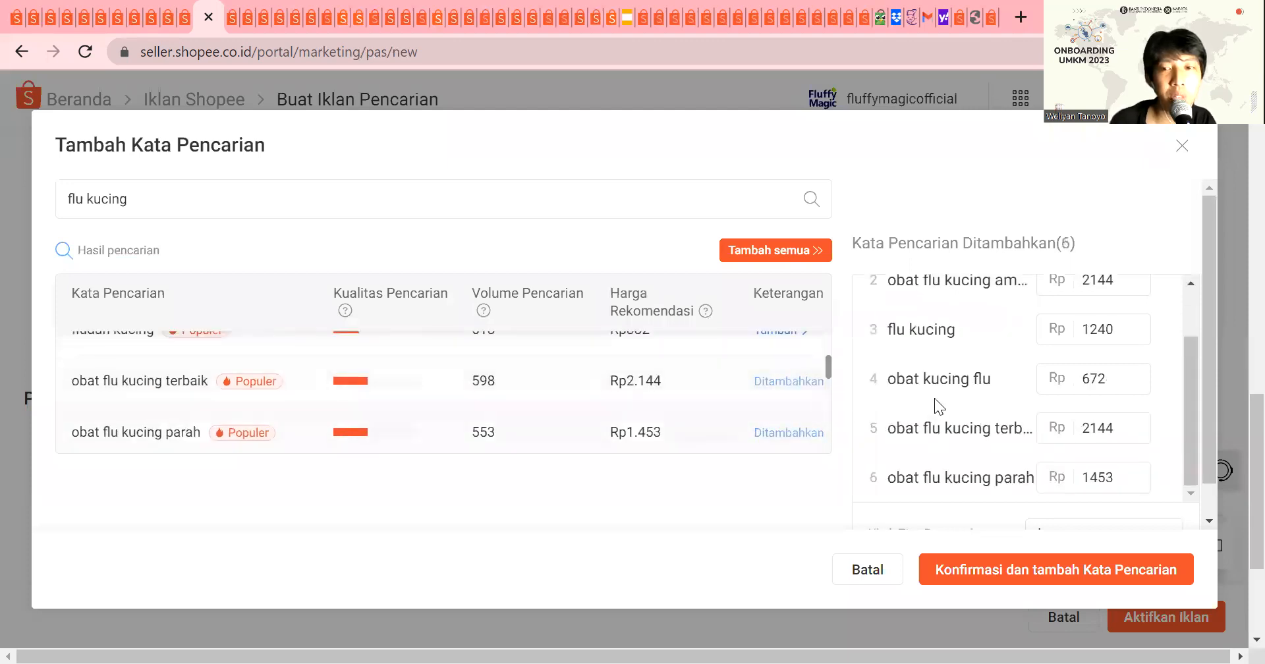
Step: Set the bids for the added keywords "obat pilek kucing", "obat flu kucing ampuh", "flu kucing" and "obat kucing flu" to Rp300 each
{"action": "scroll", "coordinate": [994, 386], "scroll_direction": "down", "scroll_amount": 2}
{"action": "scroll", "coordinate": [1057, 382], "scroll_direction": "up", "scroll_amount": 3}
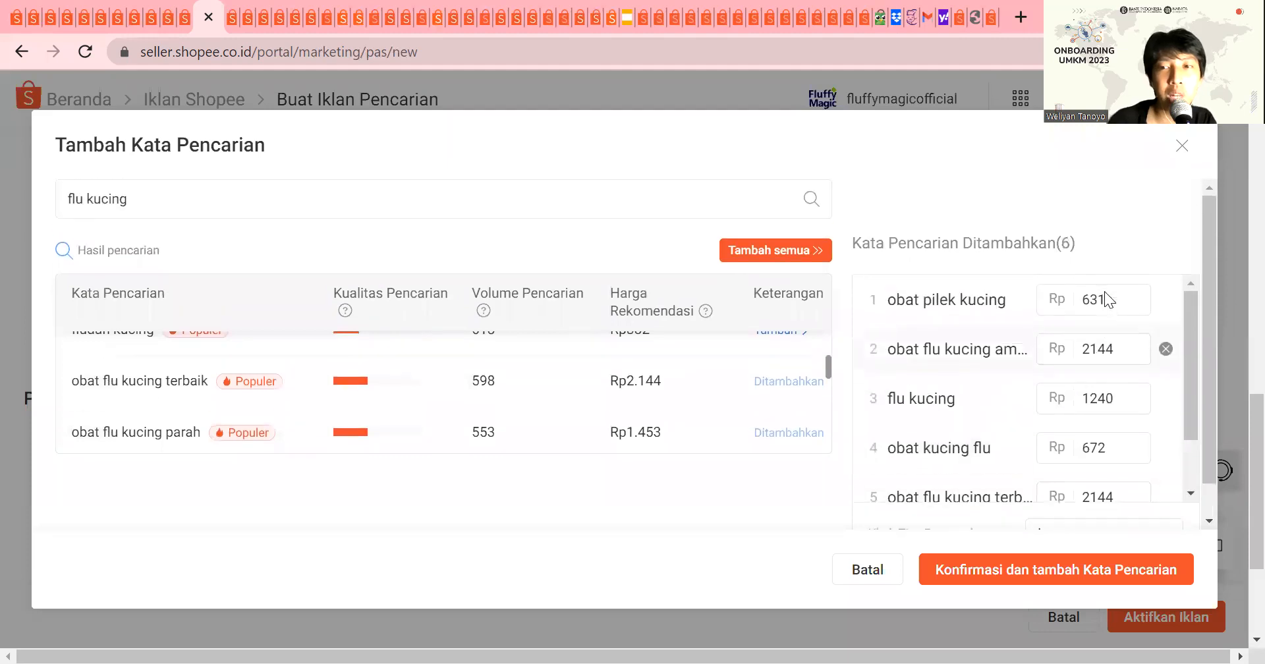
{"action": "double_click", "coordinate": [1094, 300]}
{"action": "type", "text": "300"}
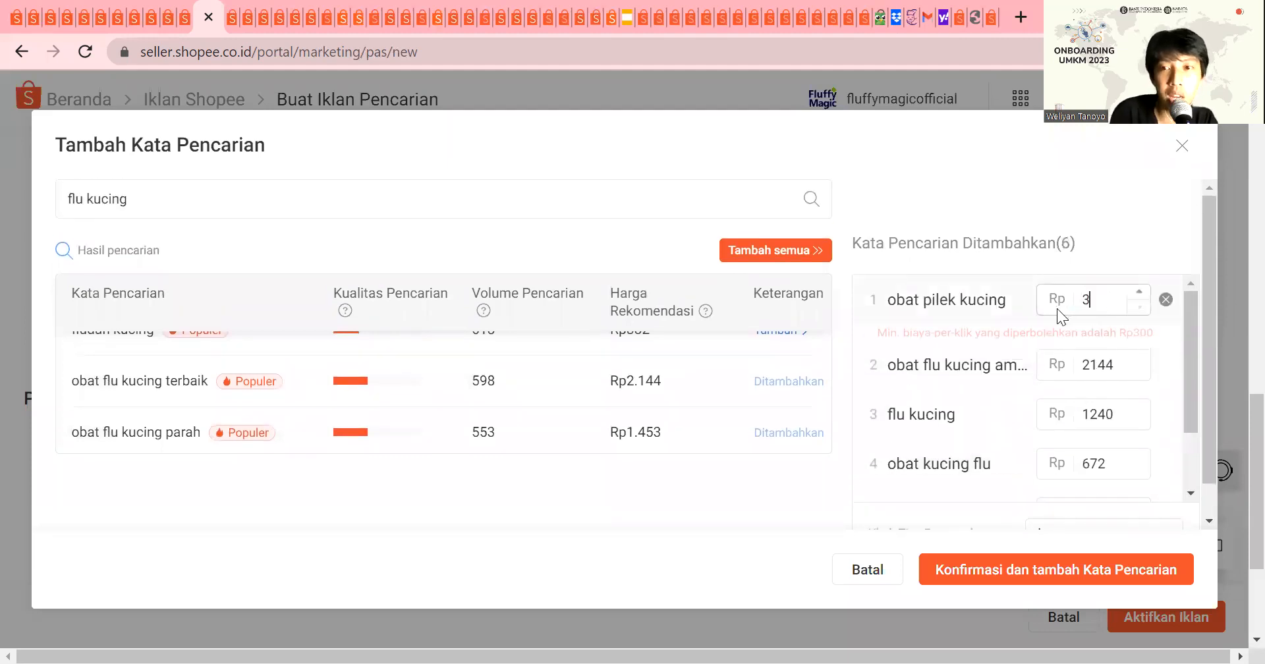
{"action": "key", "text": "Tab"}
{"action": "type", "text": "300"}
{"action": "key", "text": "Tab"}
{"action": "type", "text": "300"}
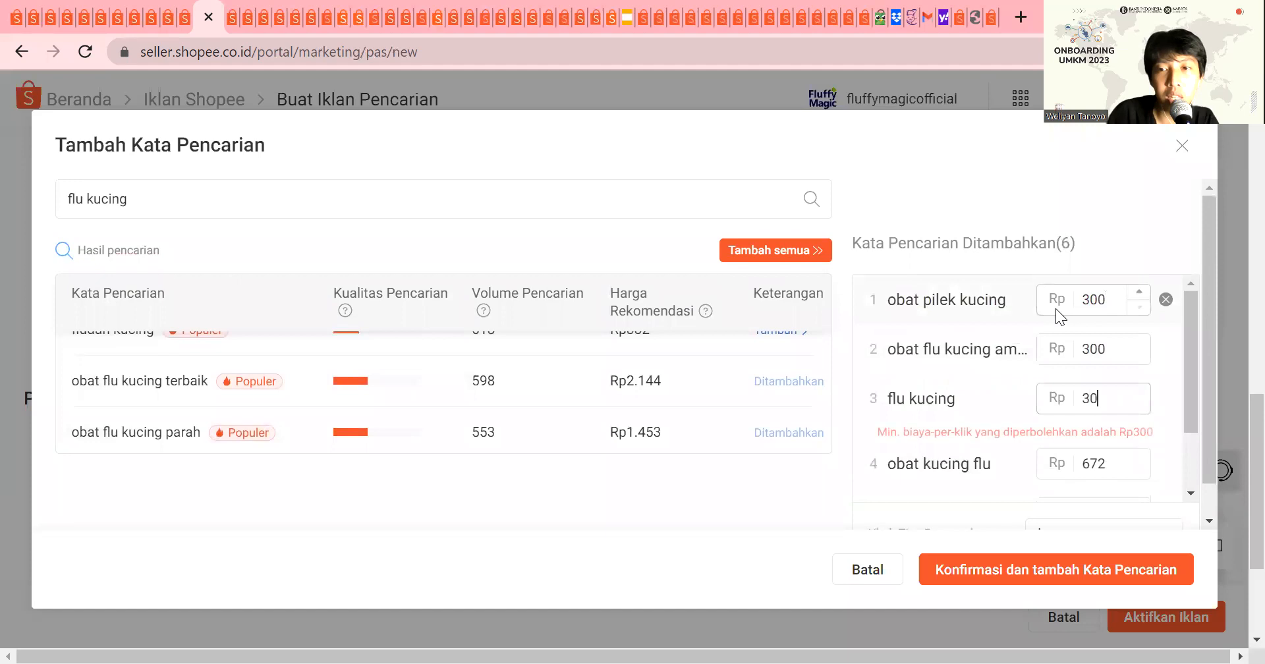
{"action": "key", "text": "Tab"}
{"action": "type", "text": "300"}
{"action": "key", "text": "Tab"}
Step: Review the remaining keyword bids and confirm adding the six chosen keywords to the shop ad
{"action": "scroll", "coordinate": [1074, 388], "scroll_direction": "down", "scroll_amount": 2}
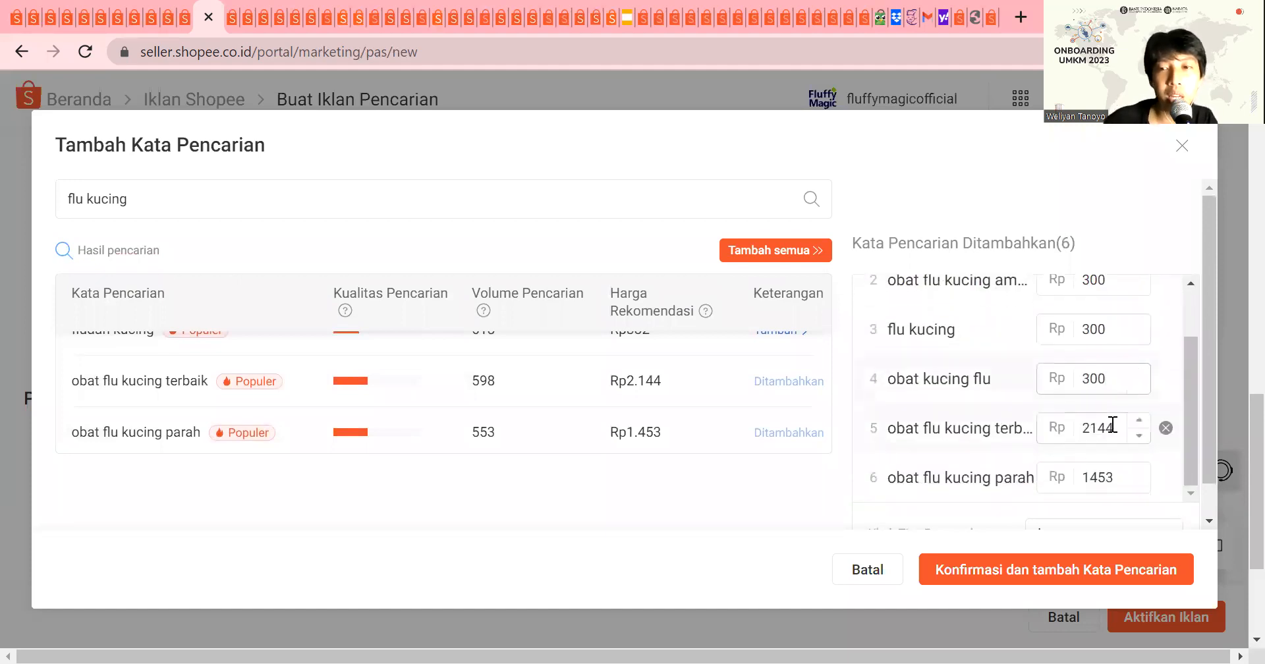
{"action": "scroll", "coordinate": [651, 405], "scroll_direction": "up", "scroll_amount": 5}
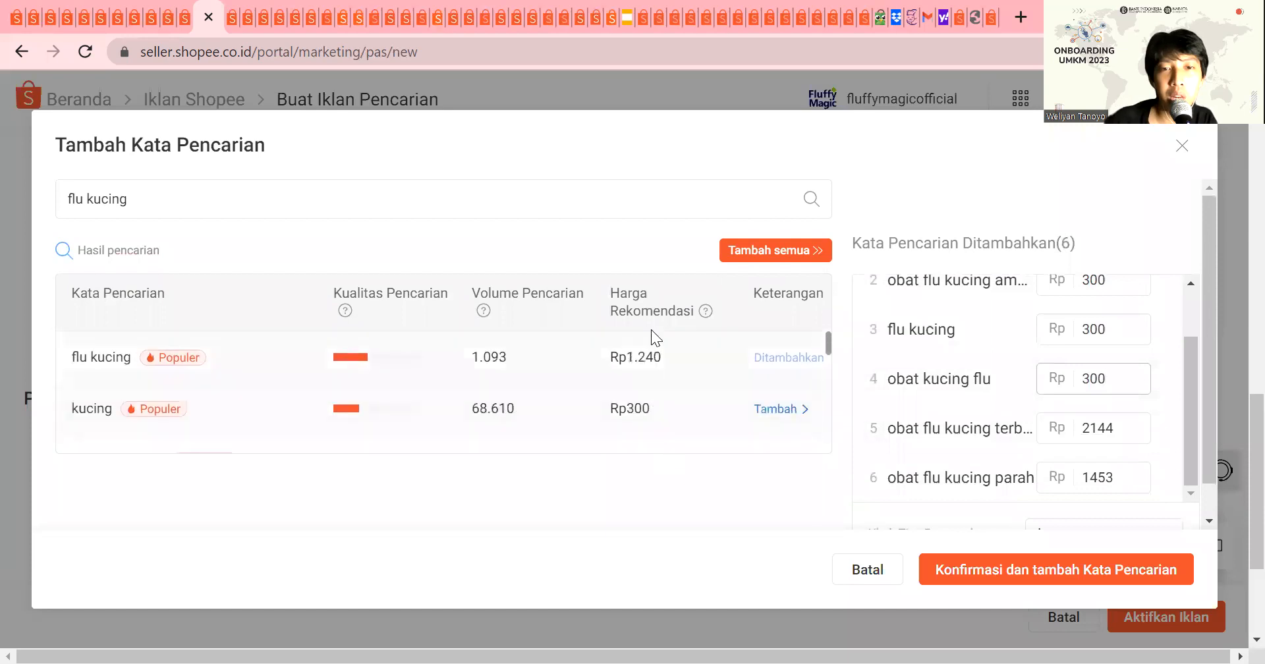
{"action": "scroll", "coordinate": [1090, 389], "scroll_direction": "down", "scroll_amount": 1}
{"action": "double_click", "coordinate": [1086, 391]}
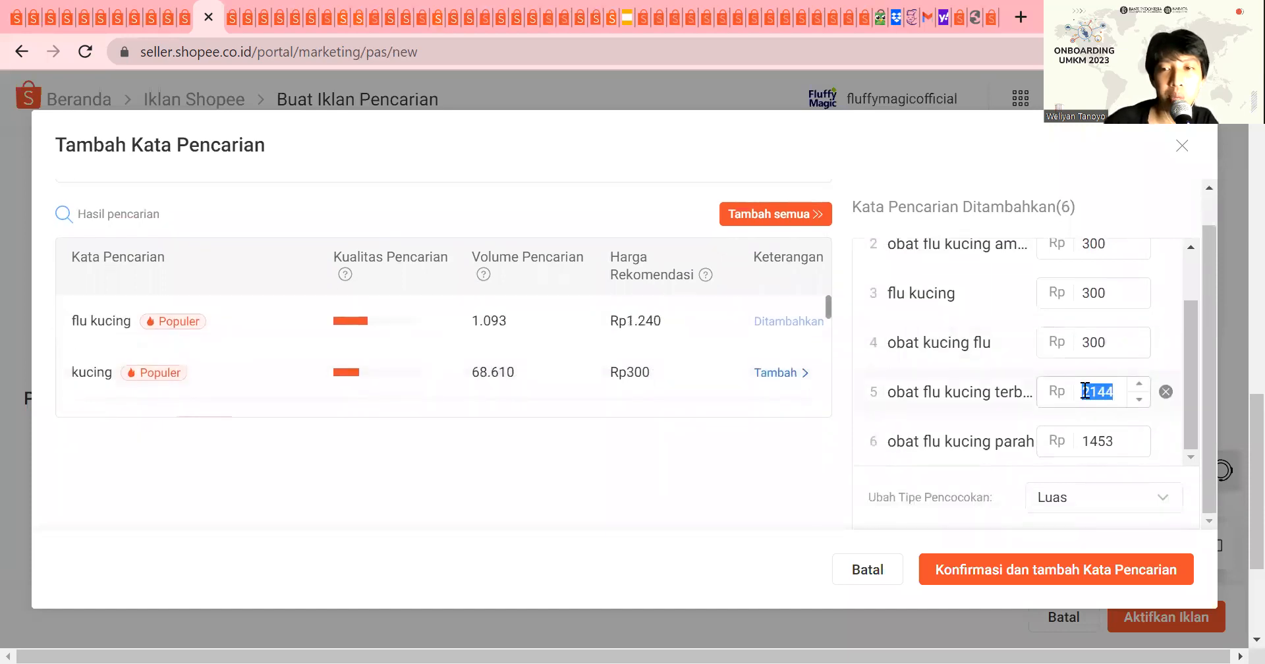
{"action": "left_click", "coordinate": [1014, 581]}
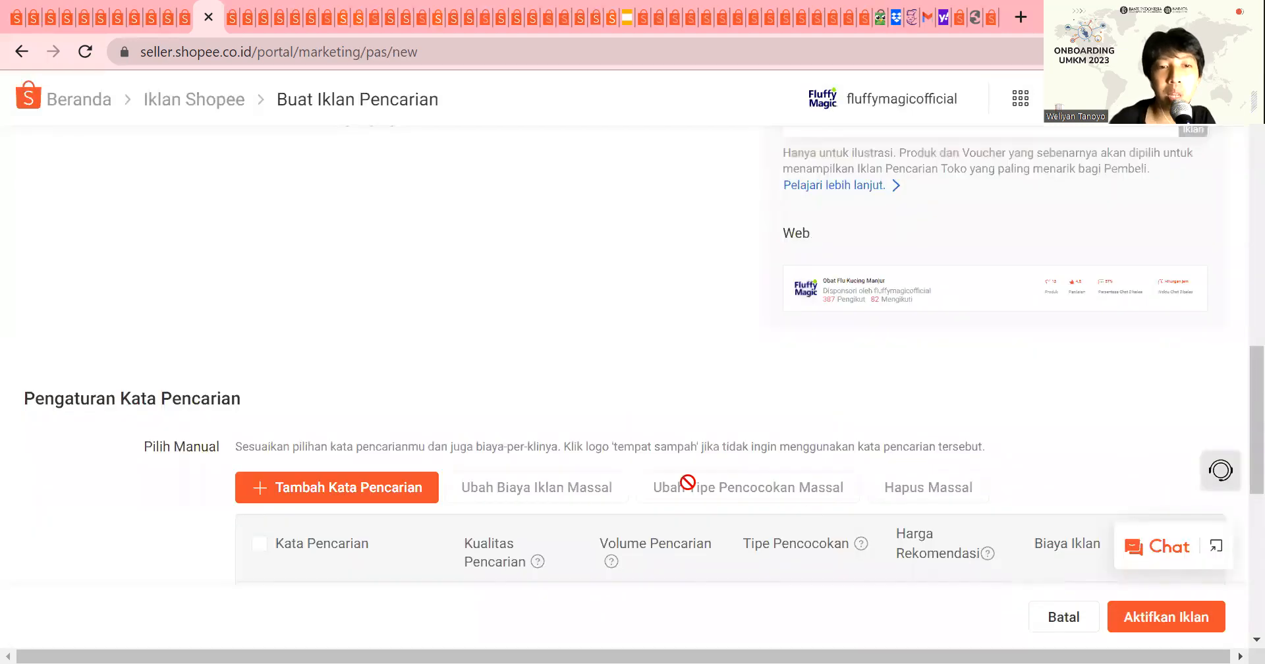
Step: Select all keywords in the ad's keyword list and bulk-change their match type to Spesifik
{"action": "scroll", "coordinate": [694, 445], "scroll_direction": "down", "scroll_amount": 8}
{"action": "scroll", "coordinate": [666, 440], "scroll_direction": "up", "scroll_amount": 5}
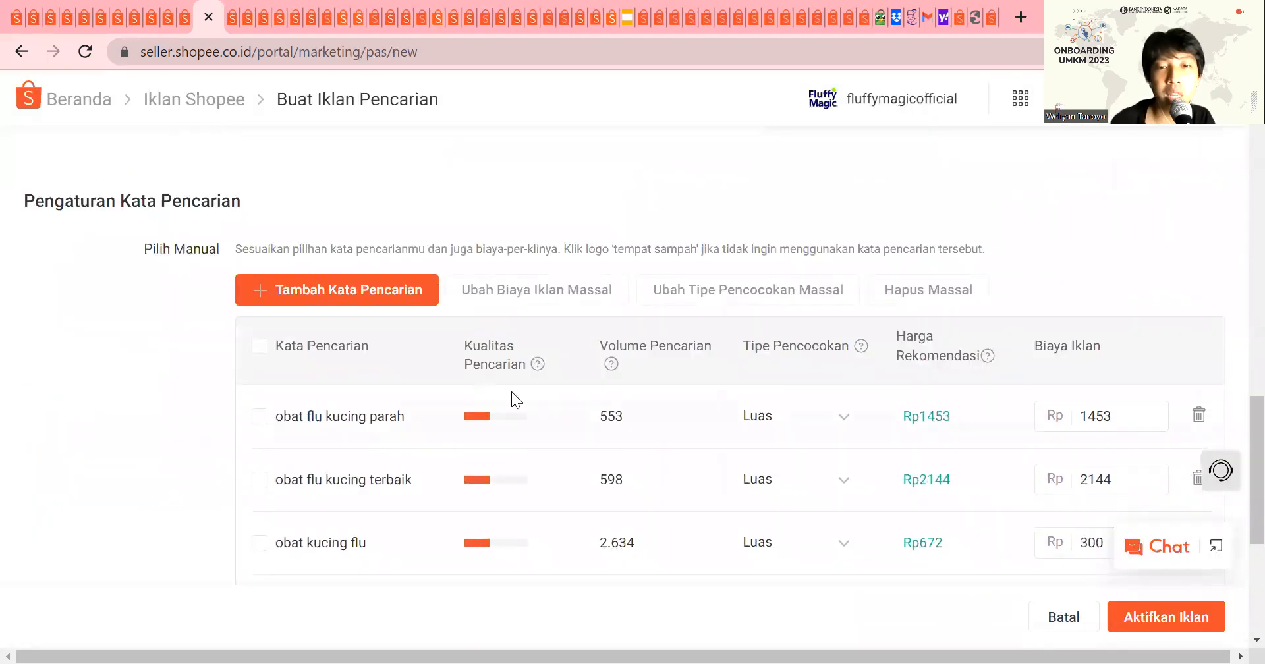
{"action": "scroll", "coordinate": [511, 391], "scroll_direction": "down", "scroll_amount": 5}
{"action": "scroll", "coordinate": [511, 392], "scroll_direction": "up", "scroll_amount": 5}
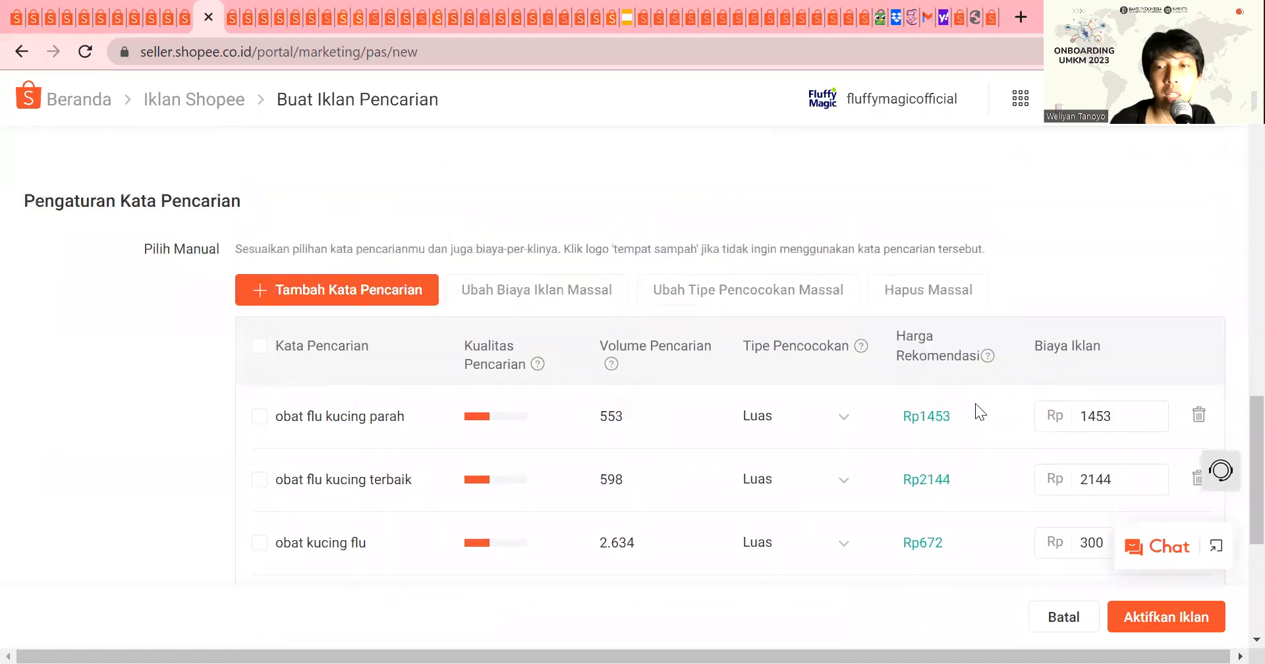
{"action": "scroll", "coordinate": [593, 342], "scroll_direction": "down", "scroll_amount": 2}
{"action": "left_click", "coordinate": [259, 248]}
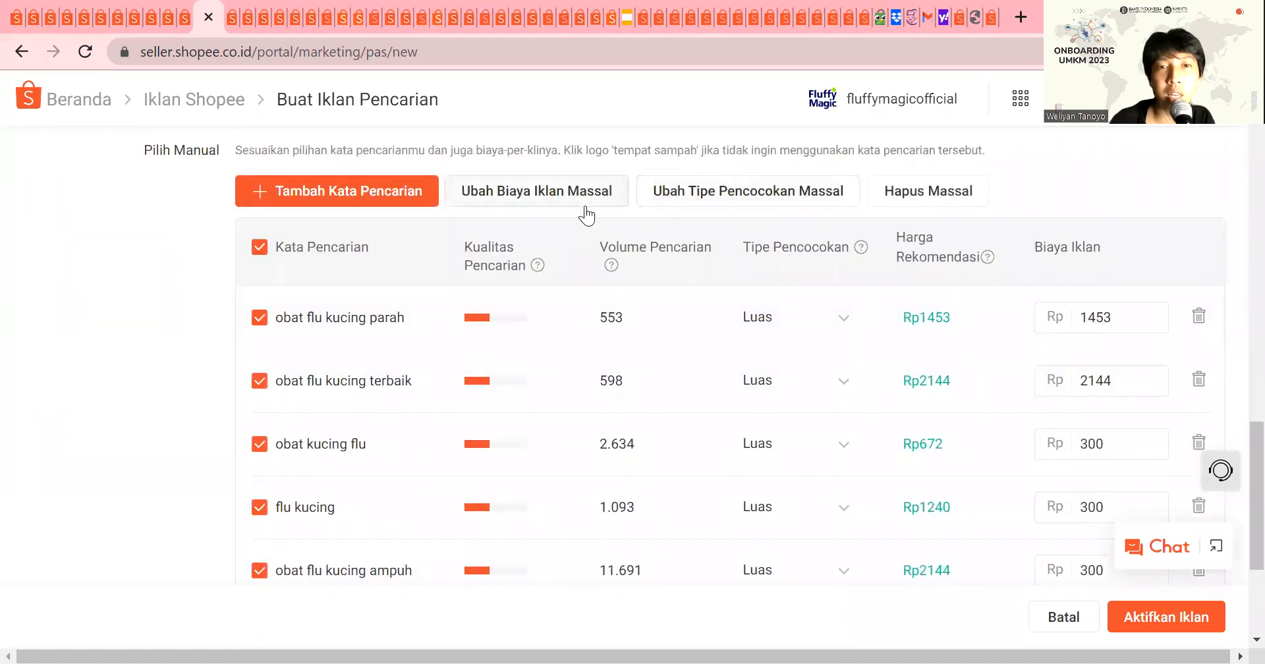
{"action": "left_click", "coordinate": [743, 199]}
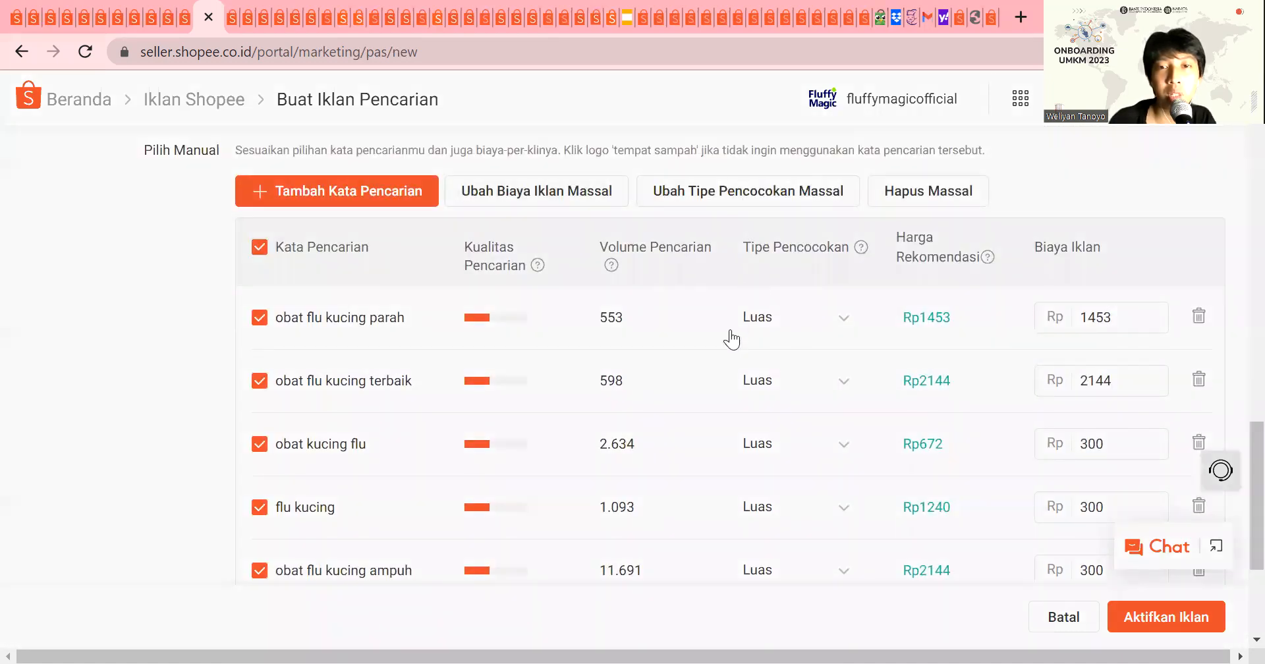
{"action": "left_click", "coordinate": [620, 435]}
{"action": "left_click", "coordinate": [781, 499]}
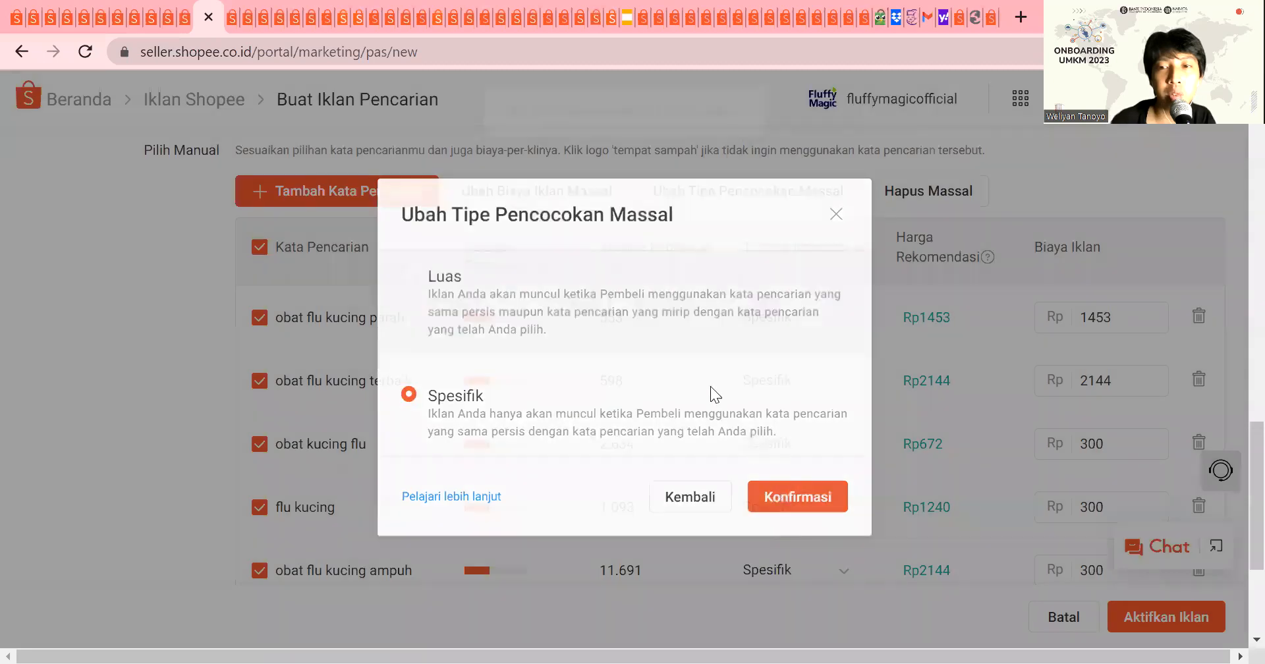
Step: Bulk-set the ad cost of all selected keywords to Rp500 and clear the keyword selection
{"action": "left_click", "coordinate": [598, 210]}
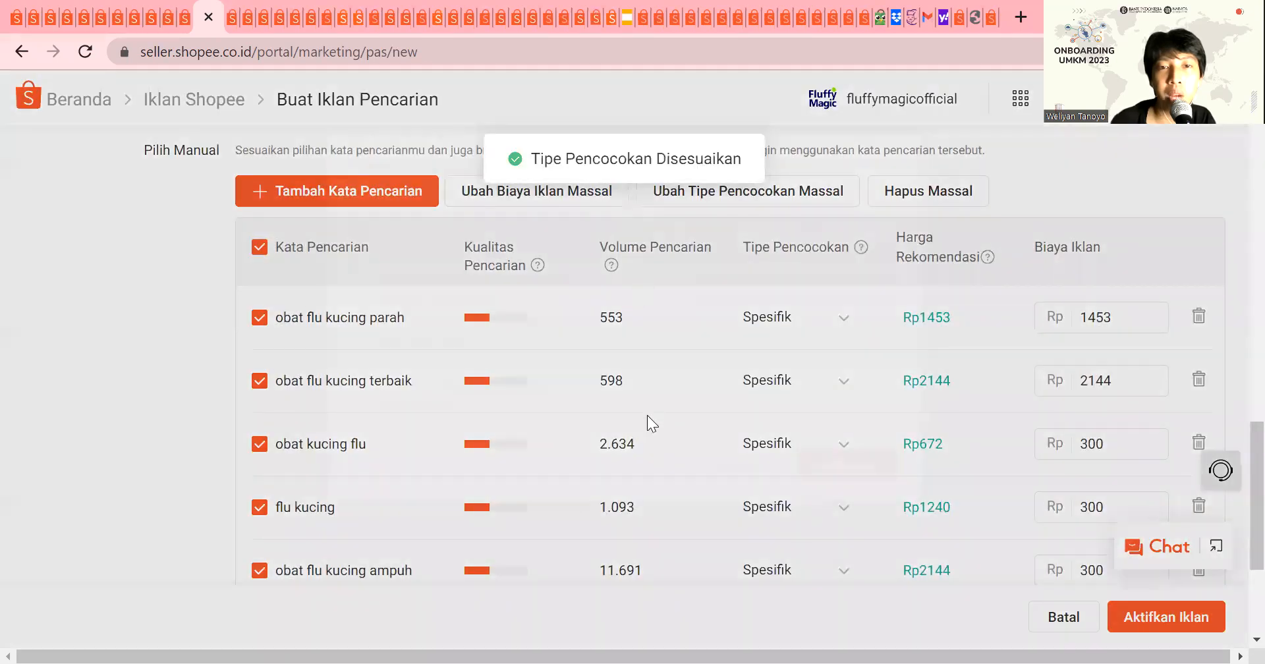
{"action": "left_click", "coordinate": [464, 394]}
{"action": "left_click", "coordinate": [850, 382]}
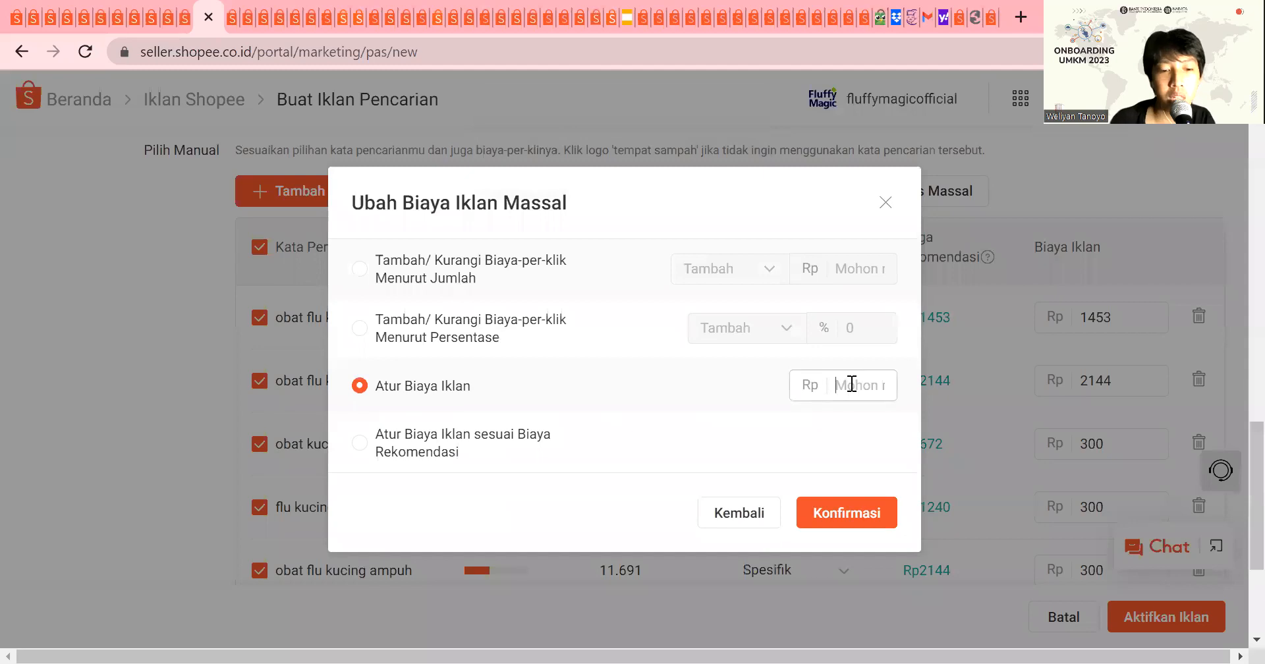
{"action": "type", "text": "800"}
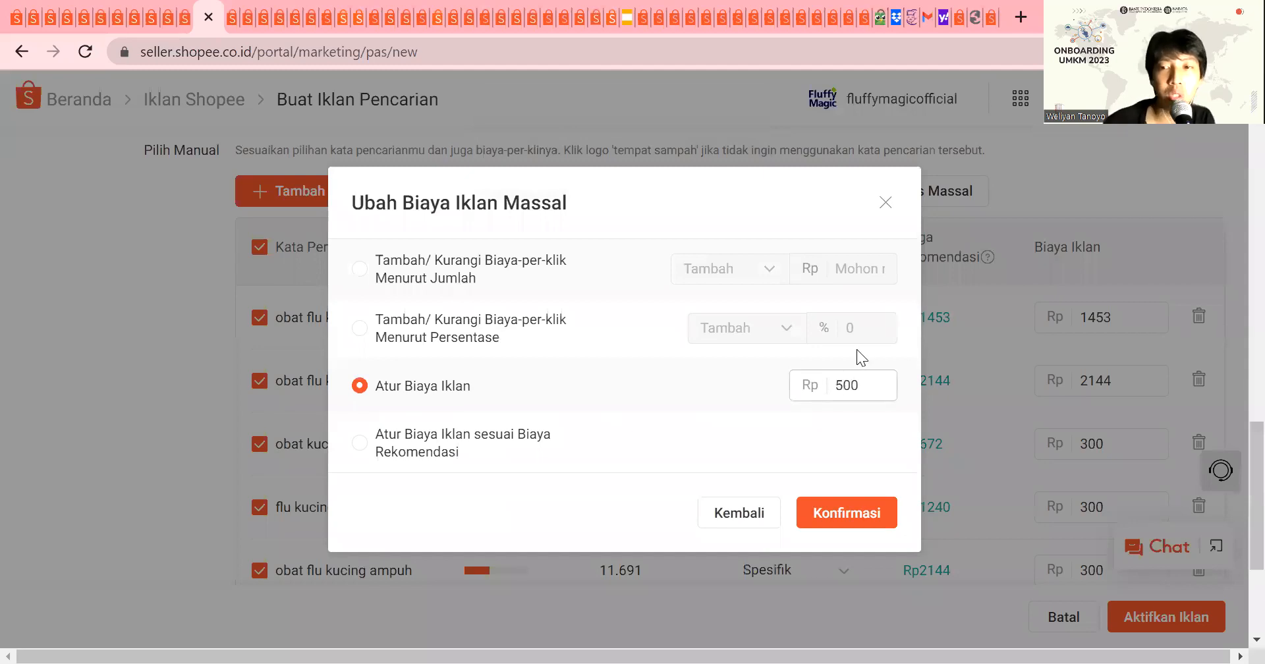
{"action": "left_click", "coordinate": [824, 512]}
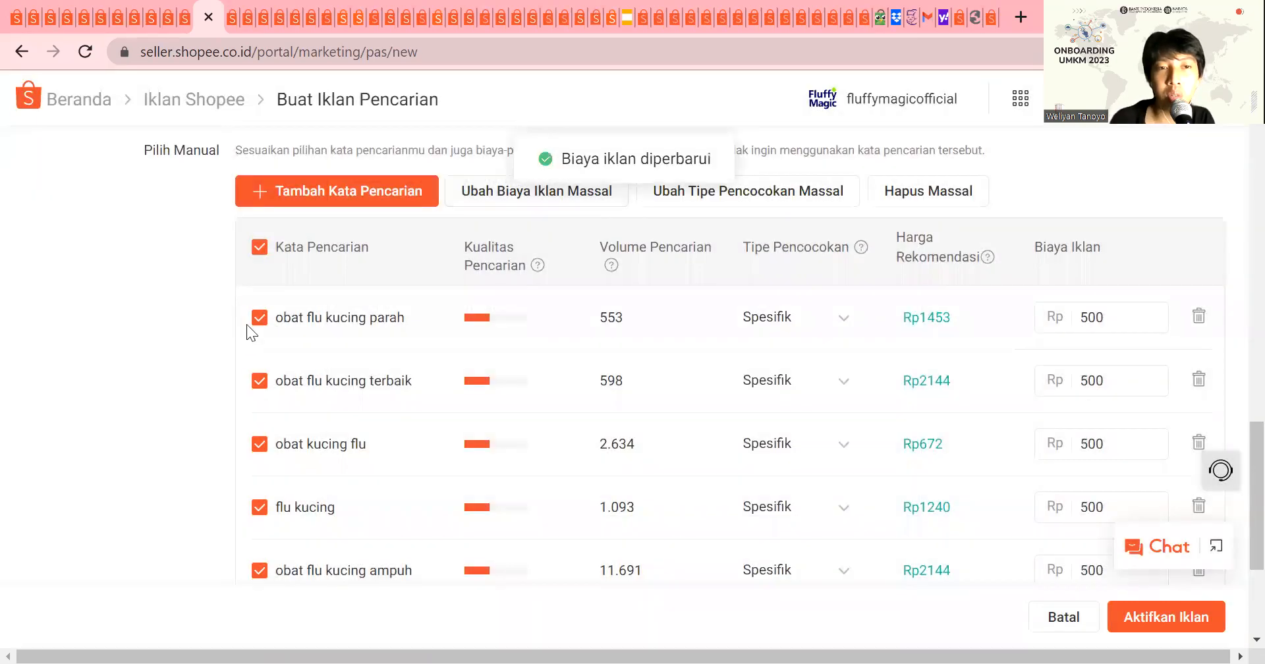
{"action": "left_click", "coordinate": [259, 249]}
Step: Change the match type of the keyword "obat flu kucing" to Luas and set its bid to Rp300
{"action": "scroll", "coordinate": [448, 404], "scroll_direction": "down", "scroll_amount": 2}
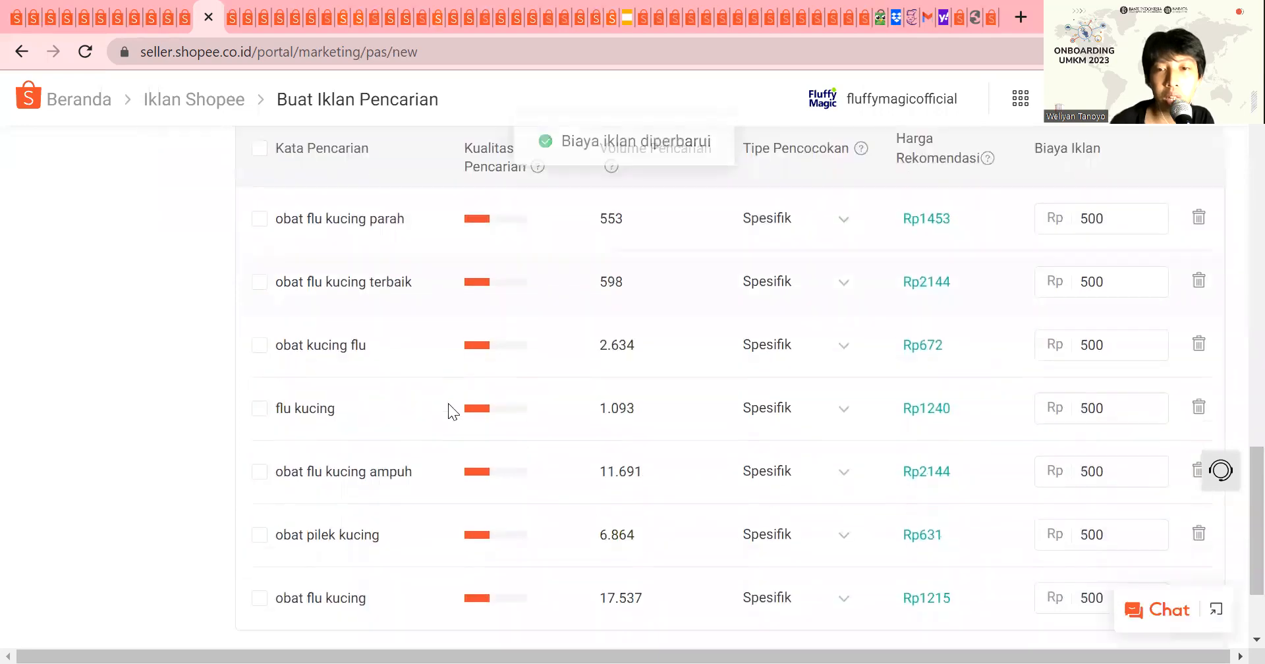
{"action": "scroll", "coordinate": [452, 404], "scroll_direction": "down", "scroll_amount": 1}
{"action": "scroll", "coordinate": [396, 461], "scroll_direction": "down", "scroll_amount": 1}
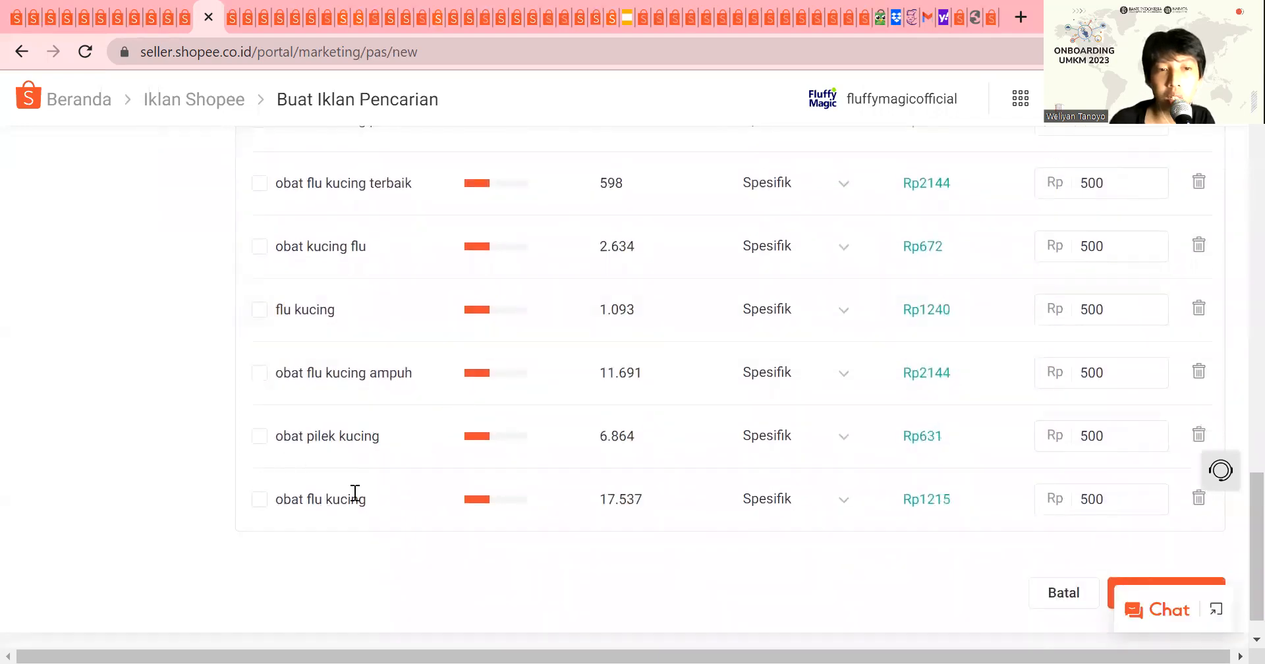
{"action": "left_click", "coordinate": [821, 509]}
{"action": "left_click", "coordinate": [852, 348]}
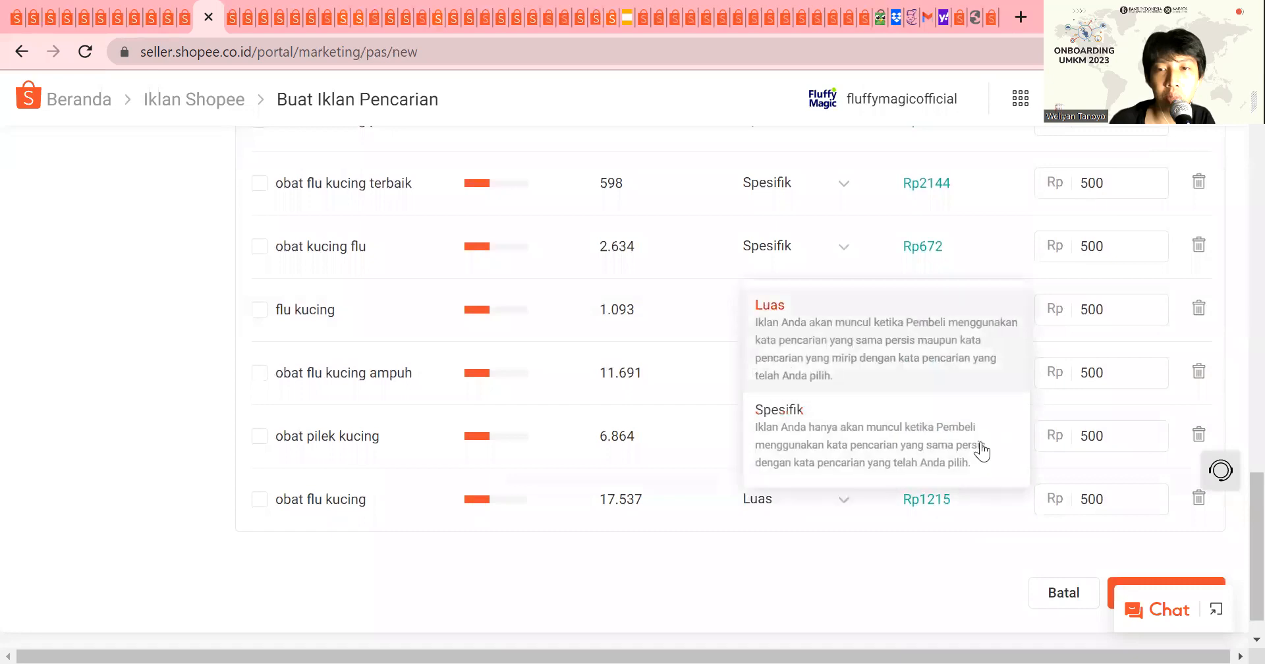
{"action": "double_click", "coordinate": [1057, 499]}
{"action": "type", "text": "300"}
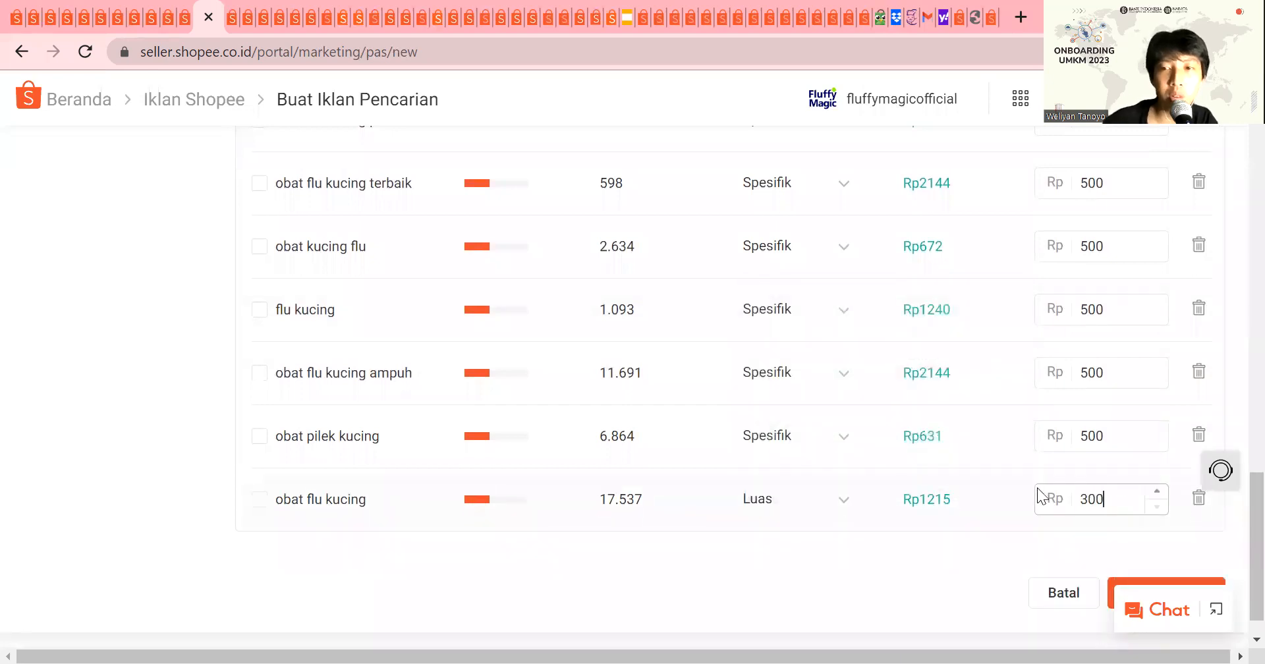
{"action": "left_click", "coordinate": [911, 586]}
Step: Activate the shop search ad and return to the search ads overview
{"action": "scroll", "coordinate": [988, 593], "scroll_direction": "up", "scroll_amount": 3}
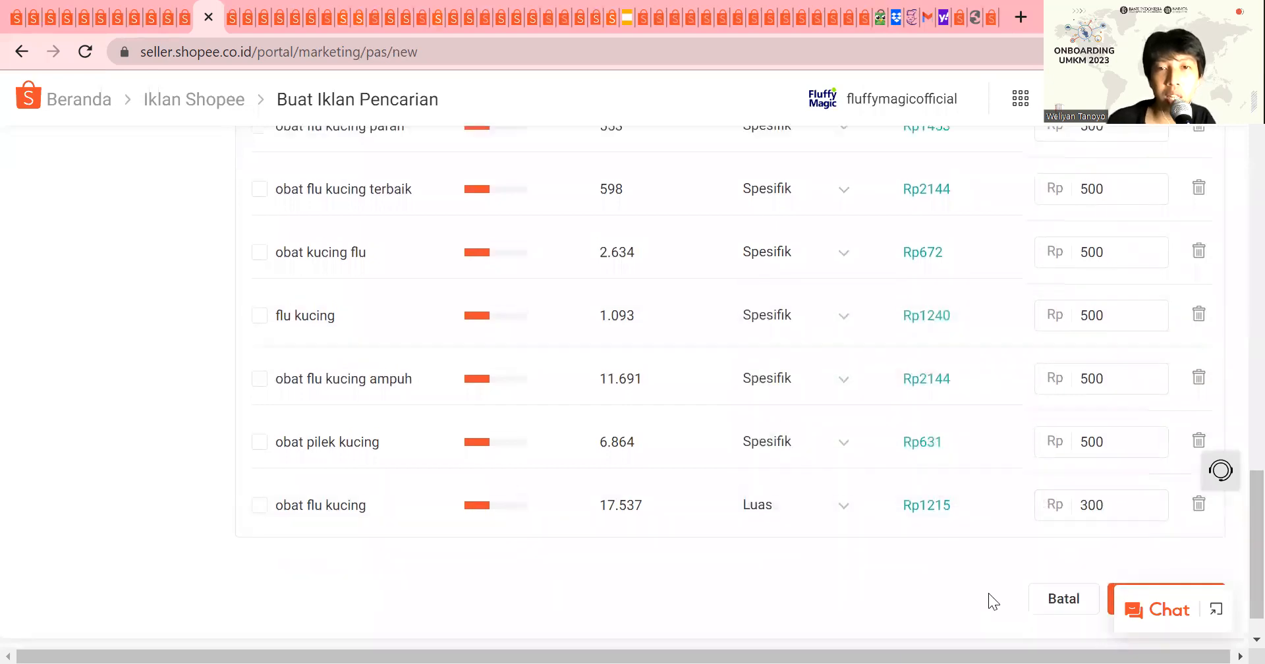
{"action": "scroll", "coordinate": [989, 593], "scroll_direction": "down", "scroll_amount": 4}
{"action": "left_click", "coordinate": [1170, 566]}
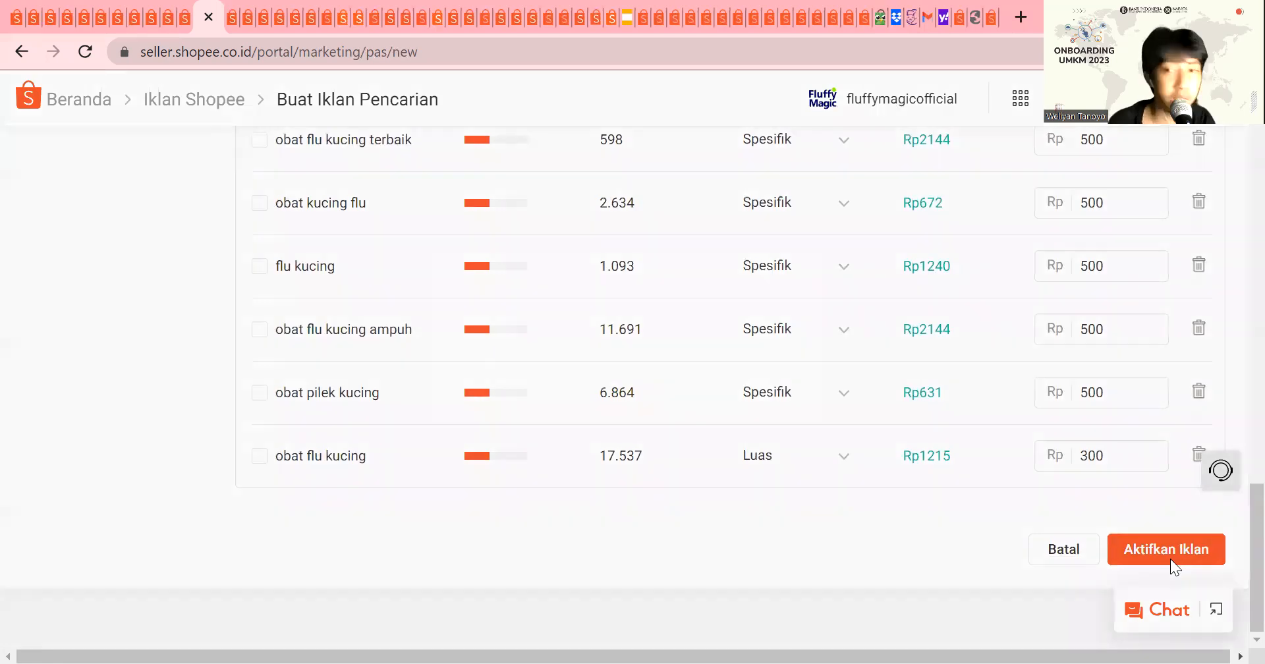
{"action": "left_click", "coordinate": [648, 424]}
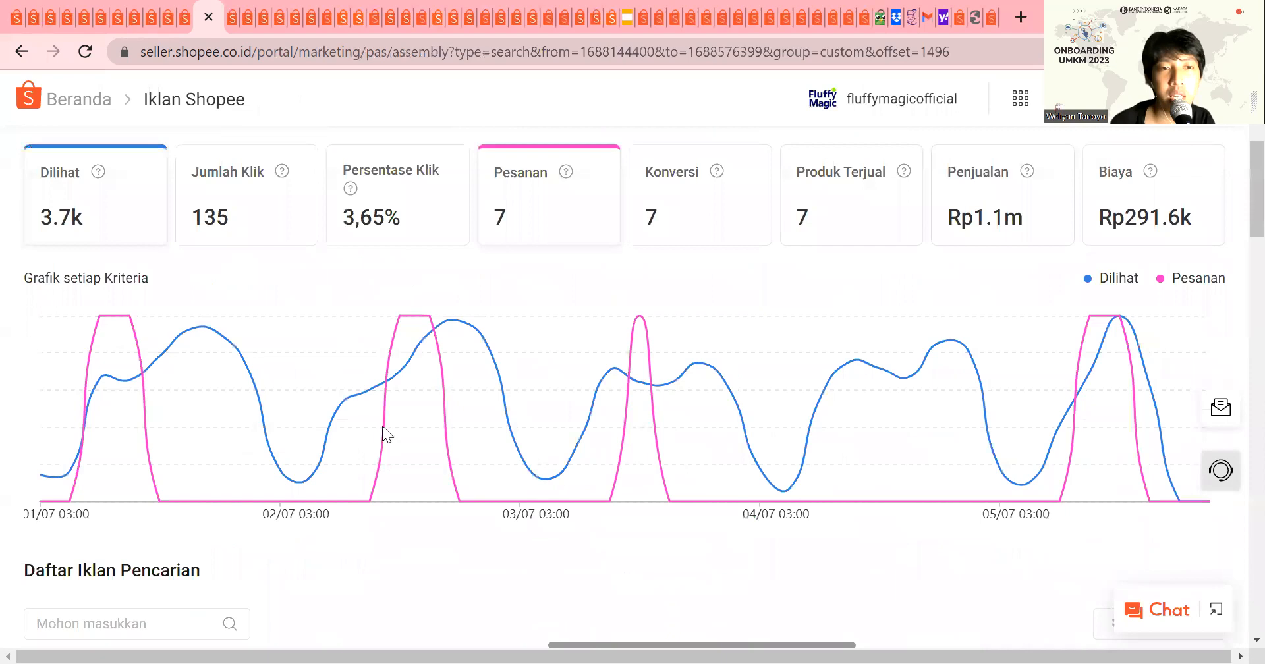
Step: Start a new Iklan Produk Otomatis and choose the Iklan Produk Otomatis yang Disesuaikan package
{"action": "scroll", "coordinate": [422, 428], "scroll_direction": "up", "scroll_amount": 5}
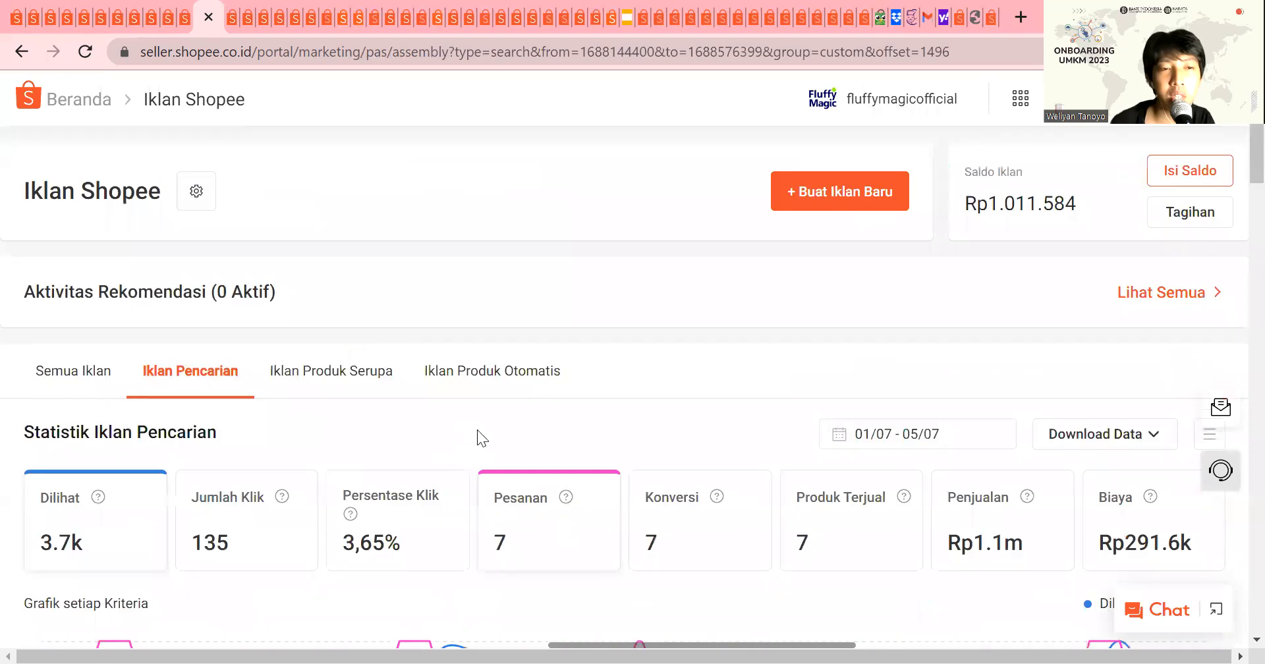
{"action": "left_click", "coordinate": [852, 191]}
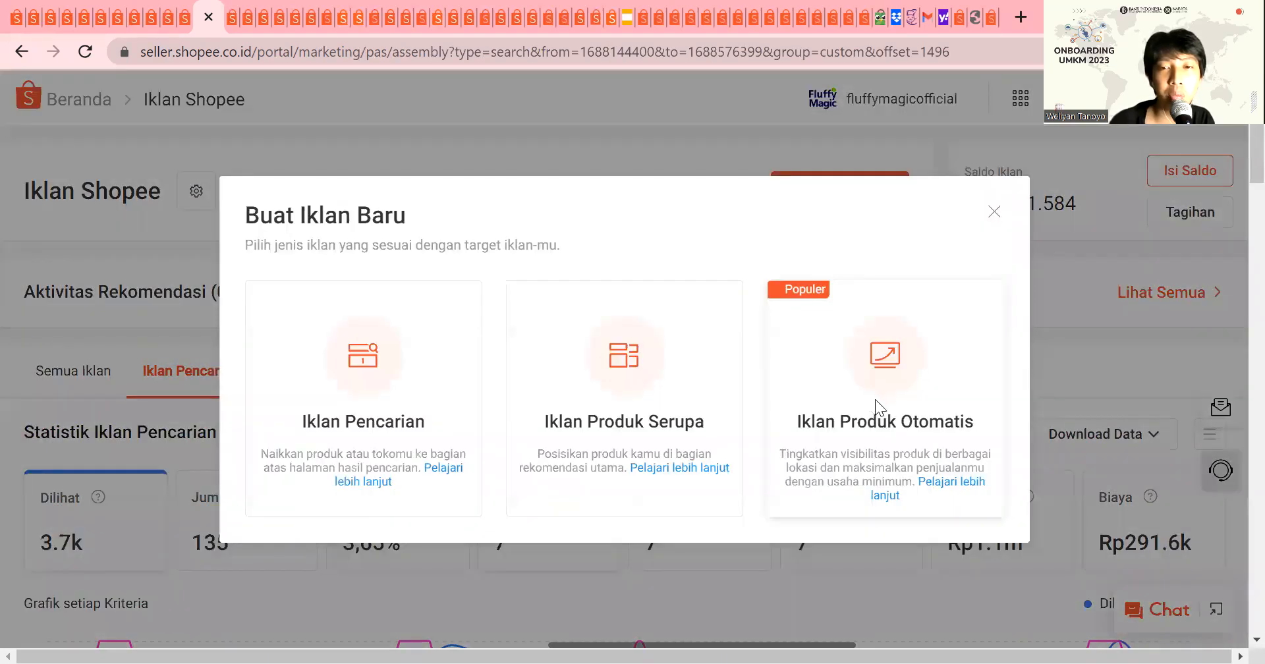
{"action": "left_click", "coordinate": [875, 400]}
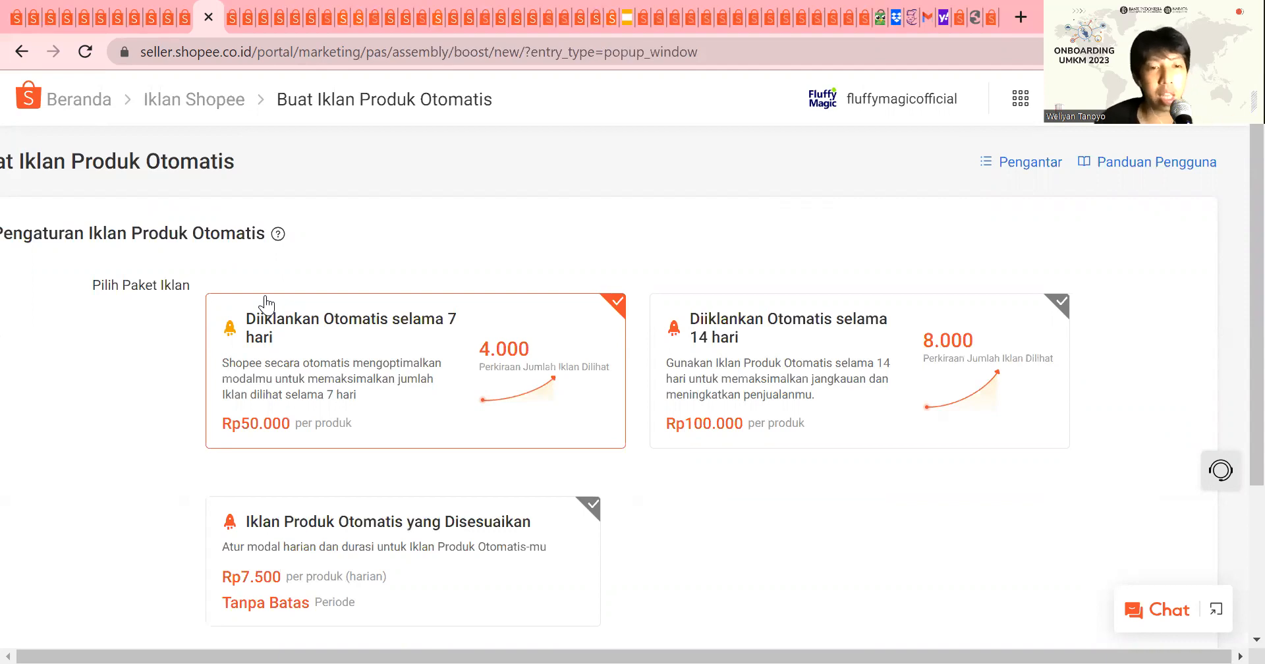
{"action": "scroll", "coordinate": [601, 311], "scroll_direction": "down", "scroll_amount": 3}
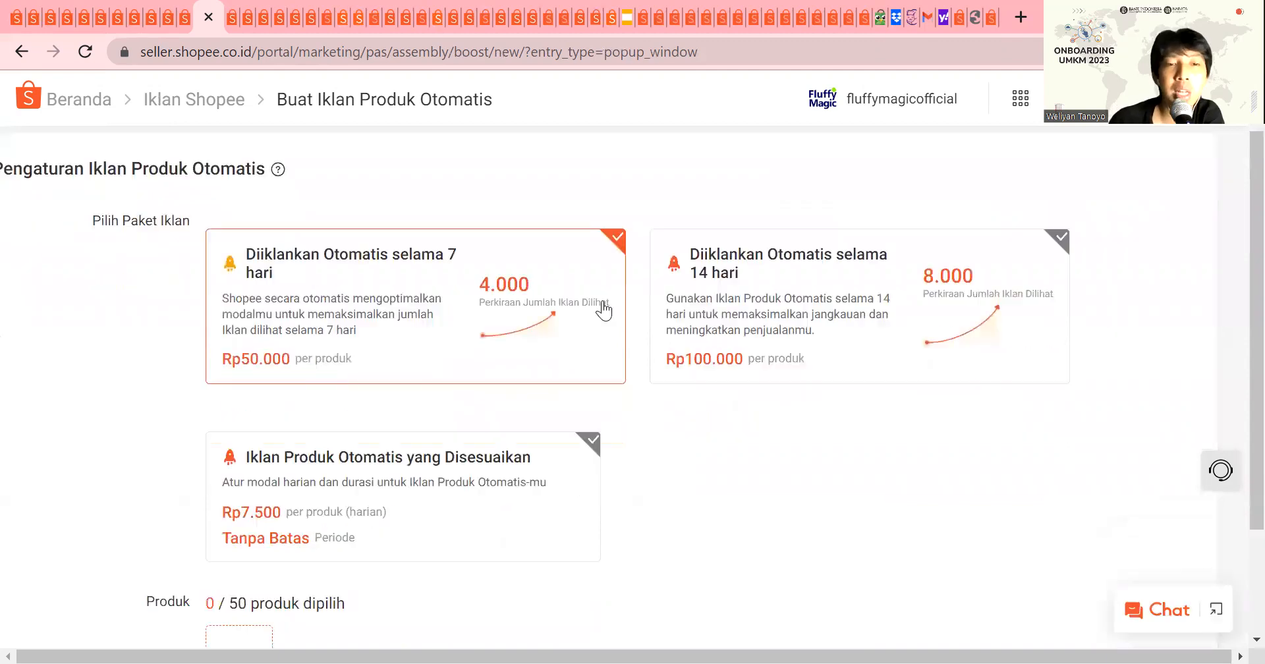
{"action": "left_click", "coordinate": [367, 363]}
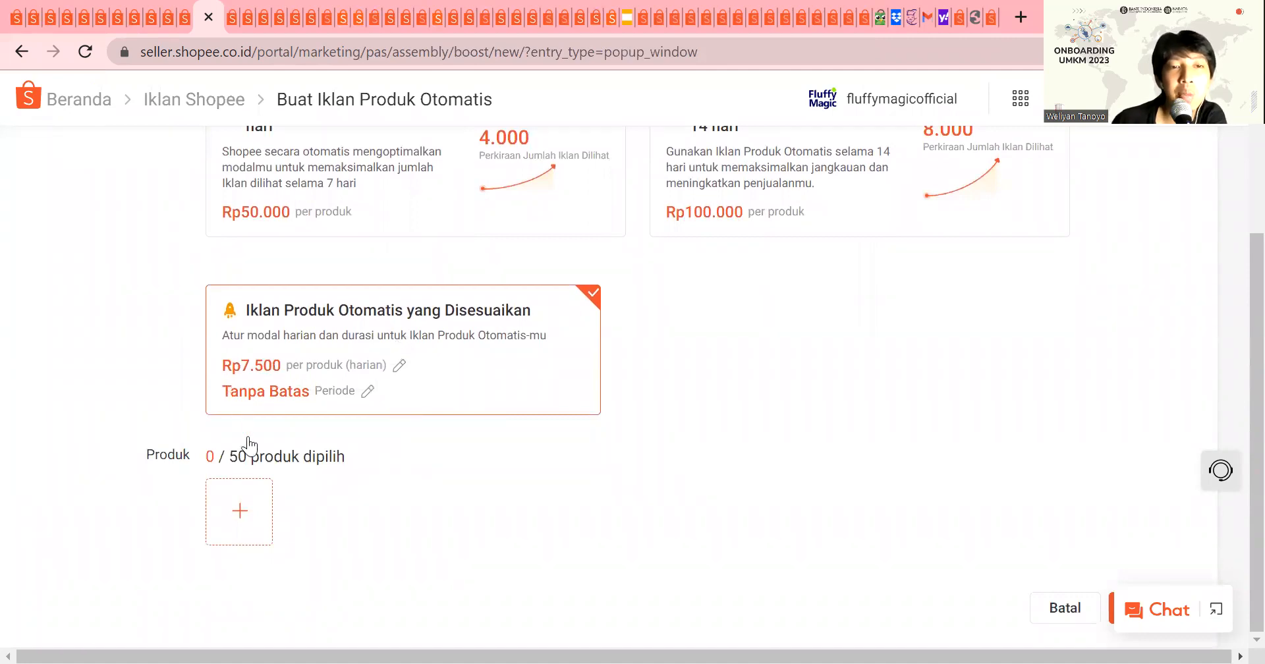
Step: Open the product selection for the automatic ad, cancel it and return to the Iklan Shopee overview
{"action": "left_click", "coordinate": [242, 495]}
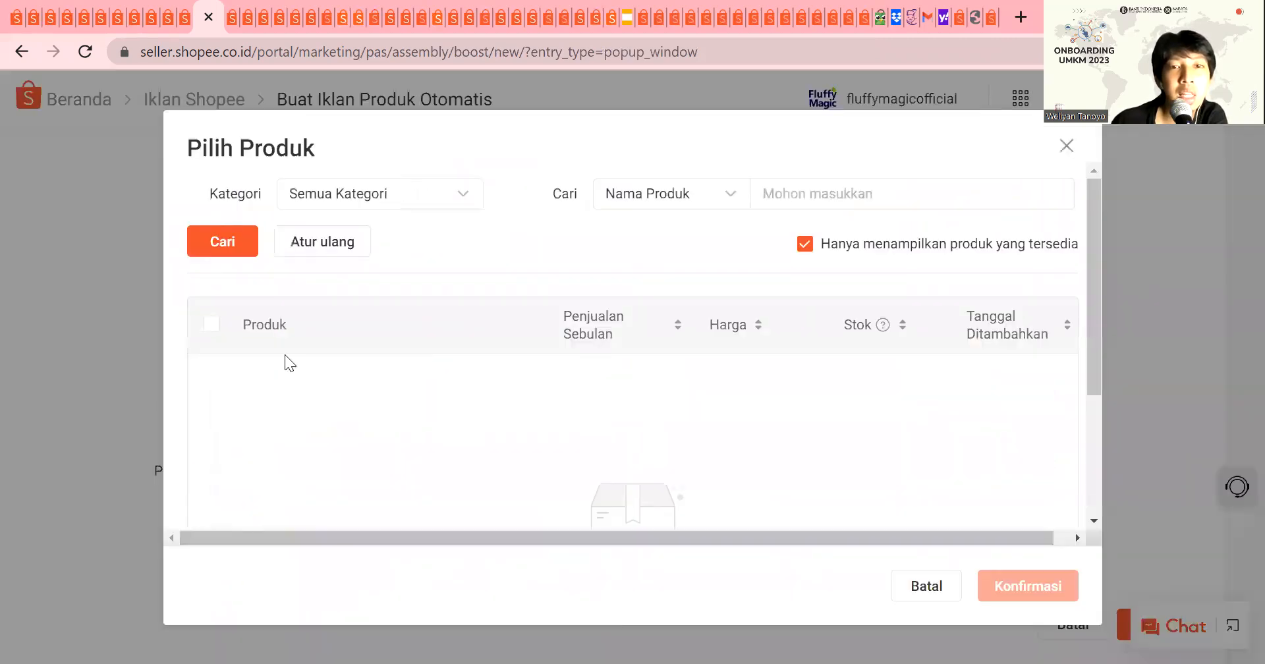
{"action": "left_click", "coordinate": [917, 586]}
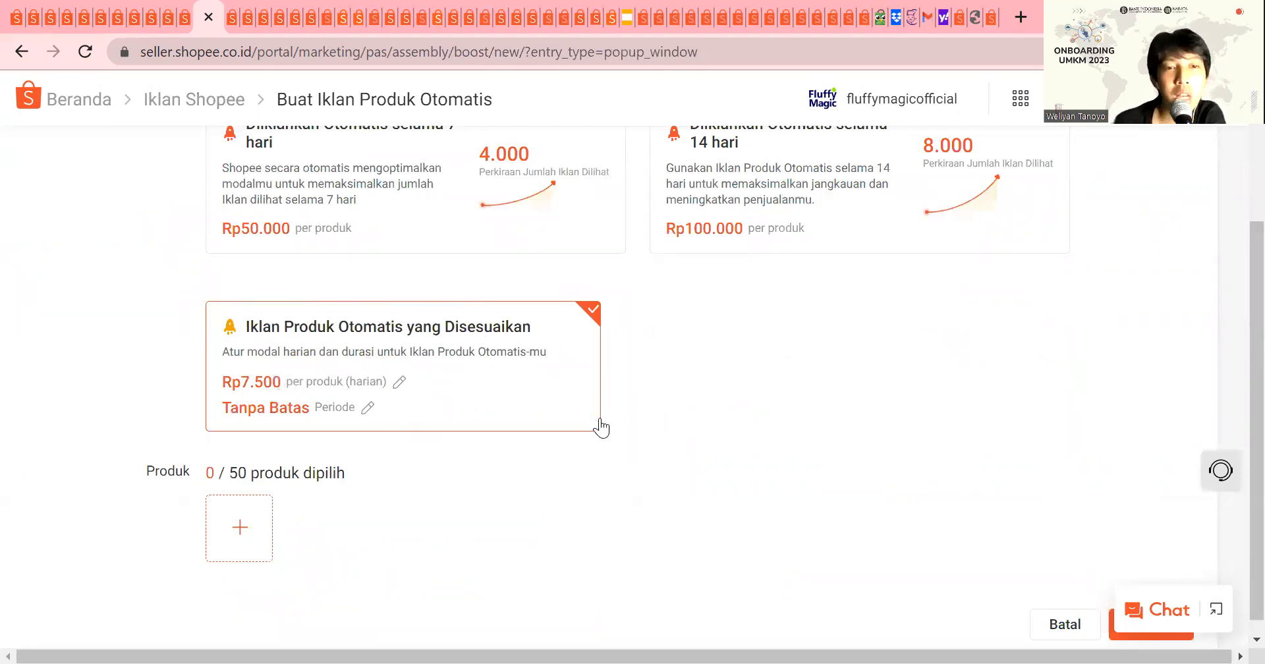
{"action": "left_click", "coordinate": [241, 109]}
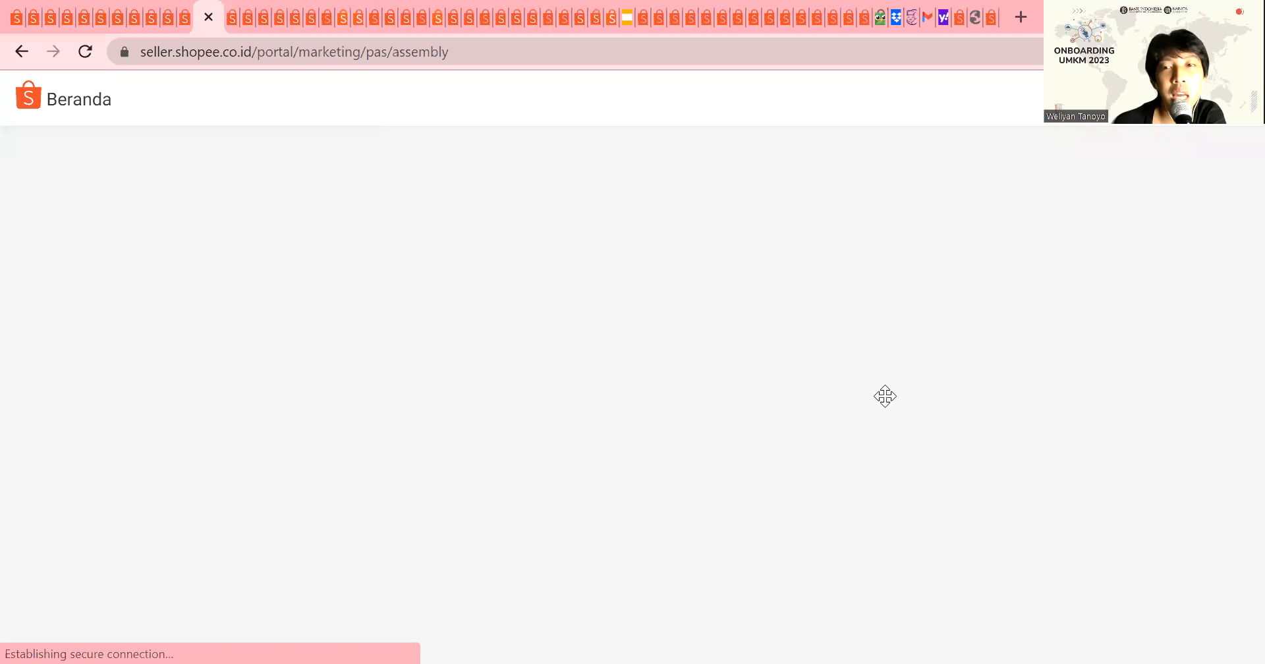
Step: Start a new Iklan Pencarian for the shop and check the availability of its Pengaturan Otomatis option
{"action": "left_click", "coordinate": [830, 192]}
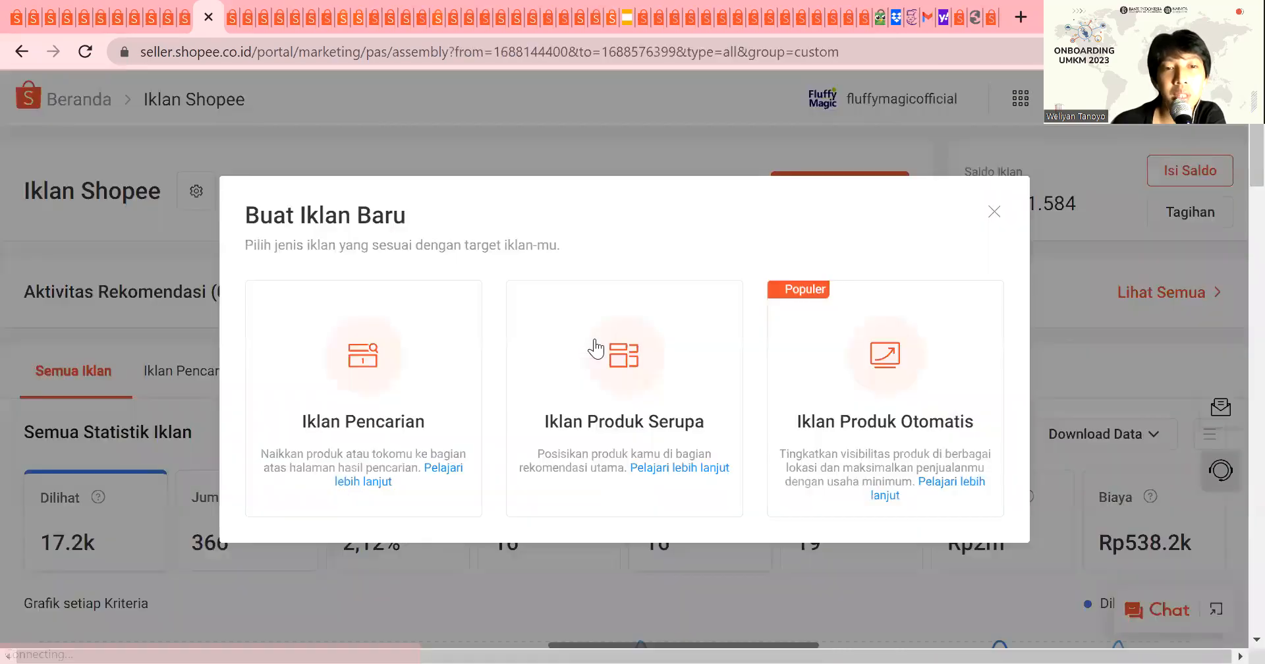
{"action": "left_click", "coordinate": [409, 389]}
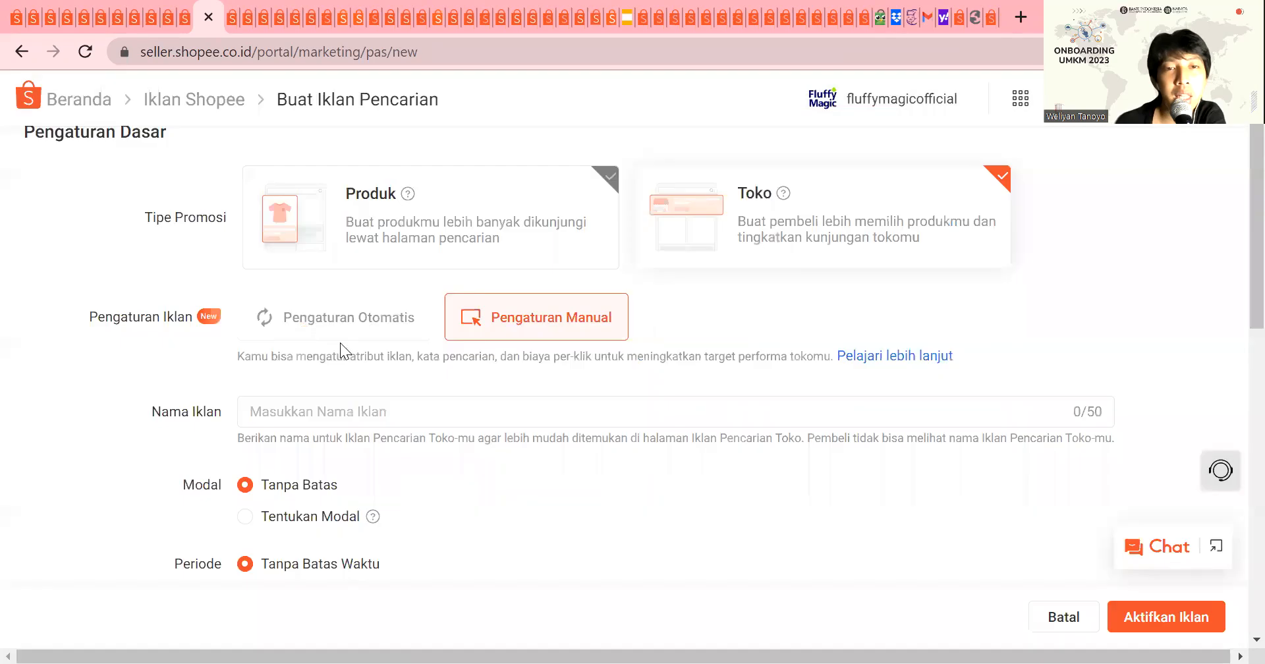
{"action": "mouse_move", "coordinate": [334, 319]}
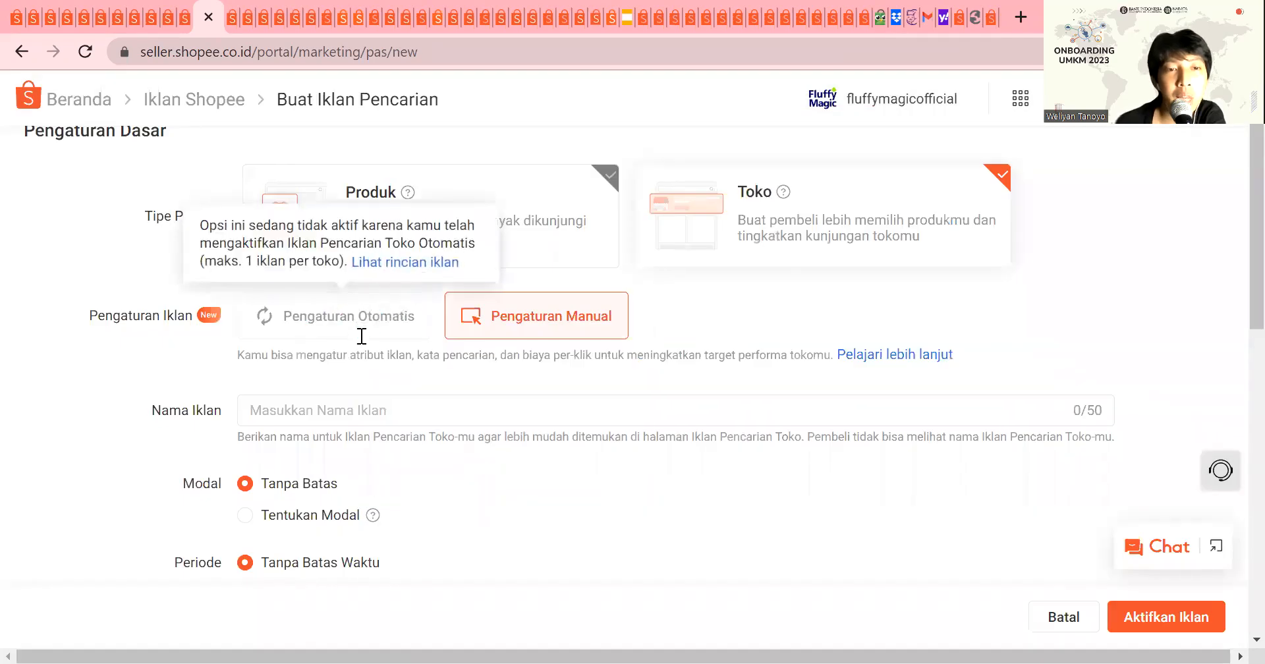
{"action": "scroll", "coordinate": [349, 355], "scroll_direction": "down", "scroll_amount": 7}
{"action": "scroll", "coordinate": [335, 378], "scroll_direction": "up", "scroll_amount": 8}
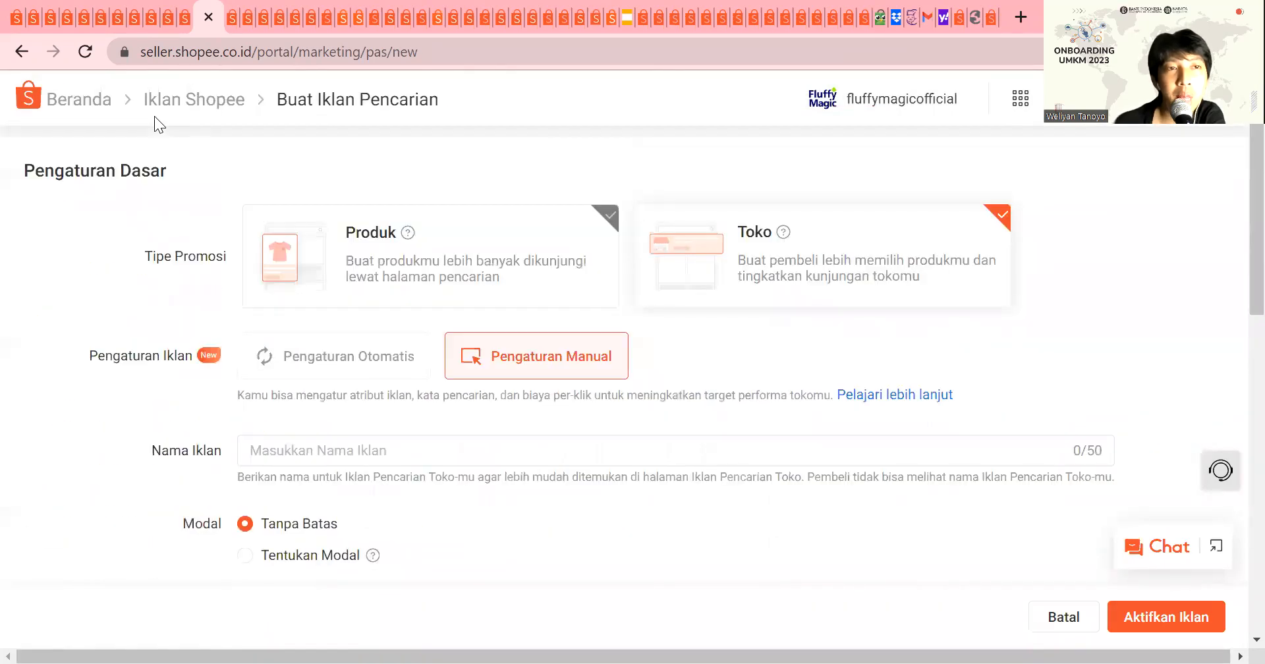
Step: Leave the new Iklan Pencarian form and open the details of the running Iklan Pencarian Toko Otomatis ad
{"action": "left_click", "coordinate": [21, 45]}
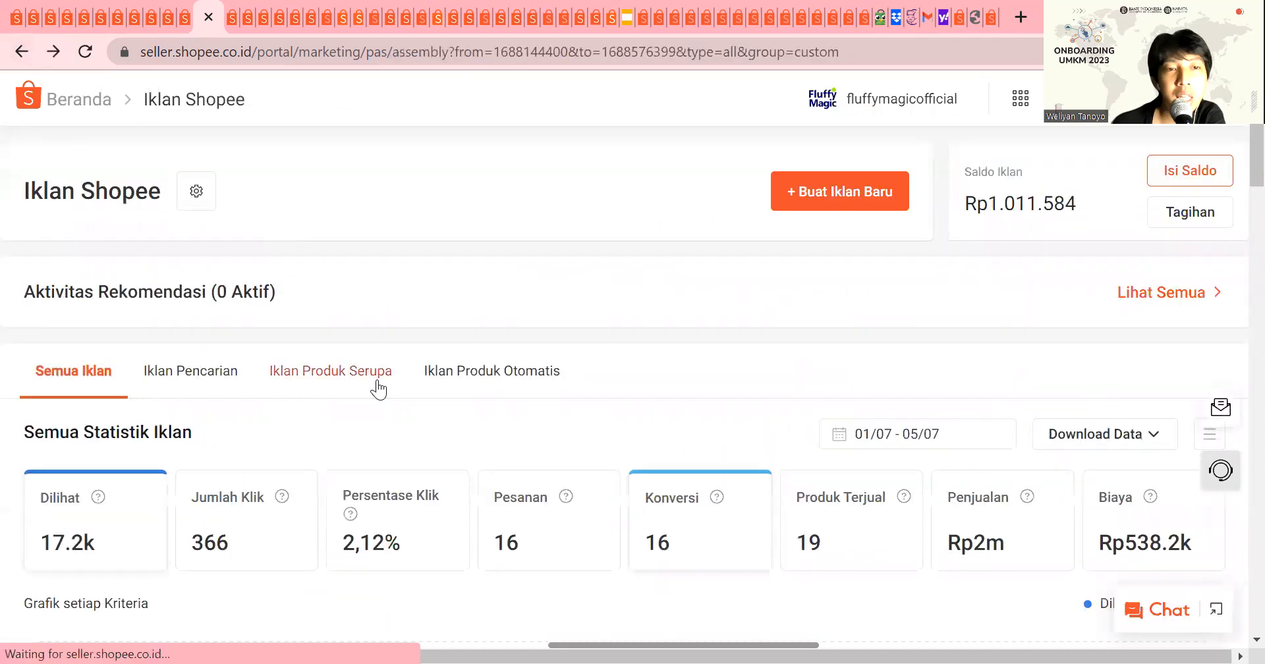
{"action": "scroll", "coordinate": [381, 381], "scroll_direction": "down", "scroll_amount": 10}
{"action": "left_click", "coordinate": [257, 364]}
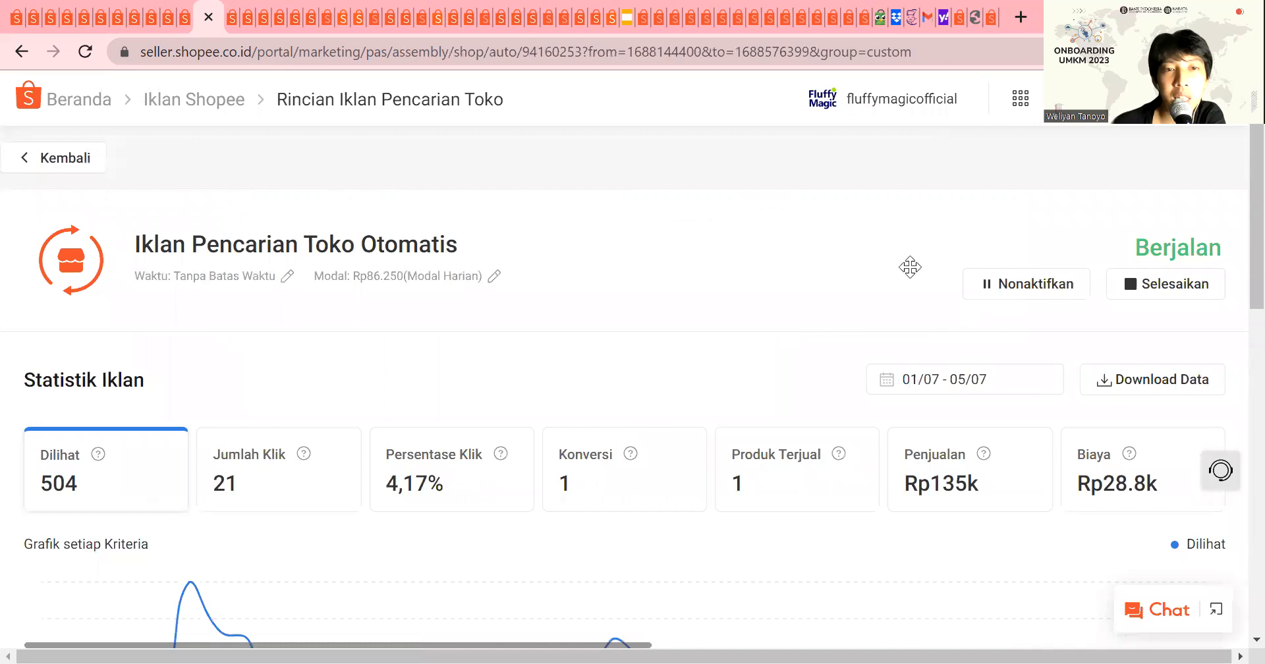
Step: Set the Iklan Pencarian Toko Otomatis ad's Modal Harian budget to Rp200.000 and confirm it
{"action": "left_click", "coordinate": [495, 274]}
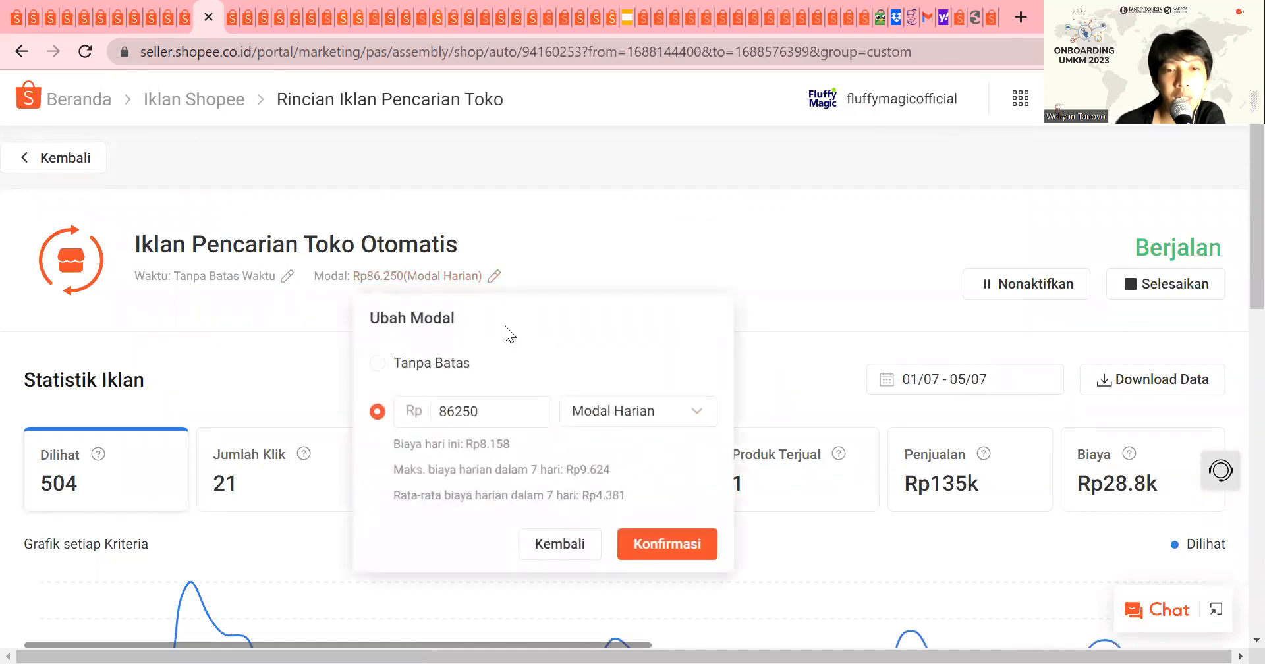
{"action": "left_click", "coordinate": [497, 415]}
{"action": "left_click_drag", "start_coordinate": [496, 415], "coordinate": [323, 413]}
{"action": "left_click", "coordinate": [322, 414]}
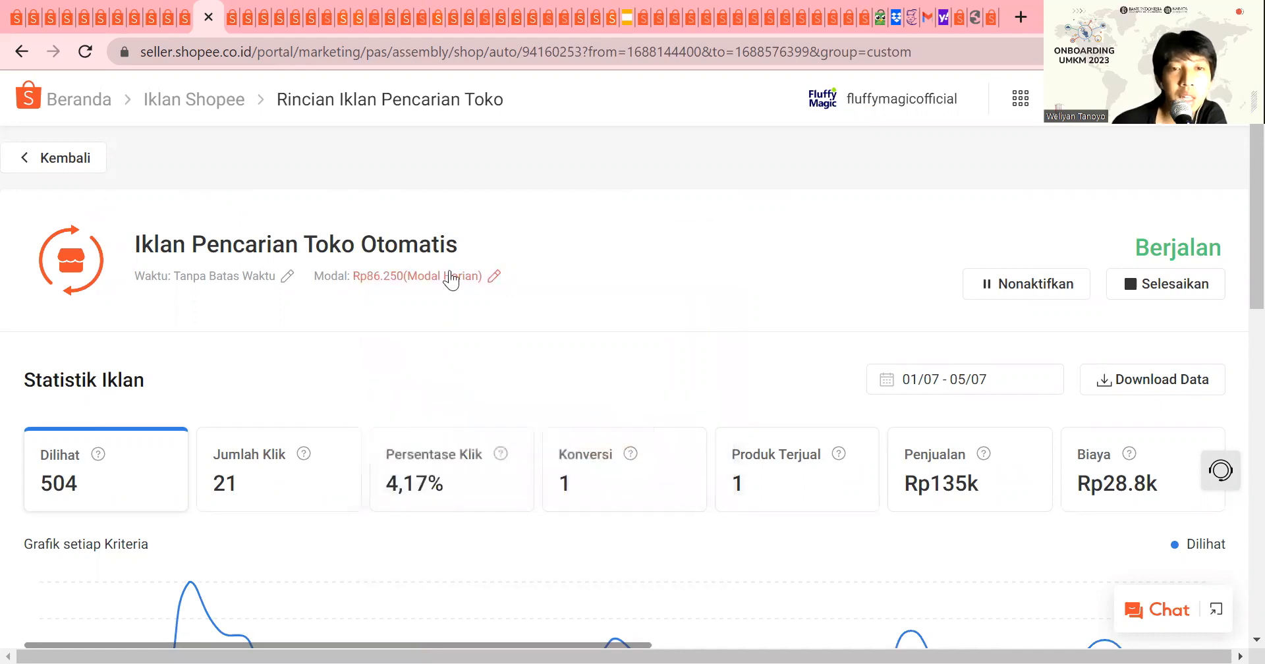
{"action": "left_click", "coordinate": [495, 276]}
{"action": "left_click_drag", "start_coordinate": [488, 410], "coordinate": [407, 412]}
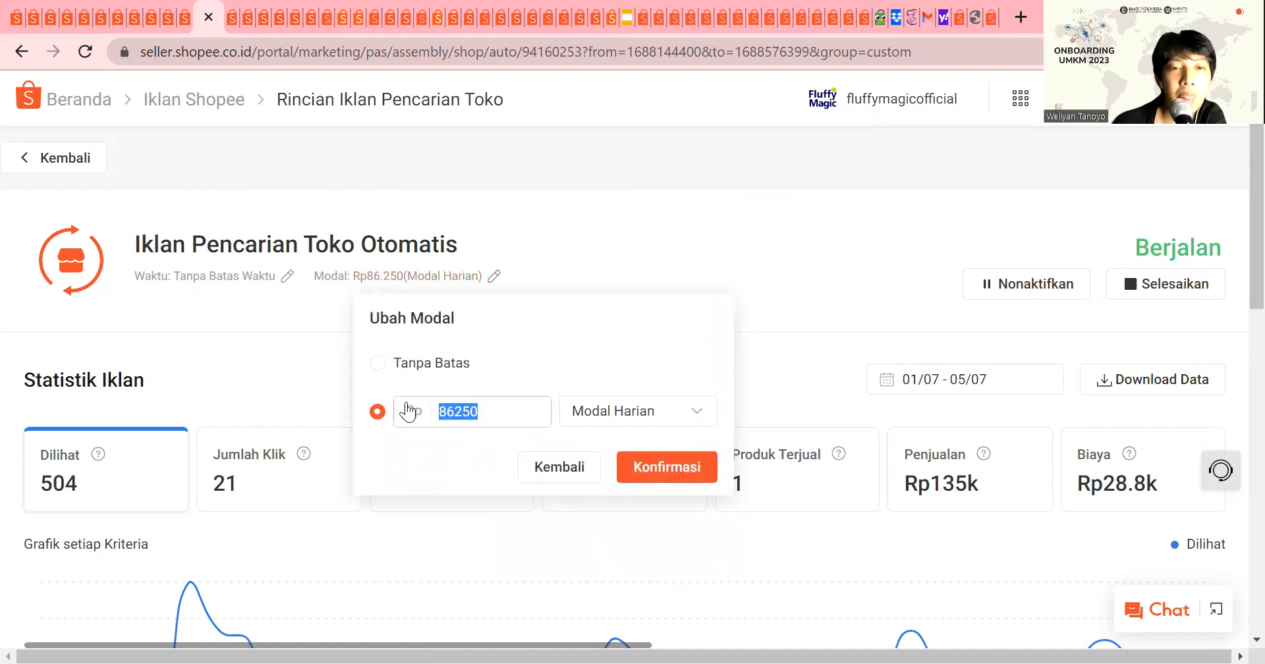
{"action": "type", "text": "200000"}
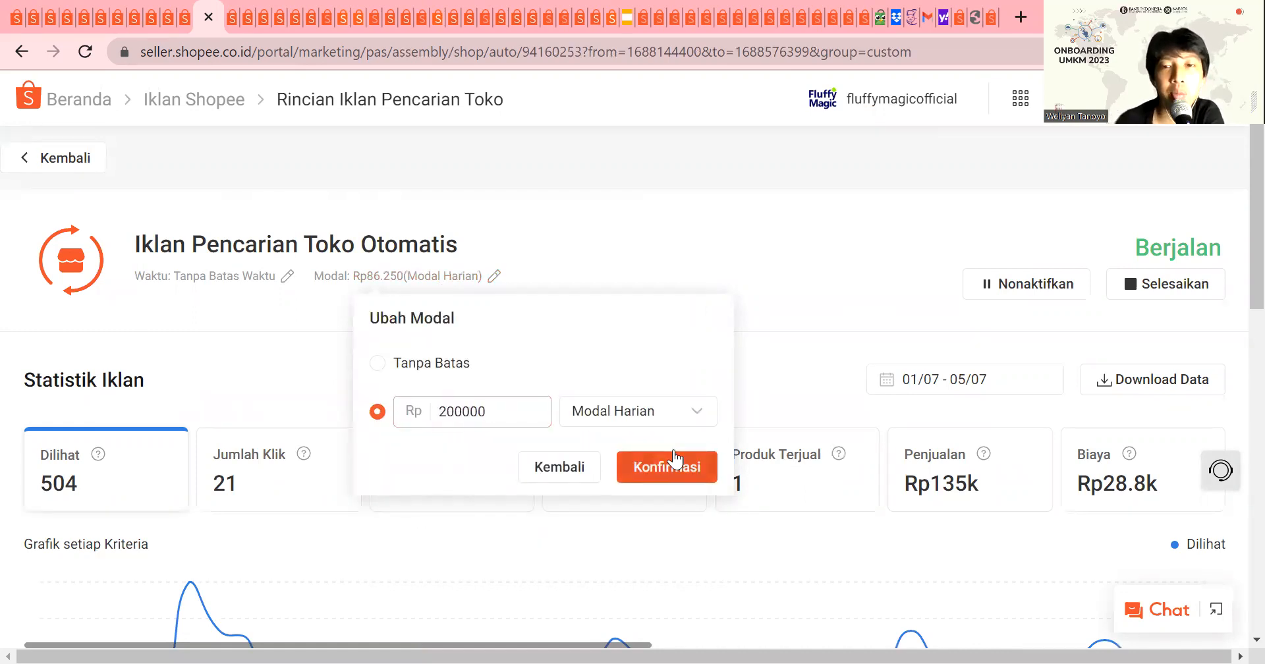
{"action": "left_click", "coordinate": [672, 463]}
Step: Review the automatic shop search ad's performance statistics and its Atribut Iklan previews for app and web
{"action": "scroll", "coordinate": [671, 457], "scroll_direction": "down", "scroll_amount": 6}
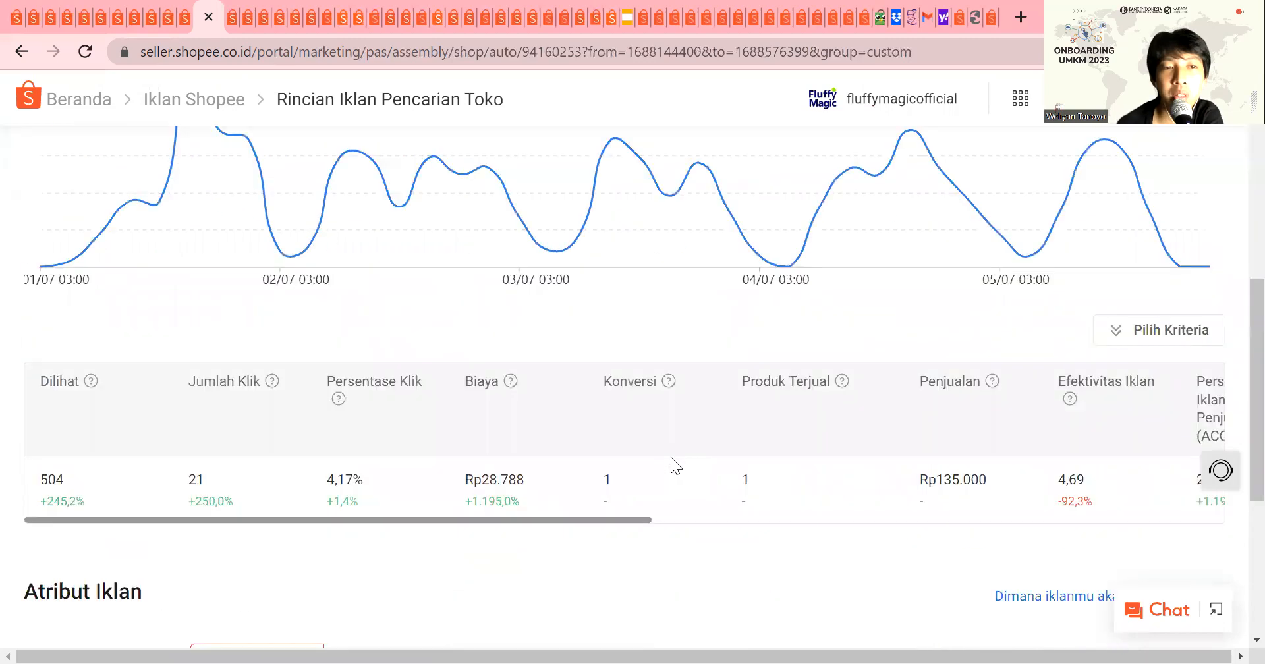
{"action": "scroll", "coordinate": [671, 457], "scroll_direction": "down", "scroll_amount": 5}
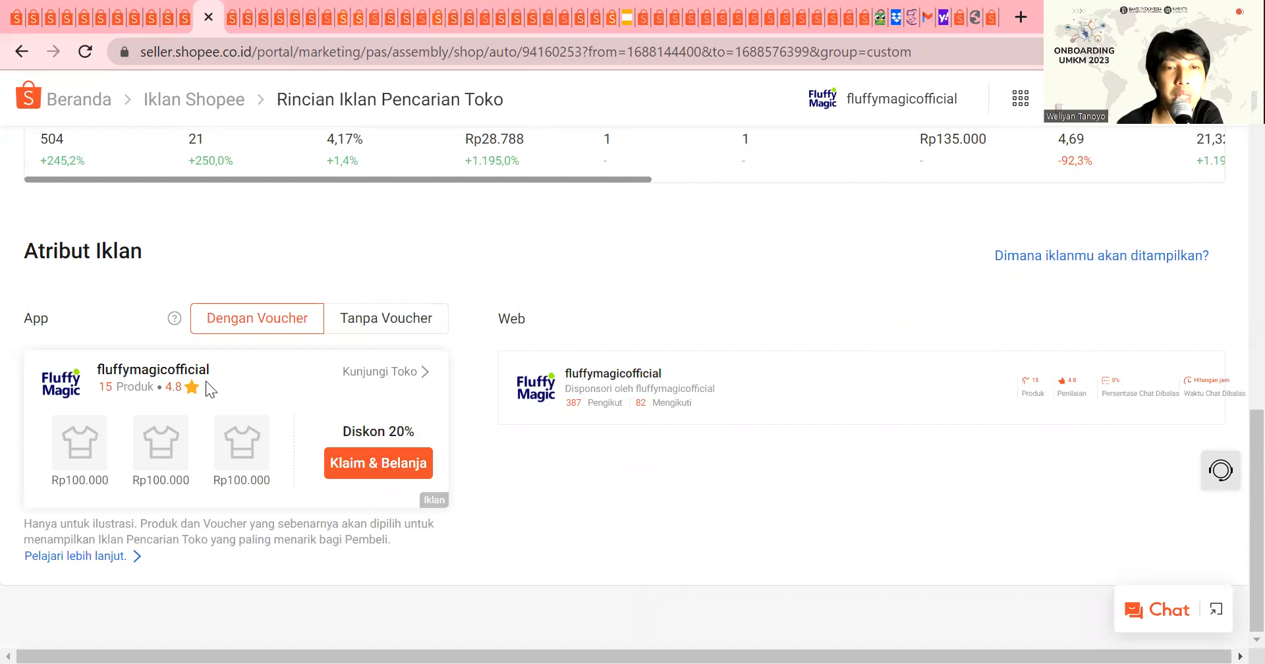
{"action": "scroll", "coordinate": [426, 483], "scroll_direction": "up", "scroll_amount": 7}
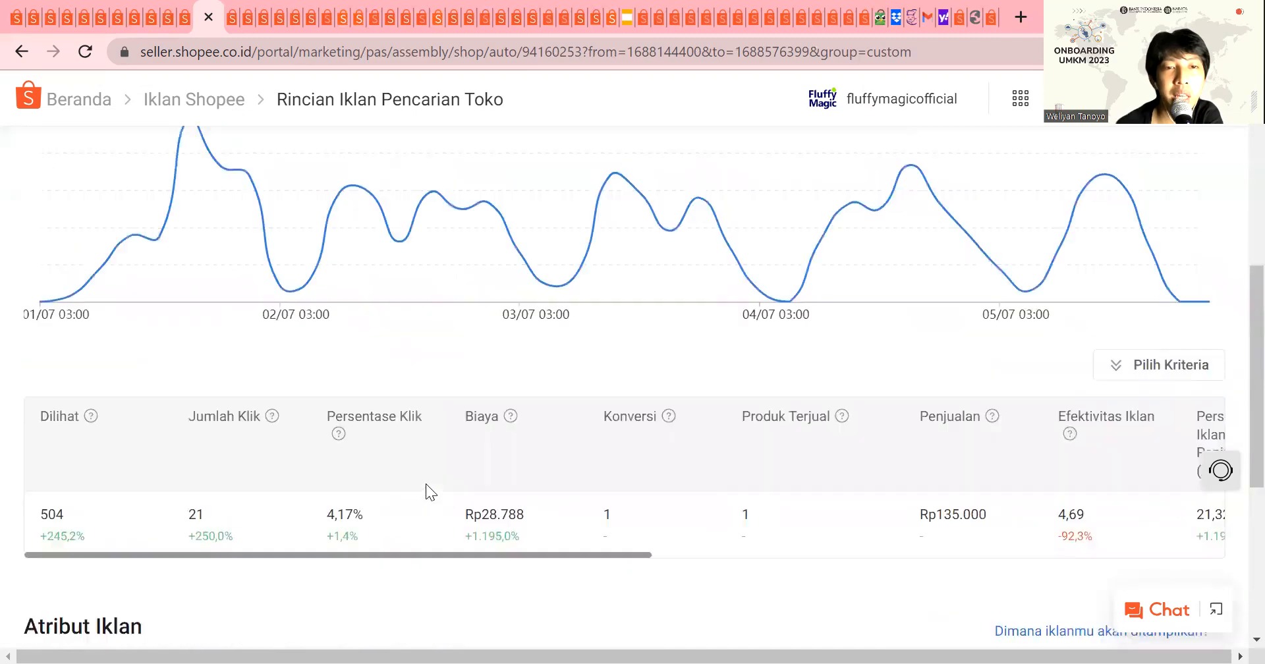
{"action": "scroll", "coordinate": [457, 494], "scroll_direction": "down", "scroll_amount": 6}
{"action": "scroll", "coordinate": [686, 404], "scroll_direction": "up", "scroll_amount": 7}
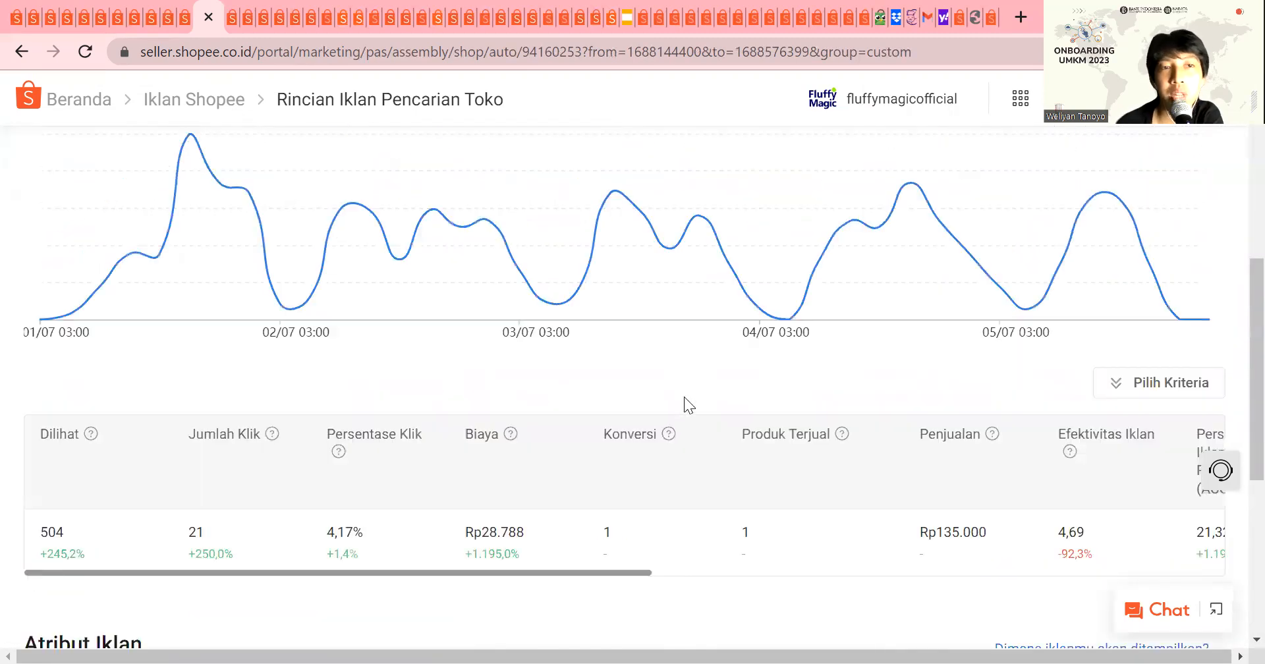
{"action": "scroll", "coordinate": [794, 113], "scroll_direction": "up", "scroll_amount": 5}
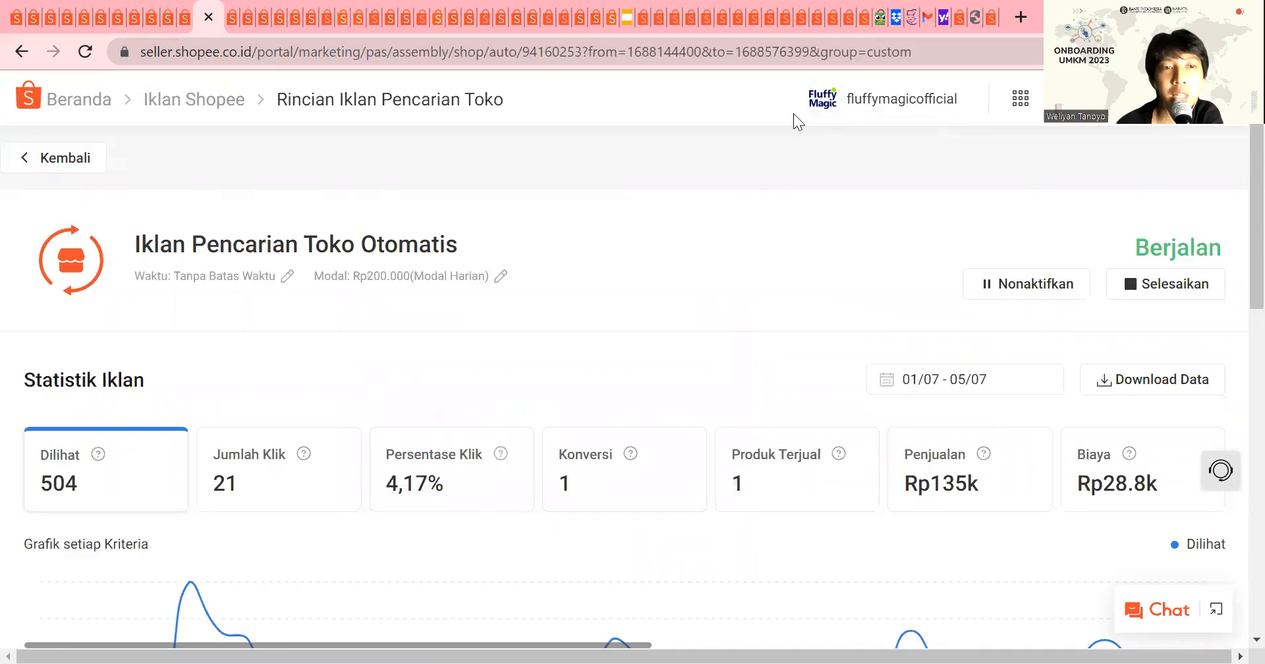
Step: Return to the Iklan Shopee overview and bring up the list of Iklan Produk Otomatis ads
{"action": "left_click", "coordinate": [96, 158]}
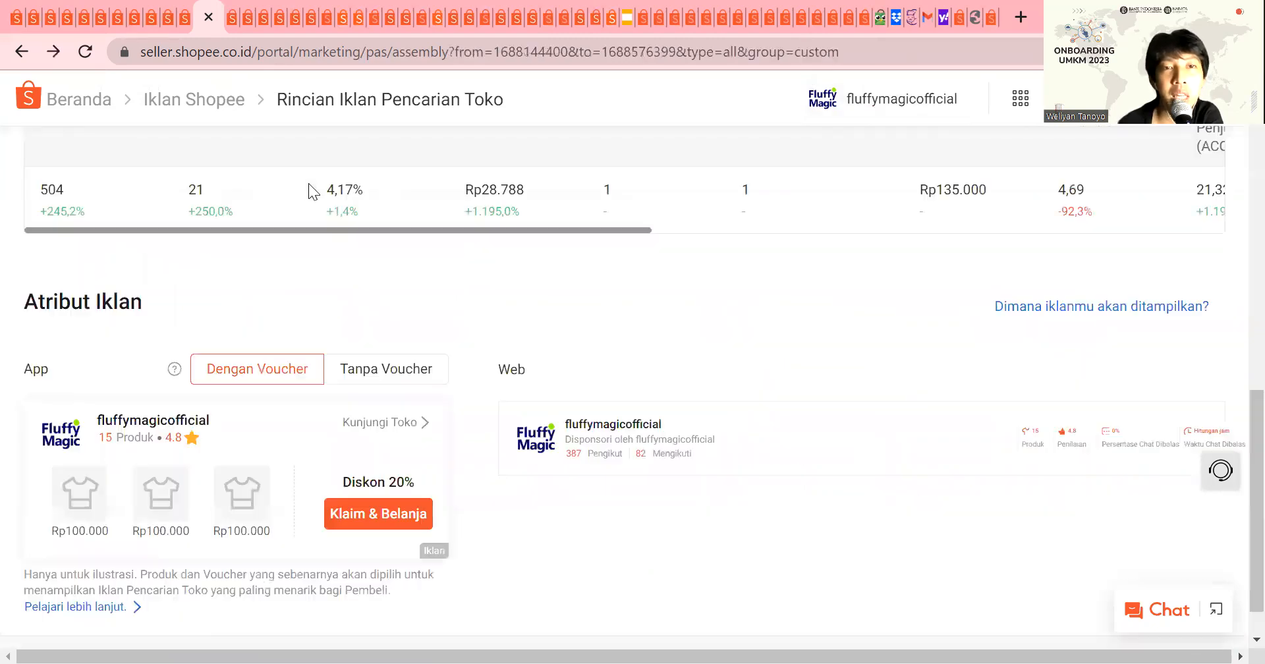
{"action": "scroll", "coordinate": [422, 408], "scroll_direction": "up", "scroll_amount": 1}
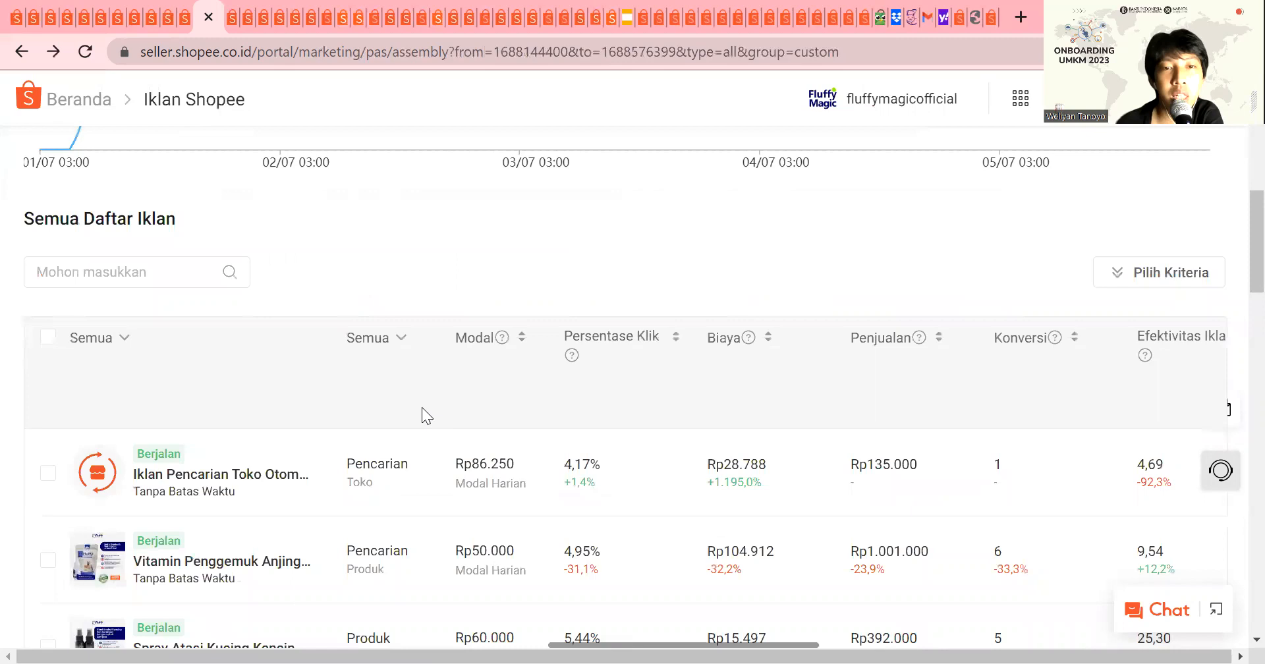
{"action": "scroll", "coordinate": [487, 362], "scroll_direction": "up", "scroll_amount": 9}
{"action": "left_click", "coordinate": [486, 363]}
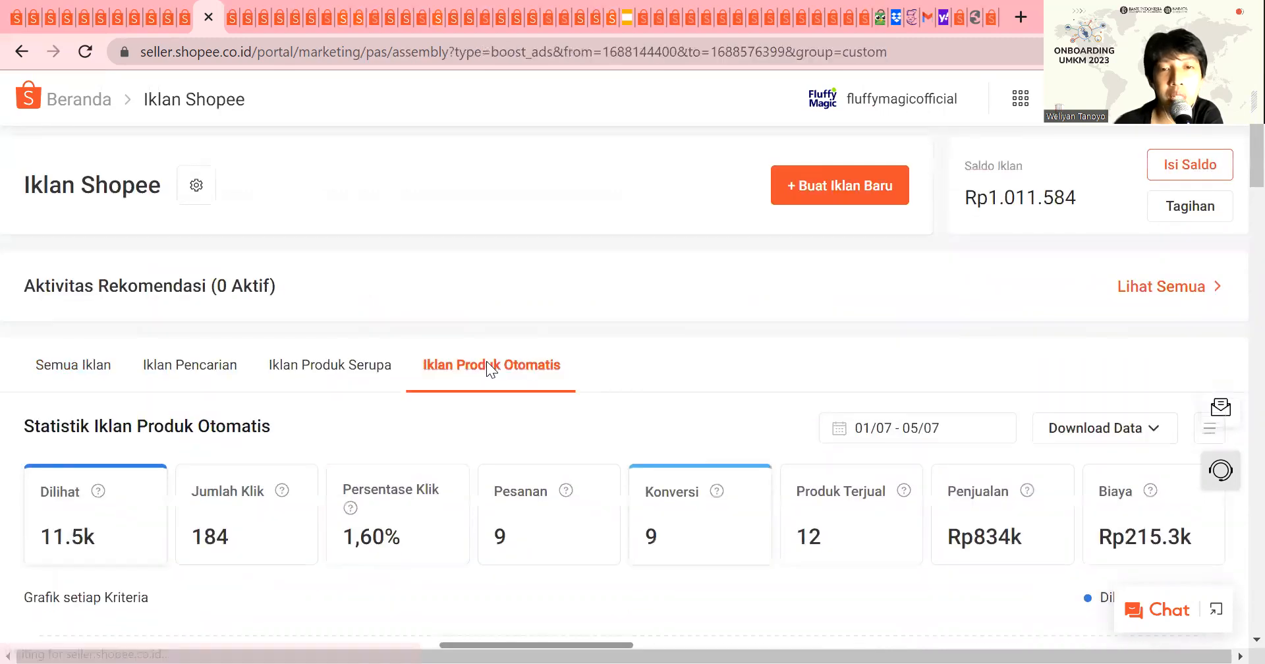
{"action": "scroll", "coordinate": [486, 363], "scroll_direction": "down", "scroll_amount": 10}
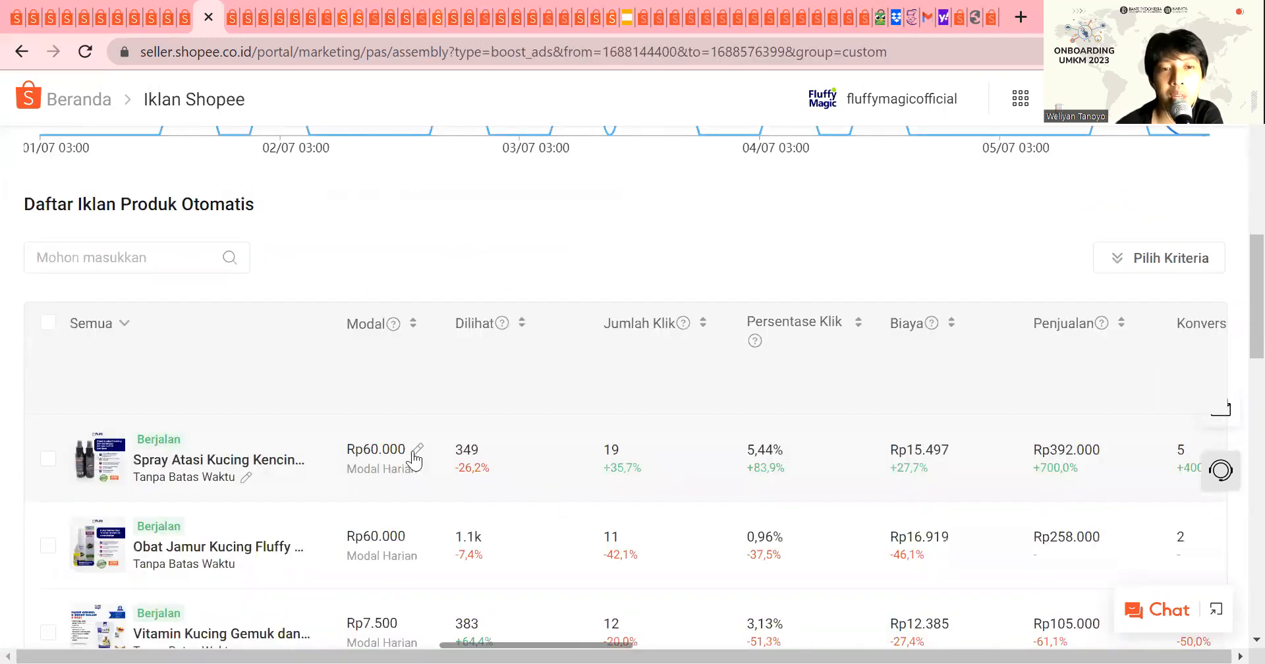
{"action": "scroll", "coordinate": [414, 455], "scroll_direction": "down", "scroll_amount": 3}
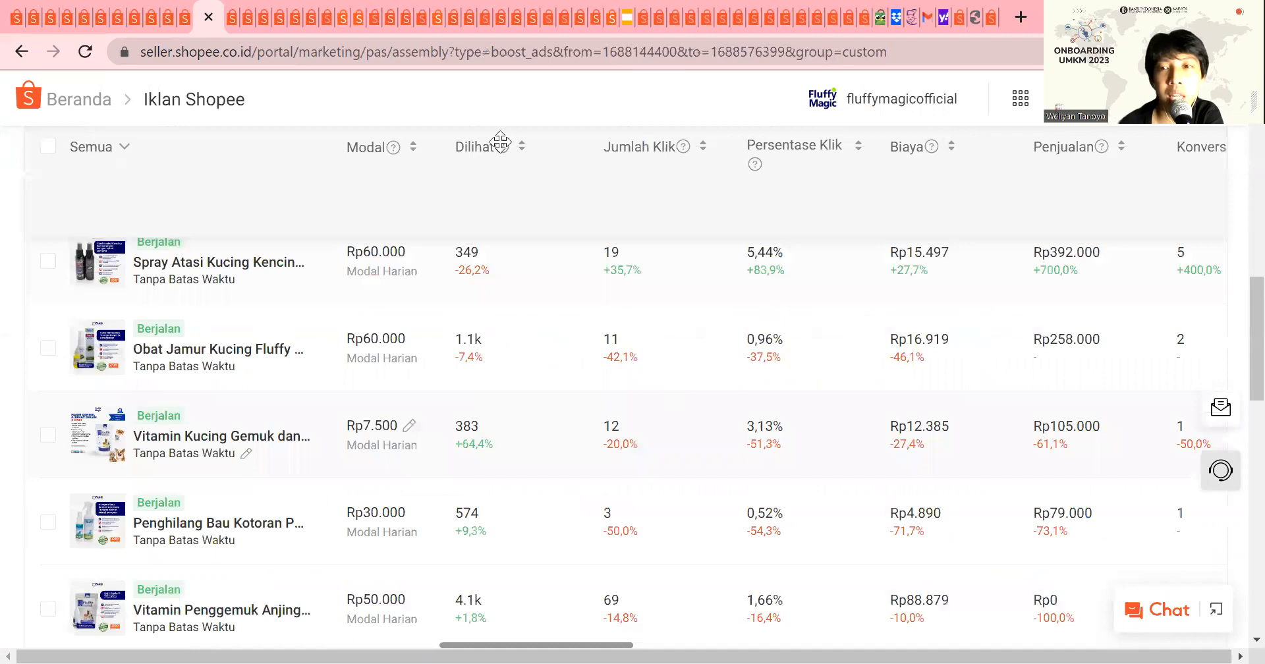
{"action": "scroll", "coordinate": [680, 456], "scroll_direction": "up", "scroll_amount": 2}
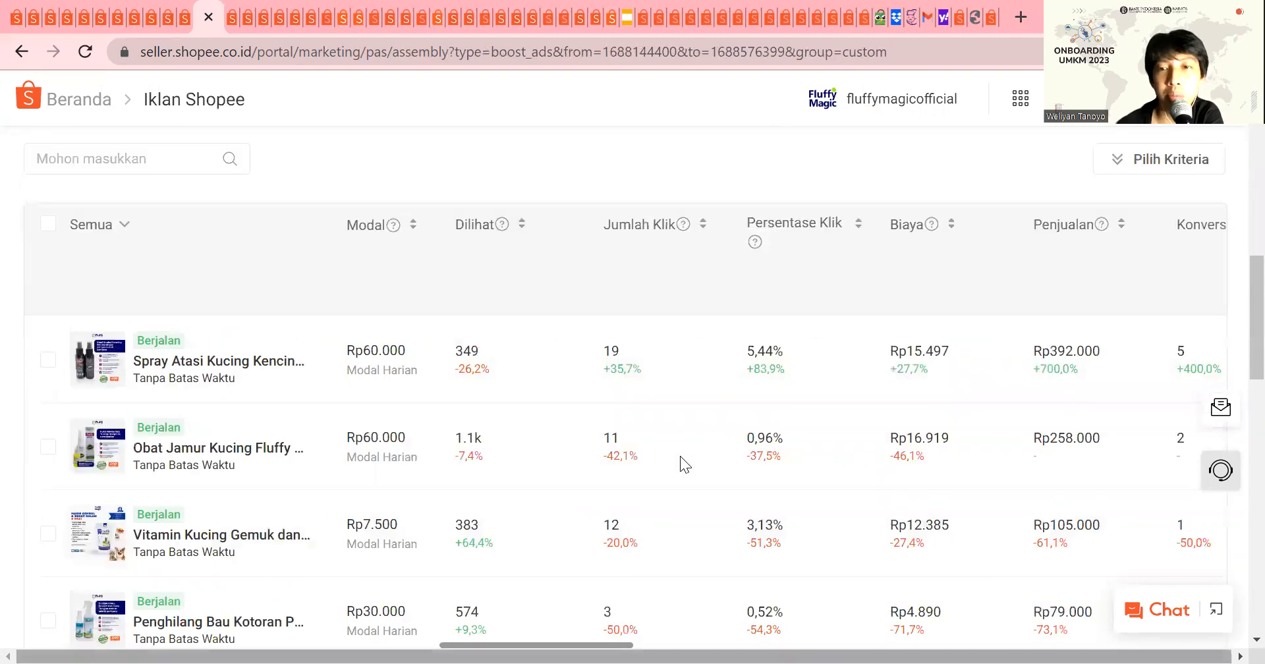
Step: Check the selectable criteria for the automatic product ads and compare the ads' Efektivitas Iklan, ACOS and conversion columns
{"action": "left_click", "coordinate": [1185, 165]}
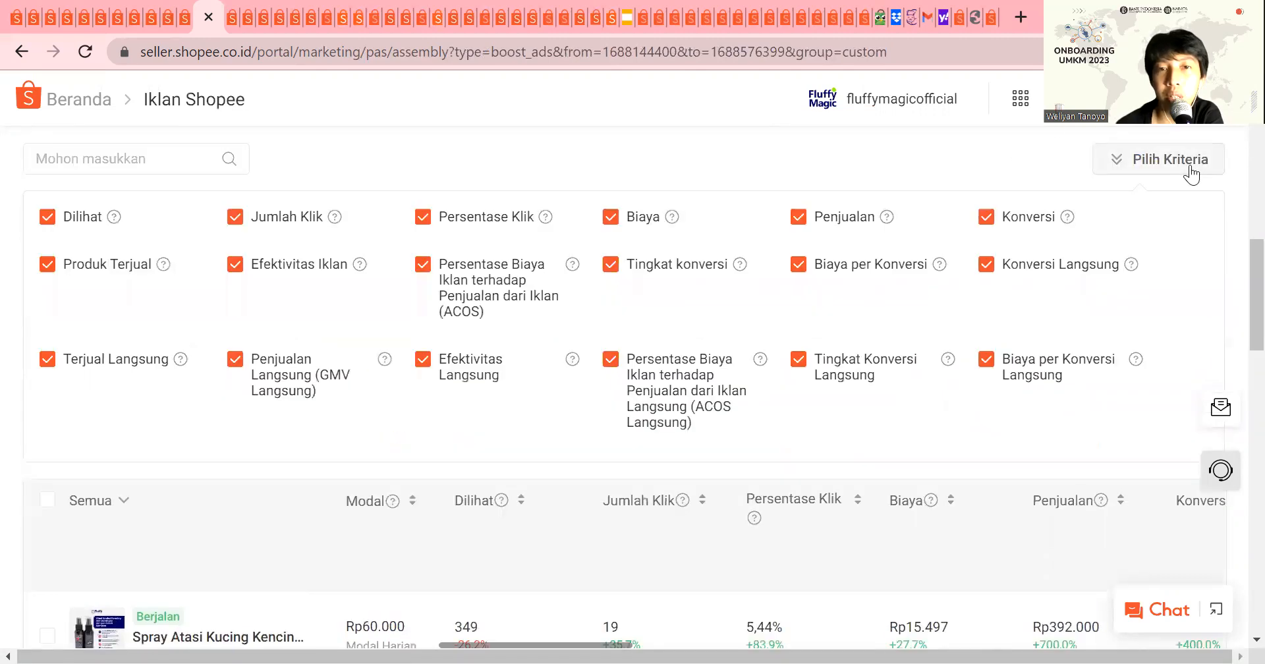
{"action": "left_click", "coordinate": [1143, 170]}
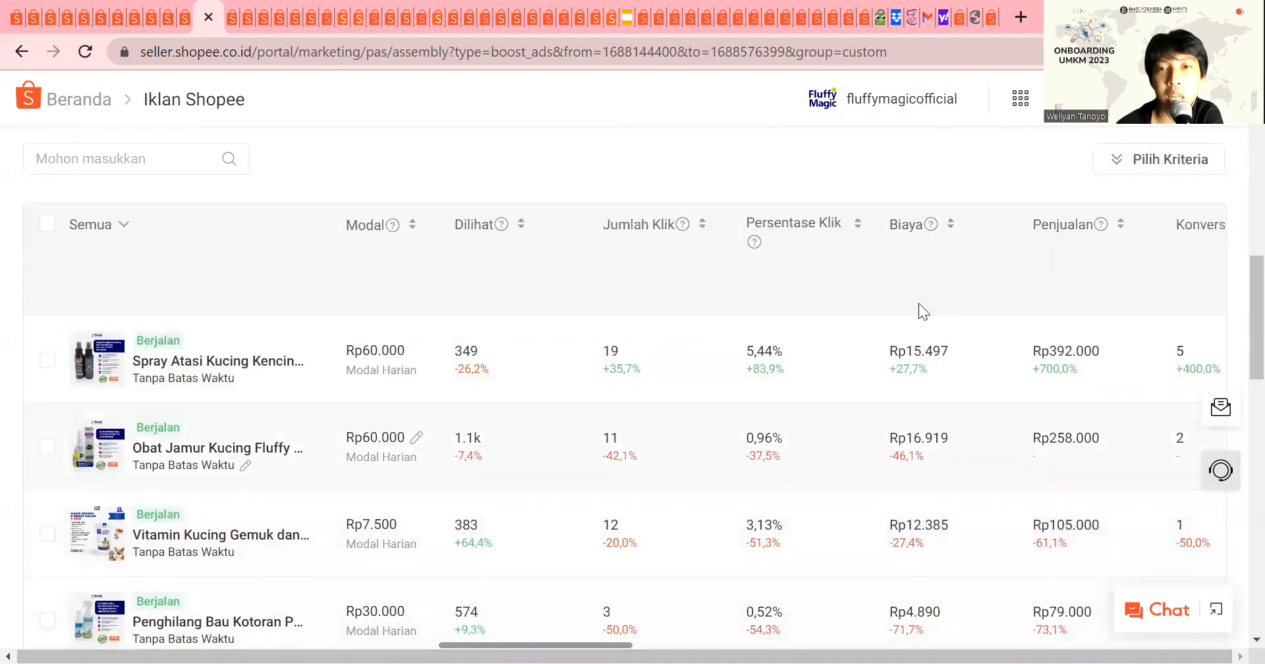
{"action": "scroll", "coordinate": [929, 301], "scroll_direction": "down", "scroll_amount": 3}
{"action": "scroll", "coordinate": [929, 299], "scroll_direction": "down", "scroll_amount": 15}
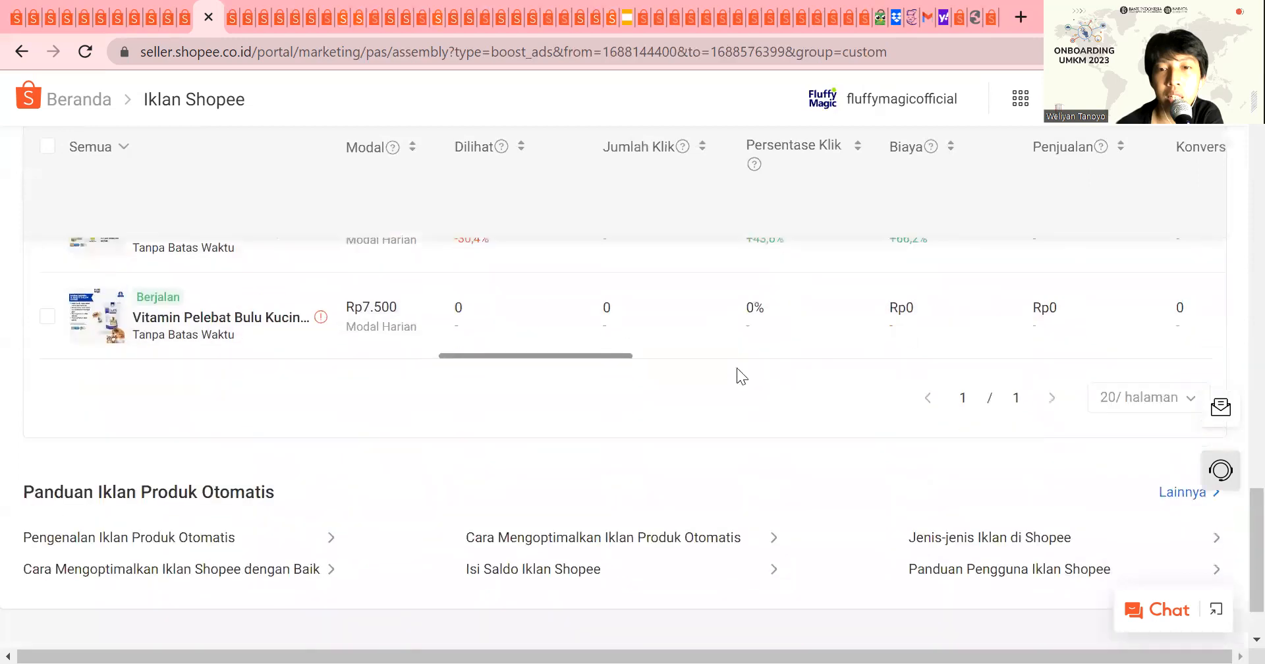
{"action": "left_click_drag", "start_coordinate": [569, 358], "coordinate": [798, 382]}
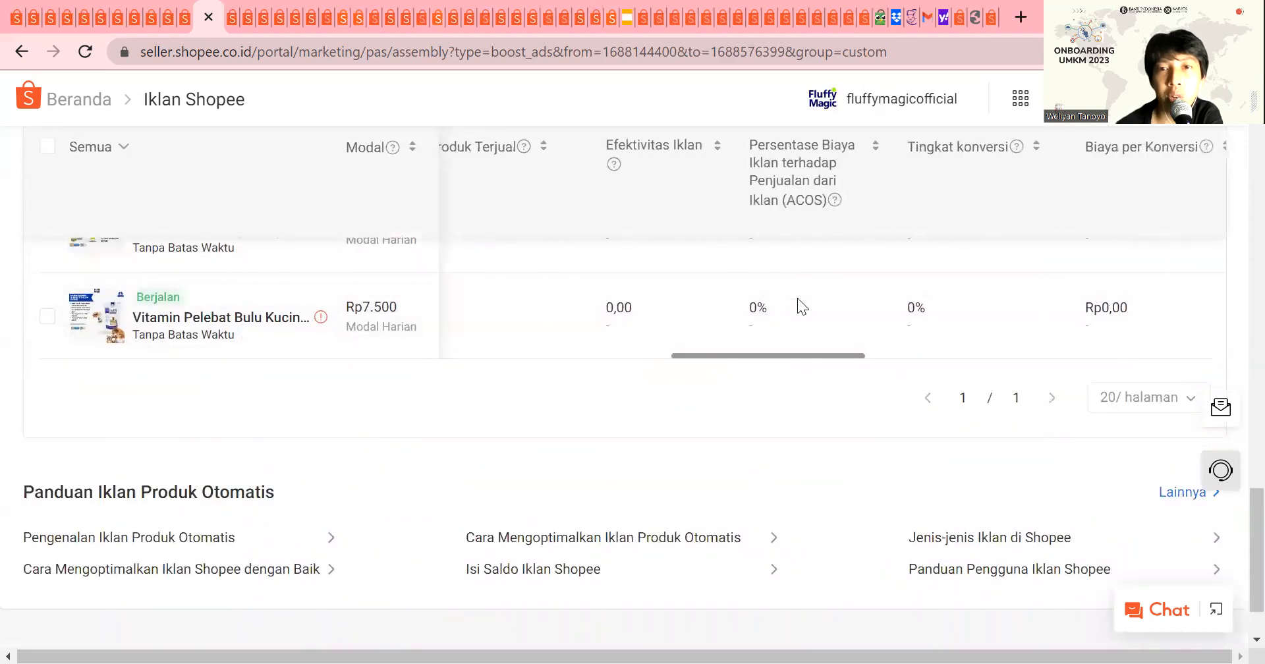
{"action": "scroll", "coordinate": [797, 306], "scroll_direction": "up", "scroll_amount": 15}
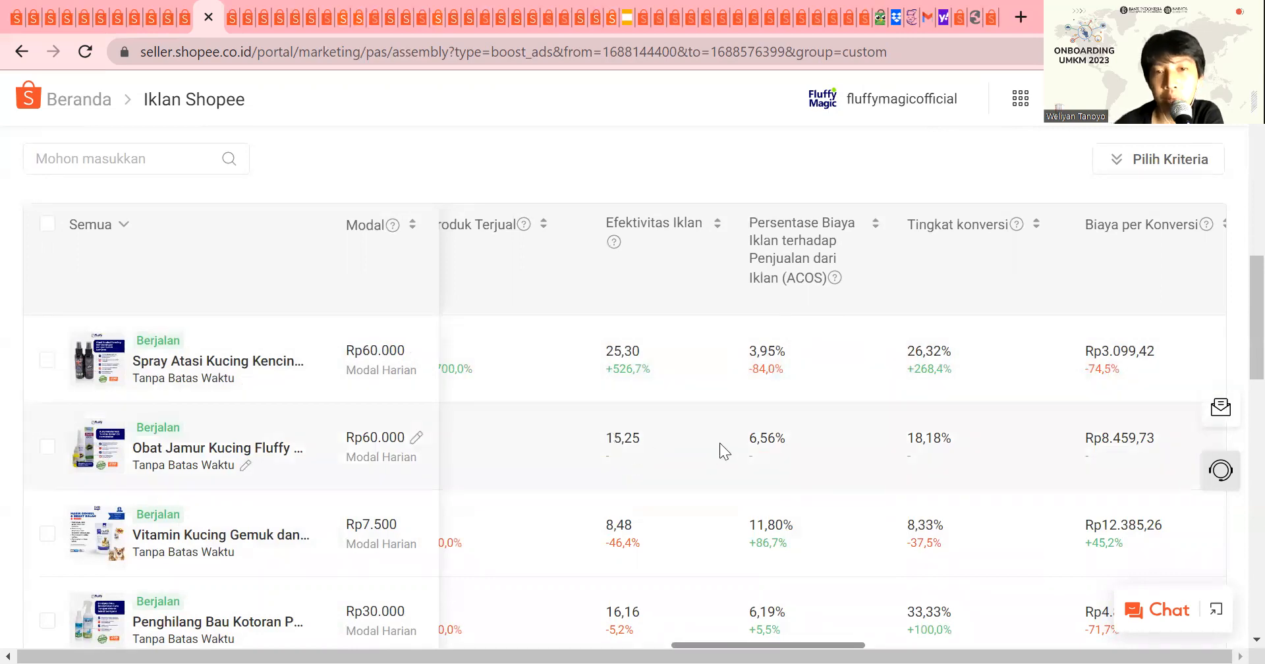
{"action": "scroll", "coordinate": [640, 427], "scroll_direction": "down", "scroll_amount": 1}
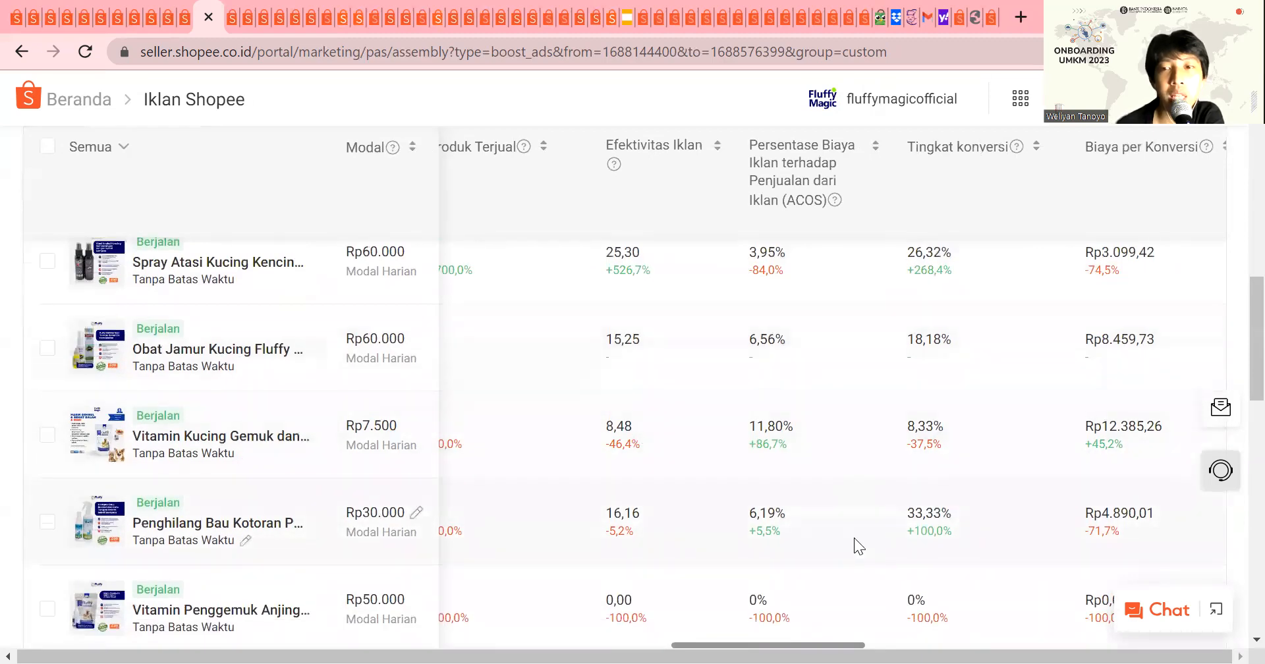
{"action": "scroll", "coordinate": [677, 302], "scroll_direction": "up", "scroll_amount": 2}
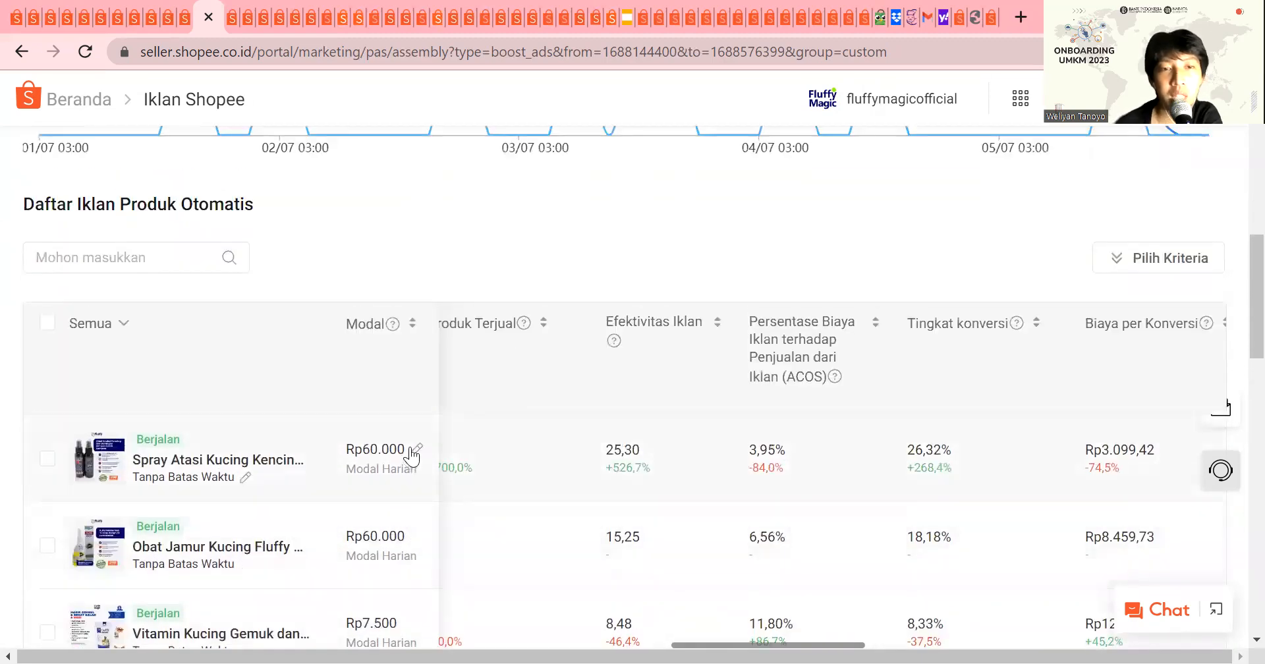
Step: Set the daily budget of the Spray Atasi Kucing automatic product ad to Rp120.000 and confirm it
{"action": "left_click", "coordinate": [414, 451]}
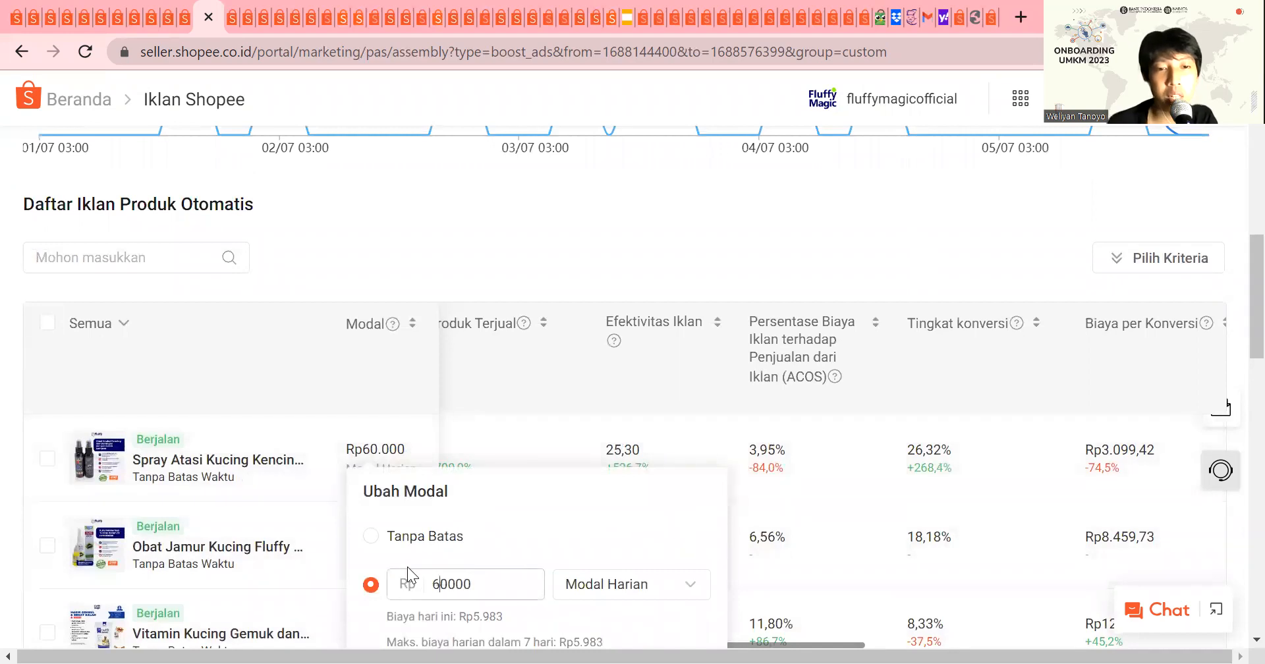
{"action": "type", "text": "12"}
{"action": "scroll", "coordinate": [528, 508], "scroll_direction": "down", "scroll_amount": 2}
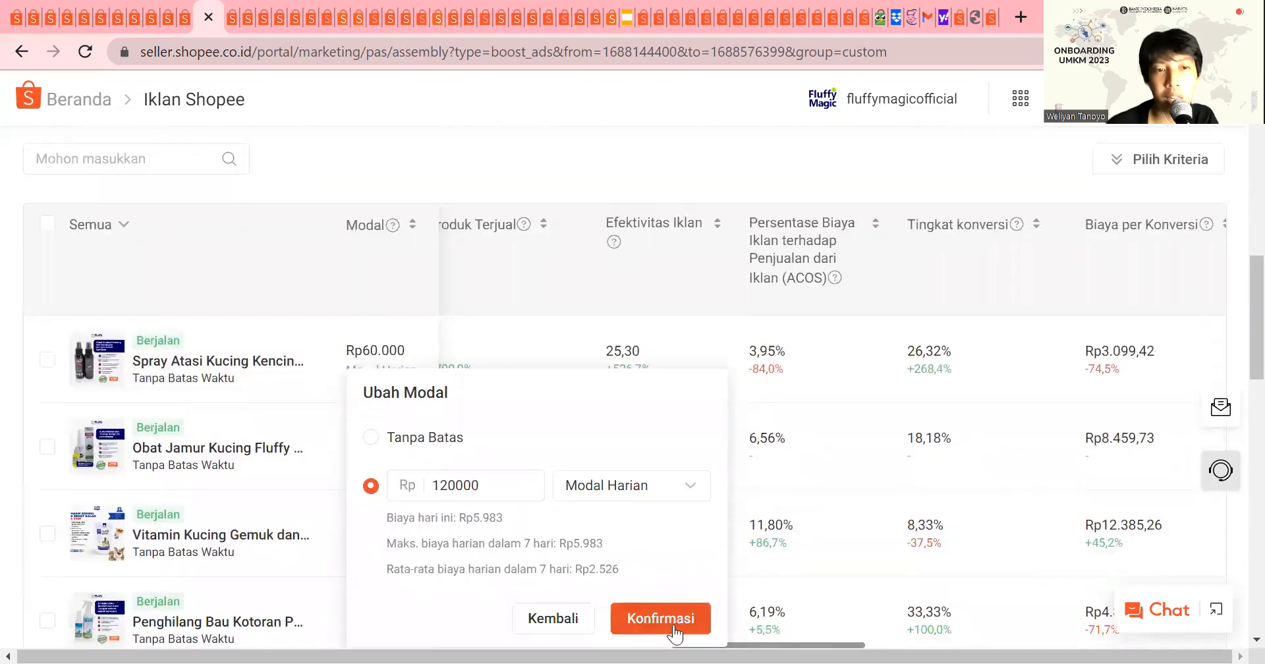
{"action": "left_click", "coordinate": [669, 624]}
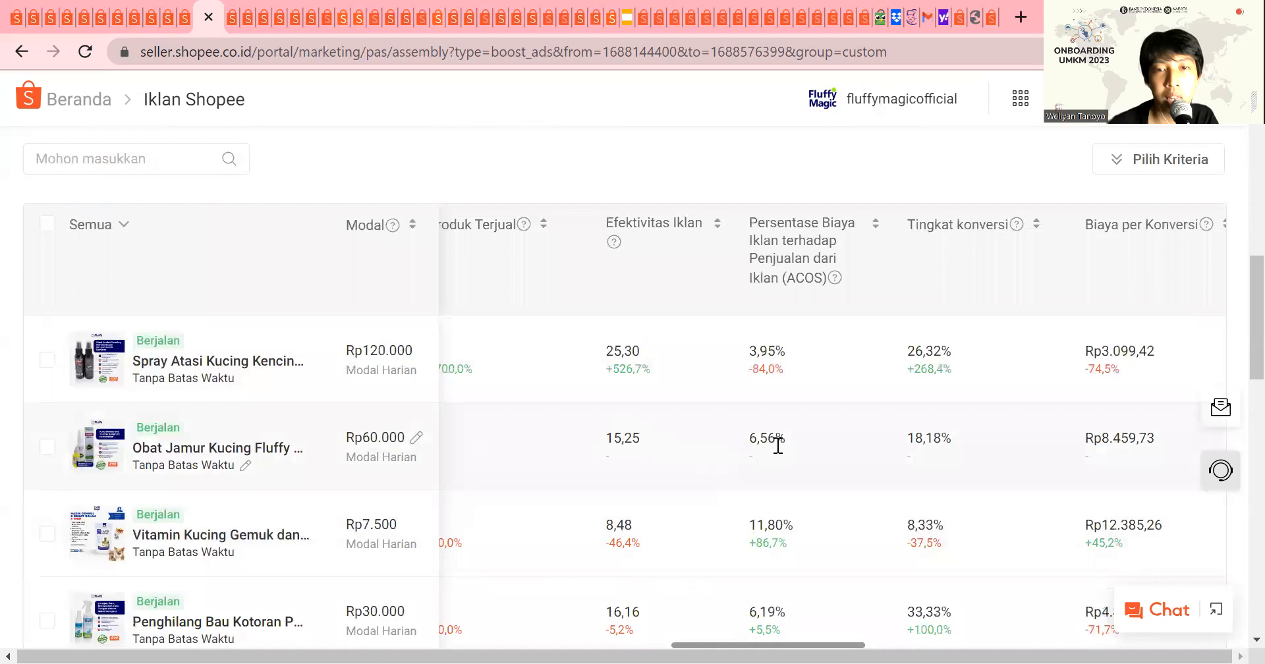
Step: Examine the rest of the automatic product ads along with their cost-per-conversion and direct conversion columns and summary statistics
{"action": "scroll", "coordinate": [719, 448], "scroll_direction": "down", "scroll_amount": 3}
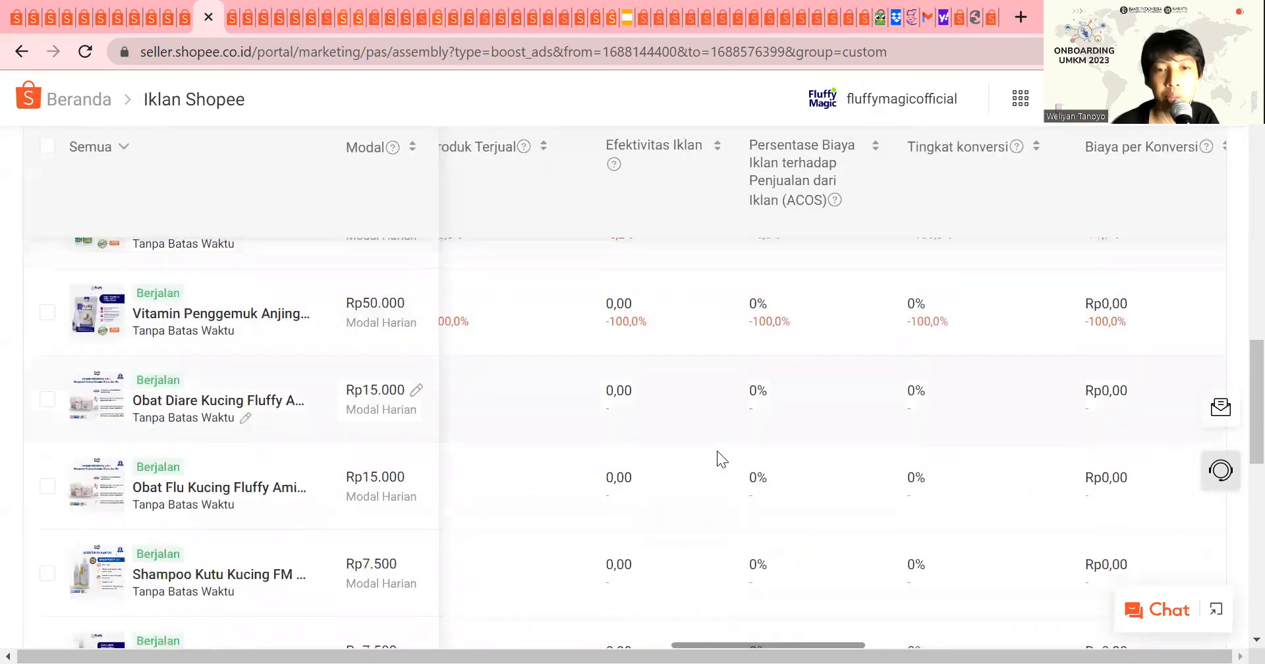
{"action": "scroll", "coordinate": [717, 451], "scroll_direction": "up", "scroll_amount": 7}
{"action": "scroll", "coordinate": [538, 339], "scroll_direction": "down", "scroll_amount": 4}
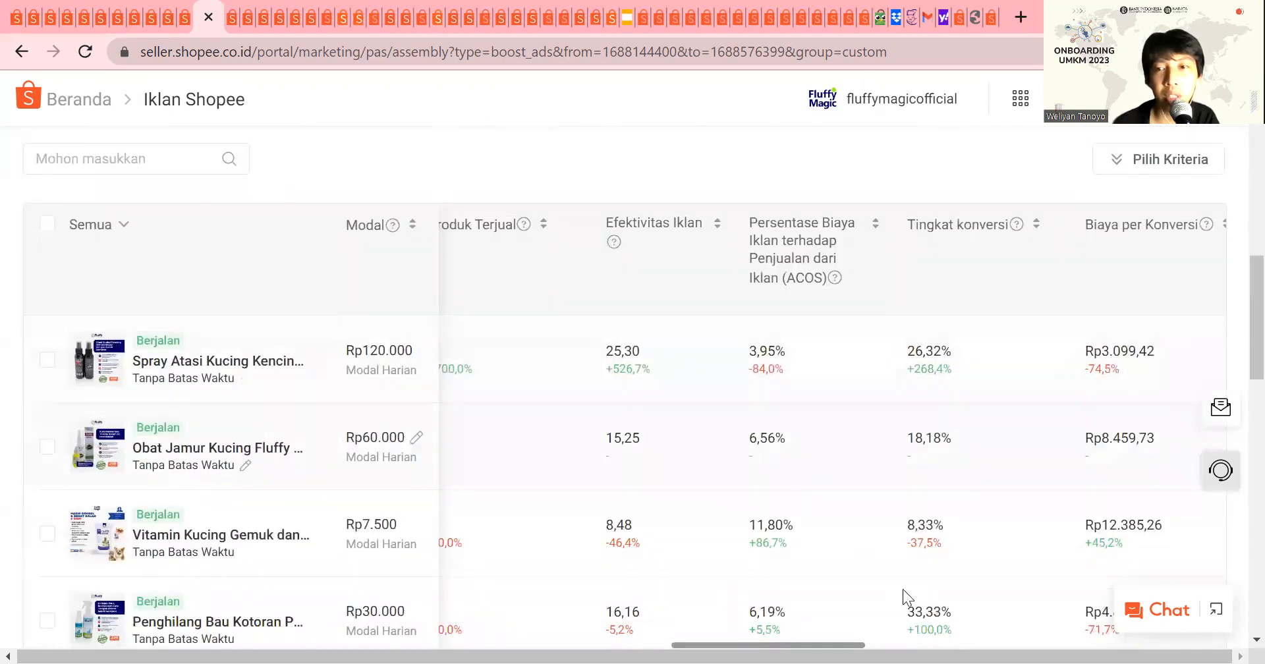
{"action": "left_click_drag", "start_coordinate": [831, 640], "coordinate": [896, 596]}
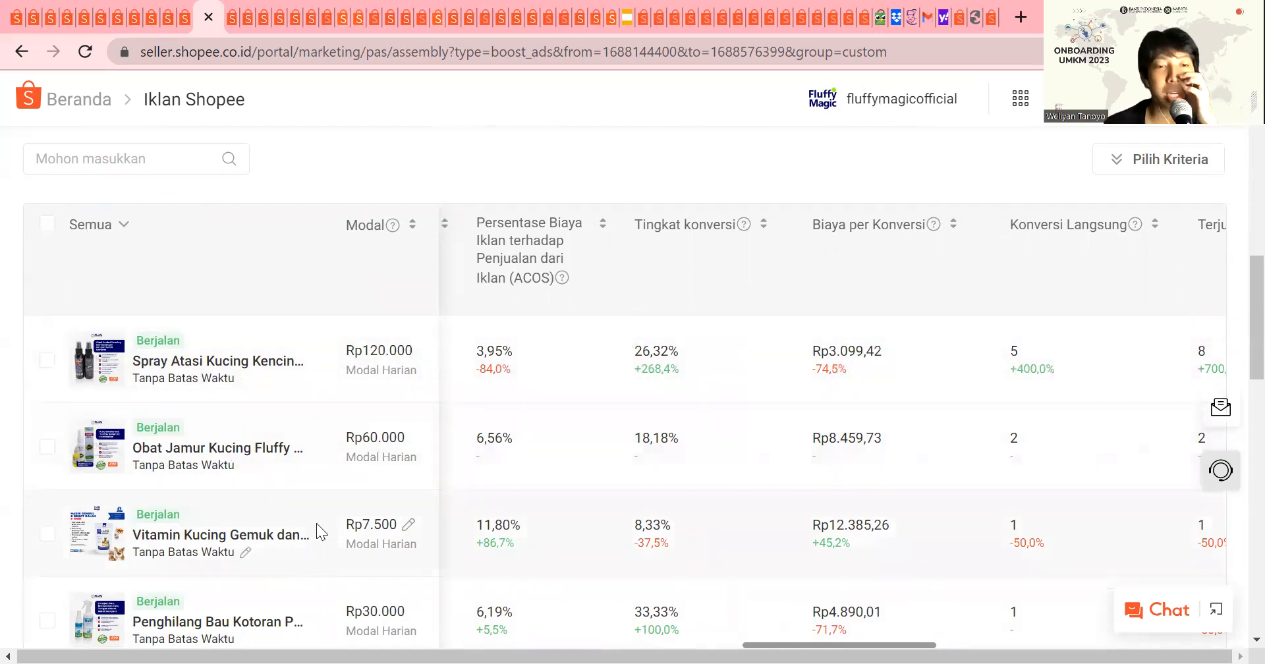
{"action": "scroll", "coordinate": [365, 447], "scroll_direction": "up", "scroll_amount": 8}
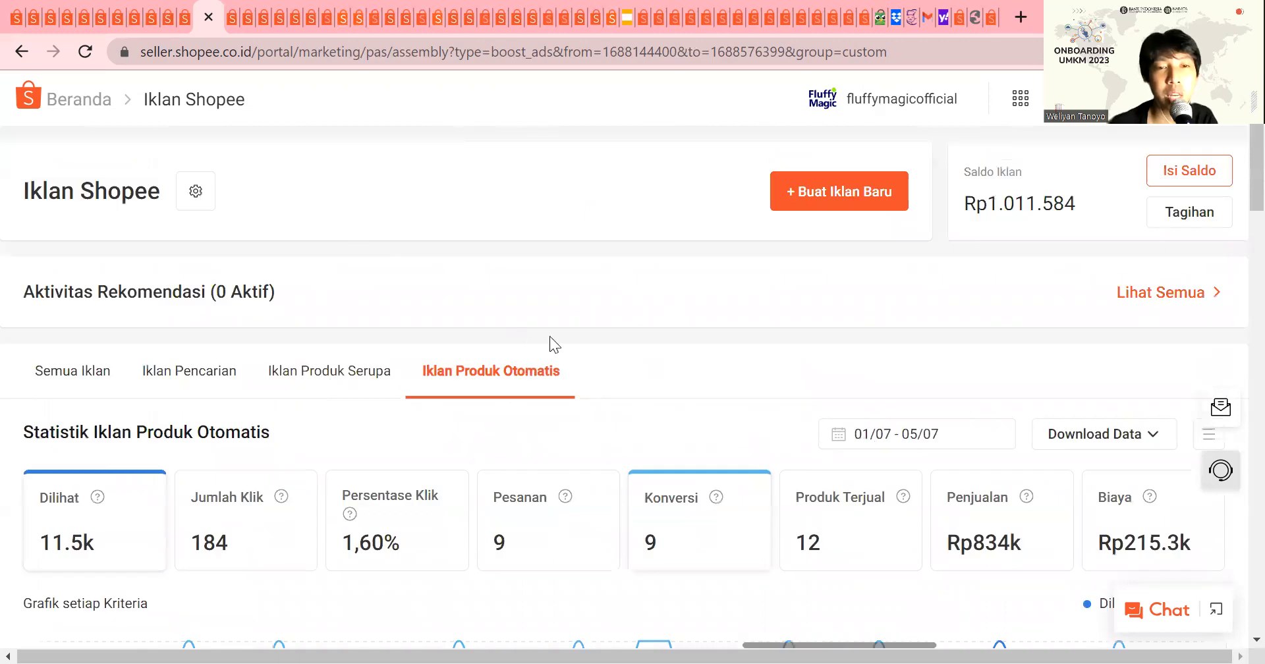
{"action": "scroll", "coordinate": [518, 330], "scroll_direction": "down", "scroll_amount": 2}
{"action": "scroll", "coordinate": [519, 326], "scroll_direction": "up", "scroll_amount": 1}
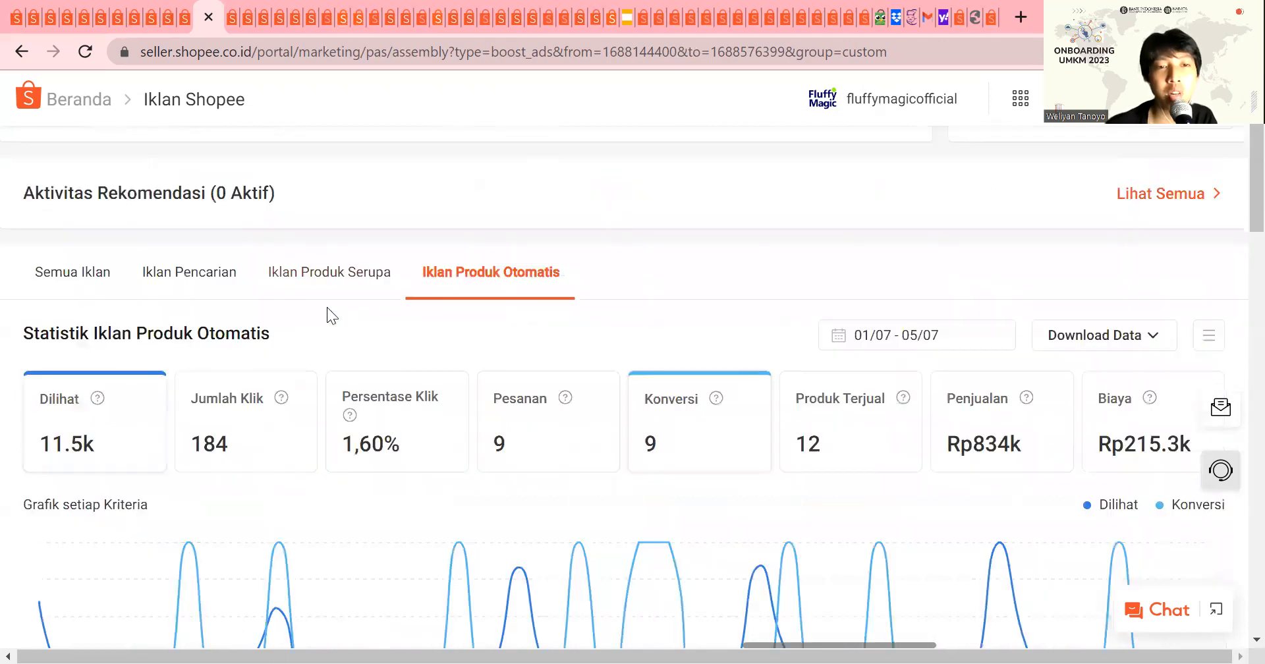
Step: Switch to the Iklan Produk Serupa ads and examine their list, sales and effectiveness columns and performance chart
{"action": "left_click", "coordinate": [297, 276]}
{"action": "scroll", "coordinate": [335, 267], "scroll_direction": "down", "scroll_amount": 10}
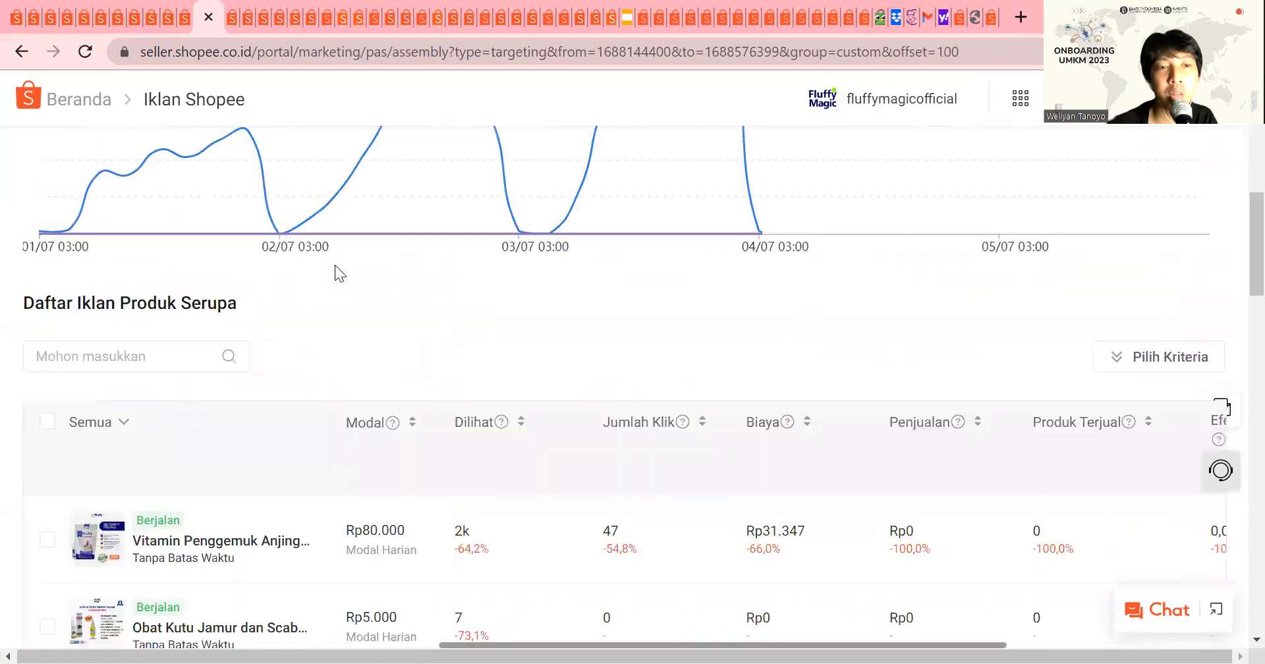
{"action": "scroll", "coordinate": [294, 353], "scroll_direction": "down", "scroll_amount": 5}
{"action": "scroll", "coordinate": [819, 570], "scroll_direction": "up", "scroll_amount": 8}
{"action": "scroll", "coordinate": [757, 531], "scroll_direction": "down", "scroll_amount": 2}
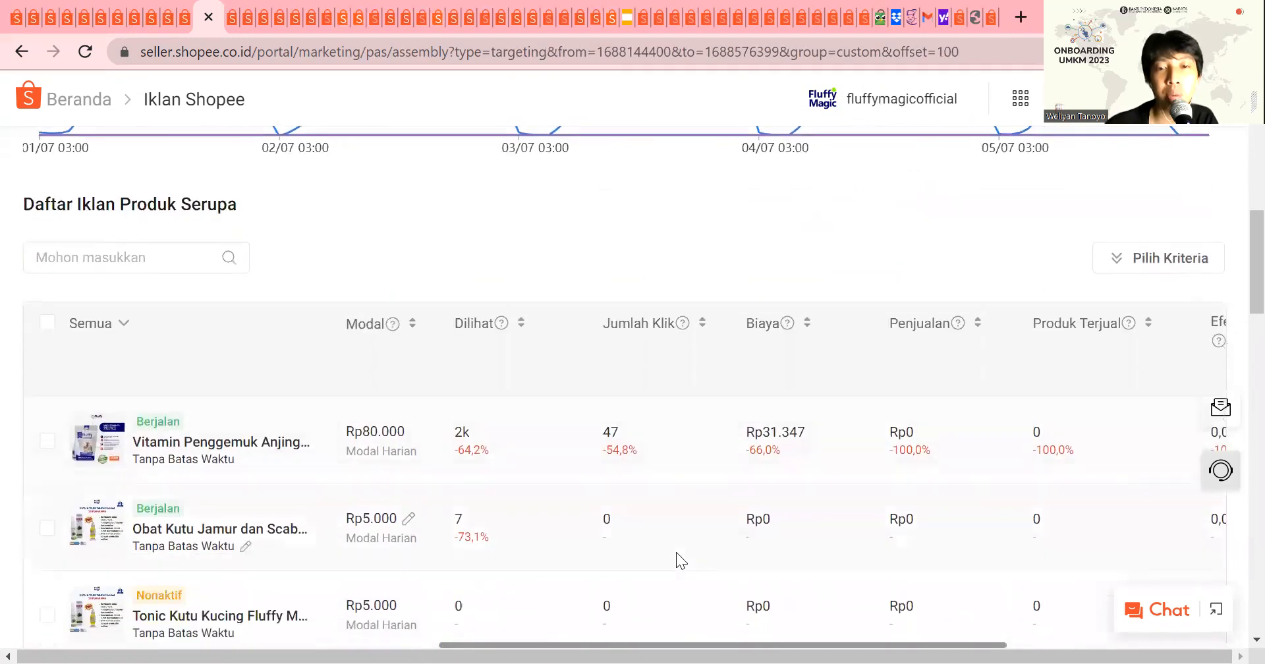
{"action": "scroll", "coordinate": [929, 632], "scroll_direction": "right", "scroll_amount": 4}
{"action": "scroll", "coordinate": [988, 330], "scroll_direction": "up", "scroll_amount": 8}
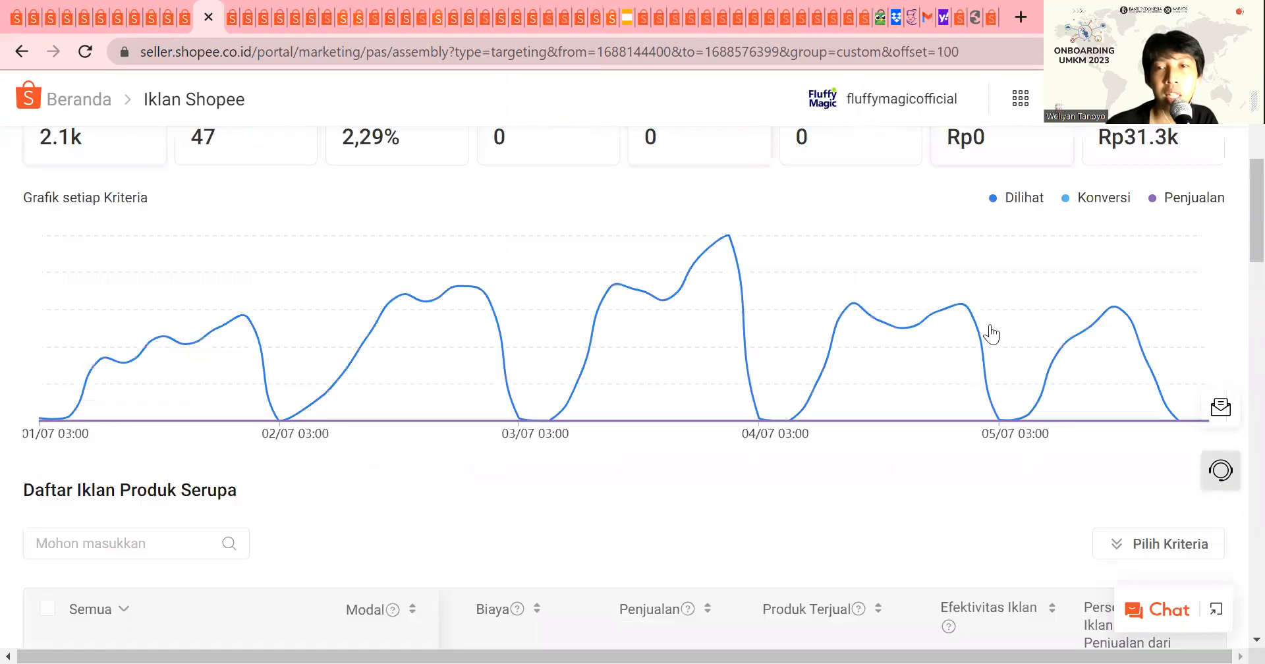
Step: Set the Iklan Produk Serupa statistics period to 1–30 June 2023 and view the ad list for that period
{"action": "left_click", "coordinate": [944, 237]}
{"action": "left_click", "coordinate": [522, 279]}
{"action": "left_click", "coordinate": [647, 370]}
{"action": "left_click", "coordinate": [683, 512]}
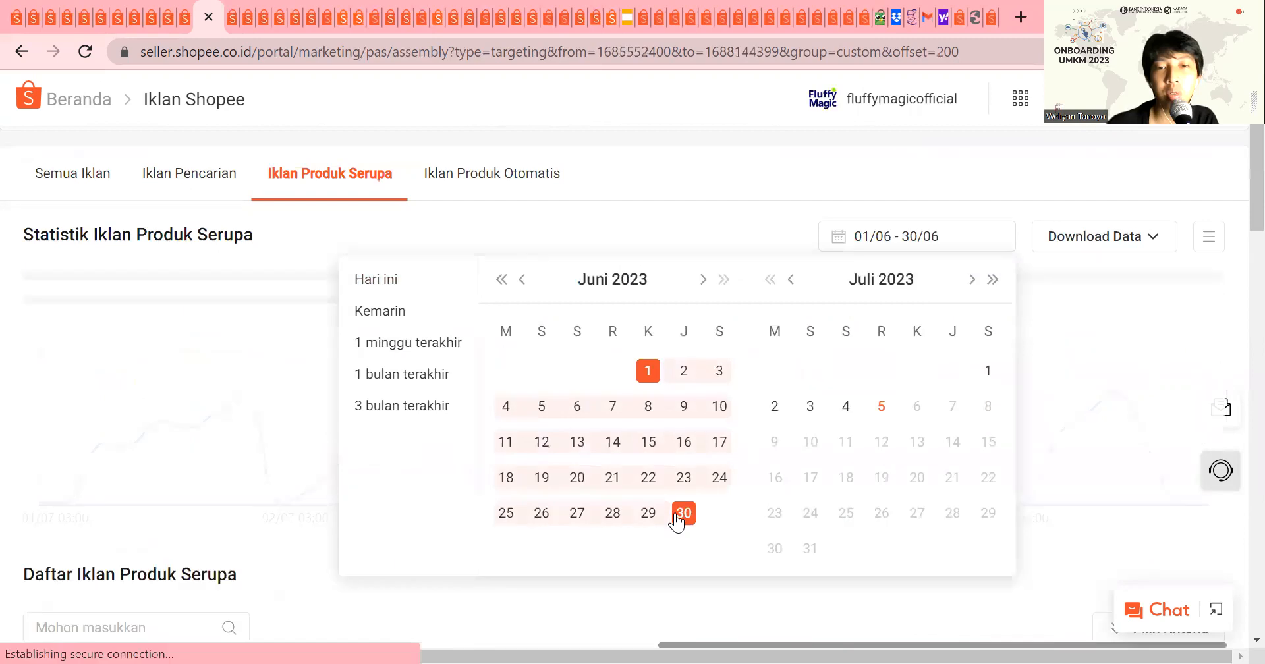
{"action": "scroll", "coordinate": [675, 512], "scroll_direction": "down", "scroll_amount": 10}
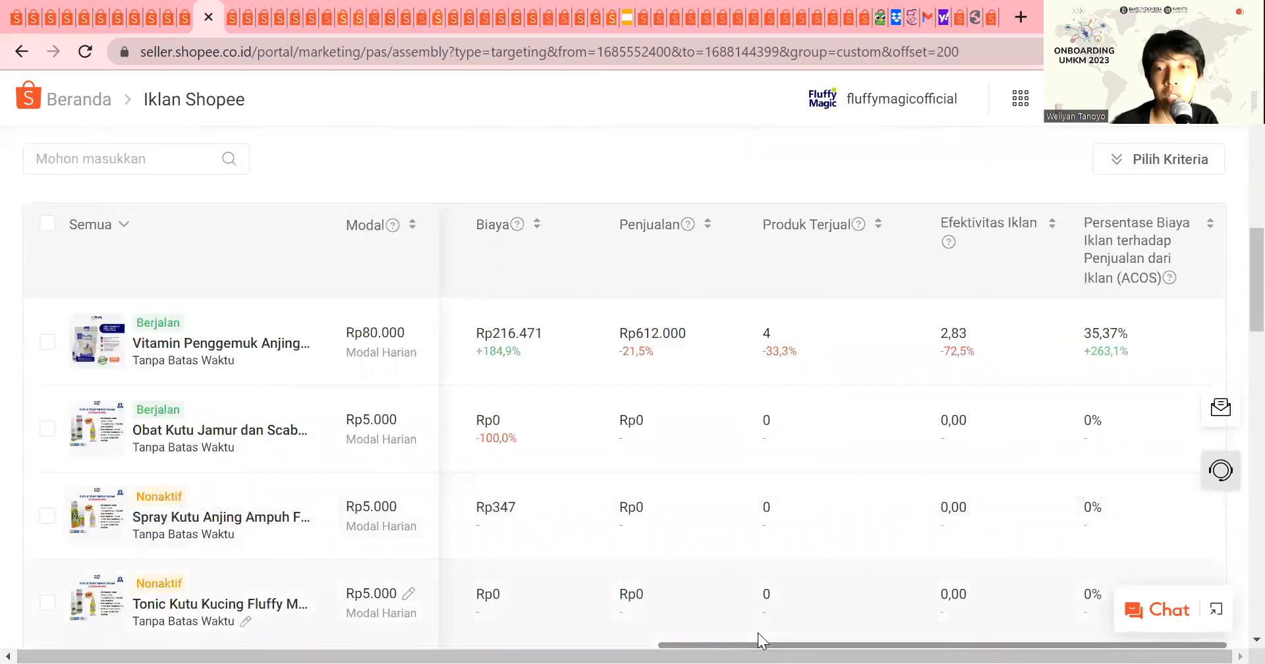
Step: Open the Vitamin Penggemuk Anjing similar-product ad and compare the manual-setting statistics of its Rekomendasi and Kamu Mungkin Juga Suka placements
{"action": "left_click", "coordinate": [245, 350]}
{"action": "scroll", "coordinate": [680, 432], "scroll_direction": "down", "scroll_amount": 7}
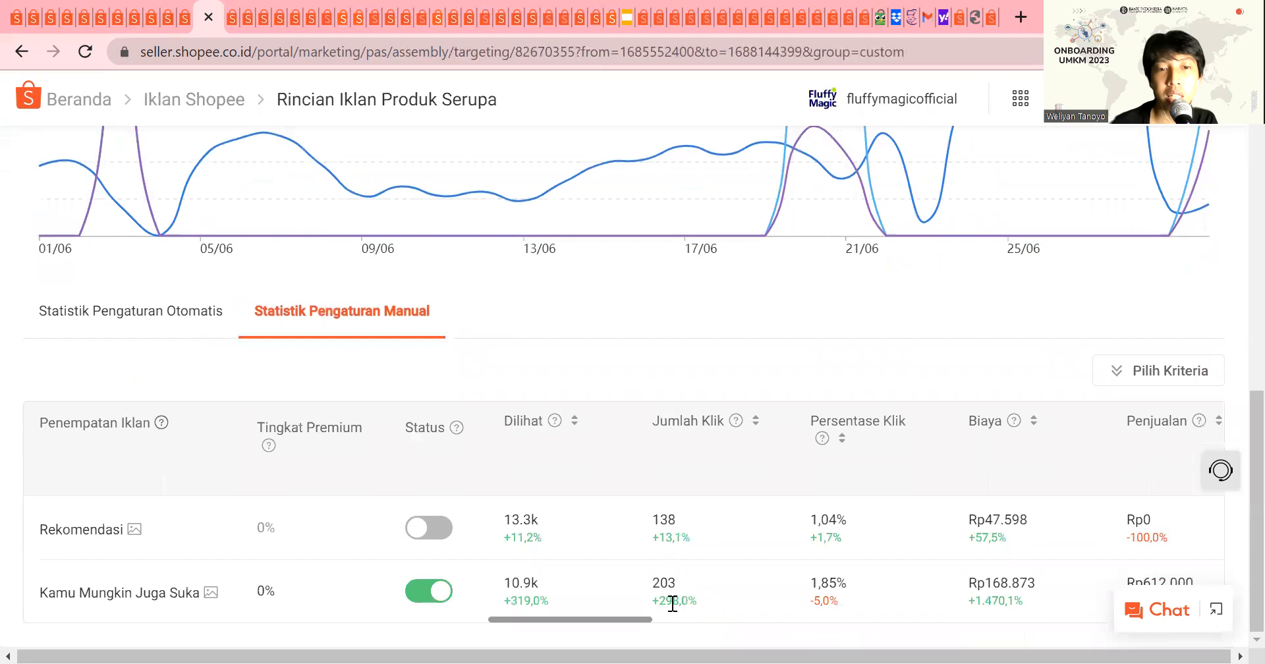
{"action": "left_click_drag", "start_coordinate": [644, 622], "coordinate": [708, 601]}
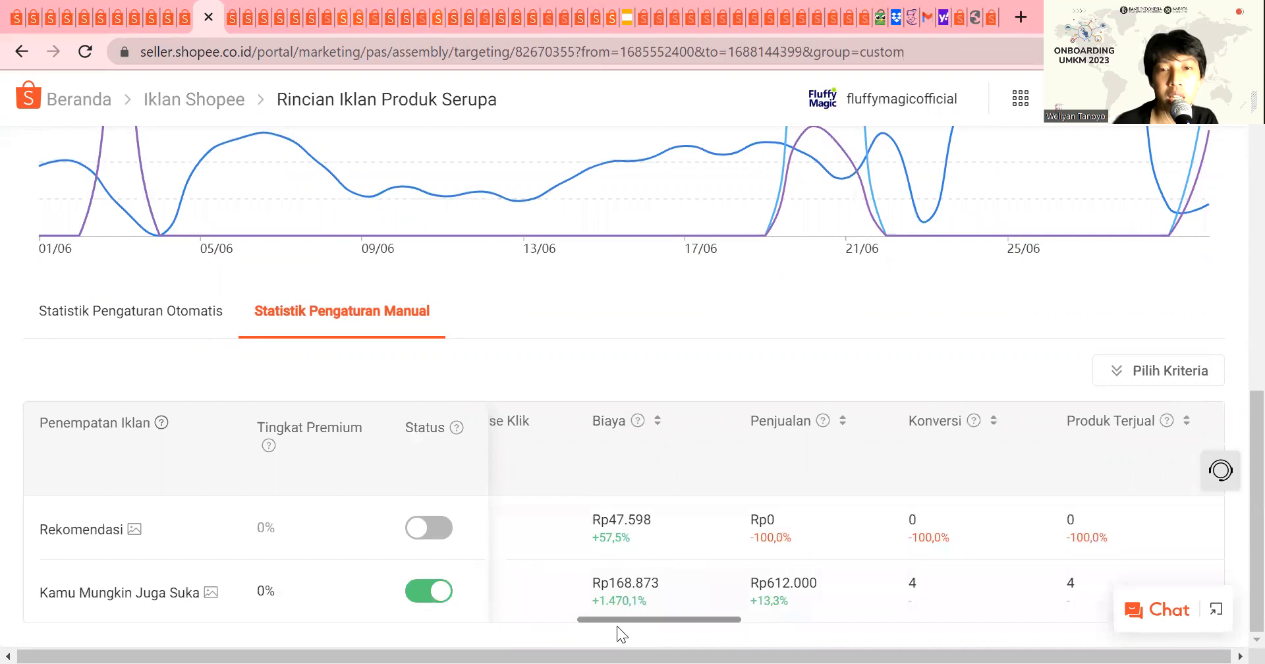
{"action": "left_click_drag", "start_coordinate": [627, 622], "coordinate": [531, 596]}
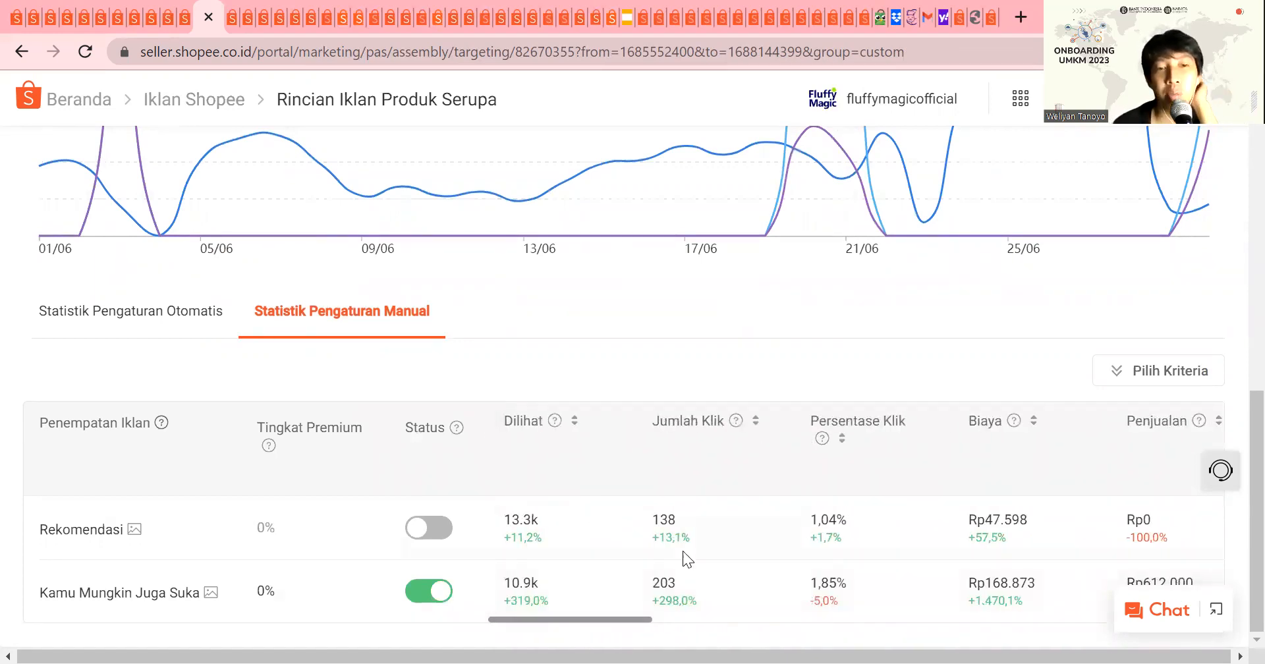
{"action": "scroll", "coordinate": [682, 551], "scroll_direction": "up", "scroll_amount": 10}
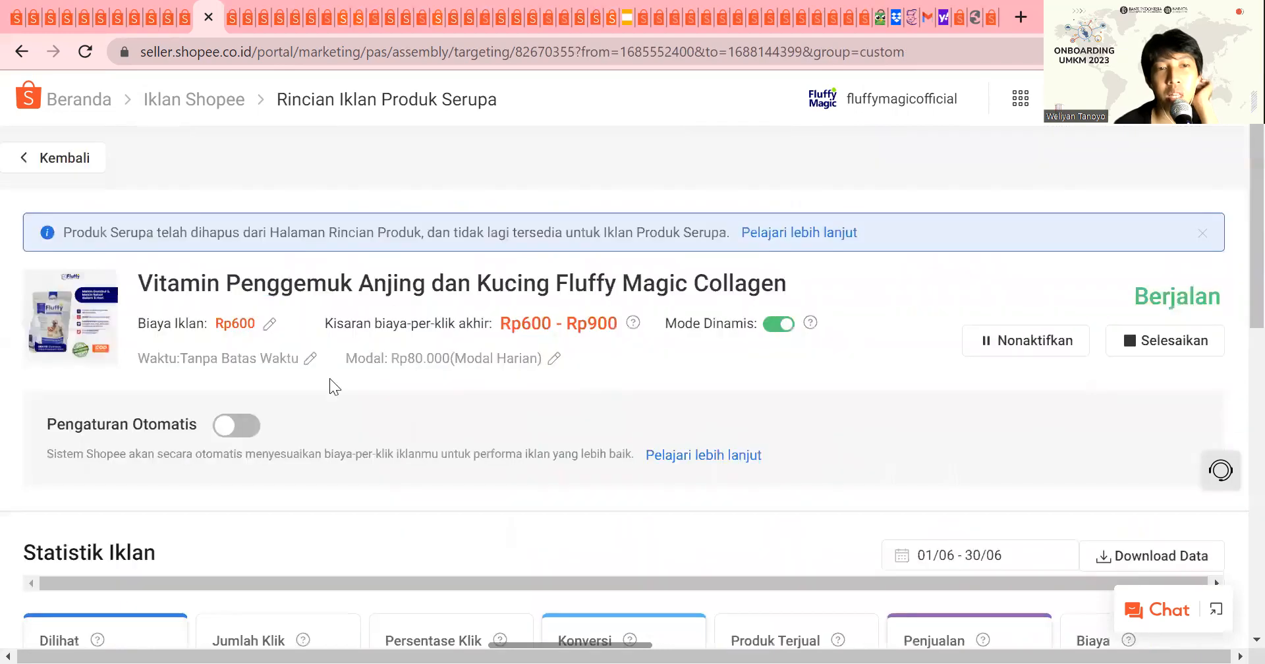
Step: Set the cost per click of the Vitamin Penggemuk Anjing dan Kucing ad to Rp500 and confirm it
{"action": "left_click", "coordinate": [269, 328]}
{"action": "left_click", "coordinate": [306, 411]}
{"action": "type", "text": "500"}
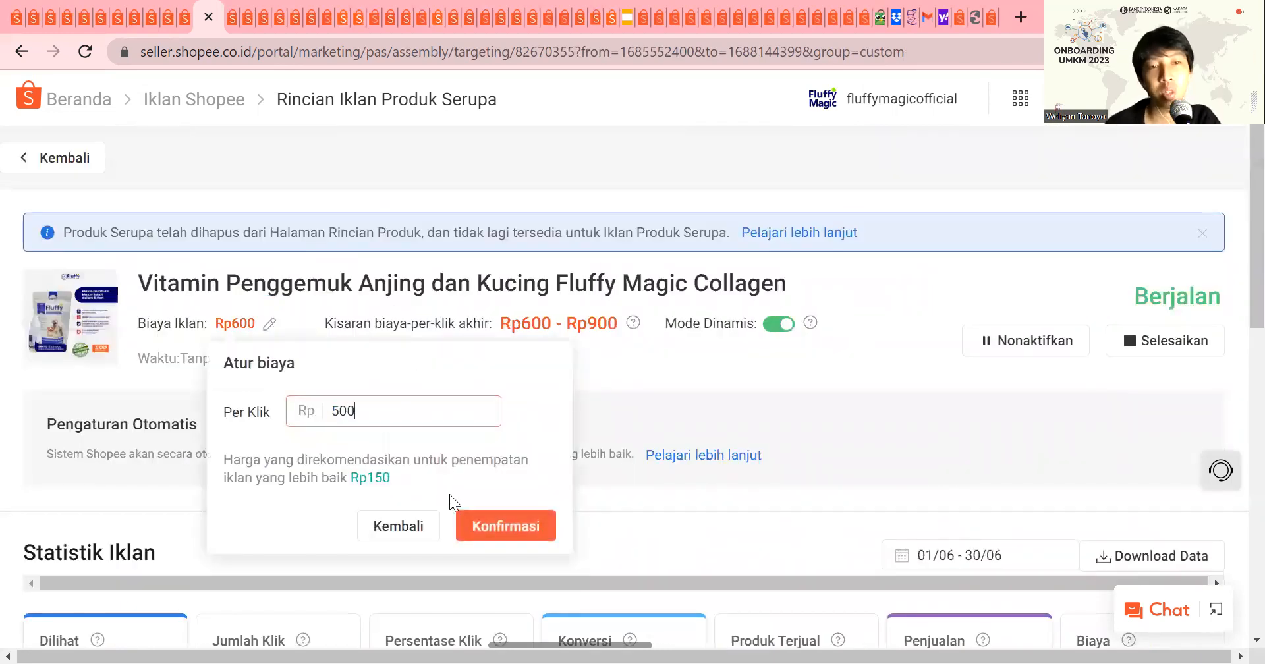
{"action": "left_click", "coordinate": [488, 521]}
{"action": "scroll", "coordinate": [656, 416], "scroll_direction": "down", "scroll_amount": 10}
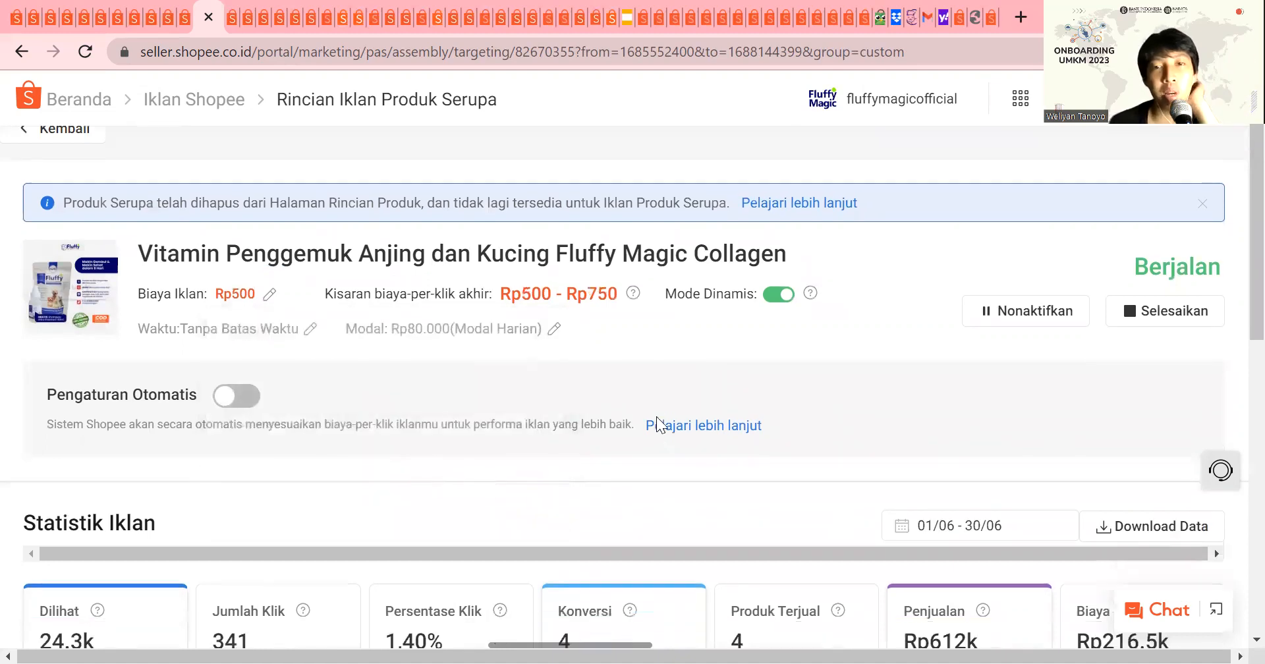
Step: Return to the ads overview, switch to Iklan Pencarian and examine the search ads' statistics, chart and list
{"action": "scroll", "coordinate": [543, 374], "scroll_direction": "up", "scroll_amount": 10}
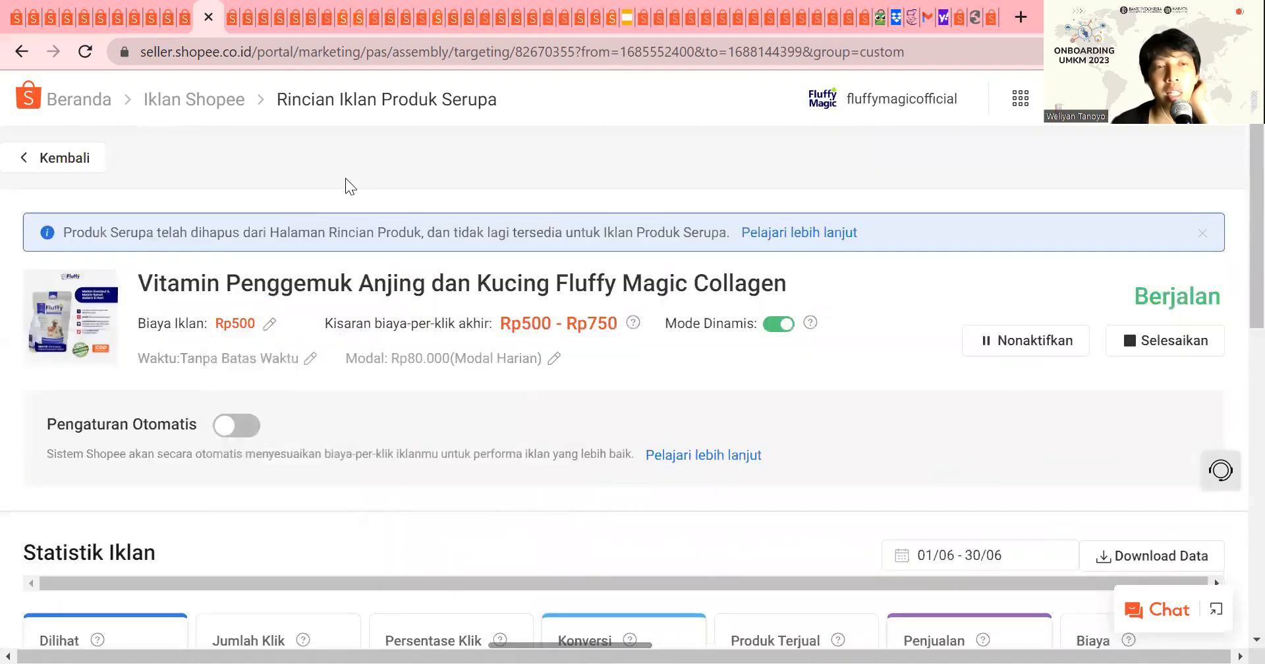
{"action": "left_click", "coordinate": [66, 158]}
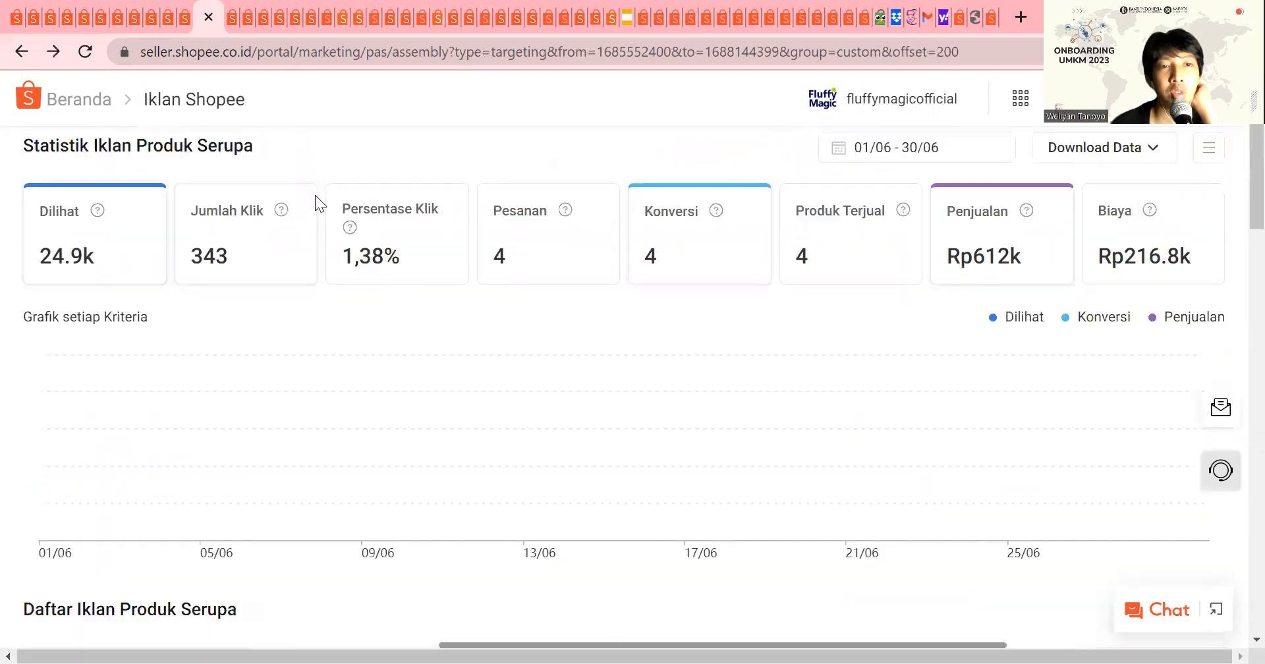
{"action": "left_click", "coordinate": [197, 370]}
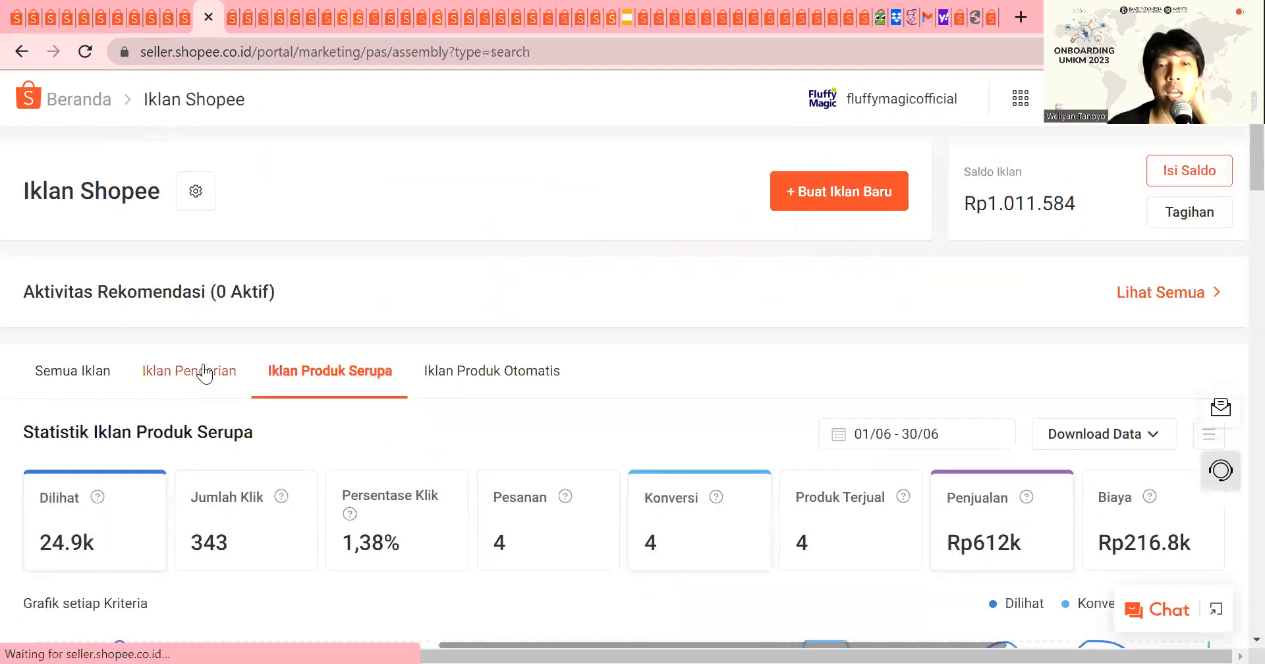
{"action": "scroll", "coordinate": [362, 478], "scroll_direction": "down", "scroll_amount": 3}
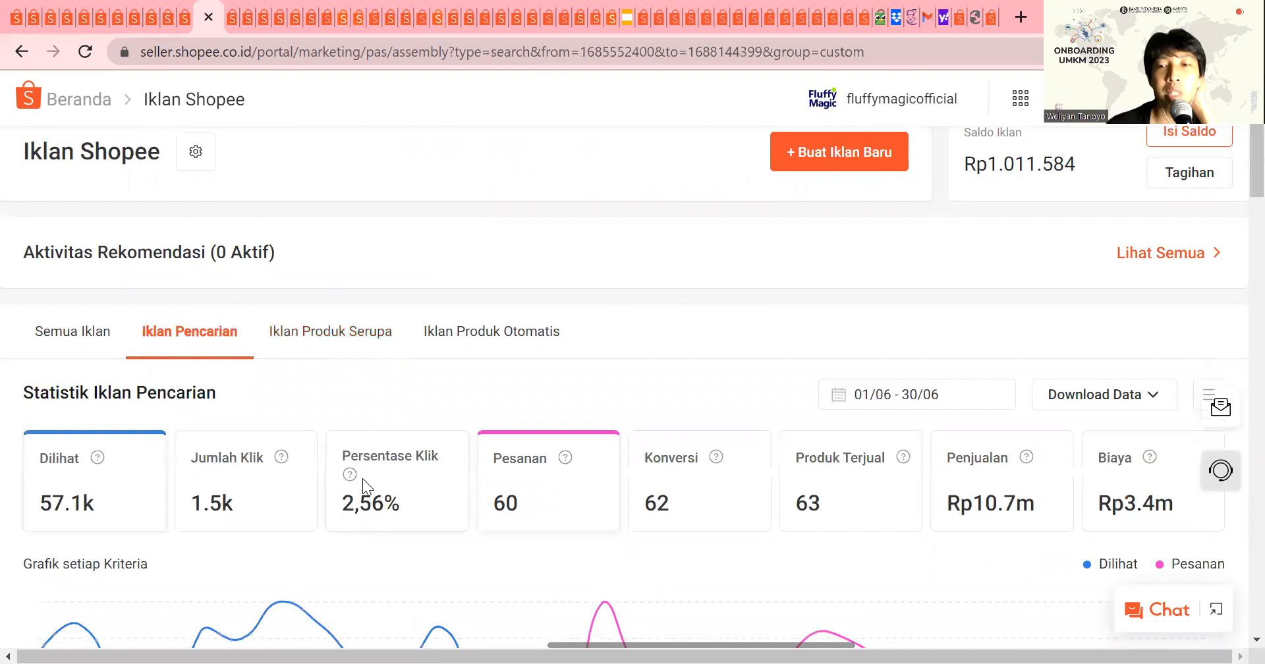
{"action": "scroll", "coordinate": [572, 381], "scroll_direction": "down", "scroll_amount": 9}
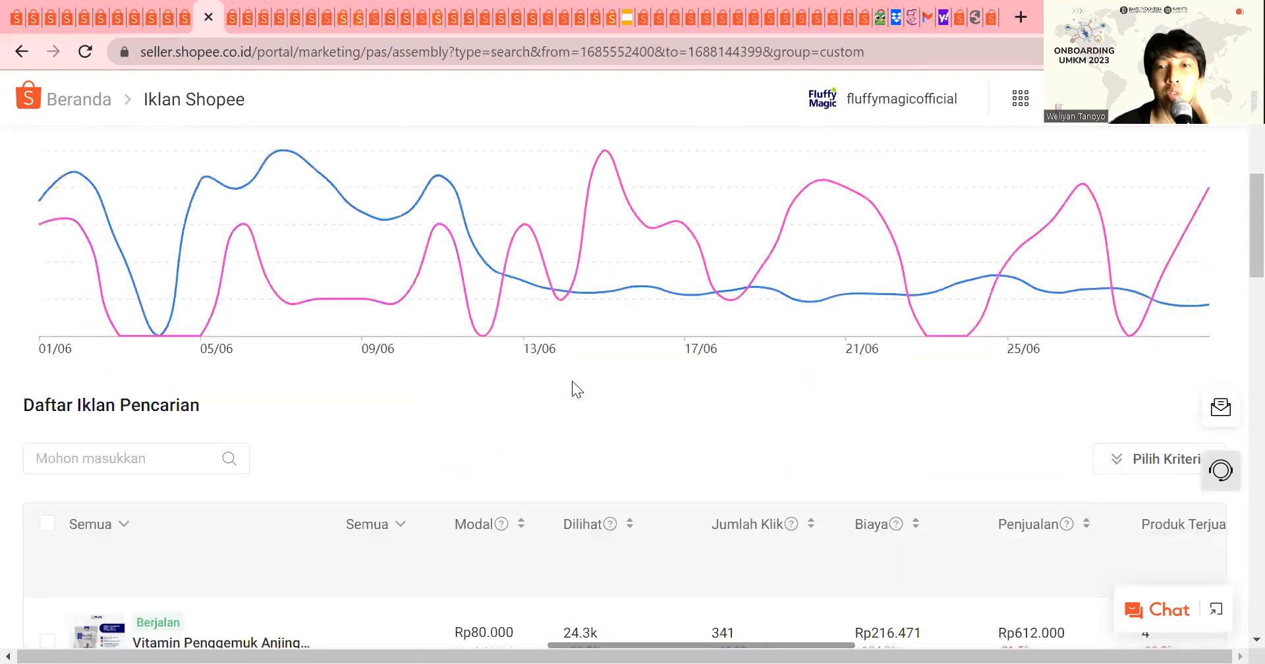
{"action": "scroll", "coordinate": [281, 363], "scroll_direction": "down", "scroll_amount": 5}
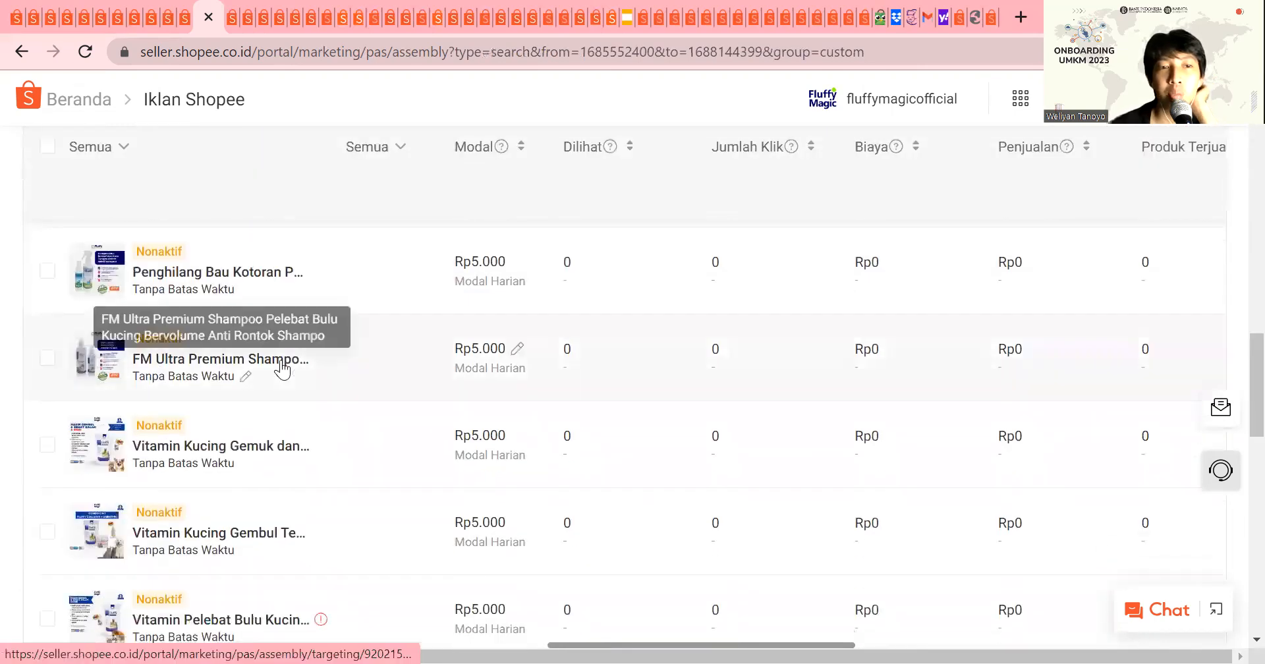
Step: Find the running Vitamin Kucing Gembul Terbaik combo product ad in the search ads list and open its details
{"action": "scroll", "coordinate": [282, 372], "scroll_direction": "up", "scroll_amount": 10}
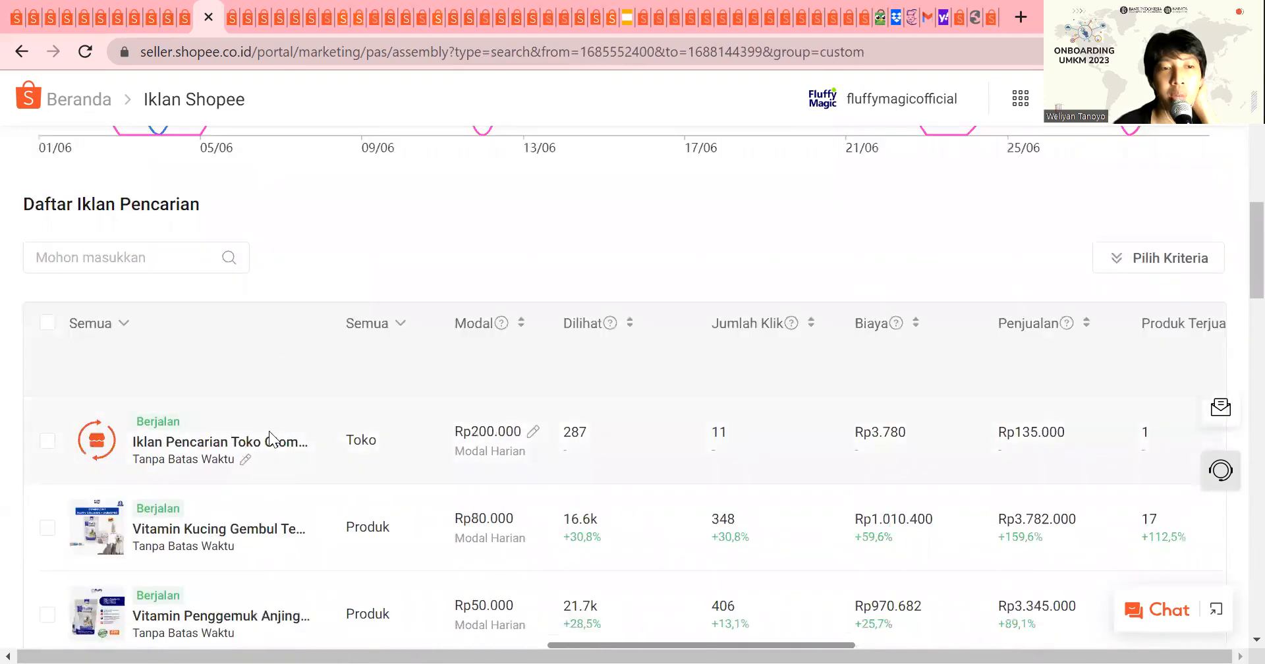
{"action": "scroll", "coordinate": [252, 446], "scroll_direction": "down", "scroll_amount": 1}
{"action": "scroll", "coordinate": [252, 445], "scroll_direction": "down", "scroll_amount": 3}
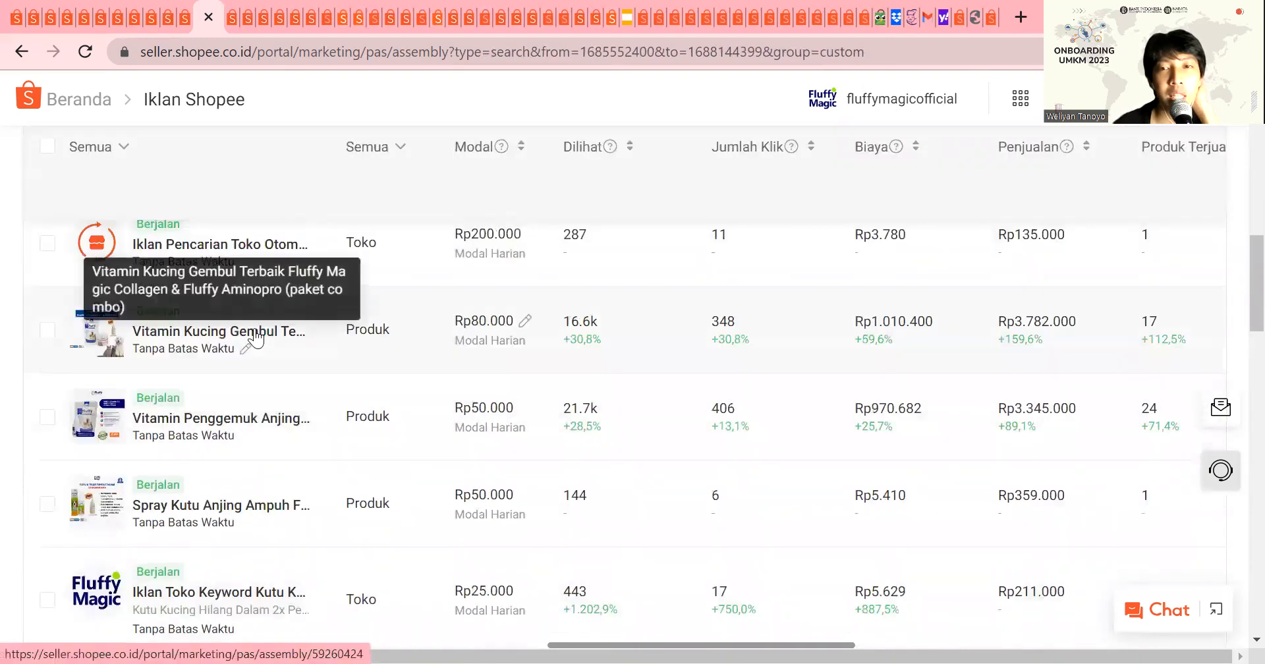
{"action": "left_click", "coordinate": [255, 336]}
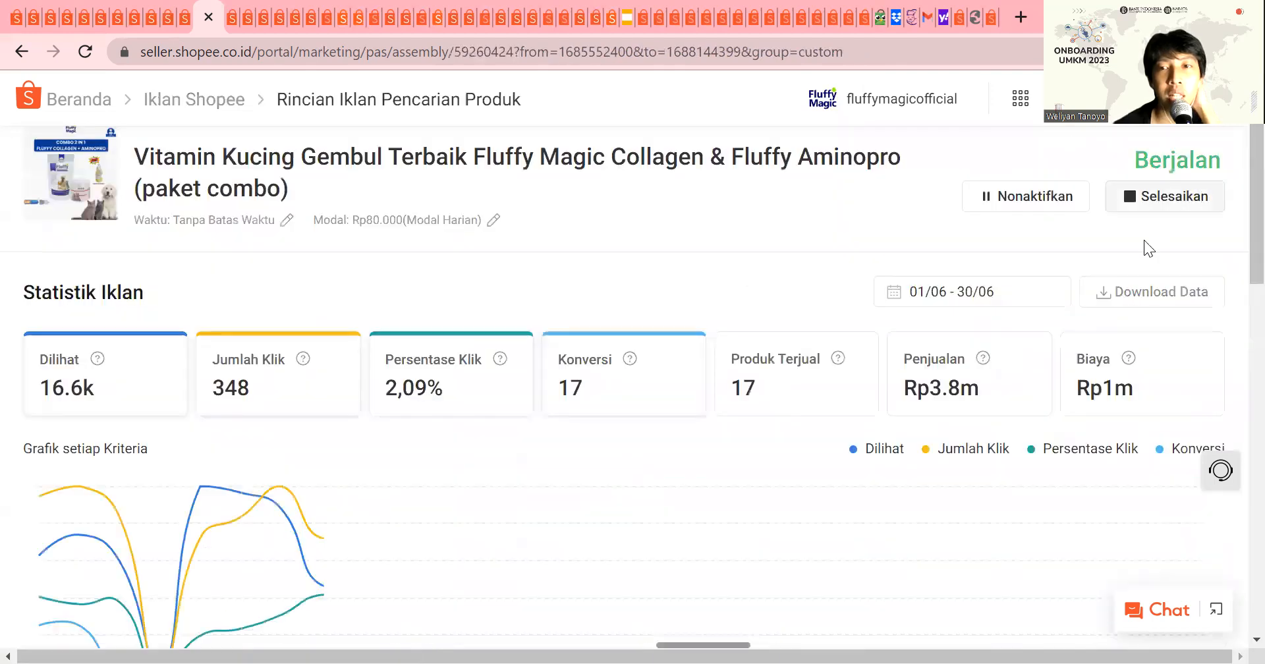